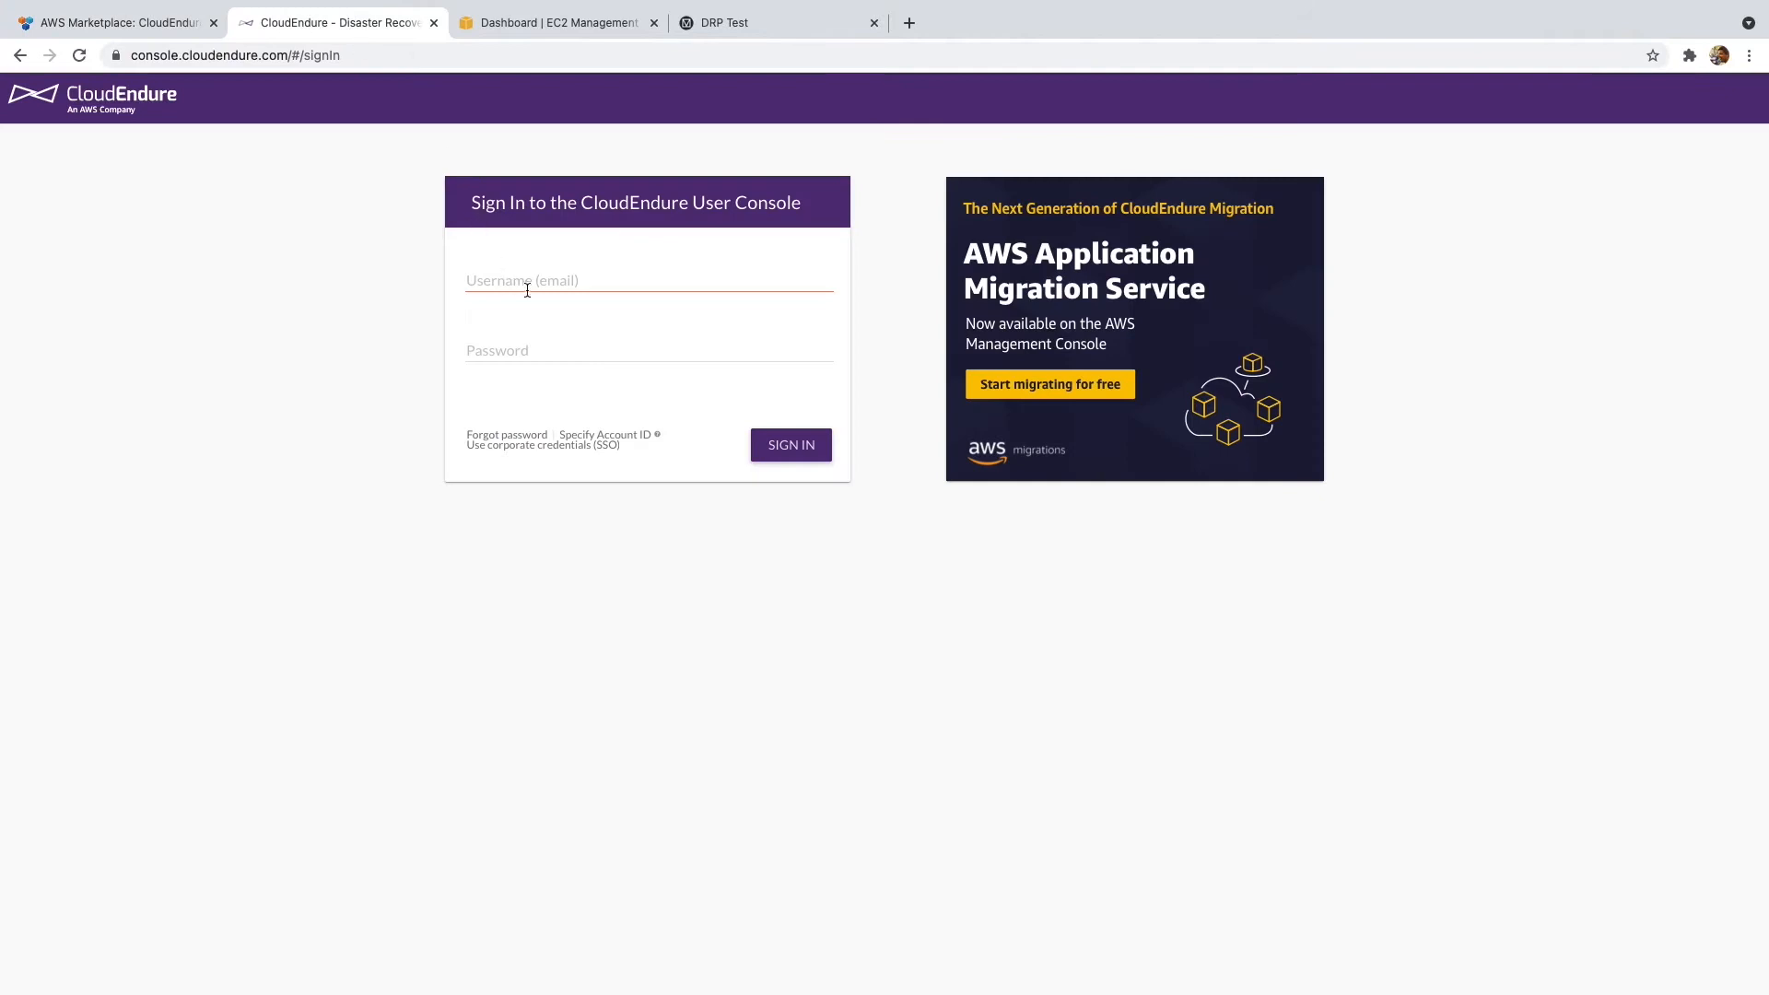
- Sign in to the CloudEndure User Console with the account e-mail and password
click(532, 289)
key(Tab)
text(•••••••)
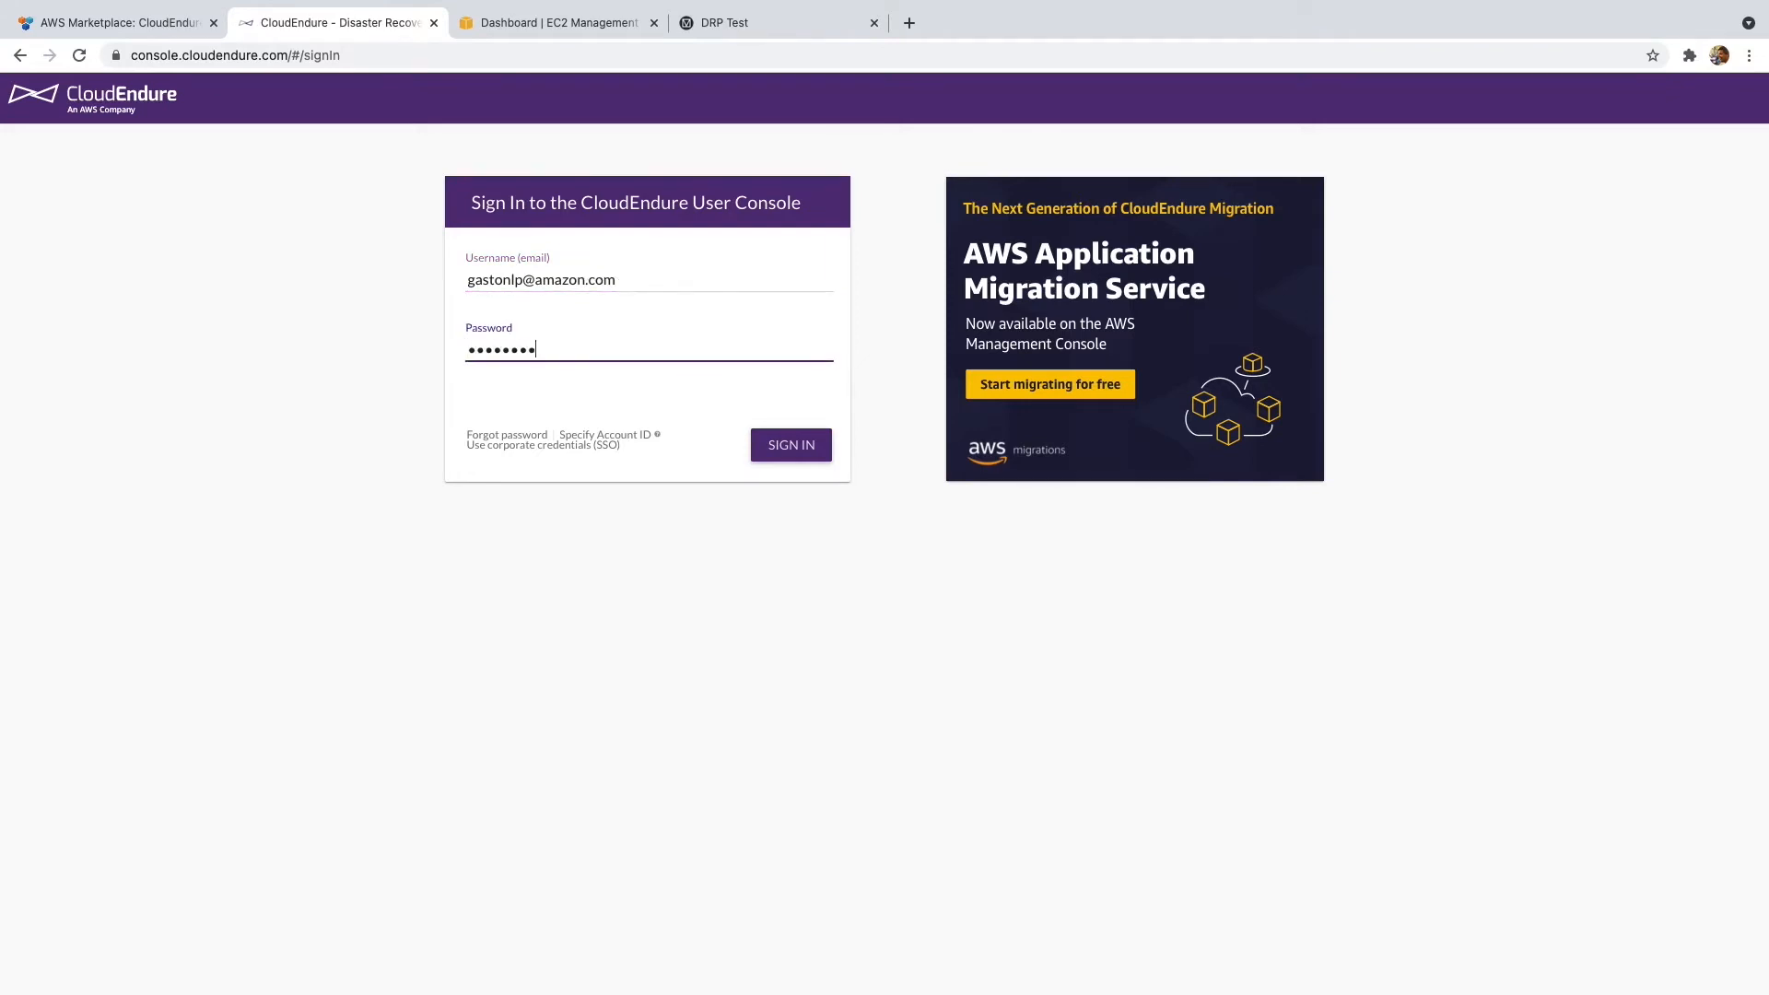
click(809, 446)
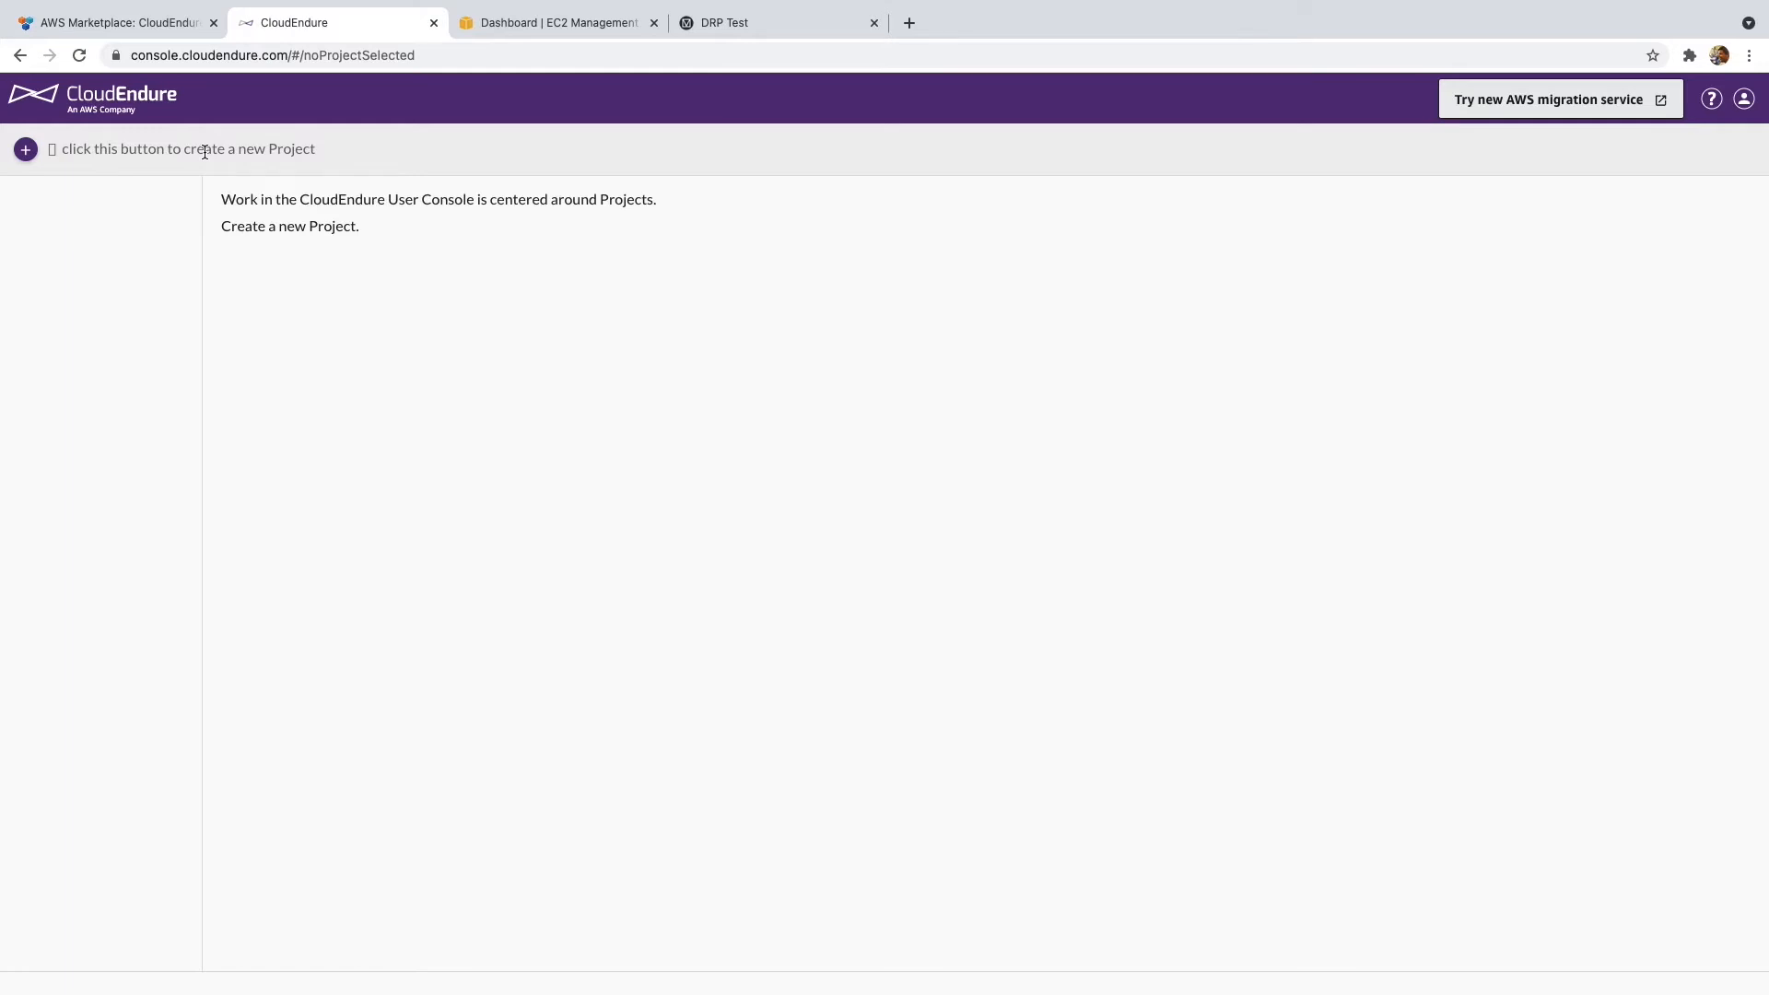
- Create a Disaster Recovery project named 'DRP Test' and continue to its setup
click(23, 149)
click(720, 333)
text(D)
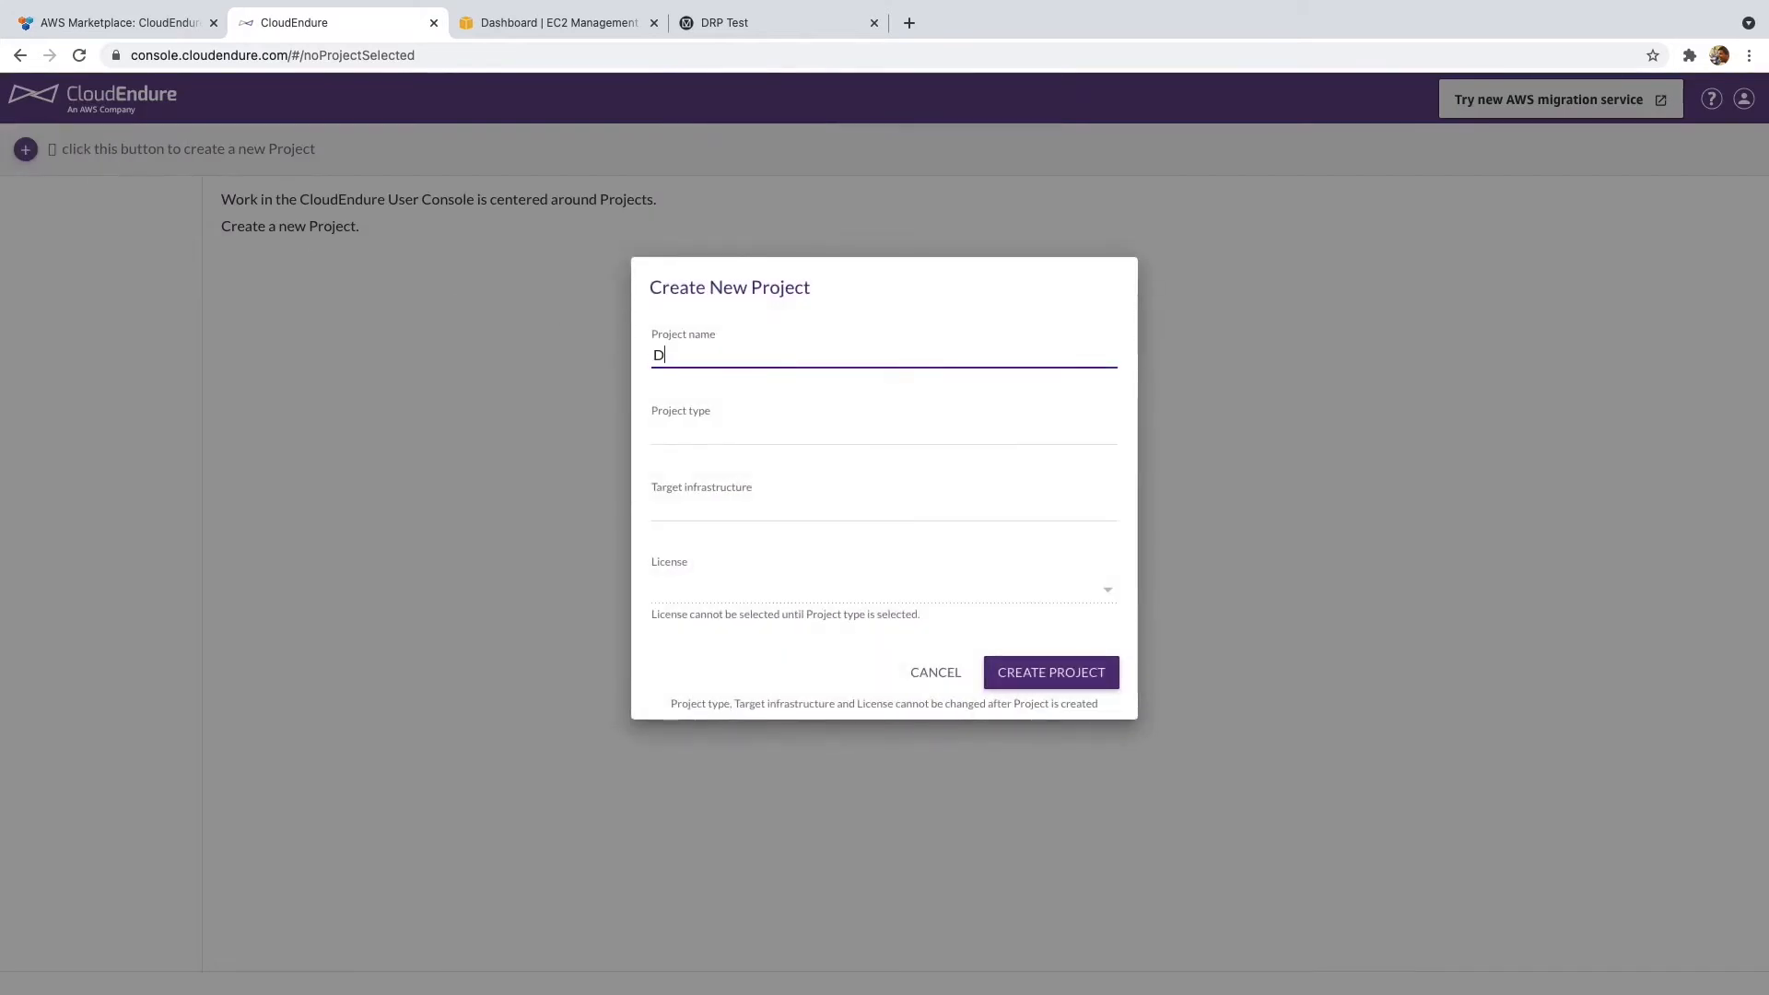
text(RP Test)
click(773, 442)
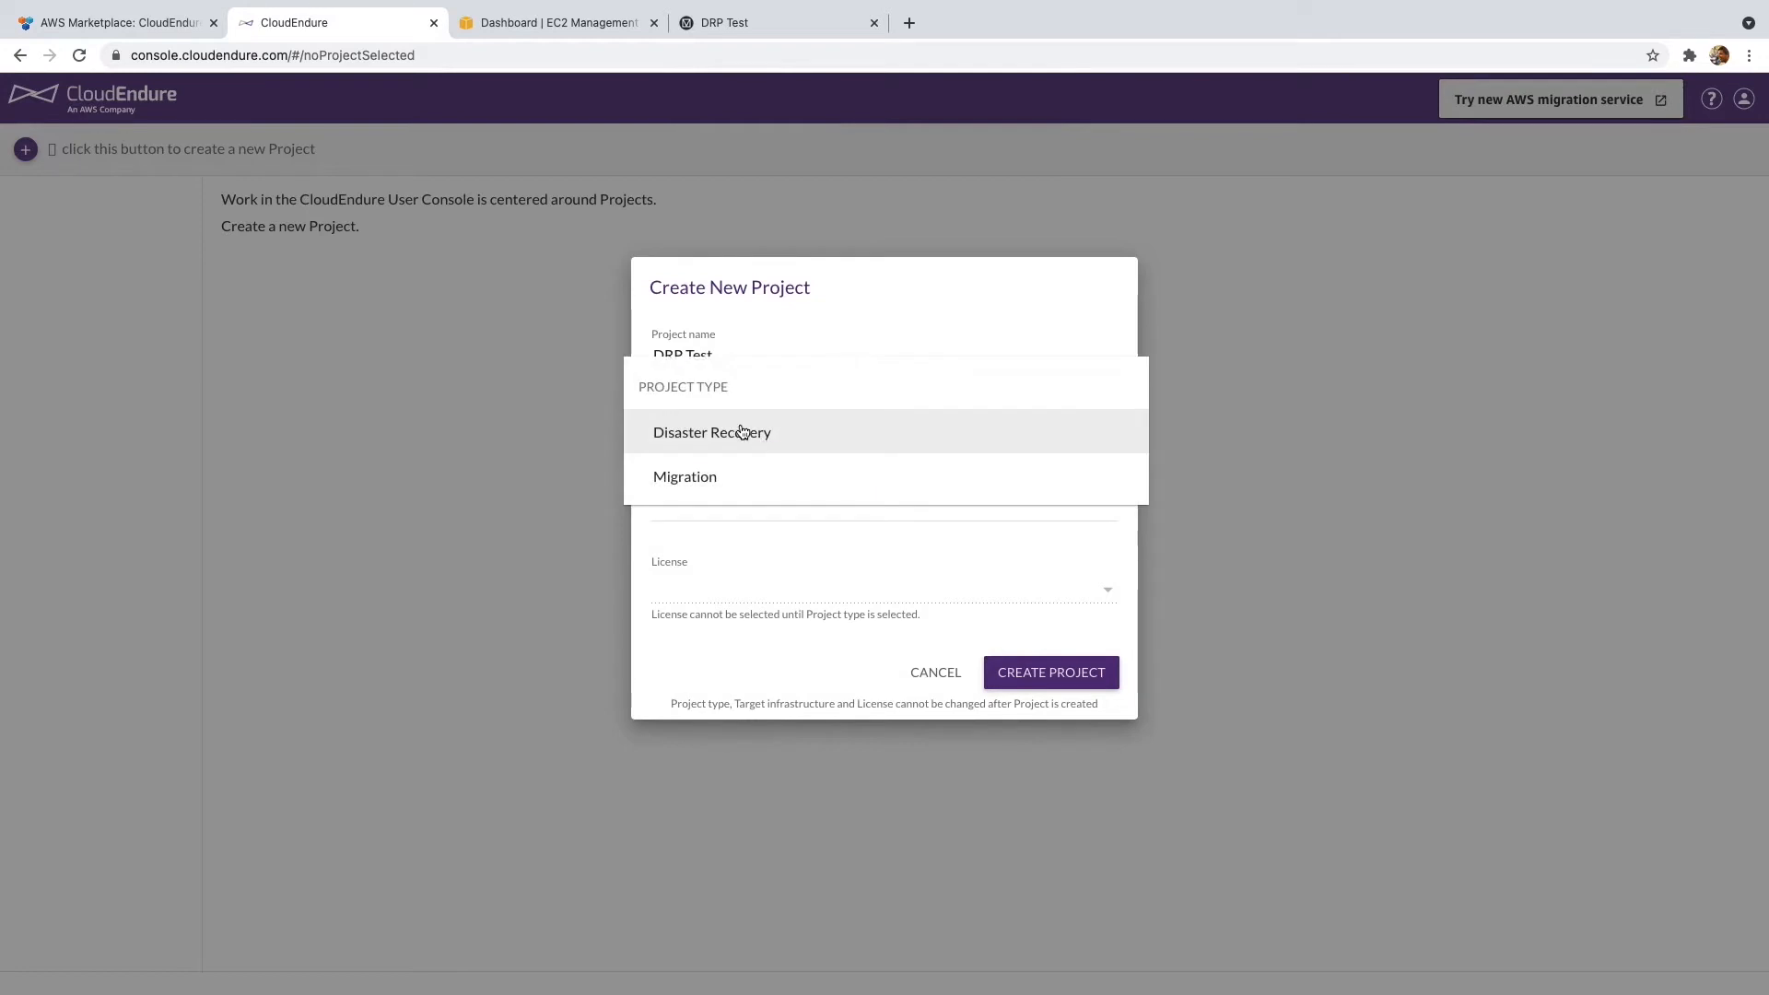
click(744, 433)
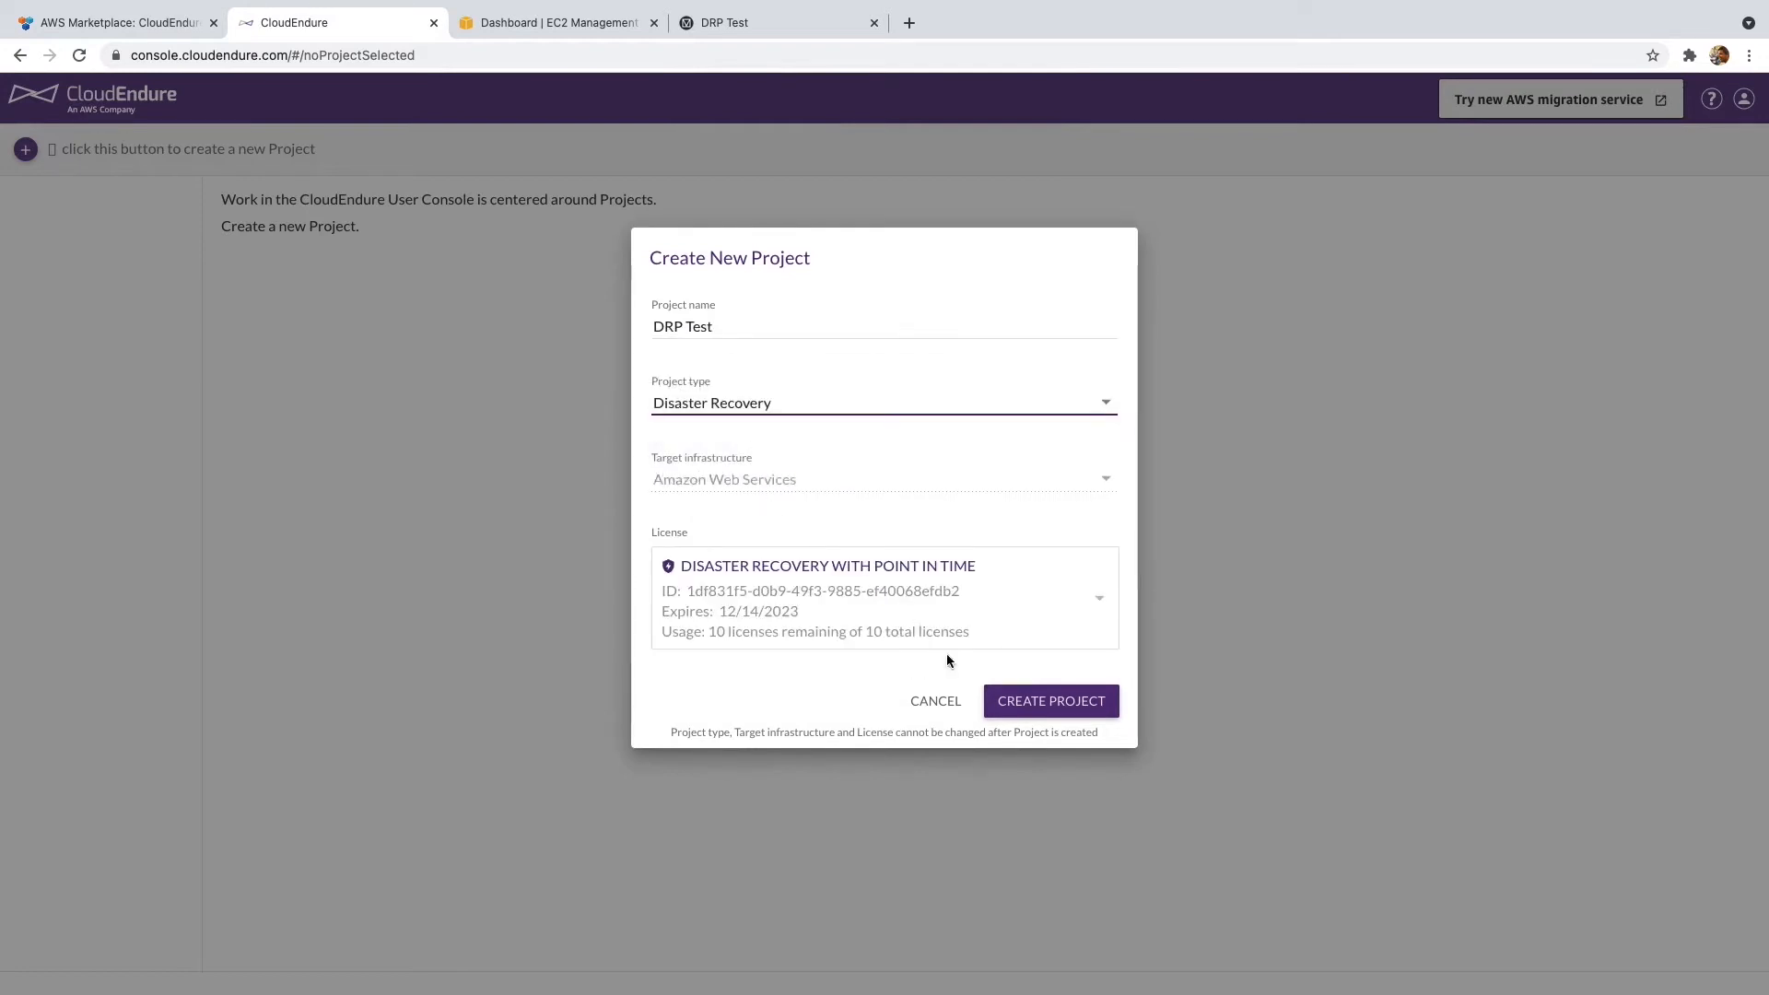
click(1035, 702)
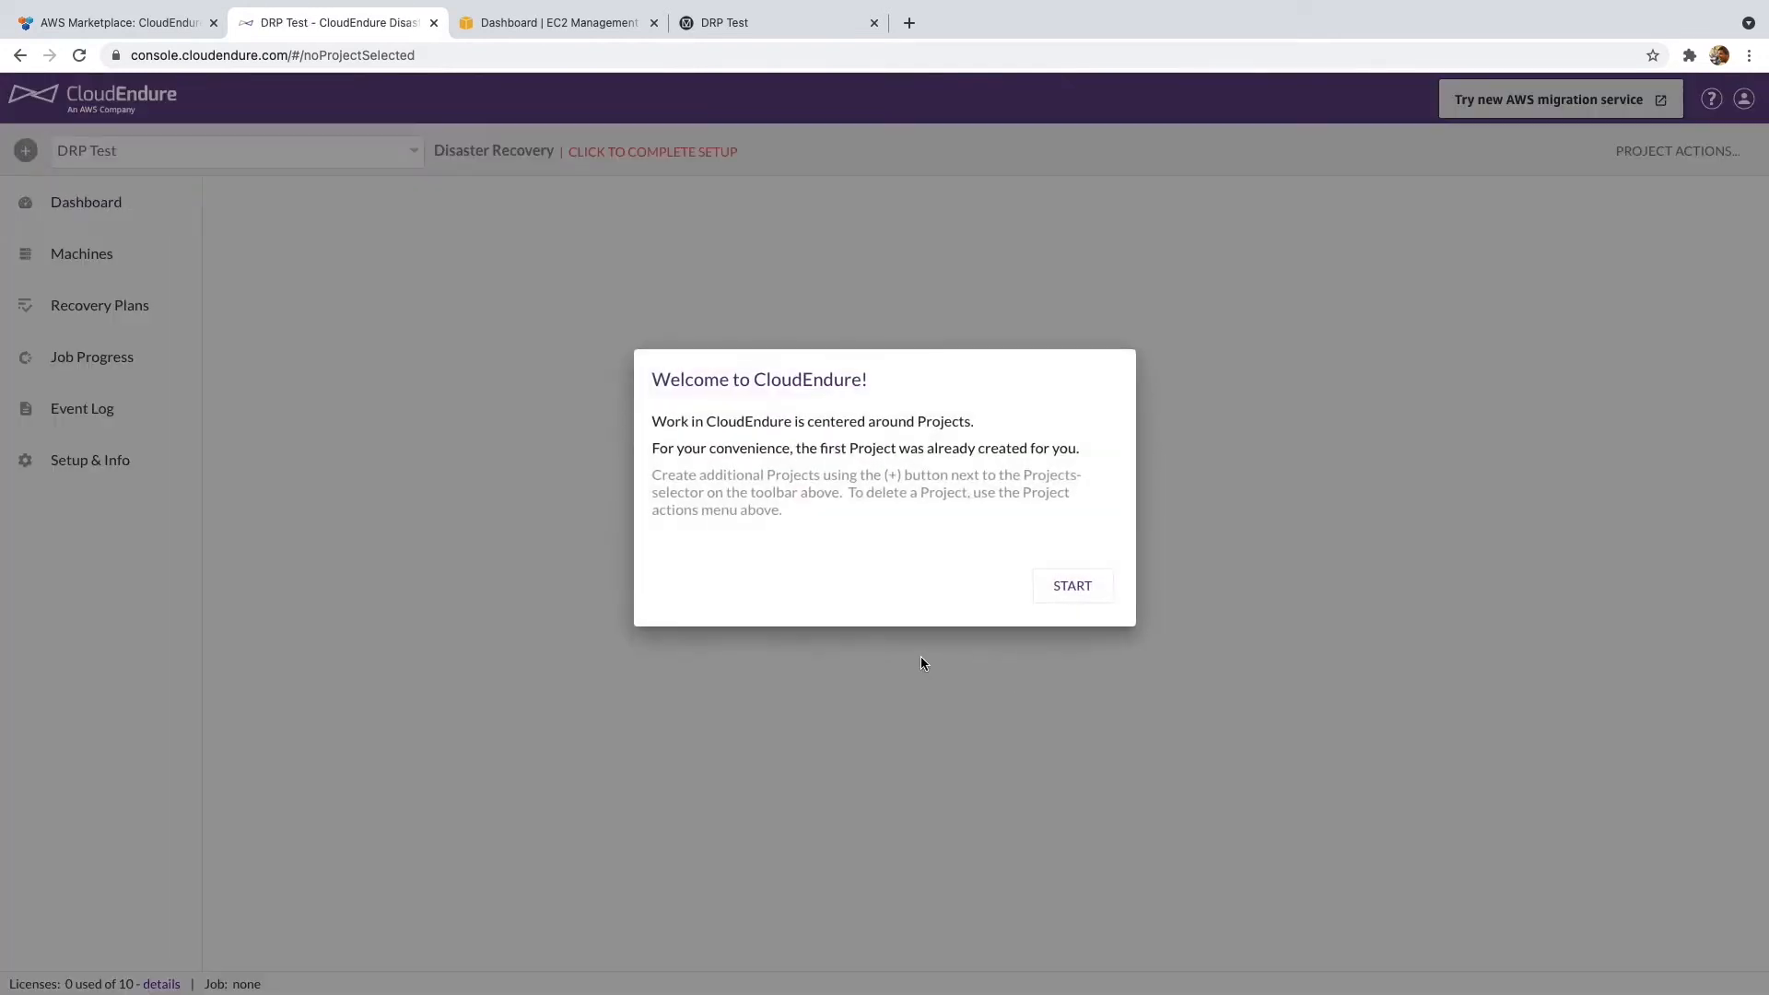
click(1069, 584)
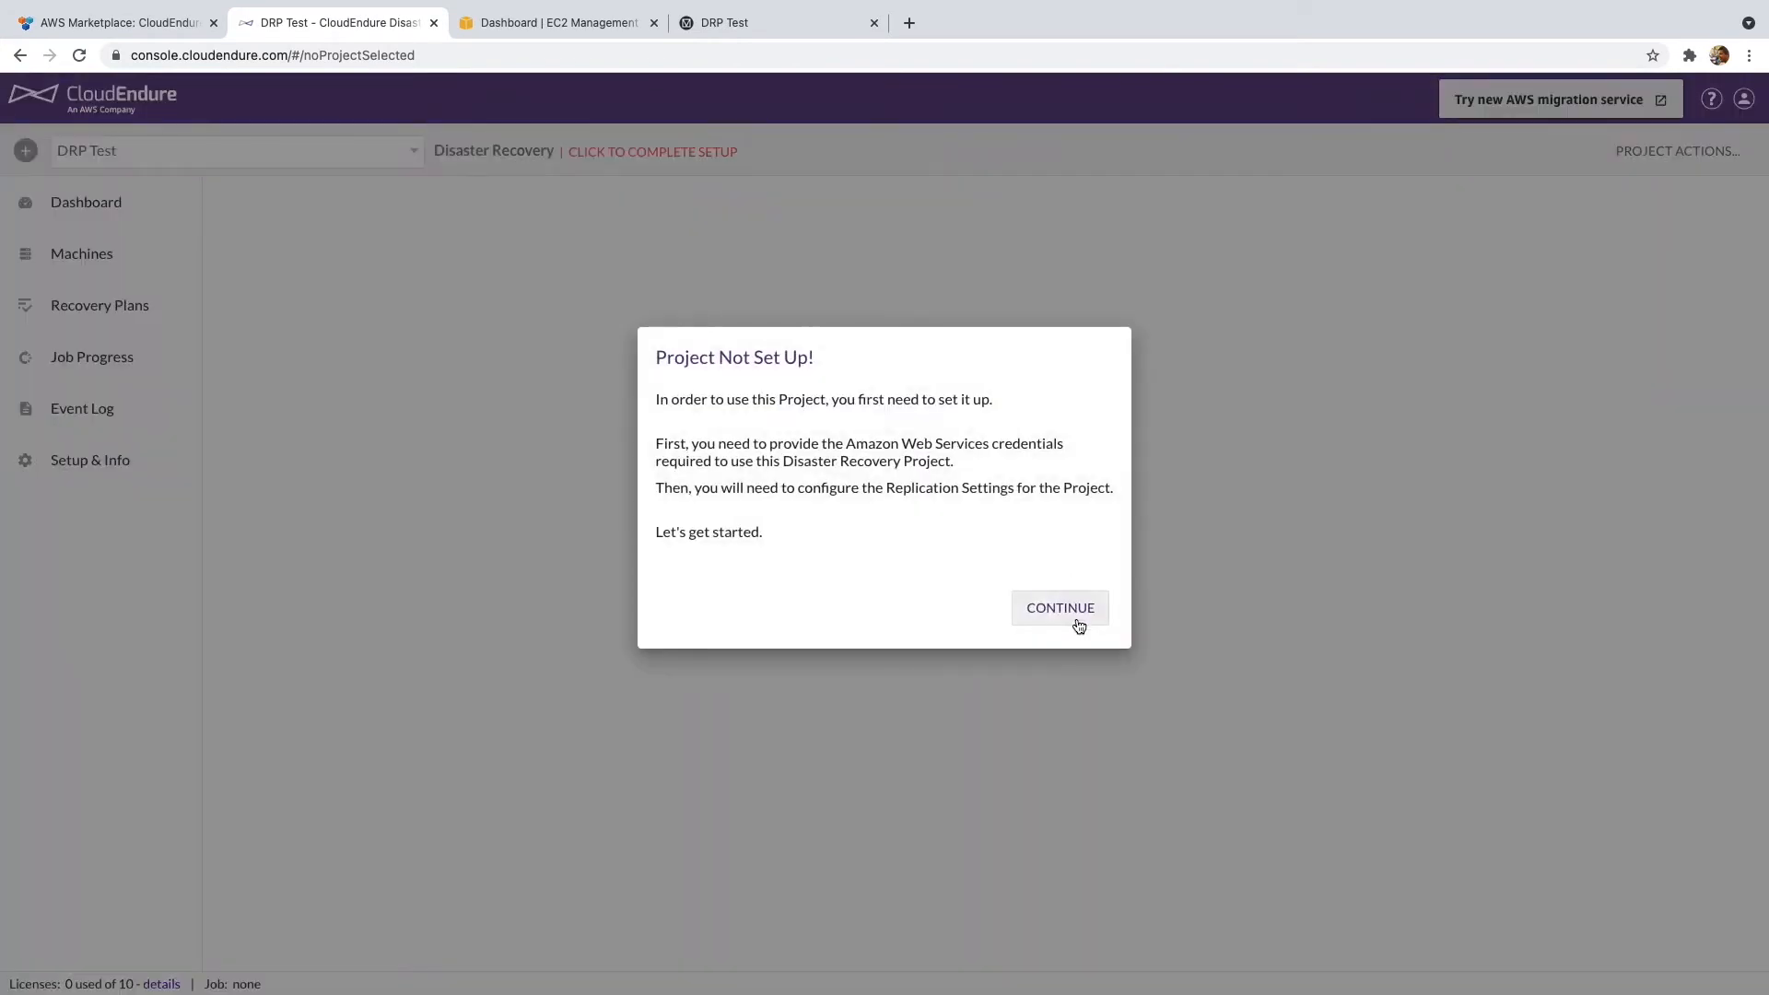
click(1074, 618)
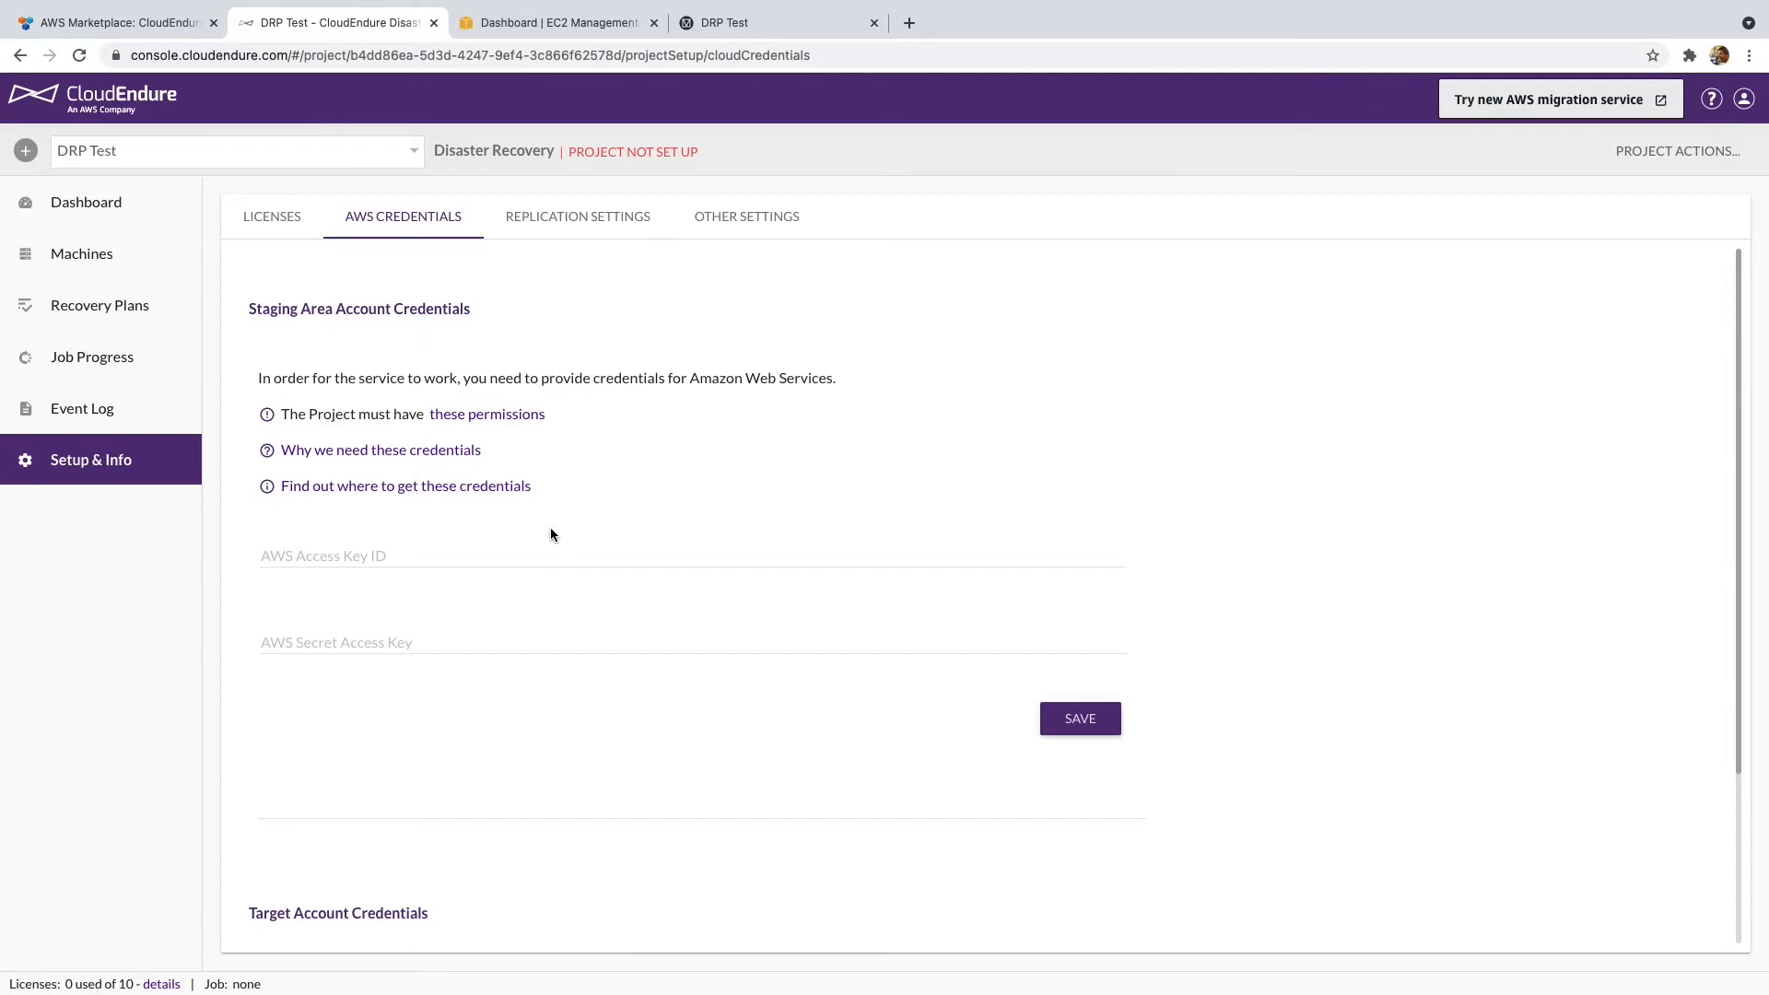
- Scroll down through the DRP Test project's AWS credentials setup page
scroll(538, 521, down, 1)
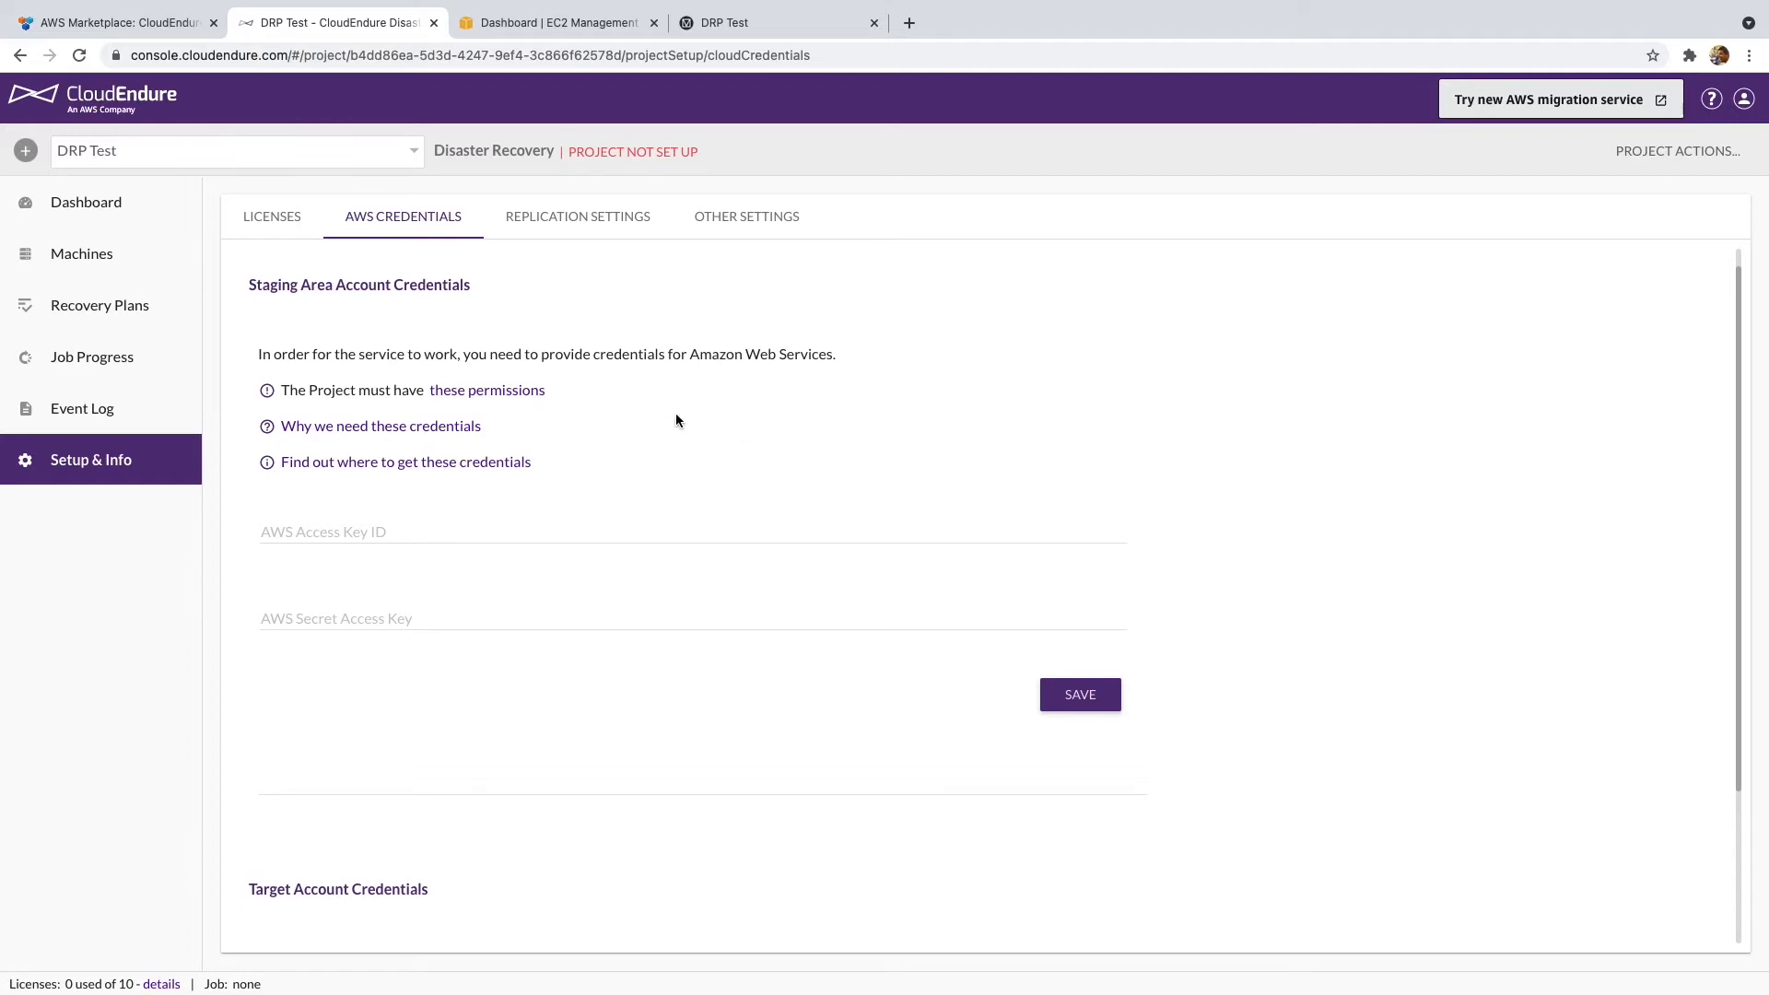
scroll(678, 416, down, 3)
scroll(674, 419, down, 1)
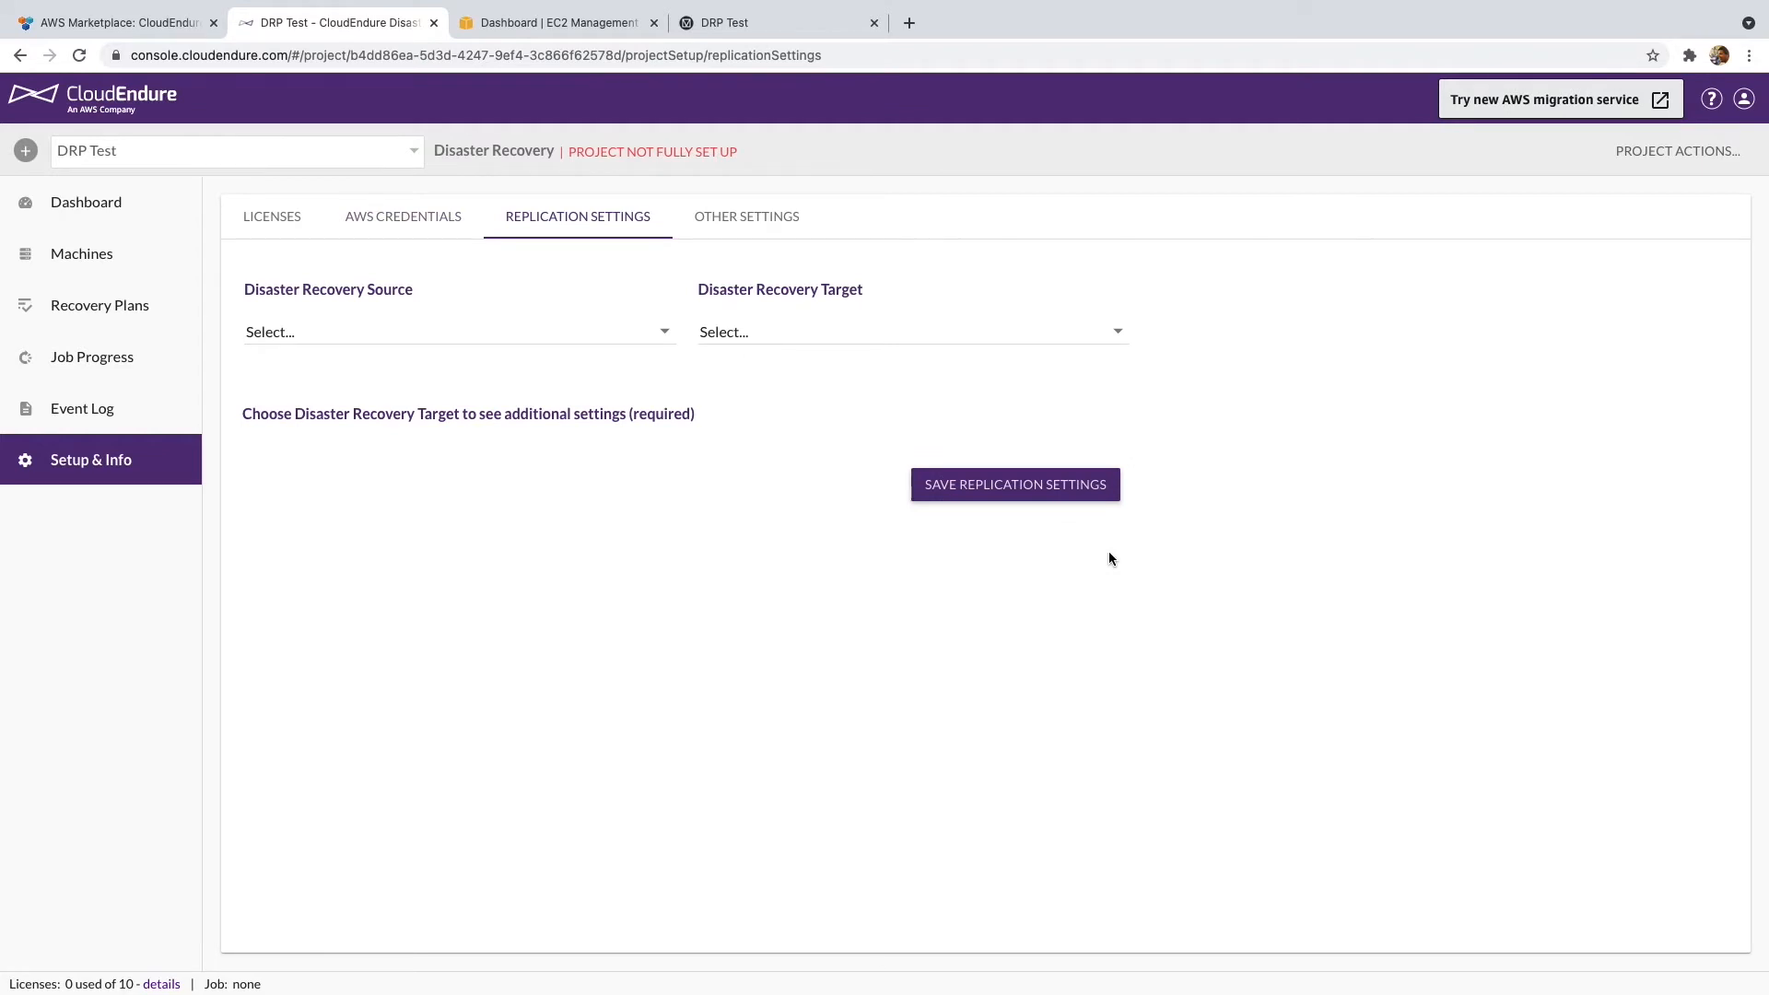
- Choose Other Infrastructure as the replication source and AWS US East (Ohio) as the target region
click(577, 337)
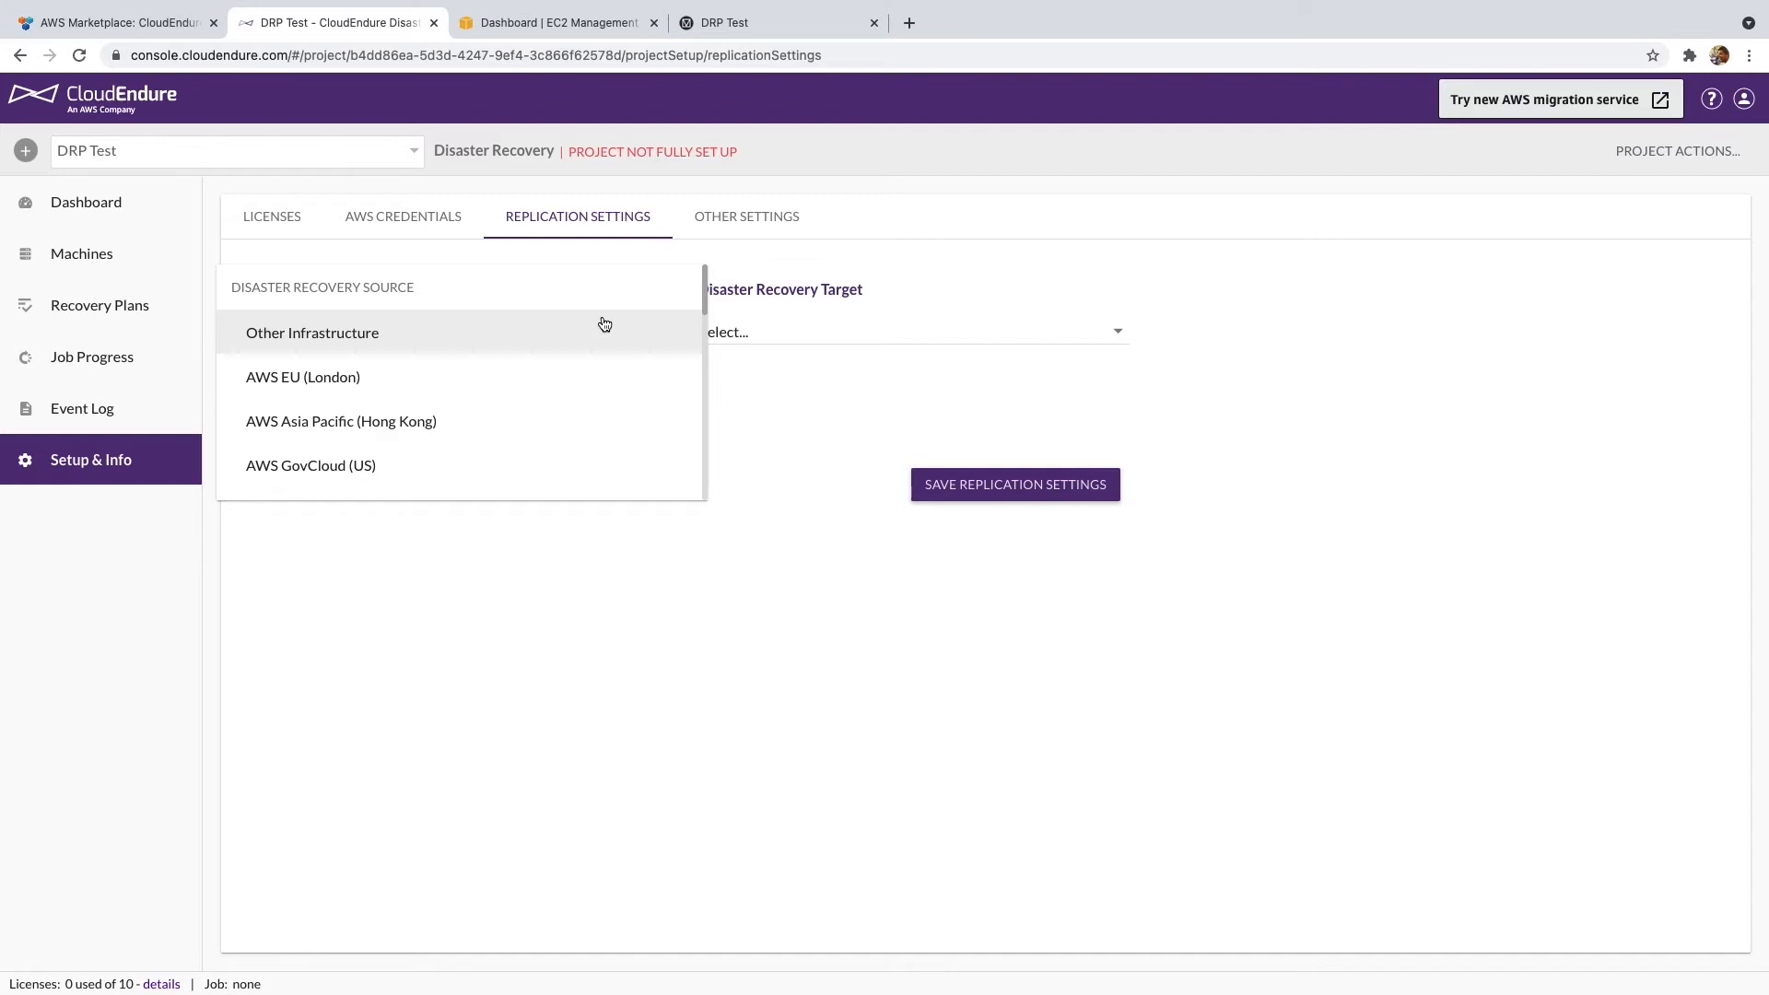
click(604, 324)
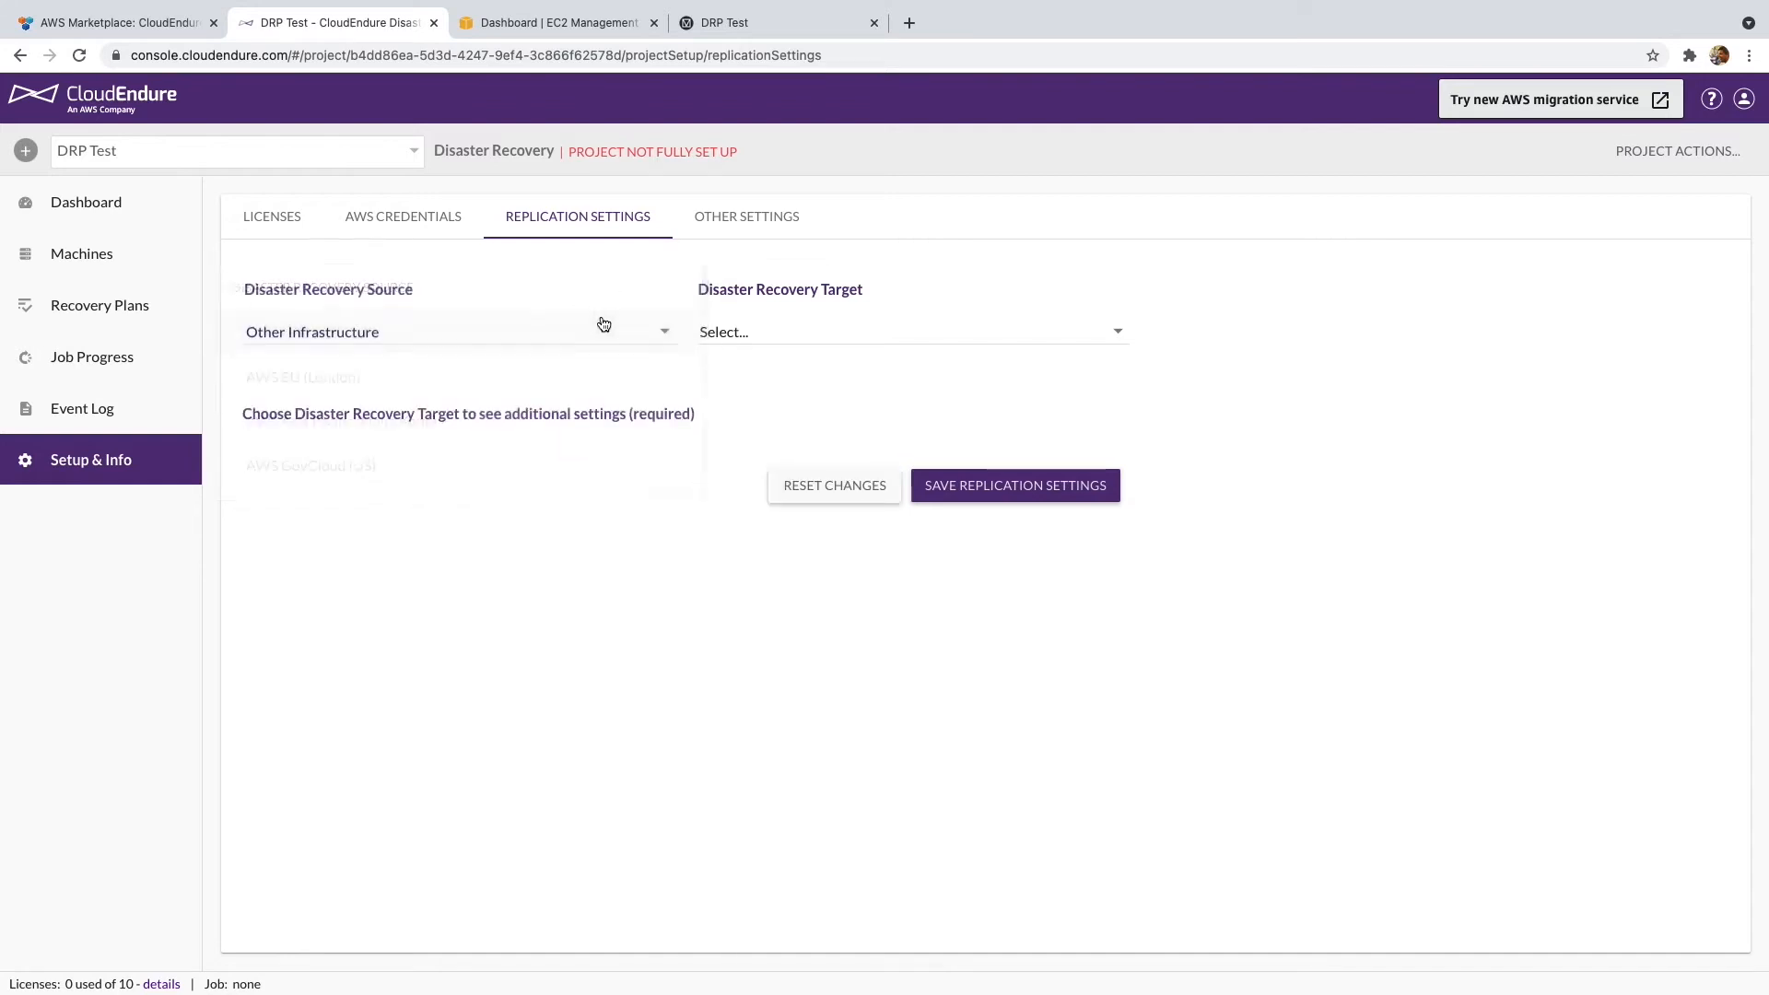
click(820, 343)
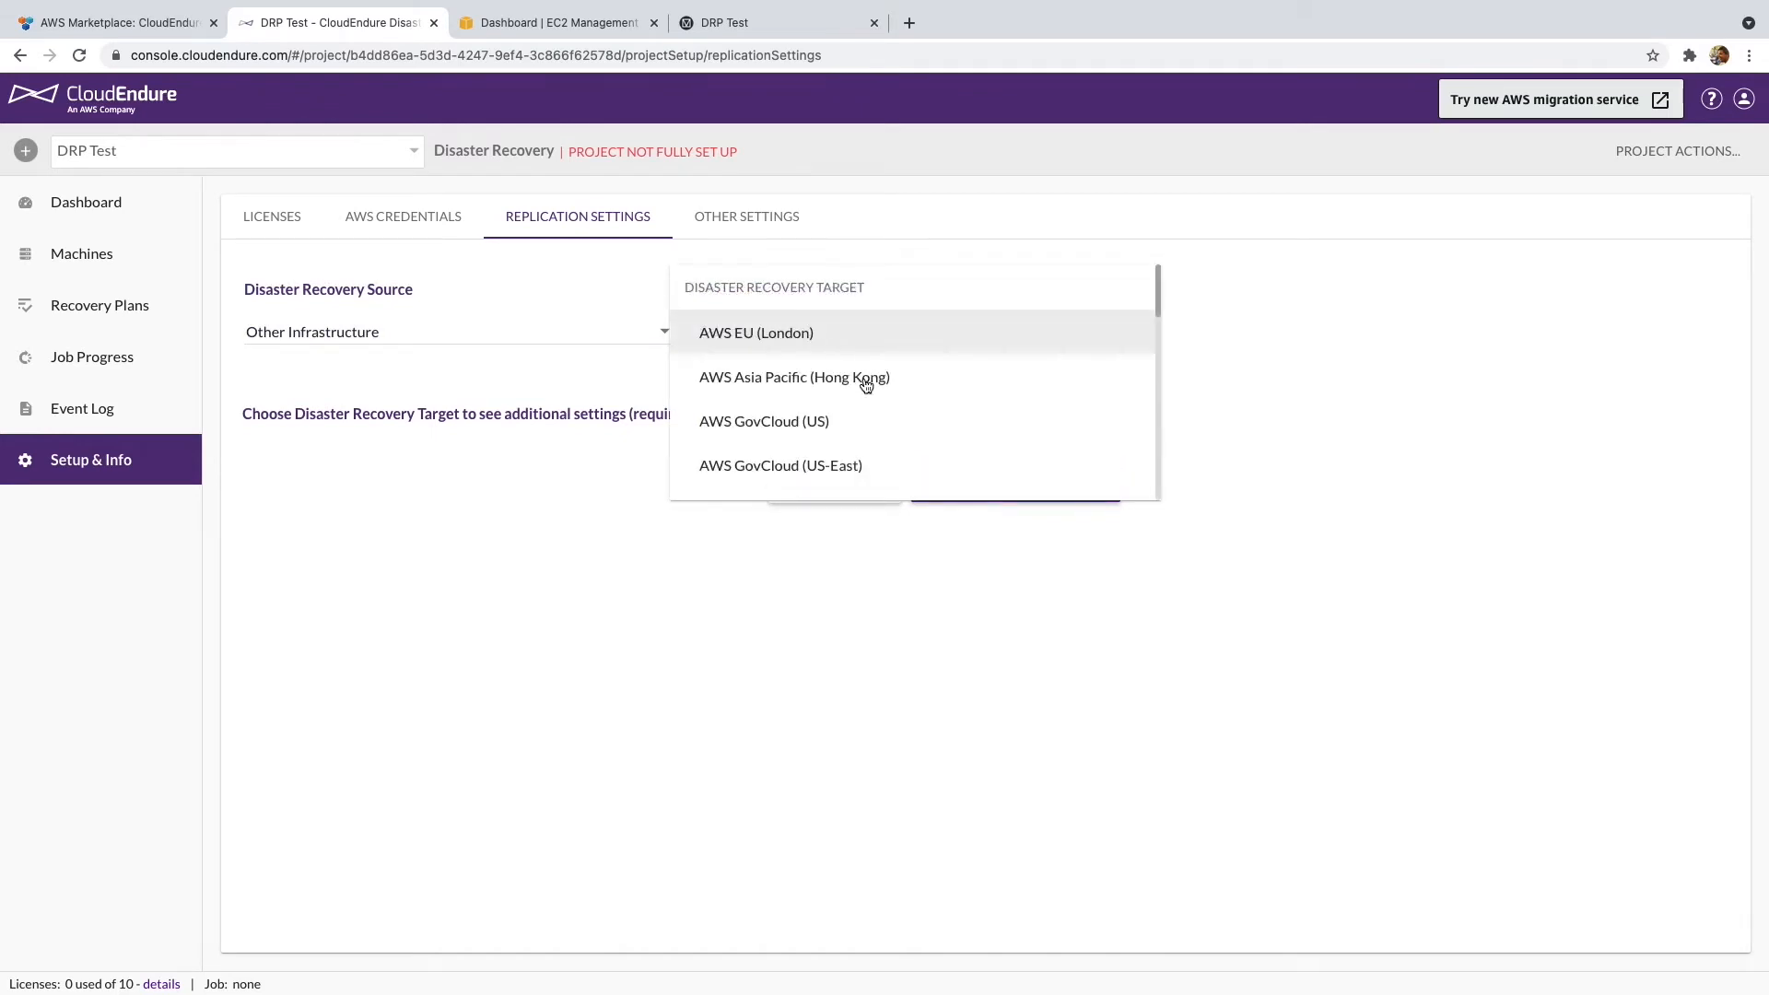
scroll(862, 388, down, 1)
scroll(861, 387, down, 6)
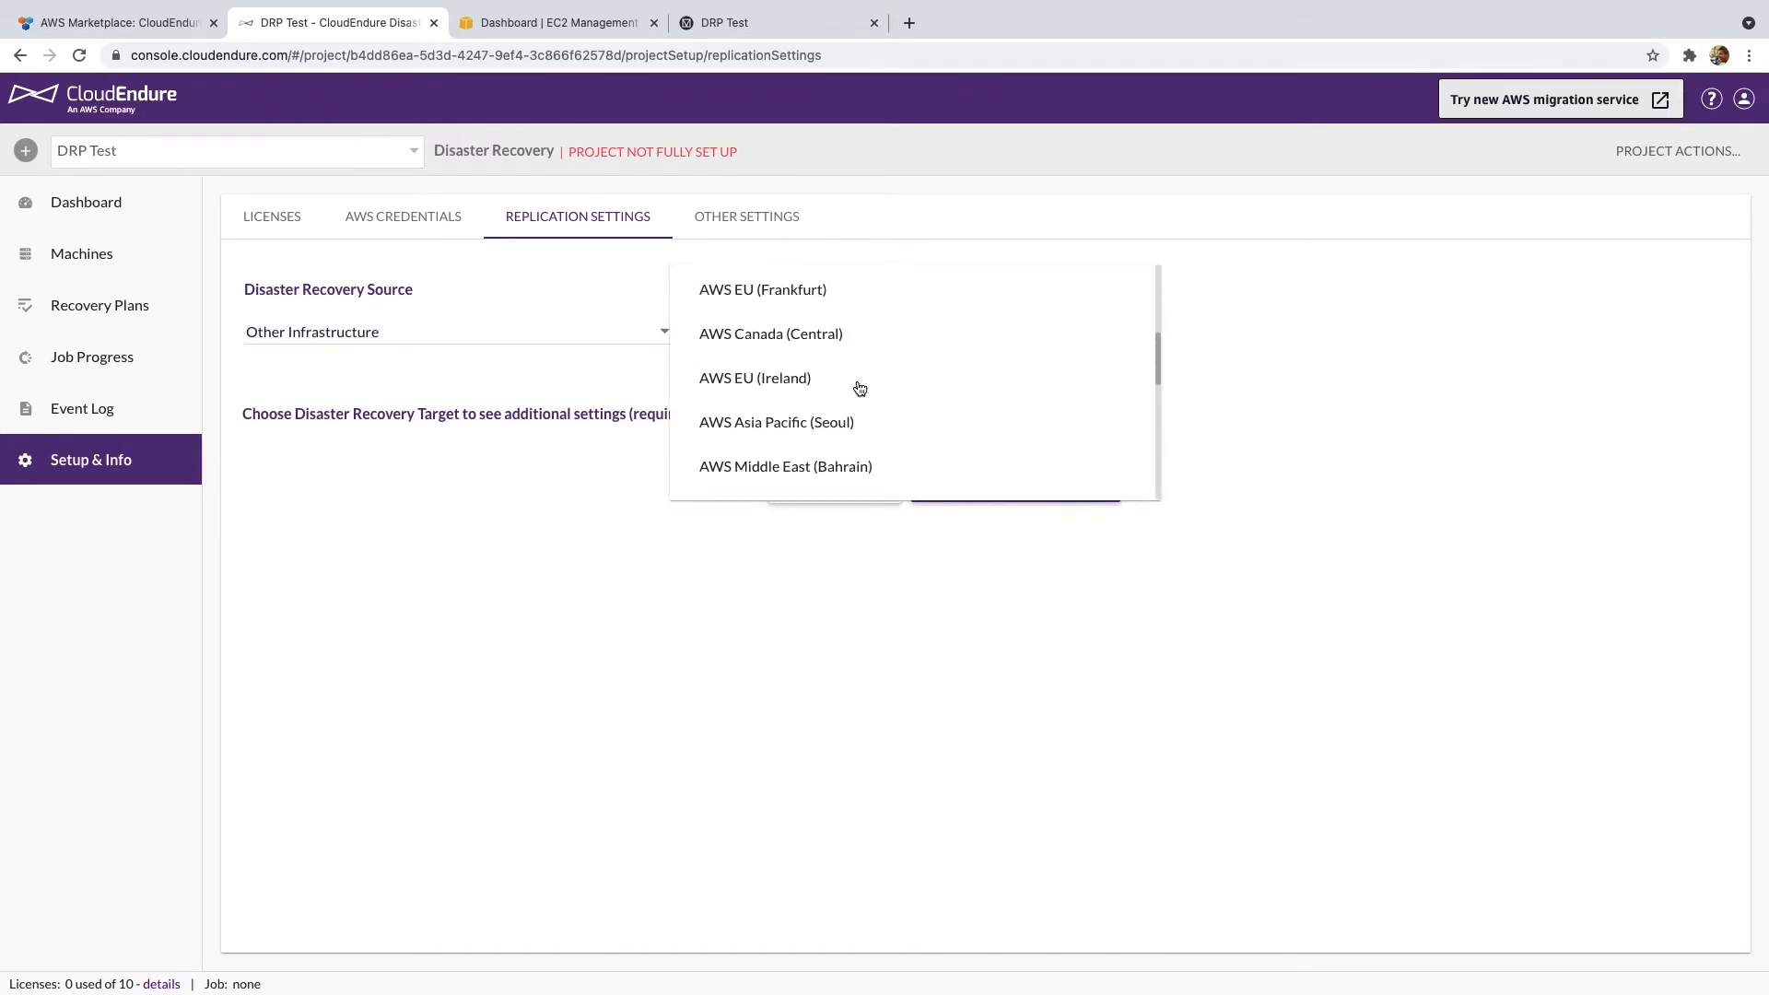
scroll(860, 387, down, 5)
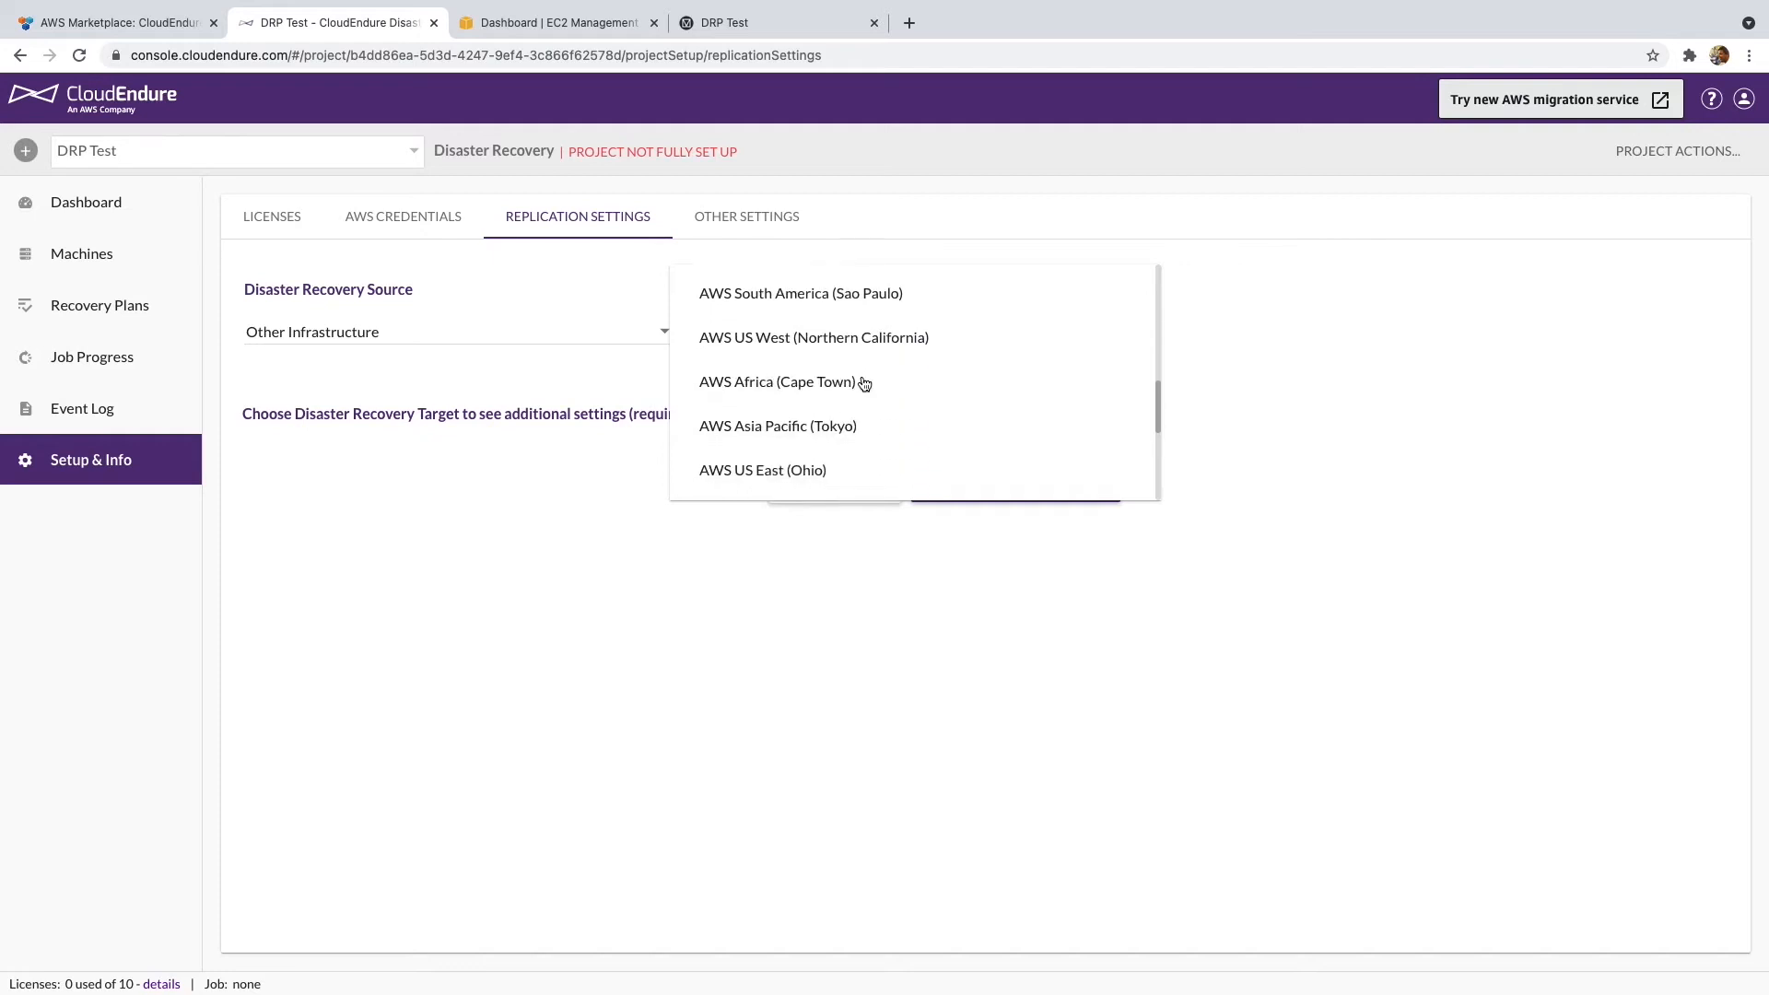
click(814, 450)
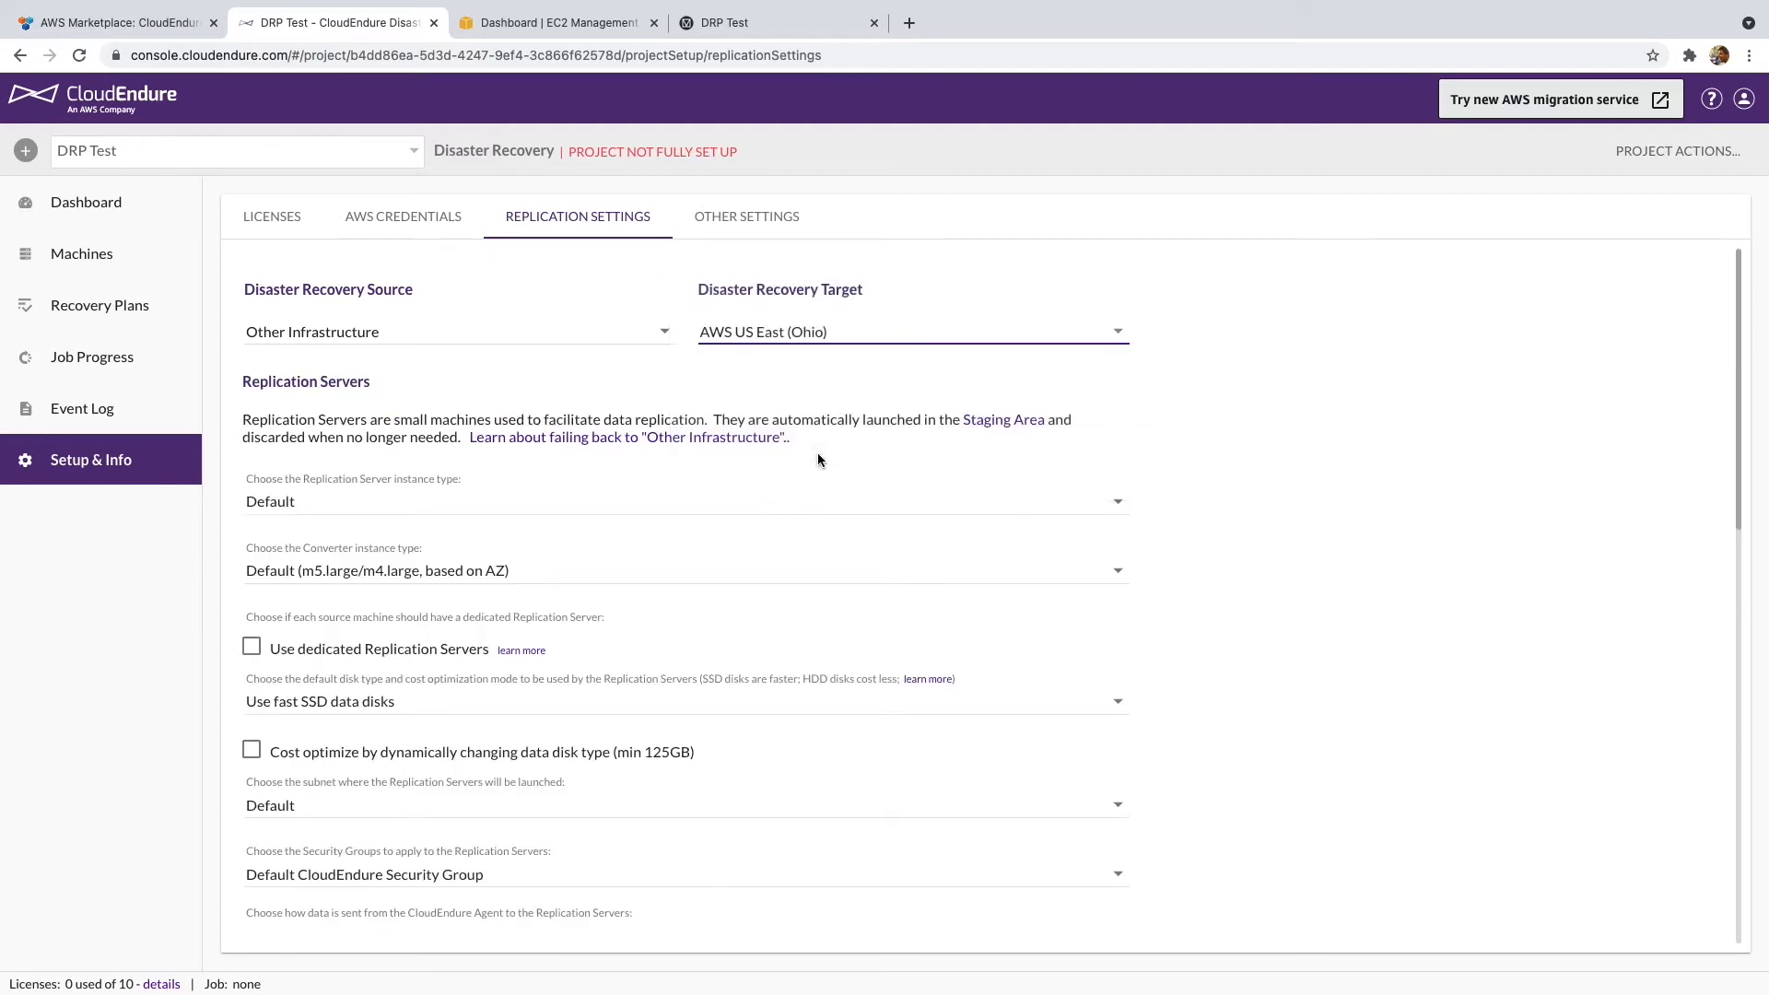
drag(345, 419, 385, 425)
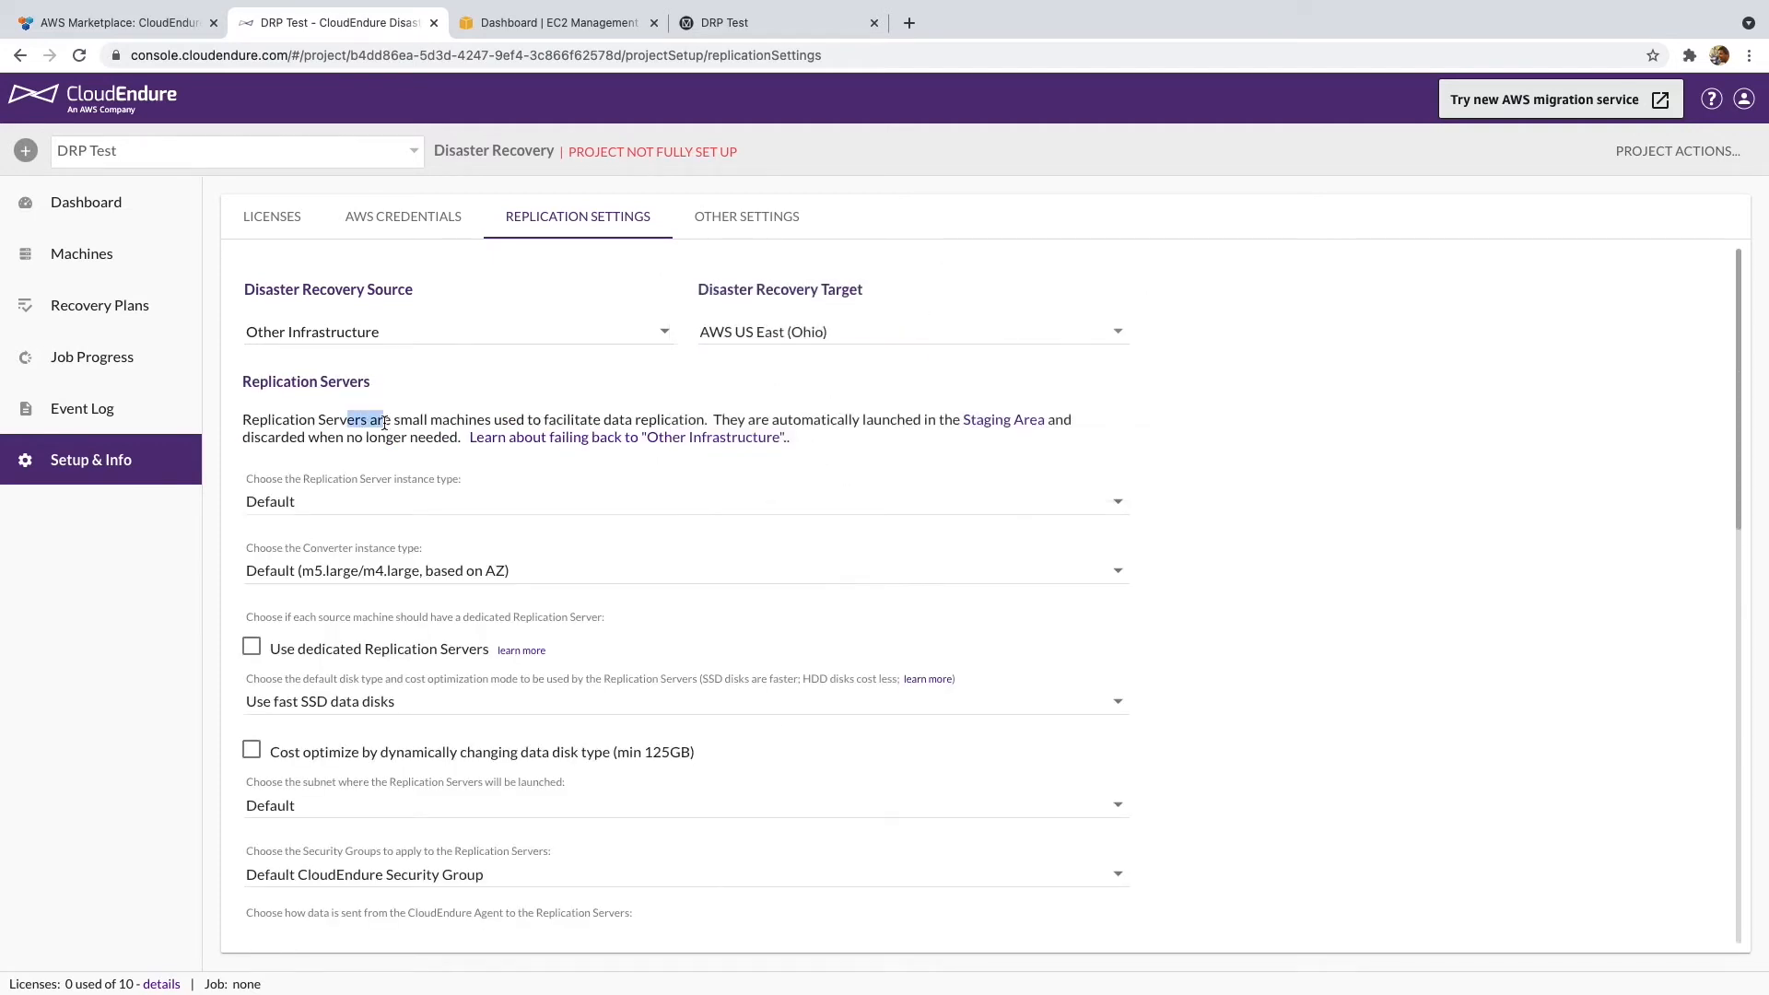
scroll(386, 426, down, 1)
click(350, 349)
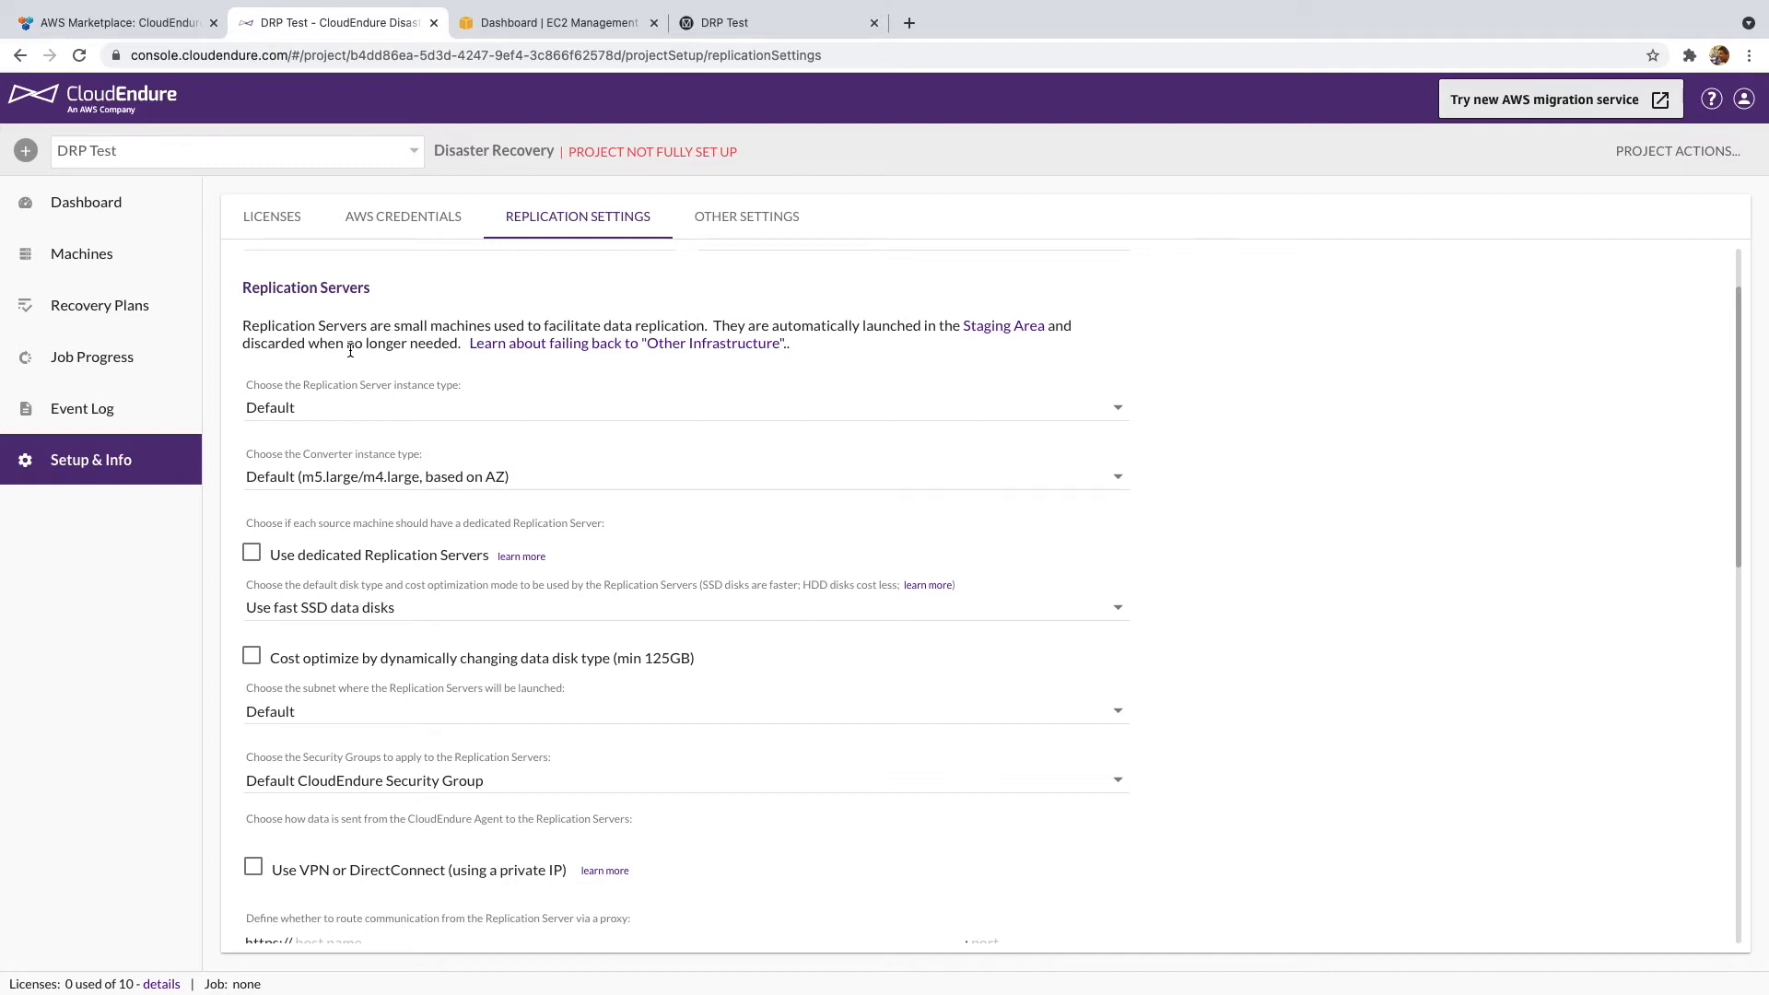
click(429, 398)
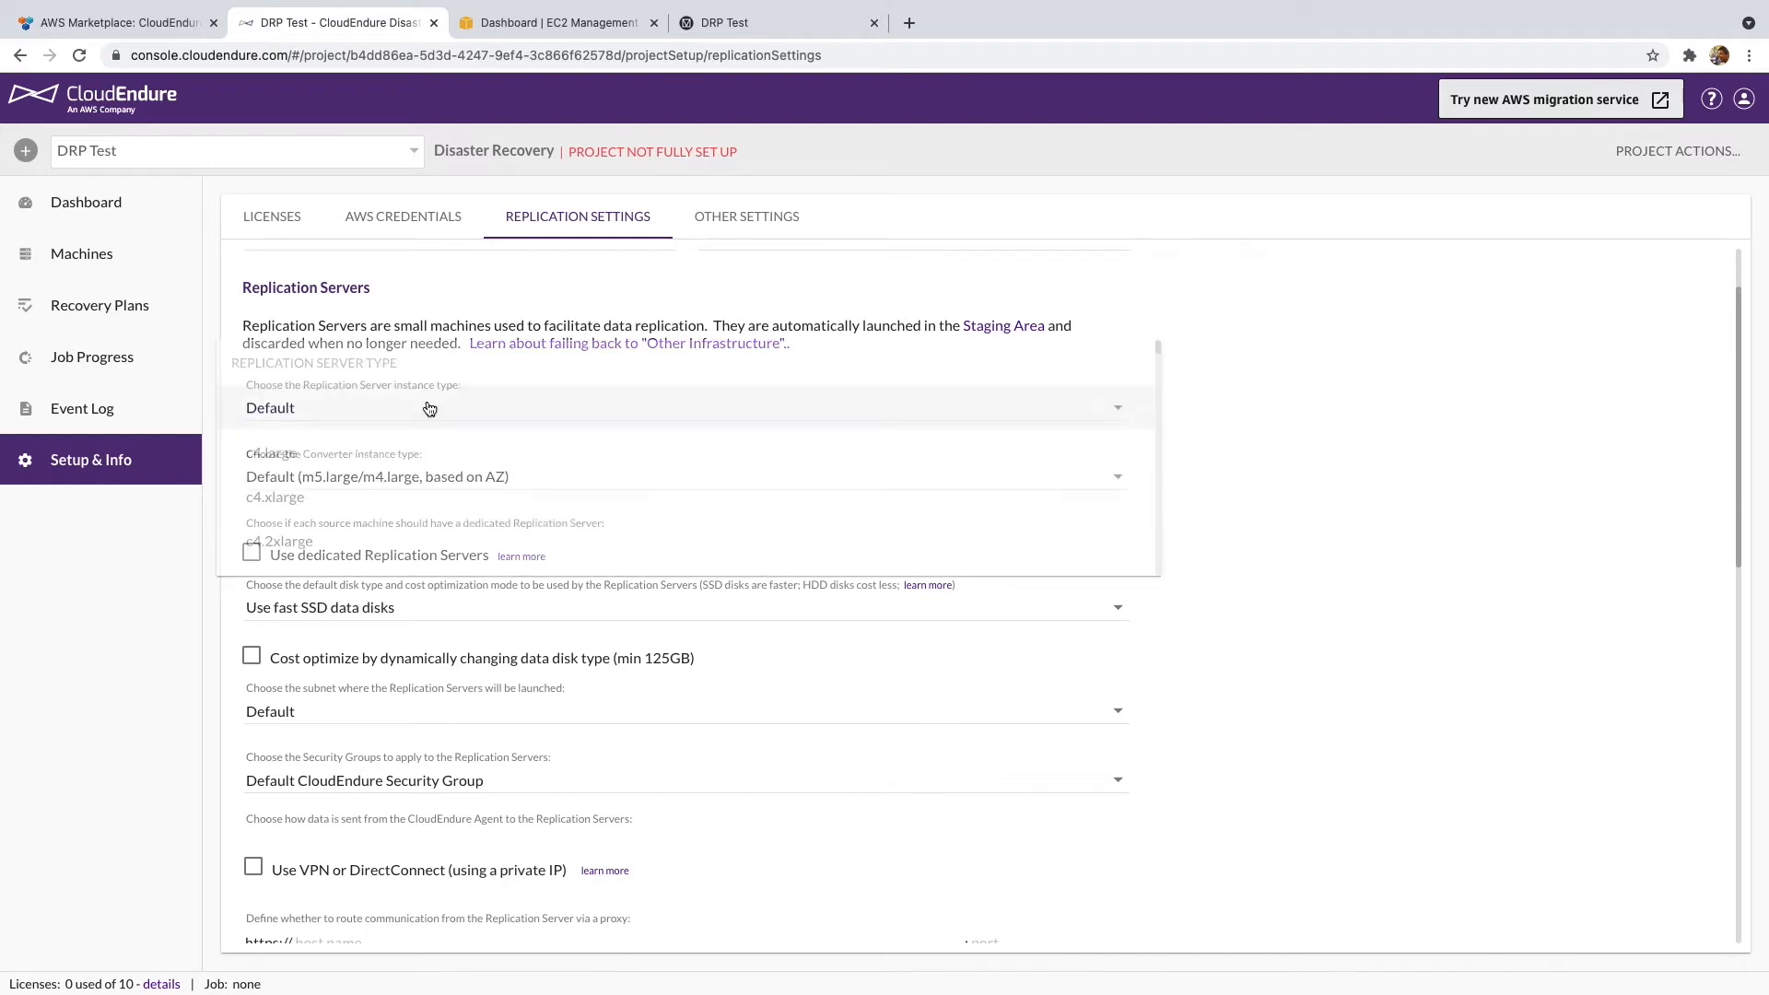
click(433, 328)
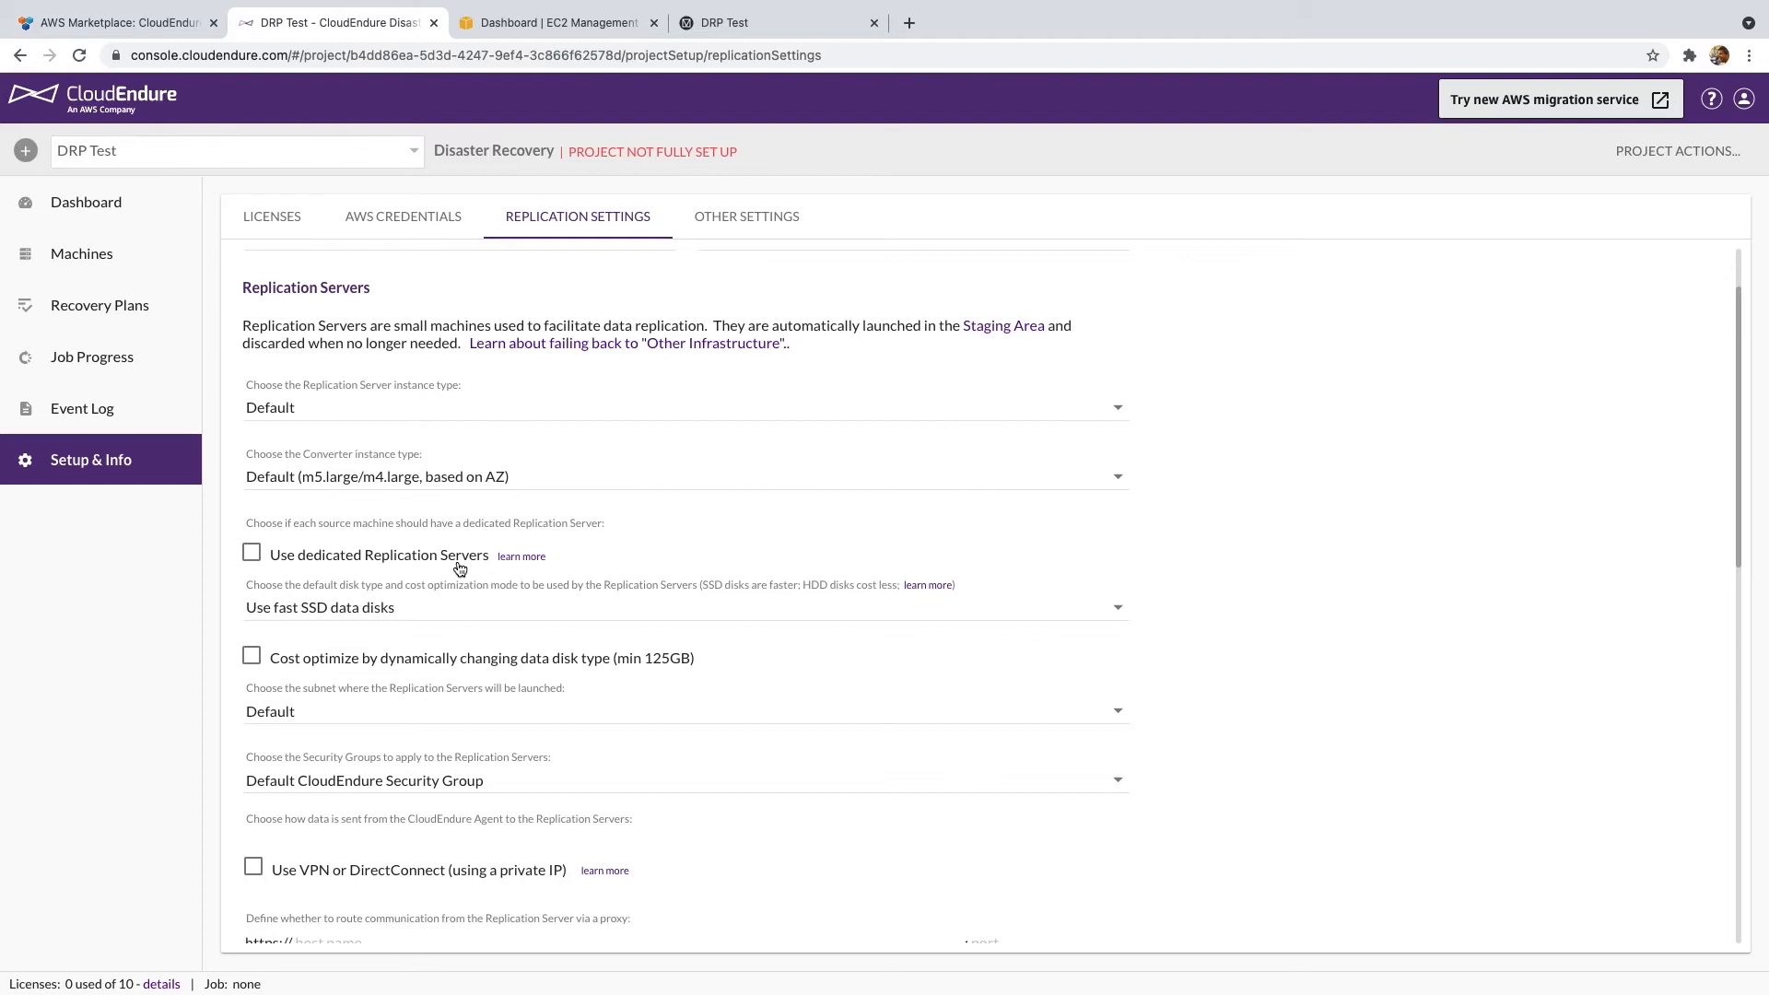
- Use slower, low cost standard data disks for staging, keeping the Default subnet for replication servers
click(493, 608)
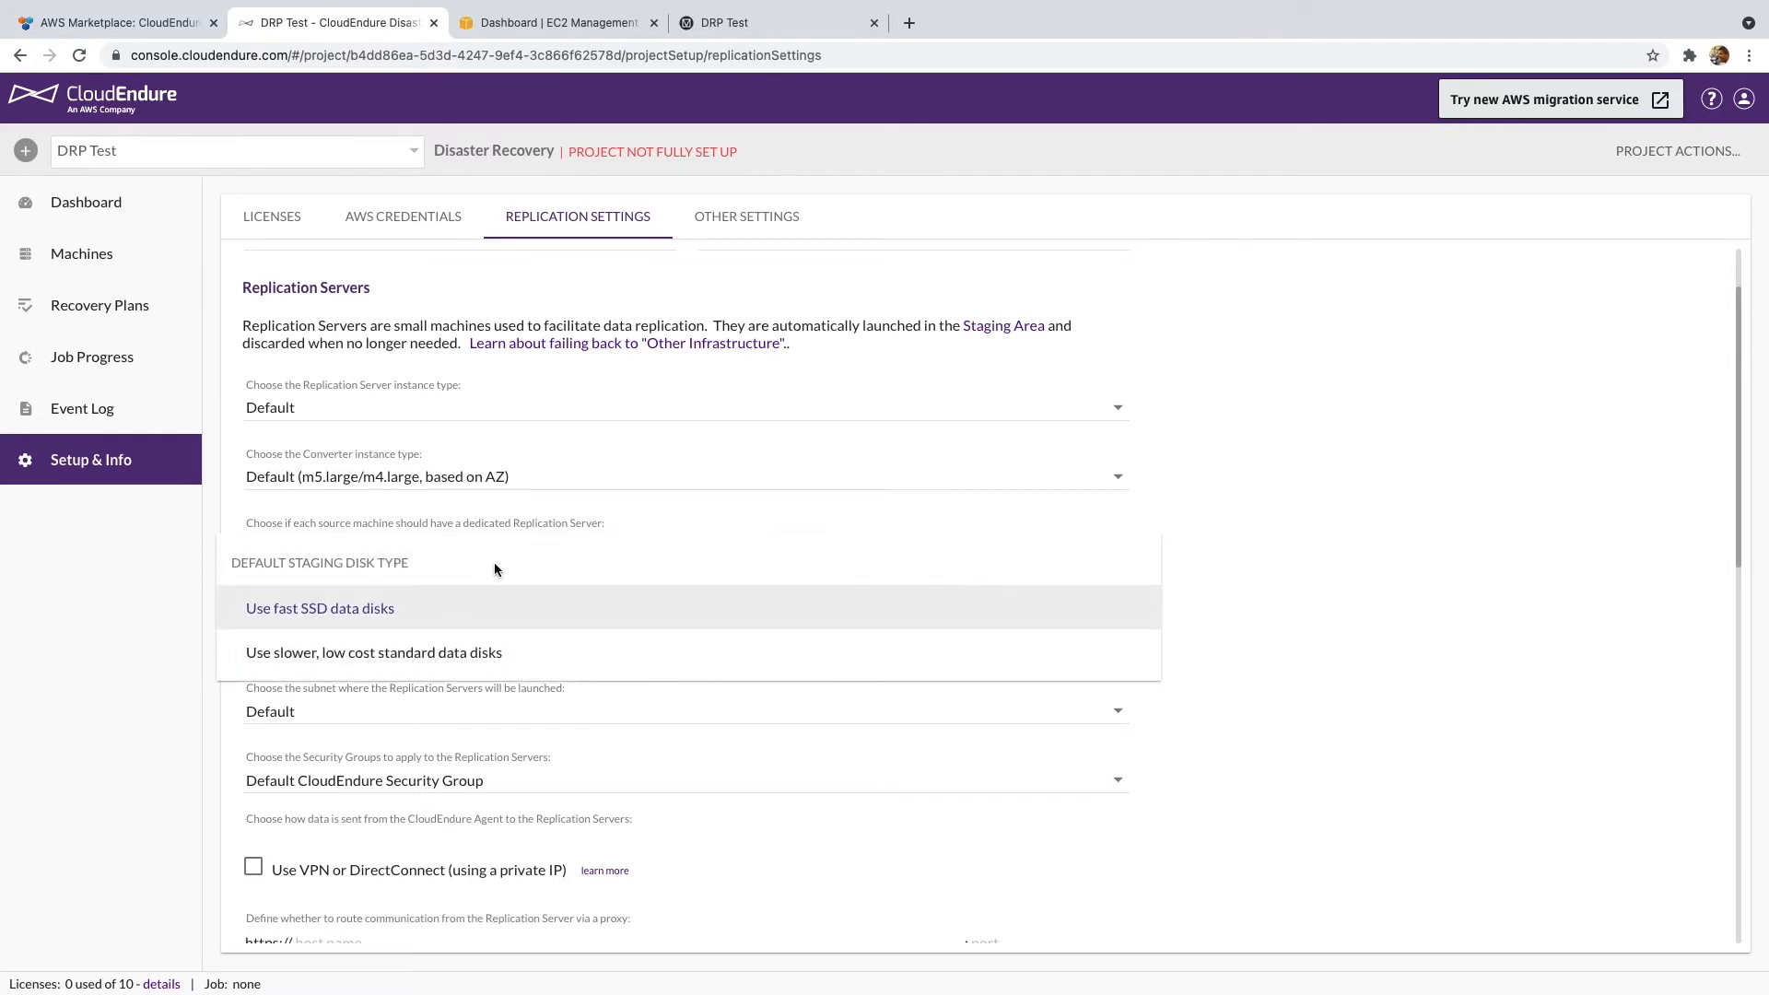
click(492, 656)
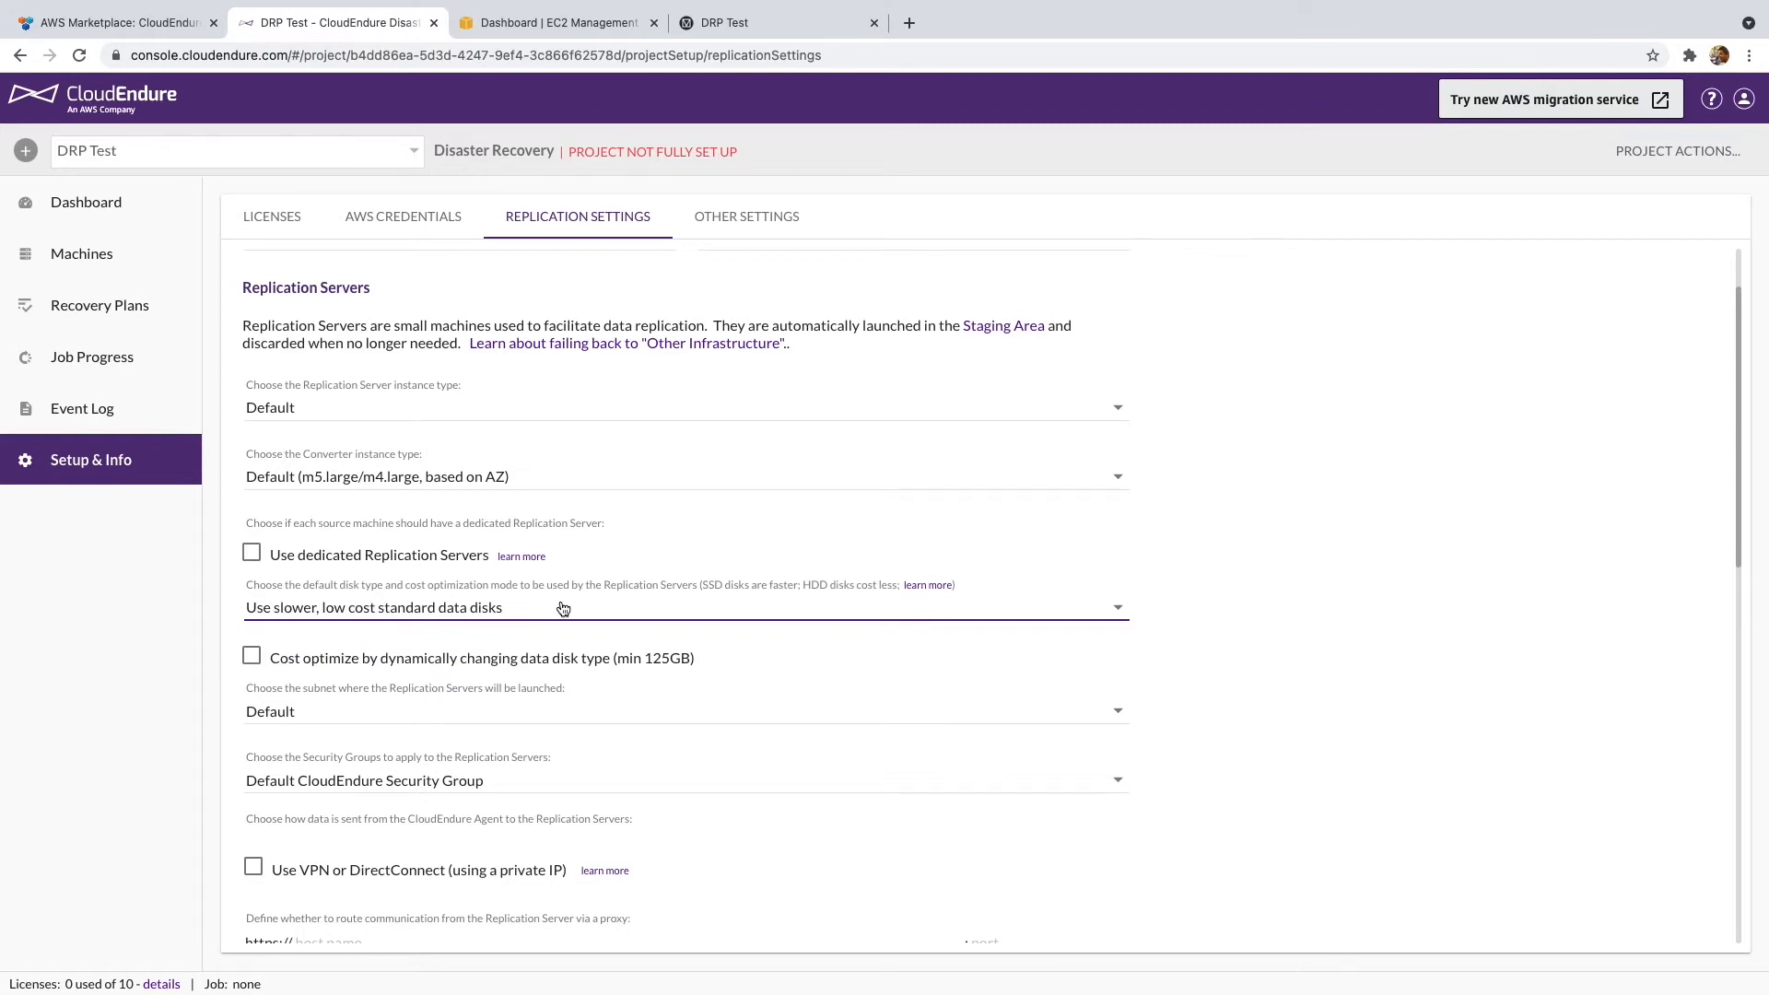
scroll(563, 608, down, 1)
click(597, 669)
click(597, 671)
scroll(573, 675, down, 1)
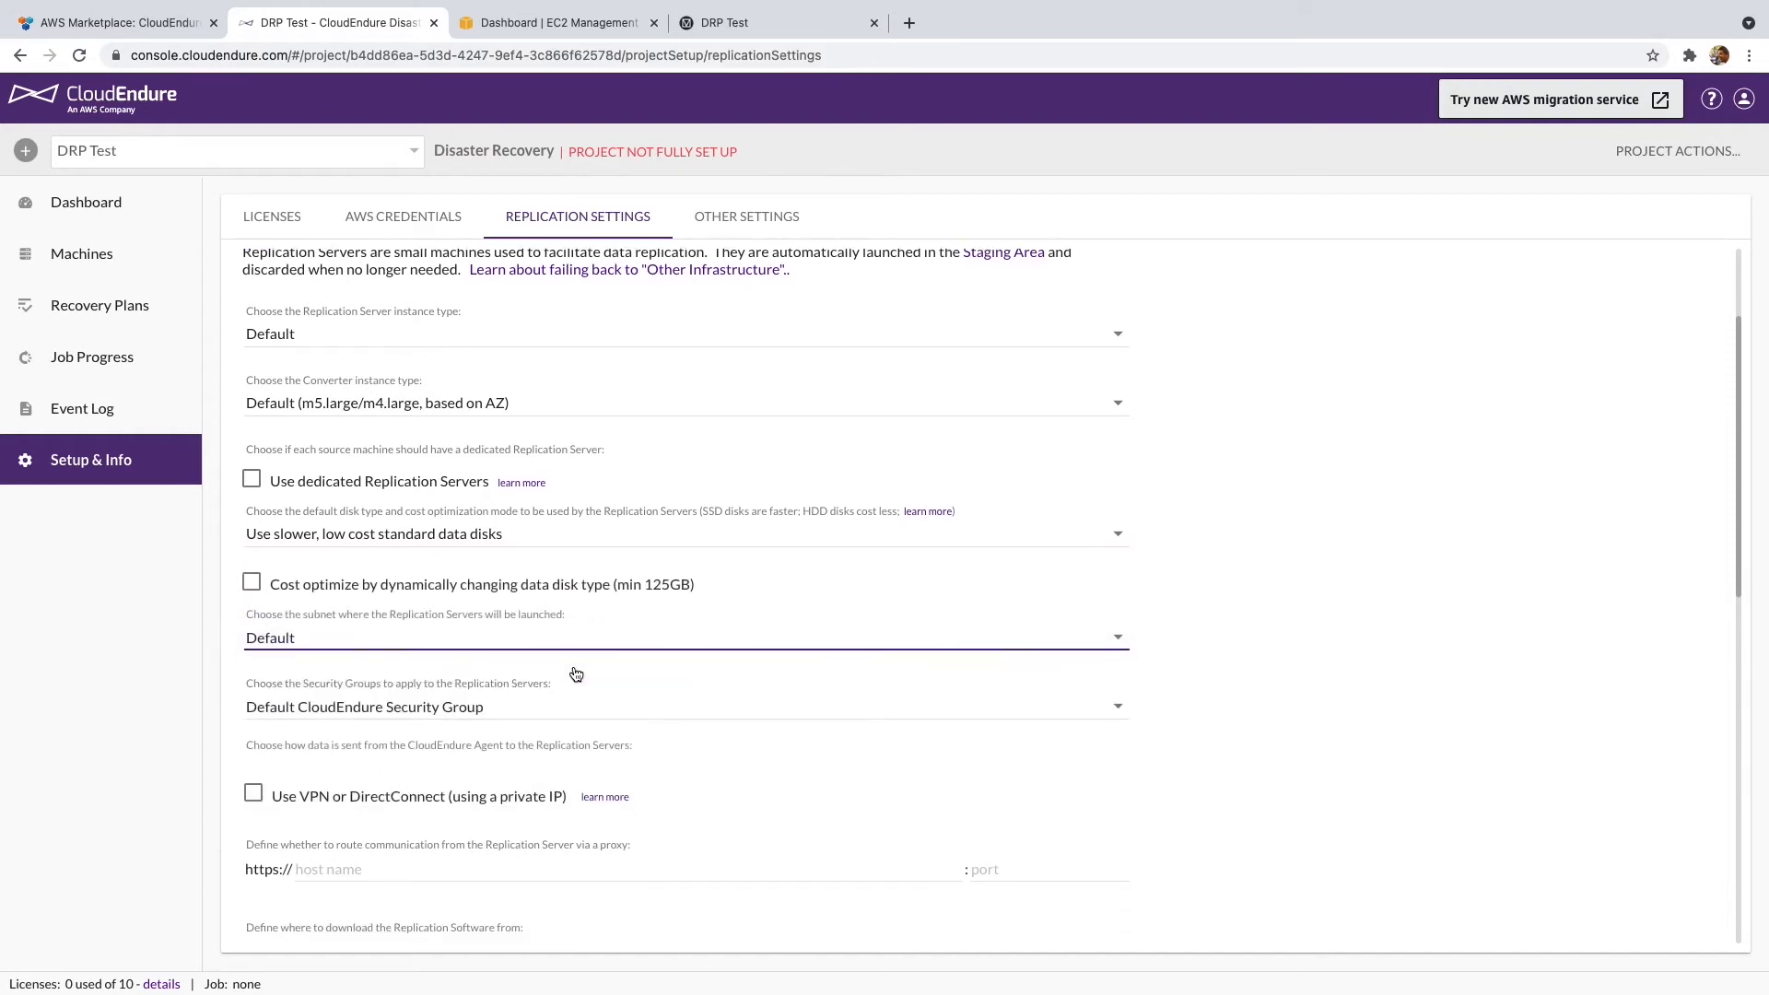
scroll(617, 546, down, 1)
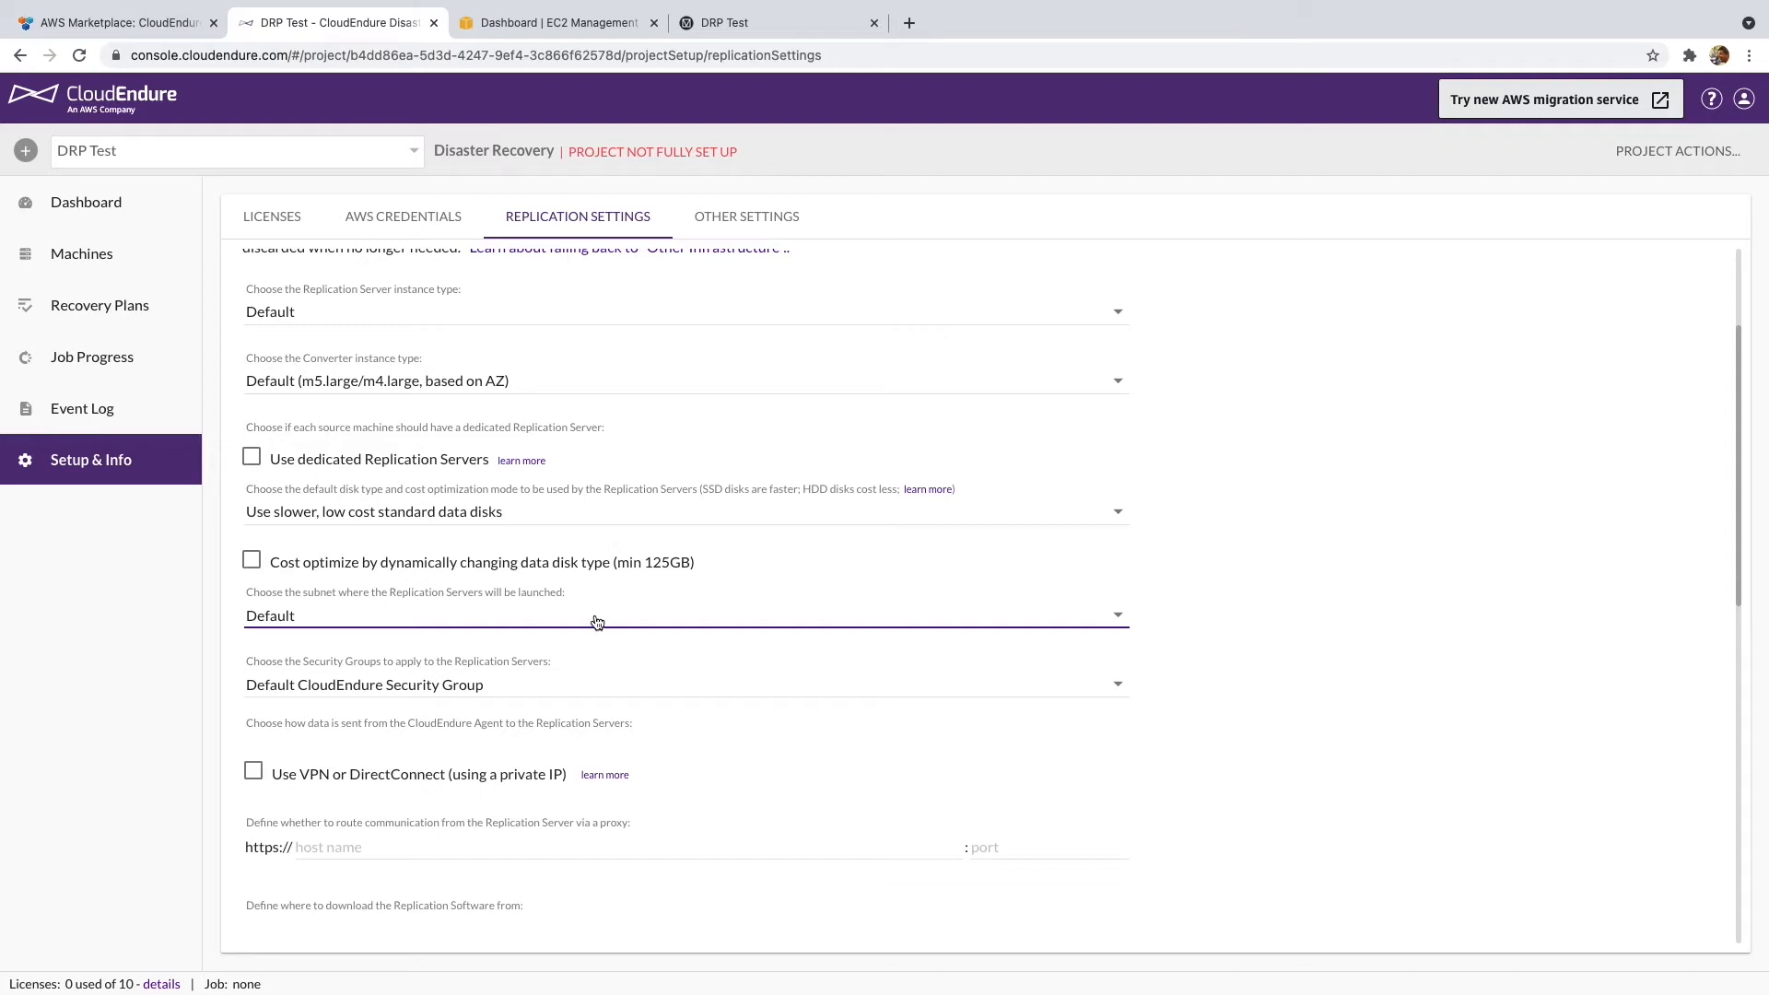
scroll(635, 597, down, 3)
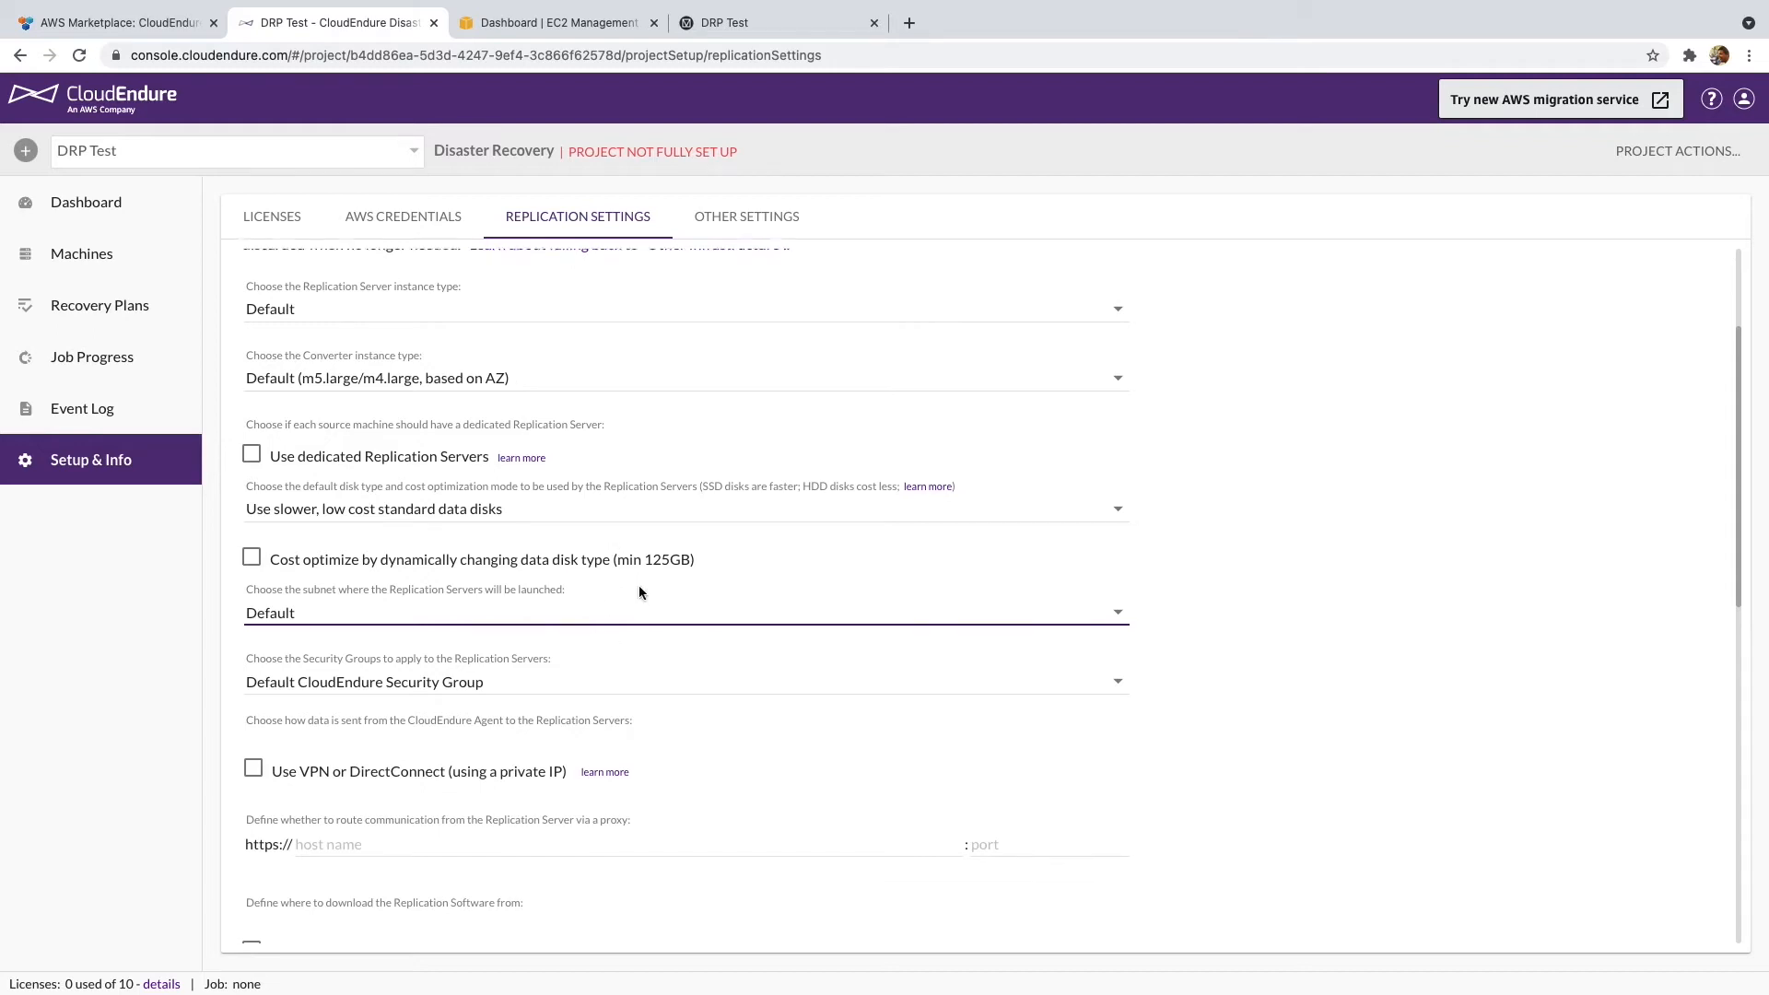
scroll(634, 590, down, 10)
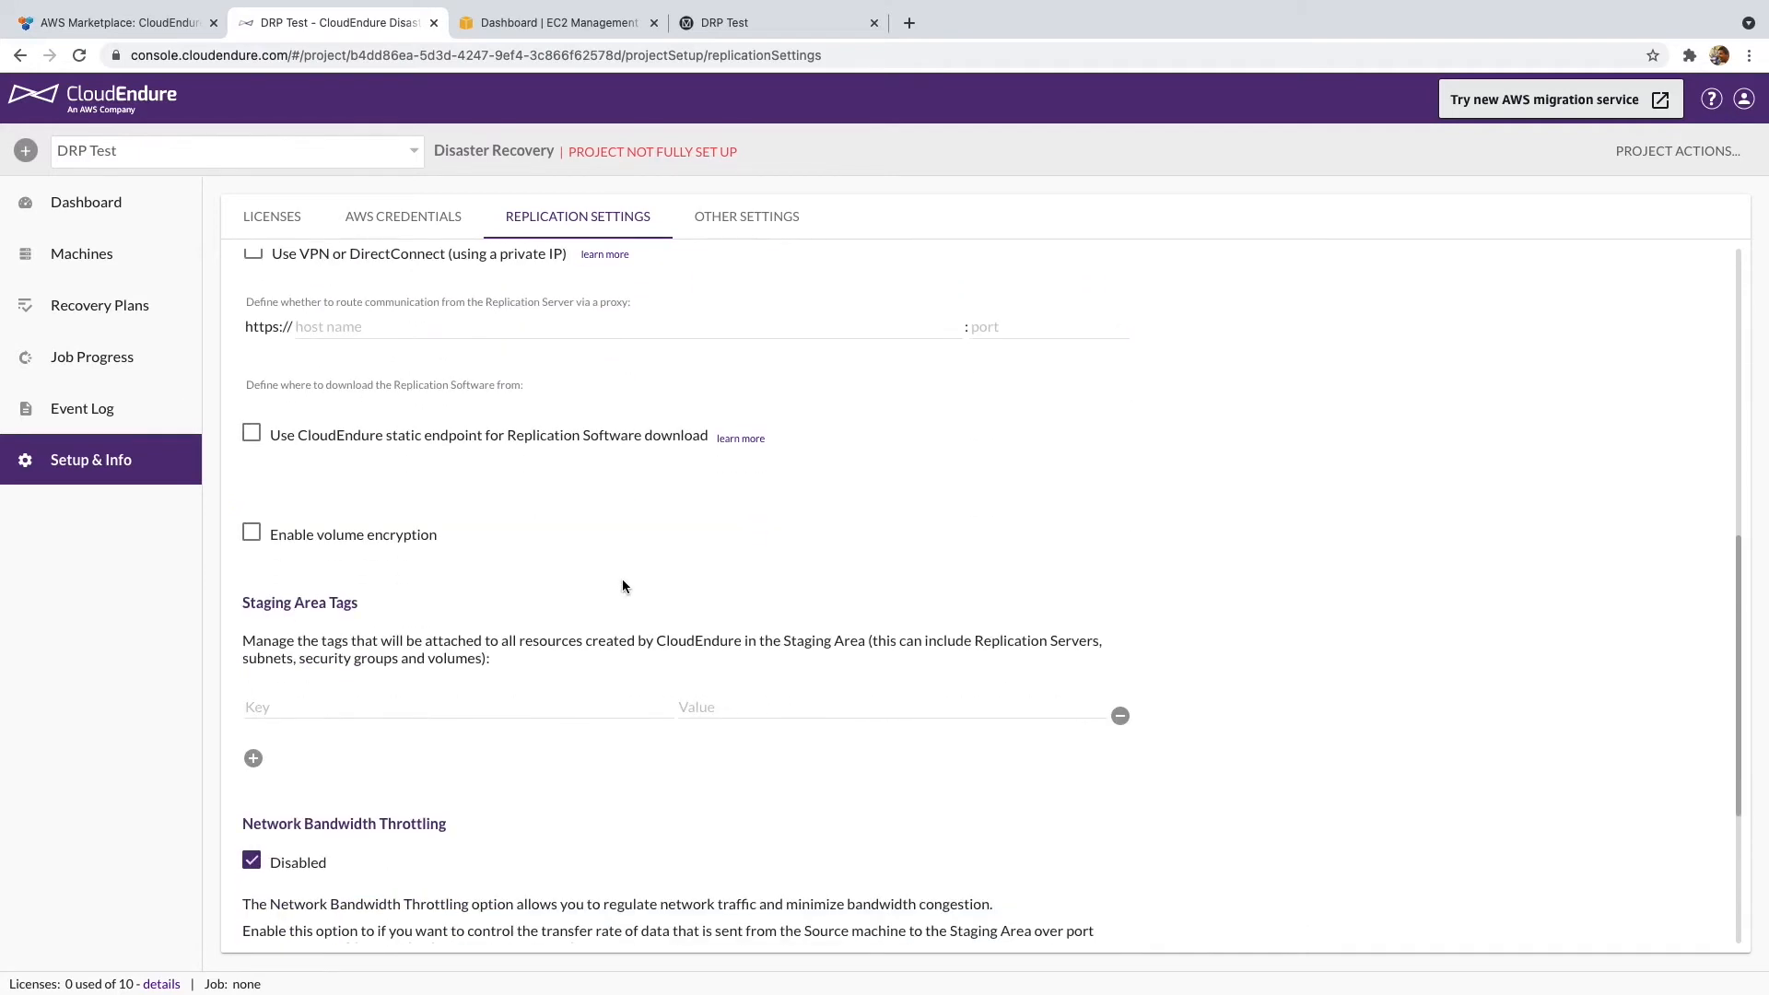
scroll(621, 579, down, 2)
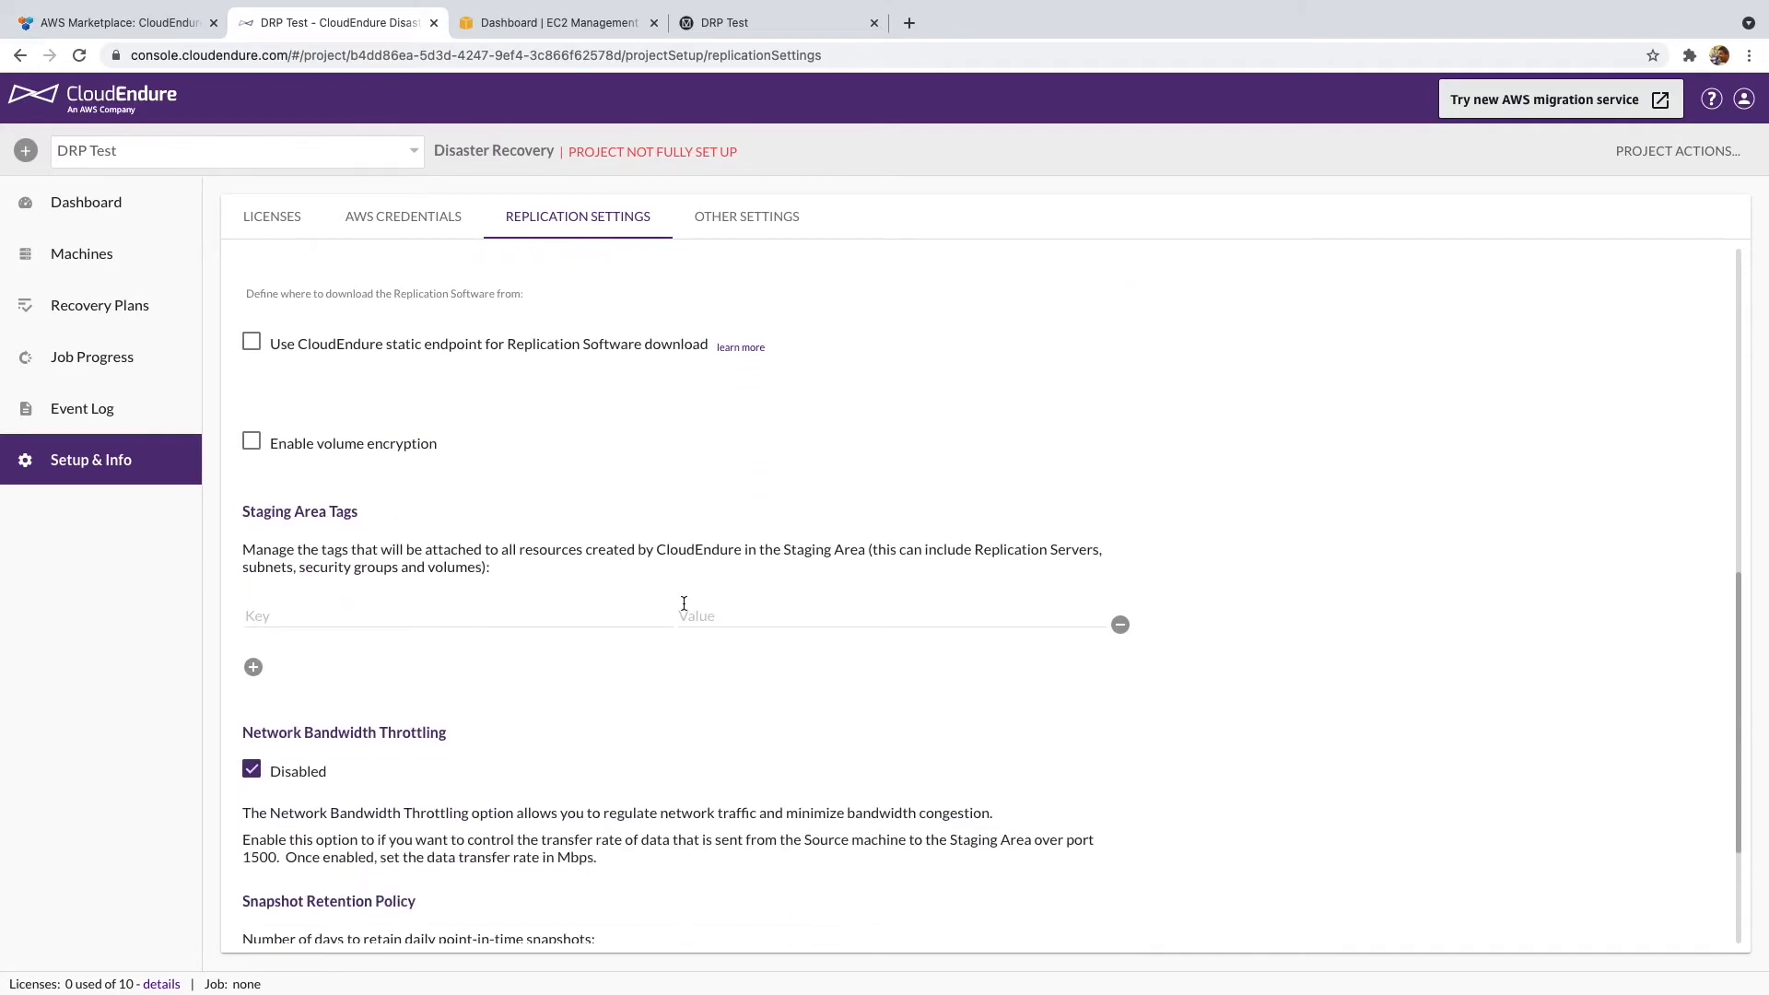
scroll(961, 603, down, 5)
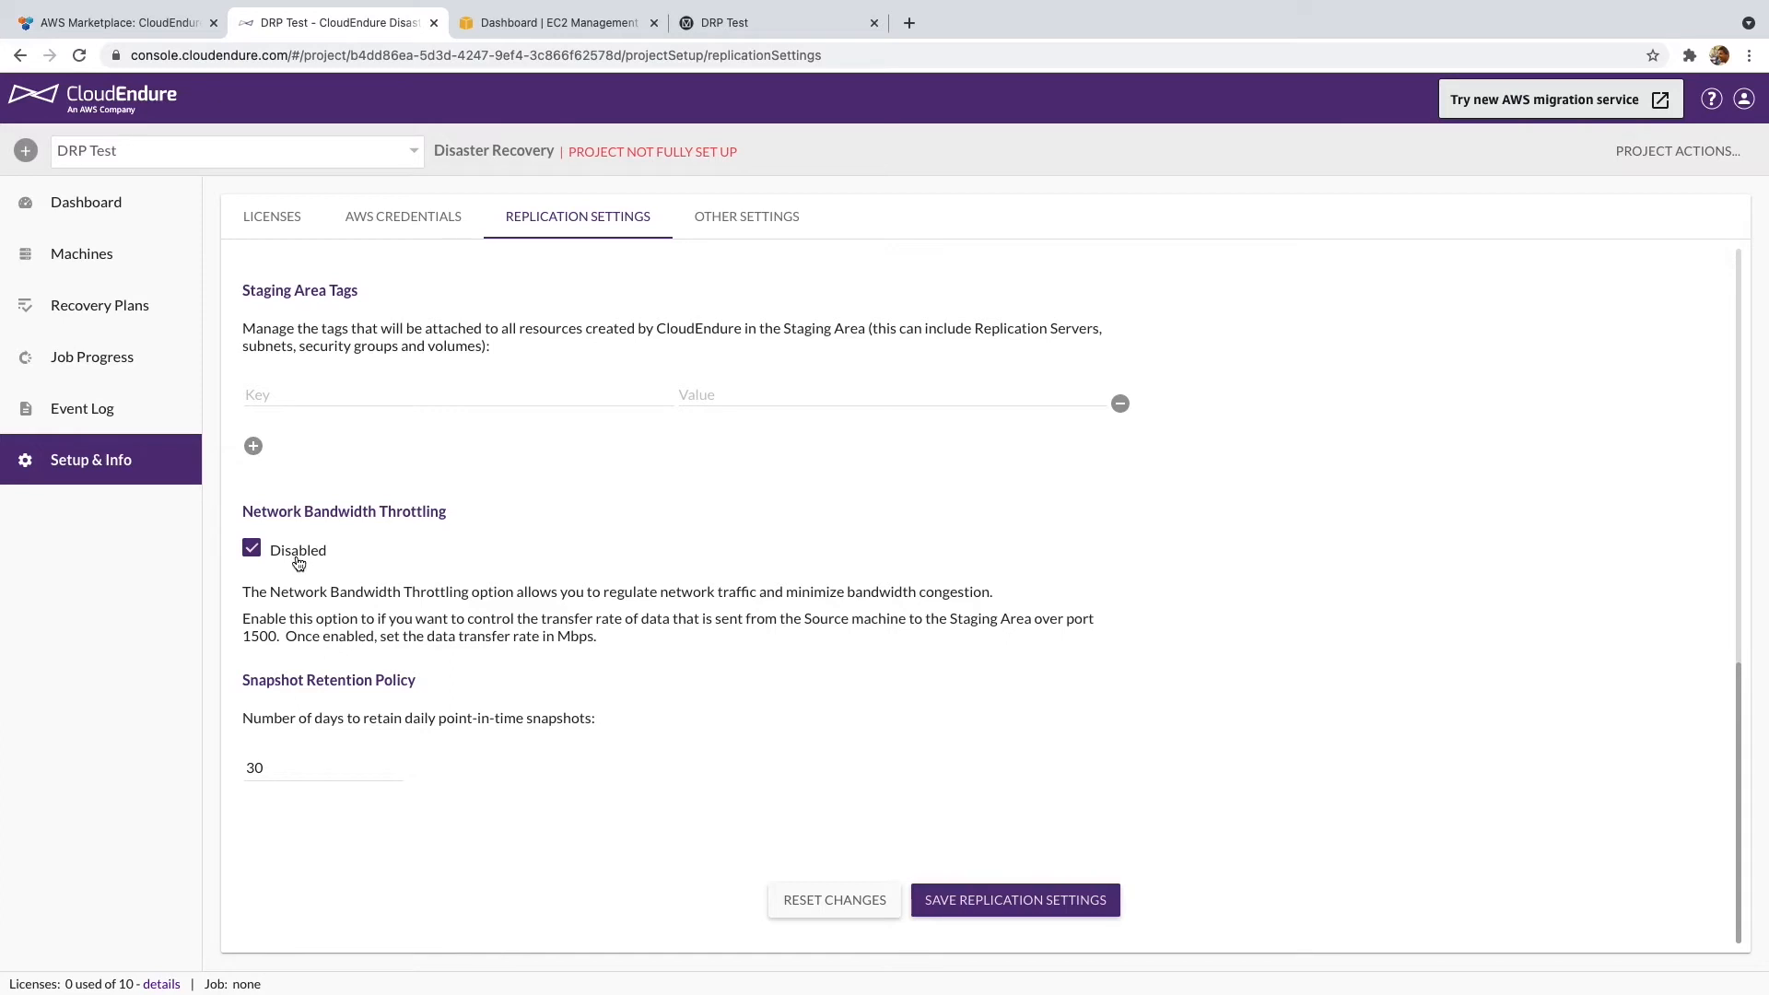
- Save the replication settings and view the How To Add Machines instructions
click(1020, 897)
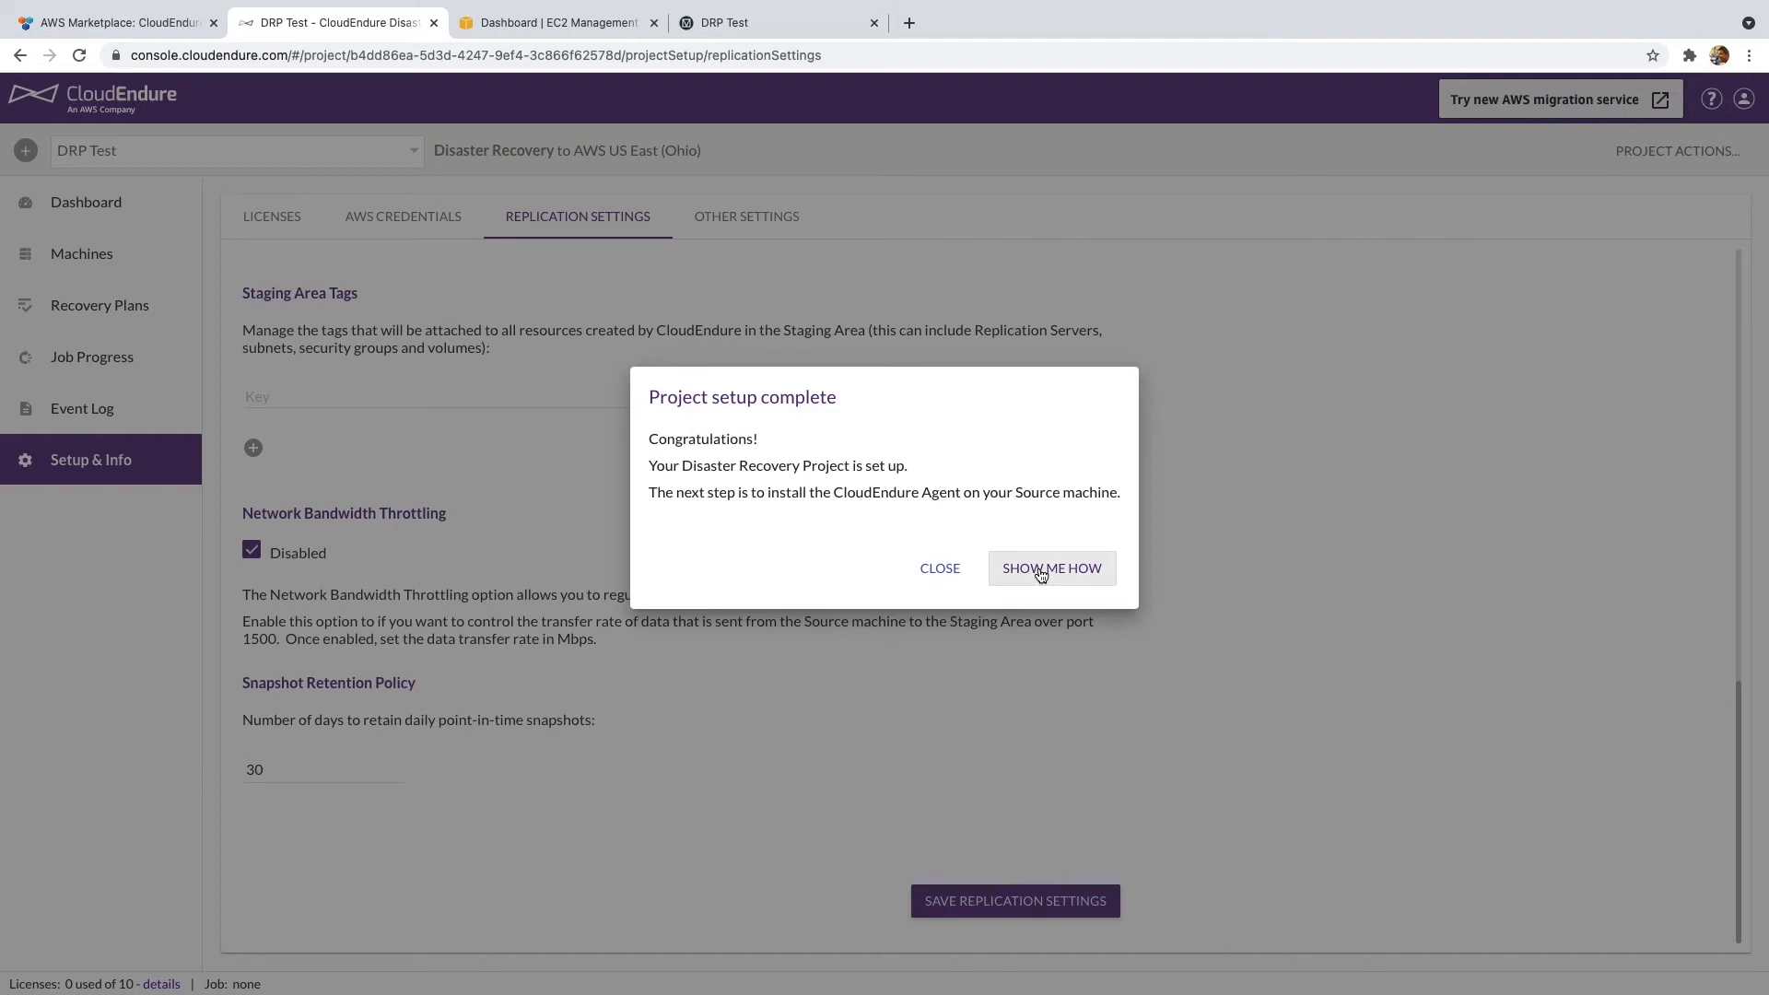
click(1041, 571)
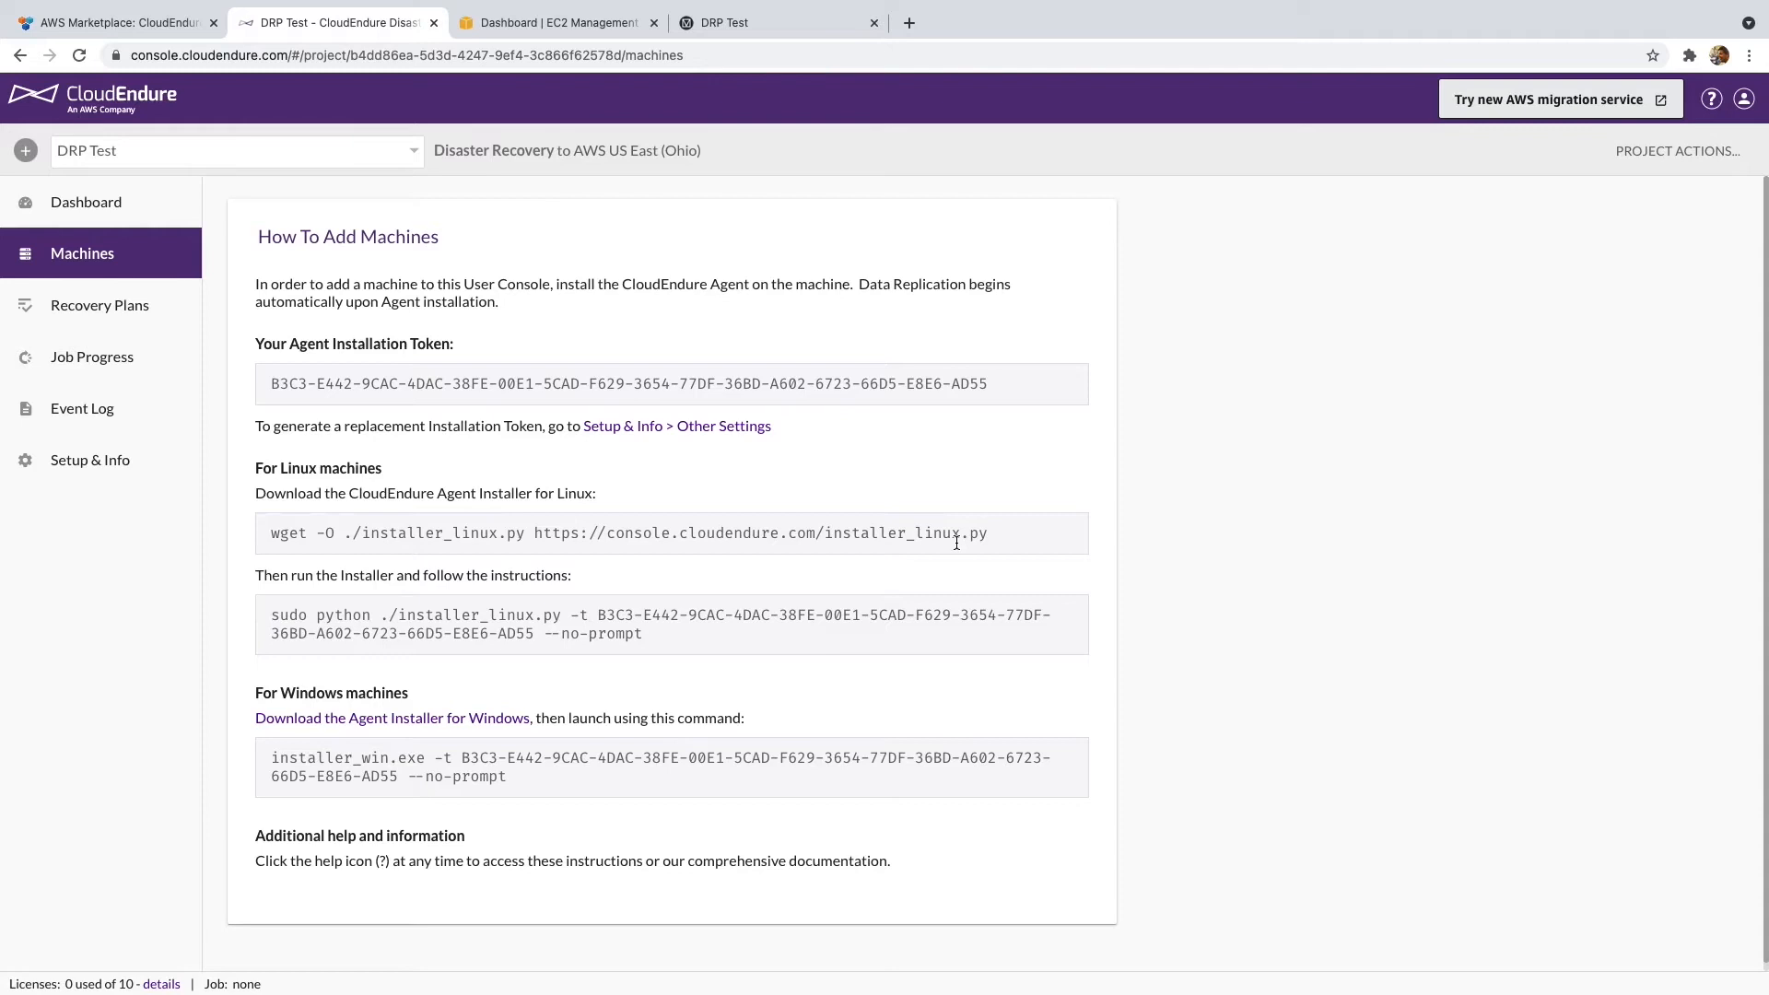
click(733, 27)
- Back on the How To Add Machines page, select and copy the Linux agent wget download command
click(721, 61)
click(670, 261)
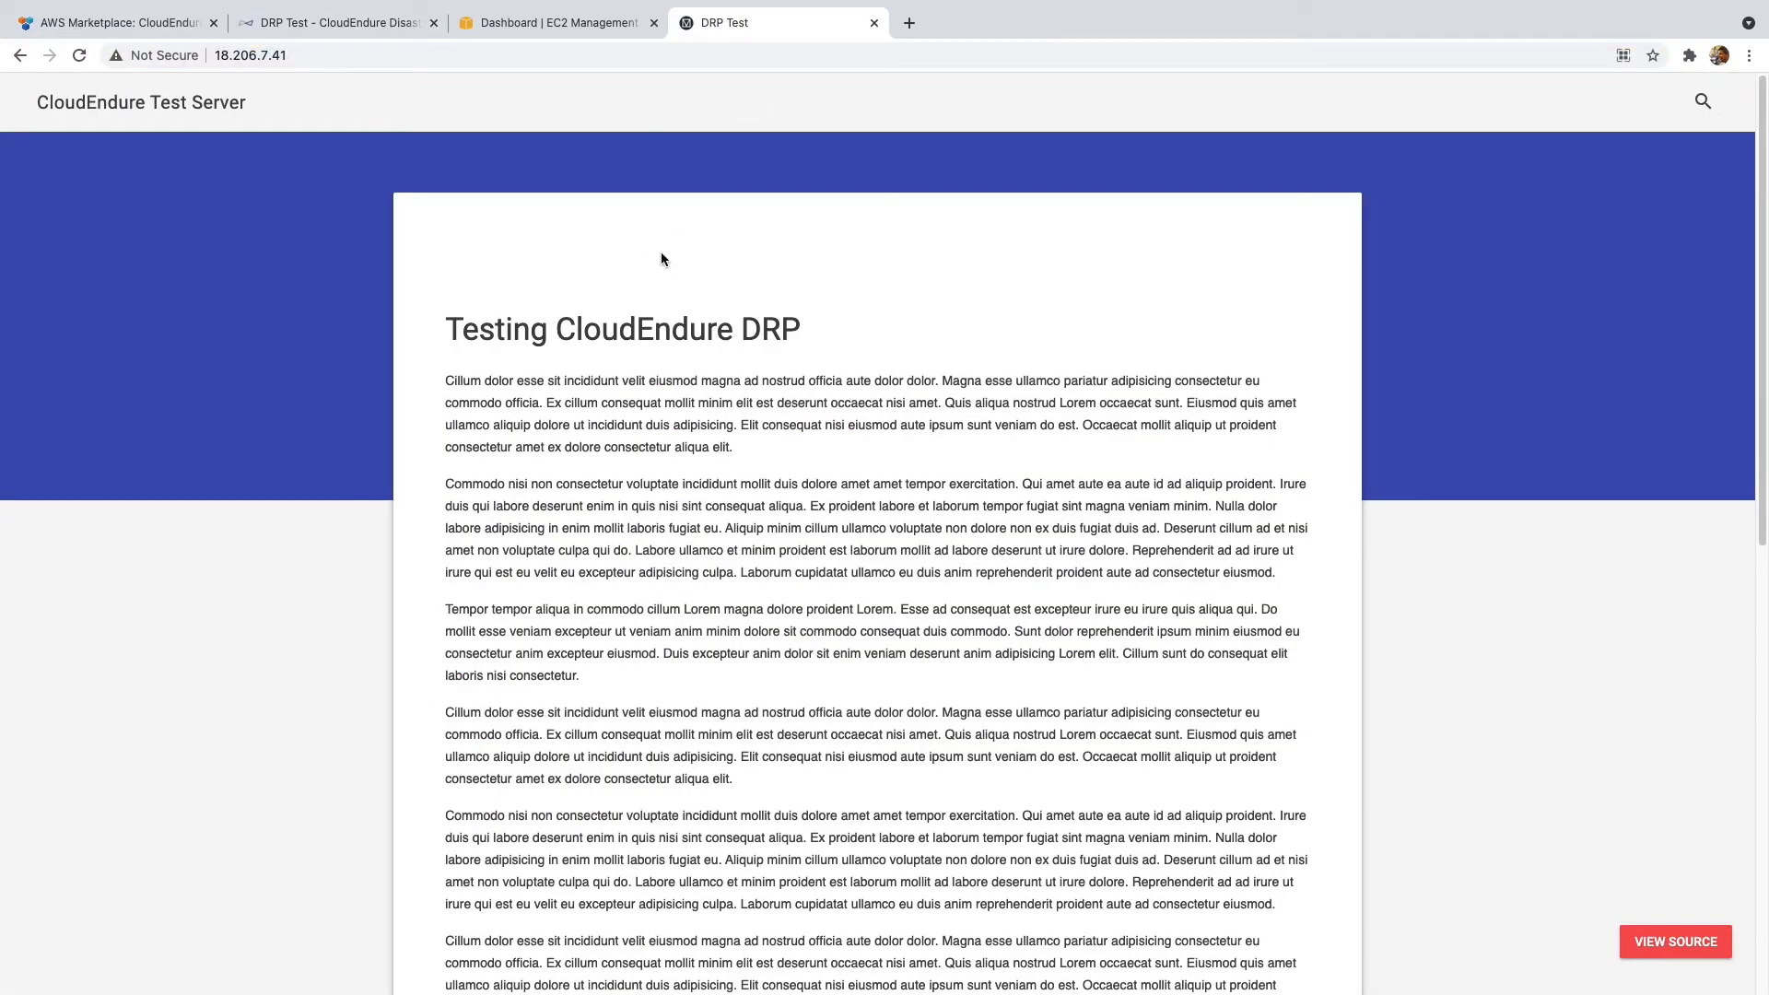
click(387, 29)
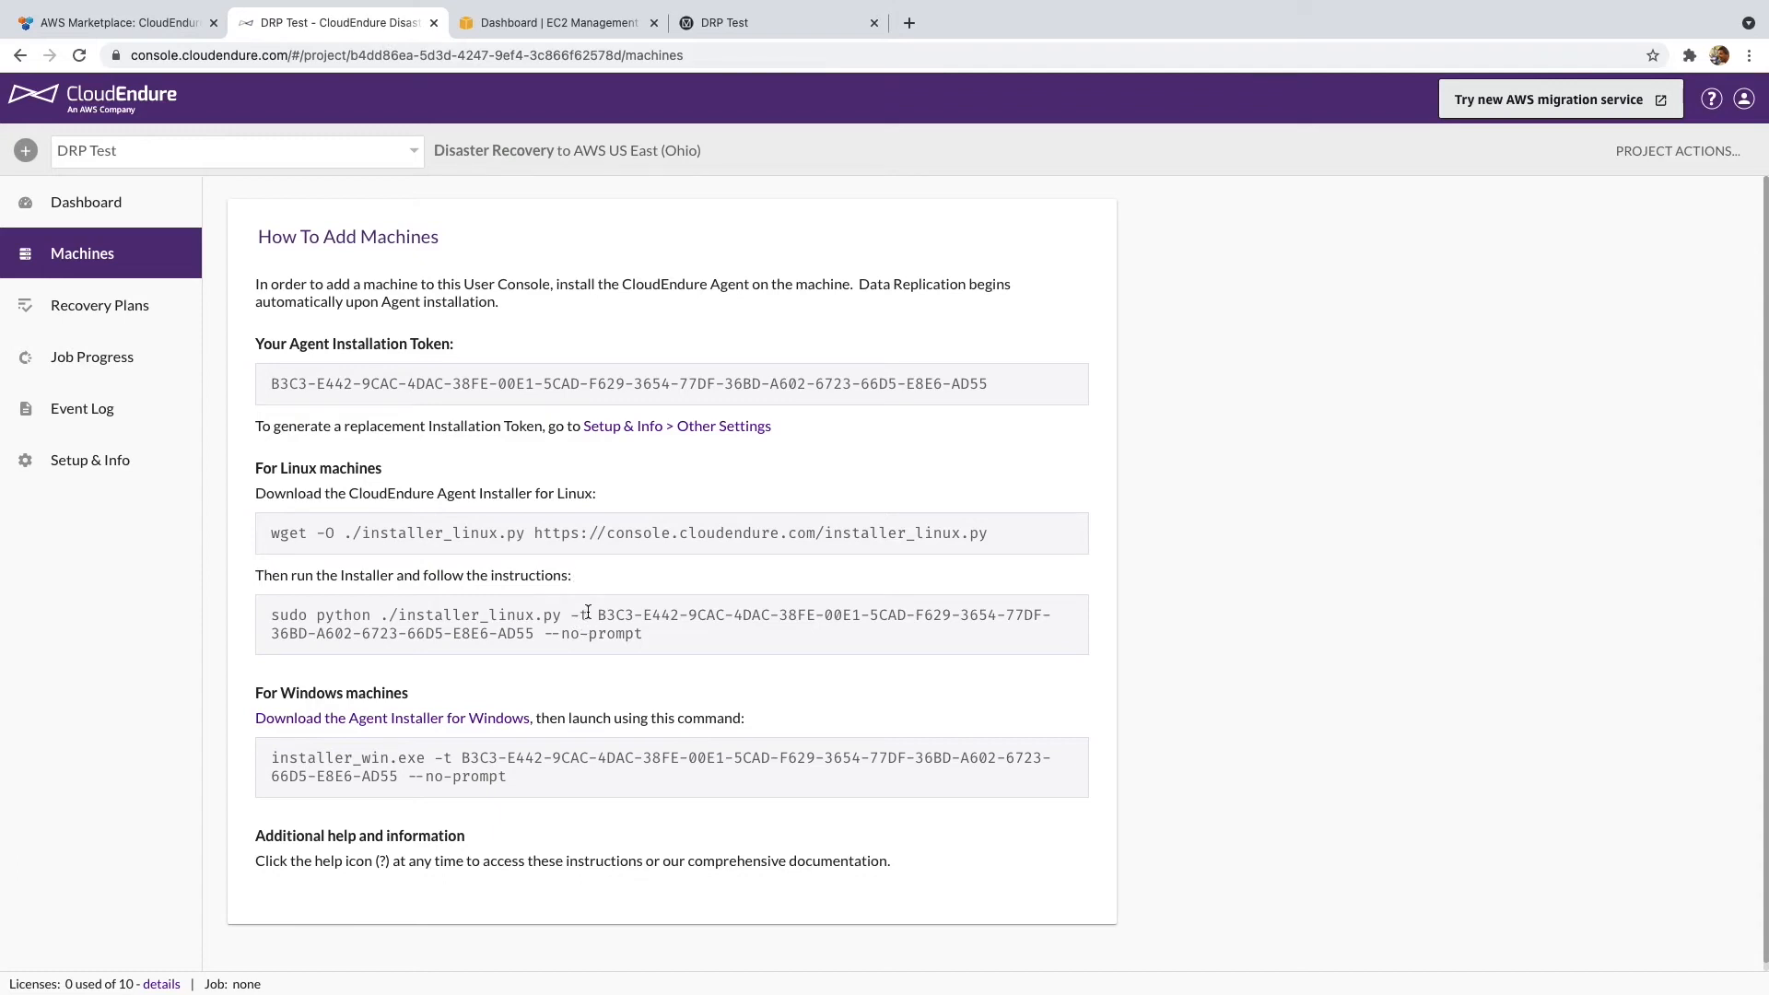
drag(598, 619, 526, 633)
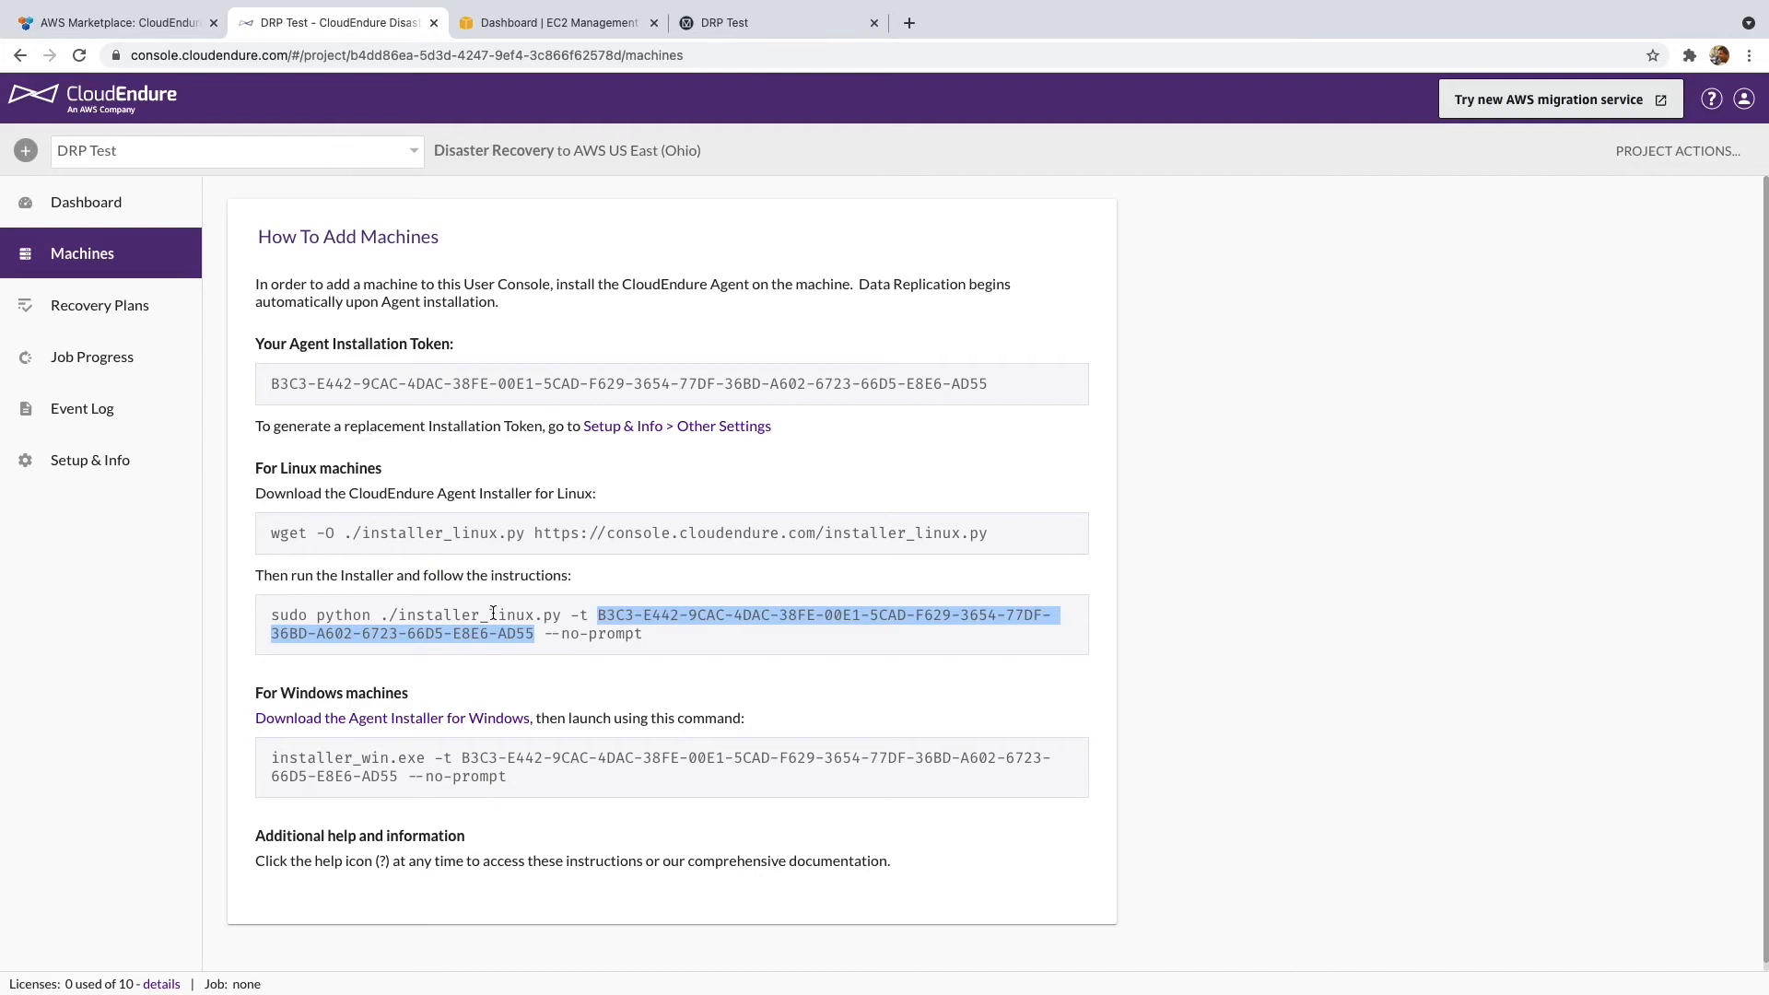
triple_click(507, 537)
key(super+c)
- Run the copied wget command in the source server's terminal to download the agent installer
key(super+Tab)
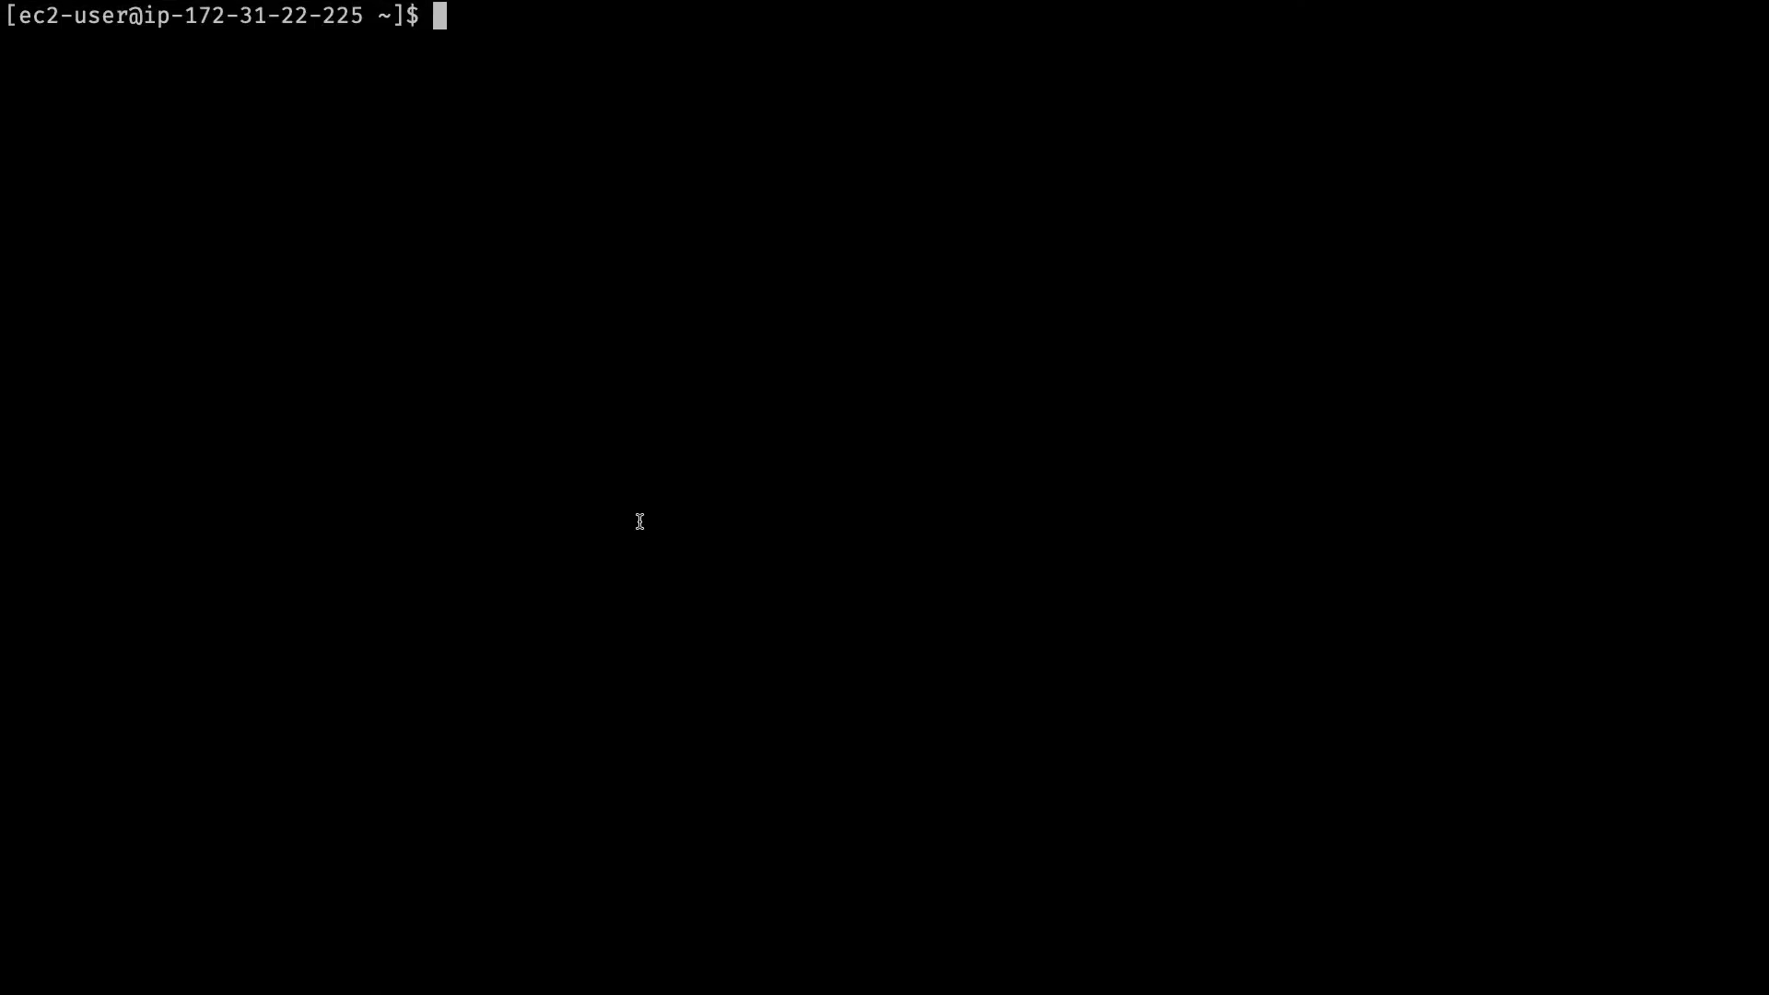
key(super+v)
key(Return)
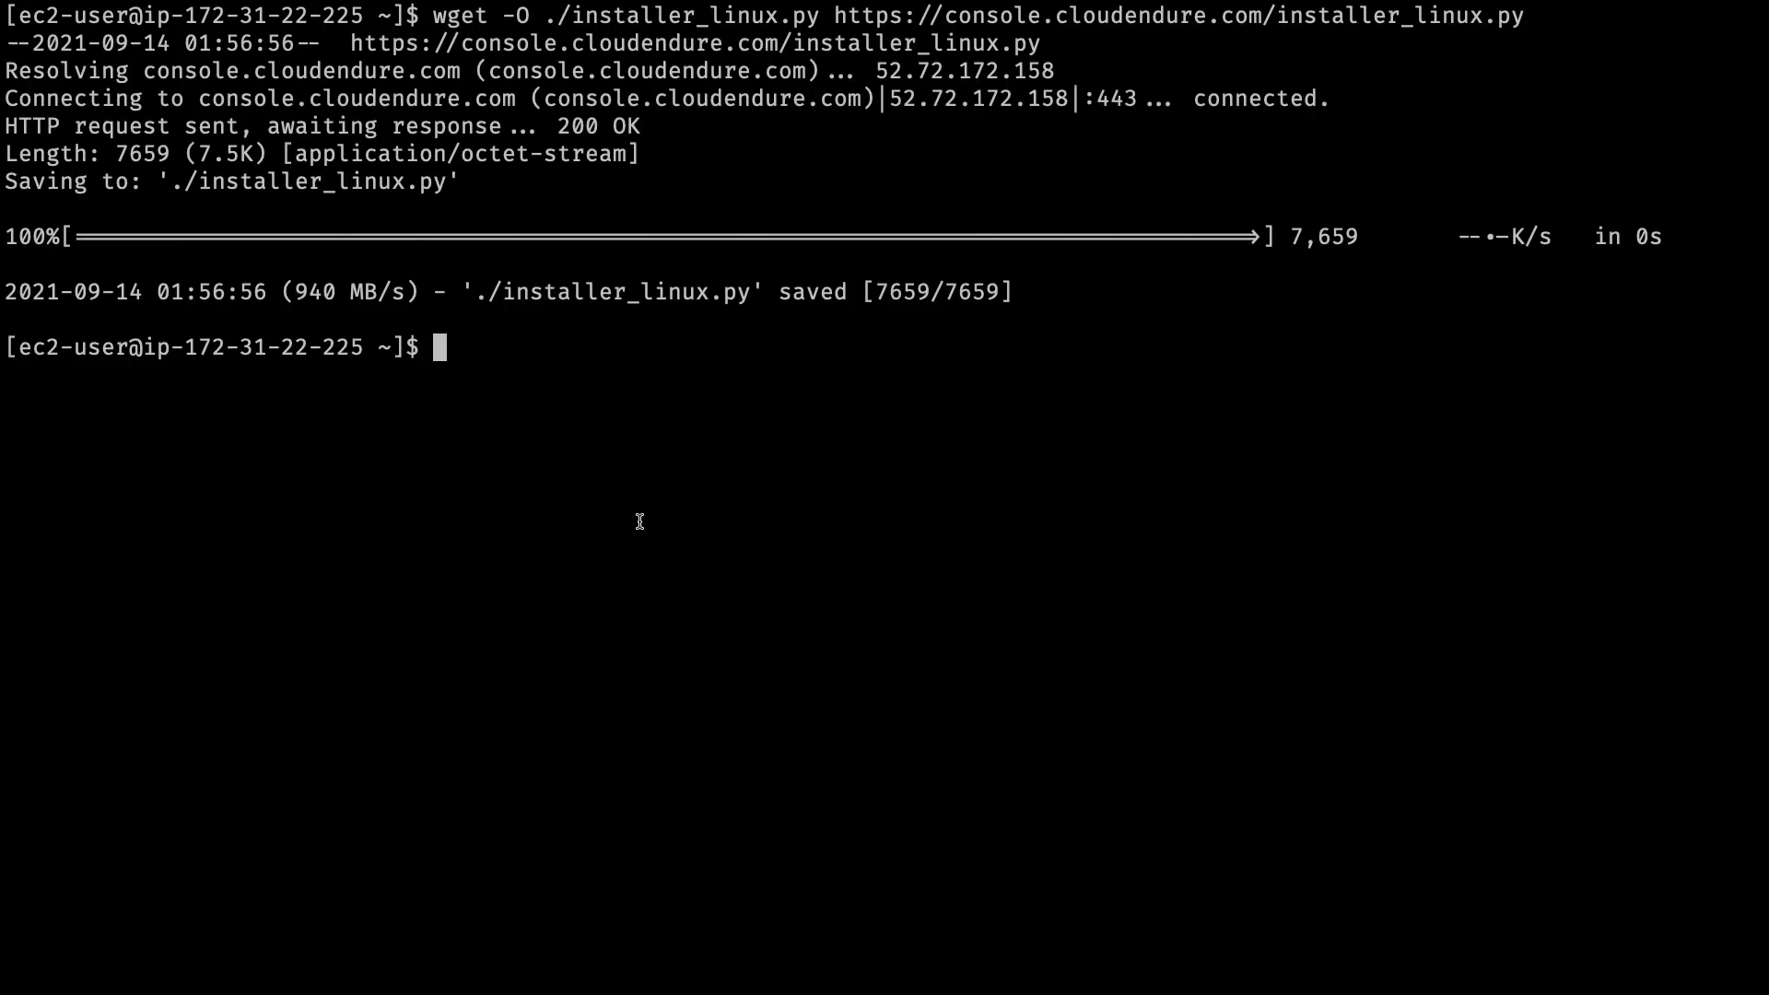
- Copy the sudo python install command from the console and run it to install the agent
key(super+Tab)
triple_click(643, 633)
key(super+c)
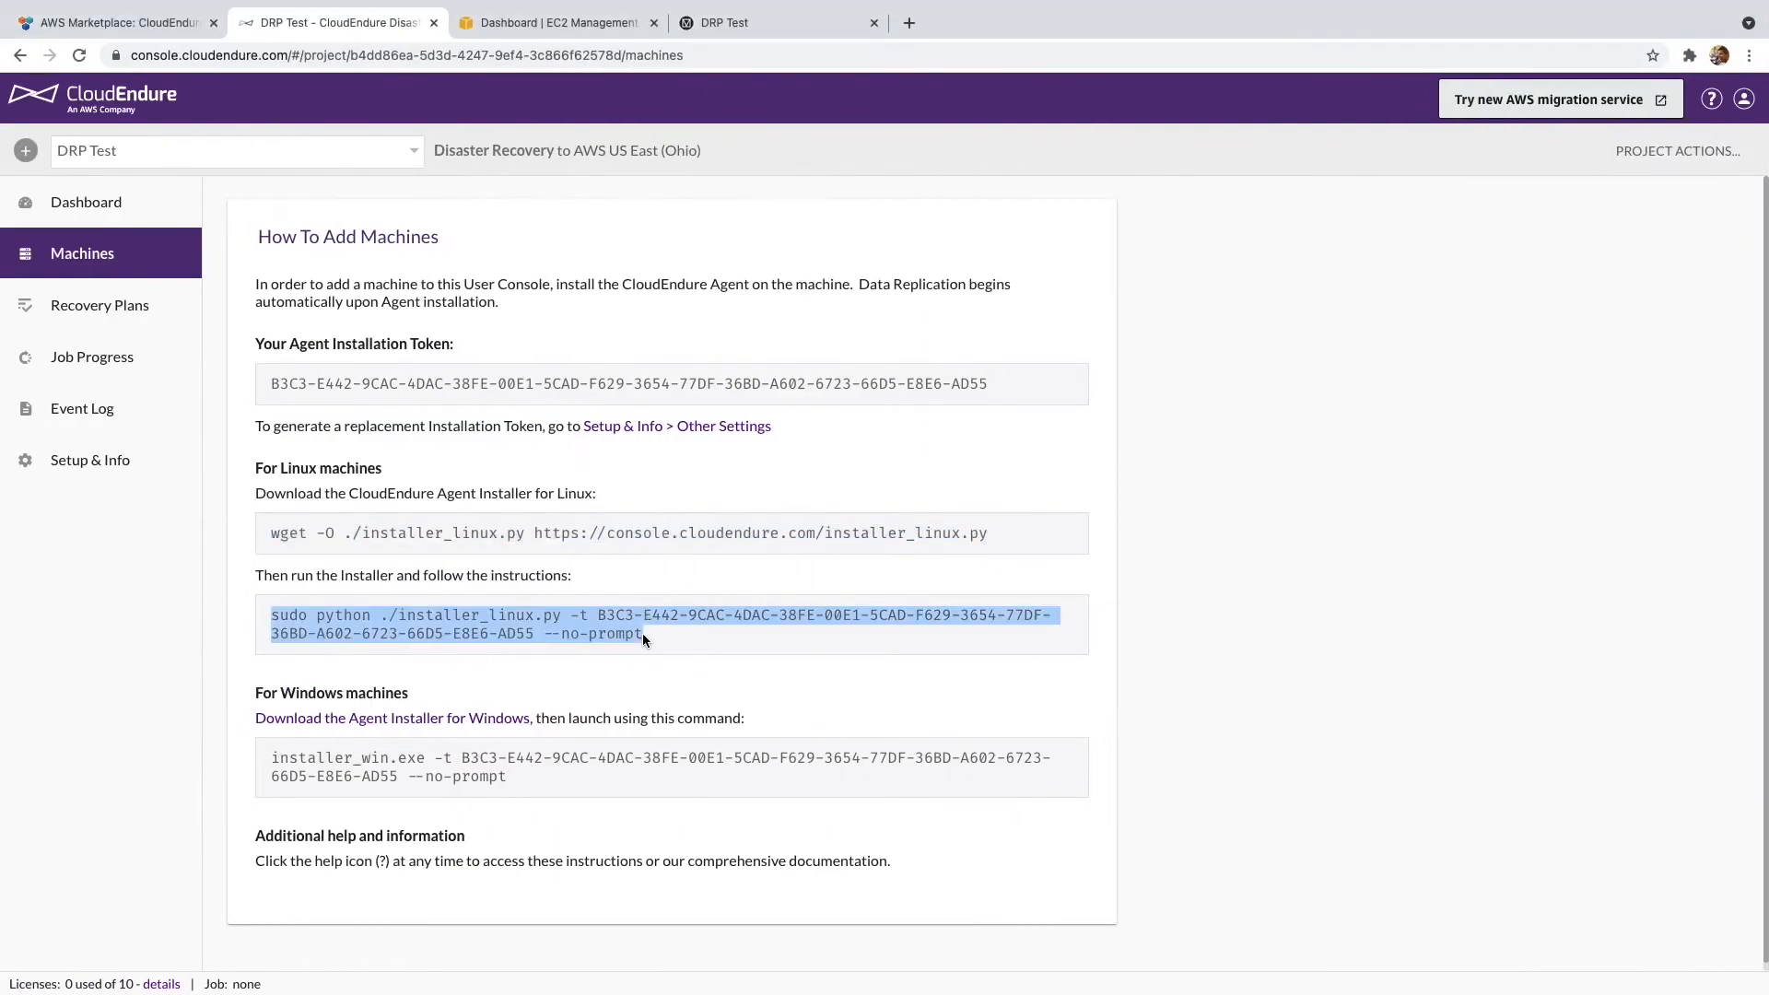
key(super+Tab)
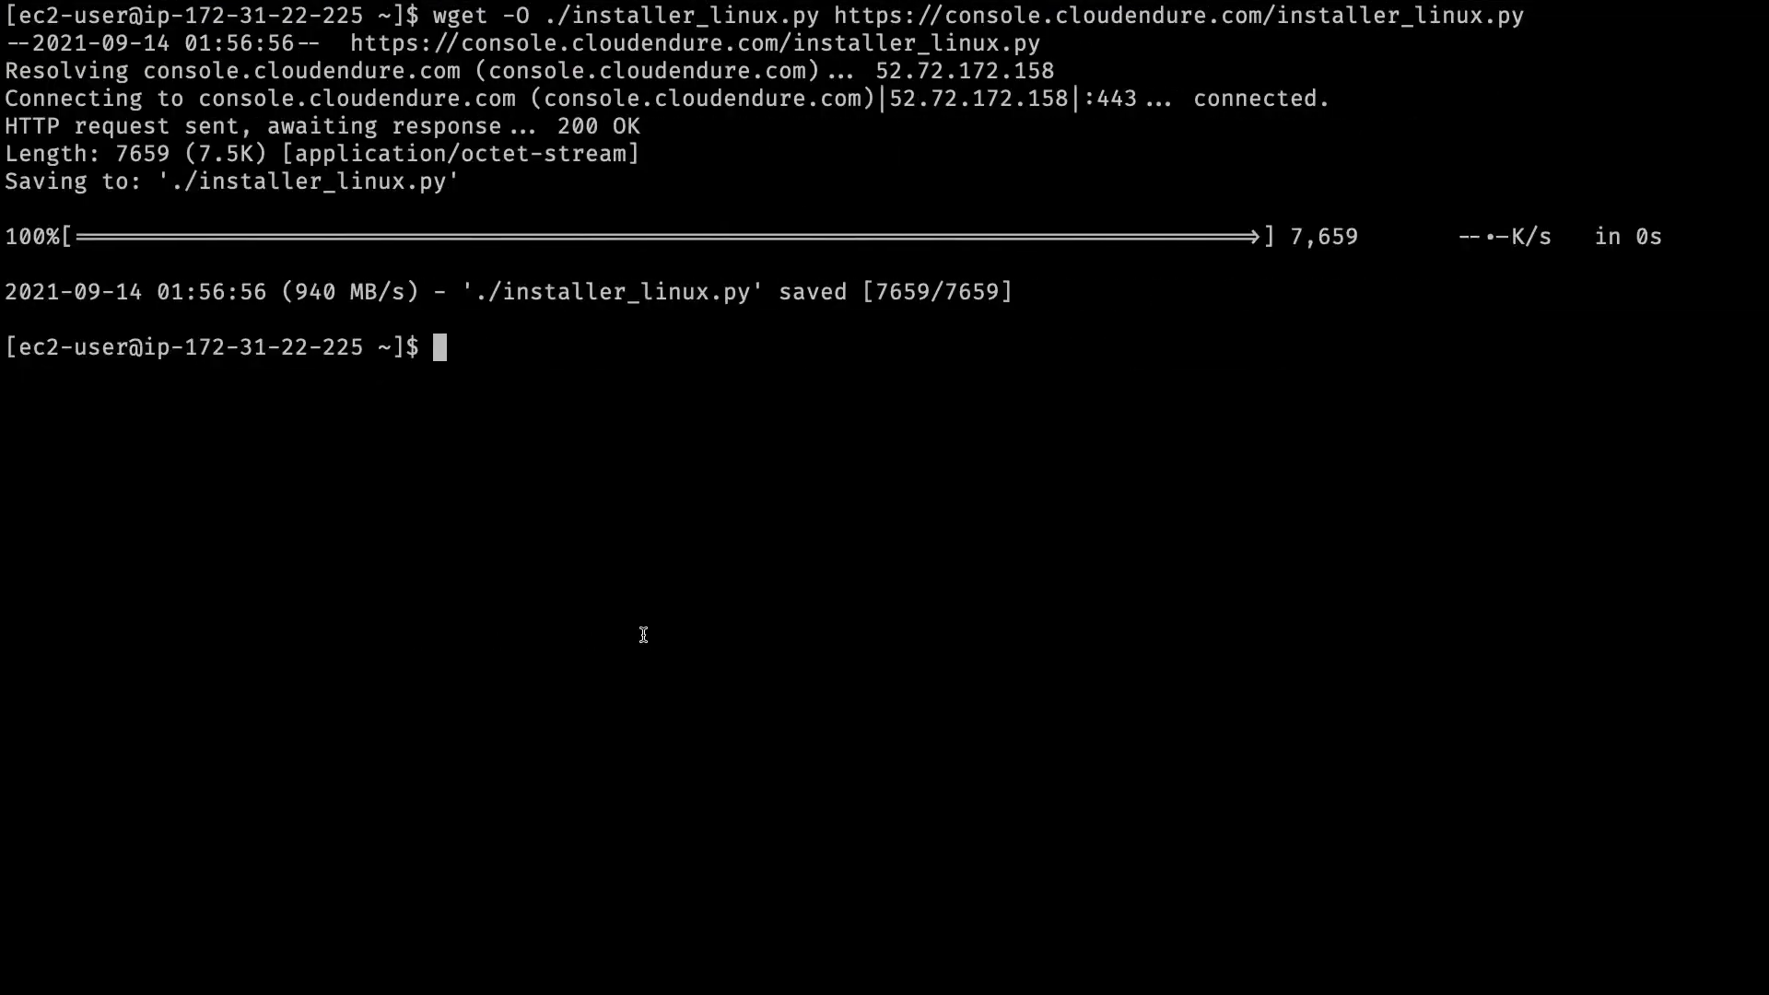
key(super+v)
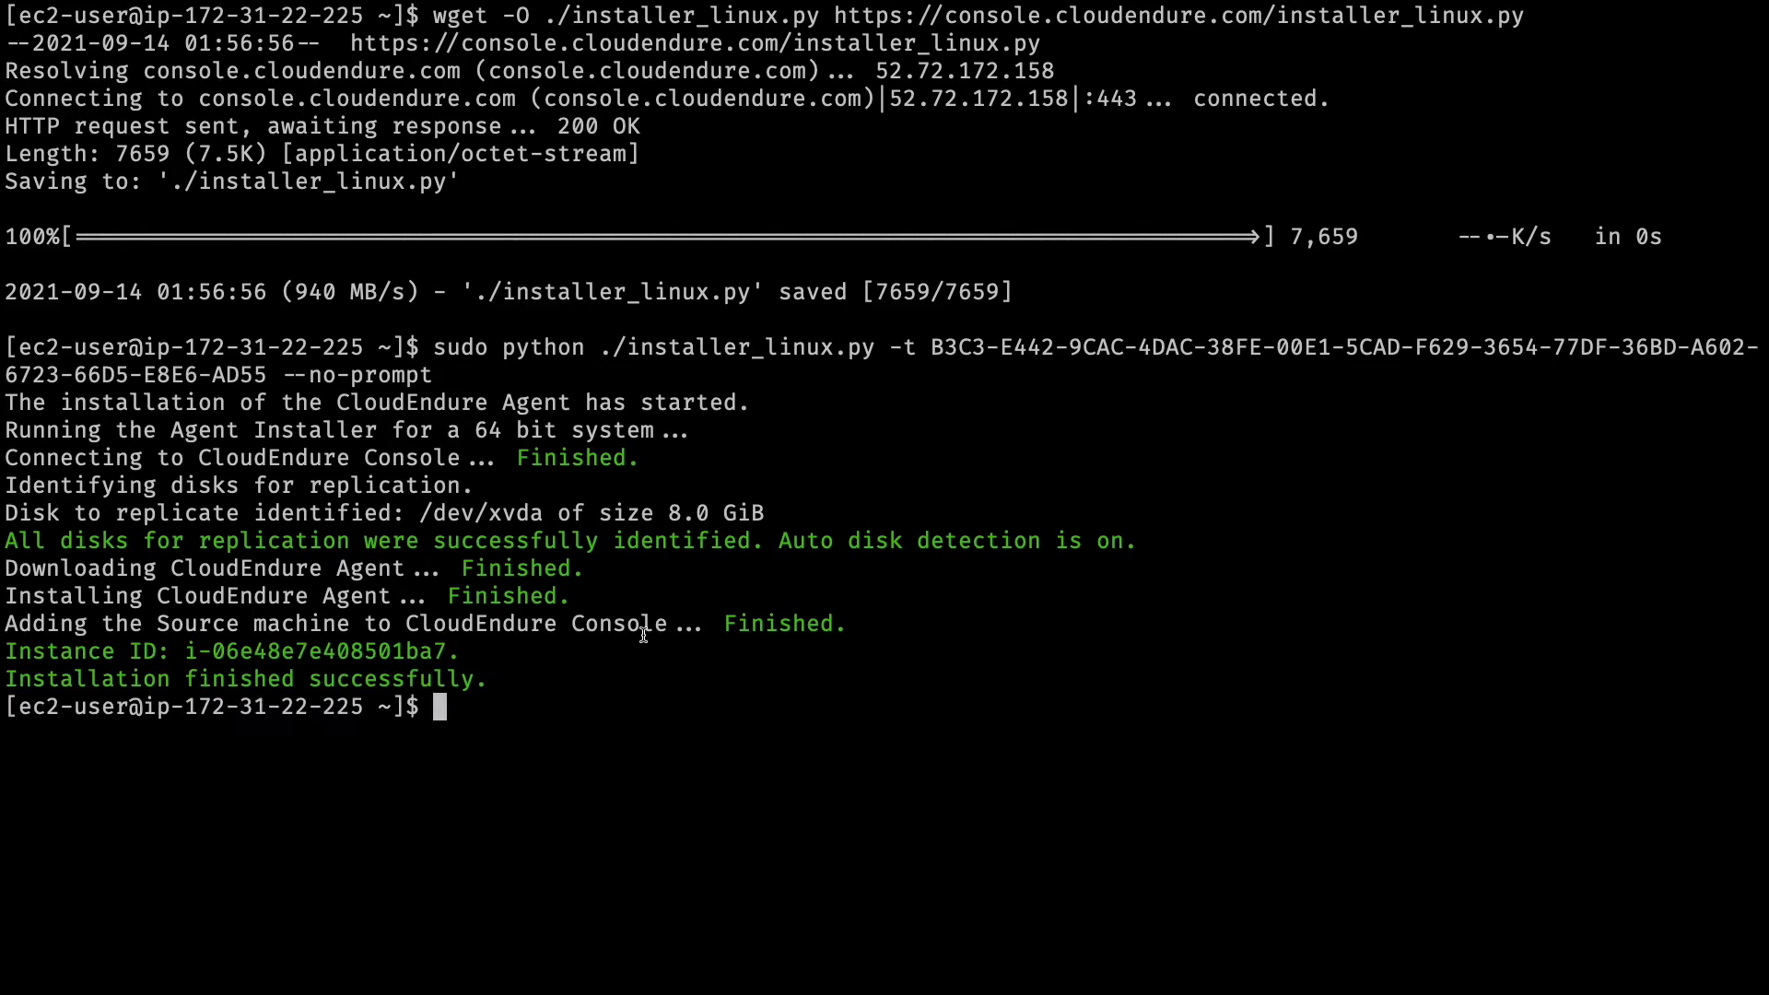
key(ctrl+Left)
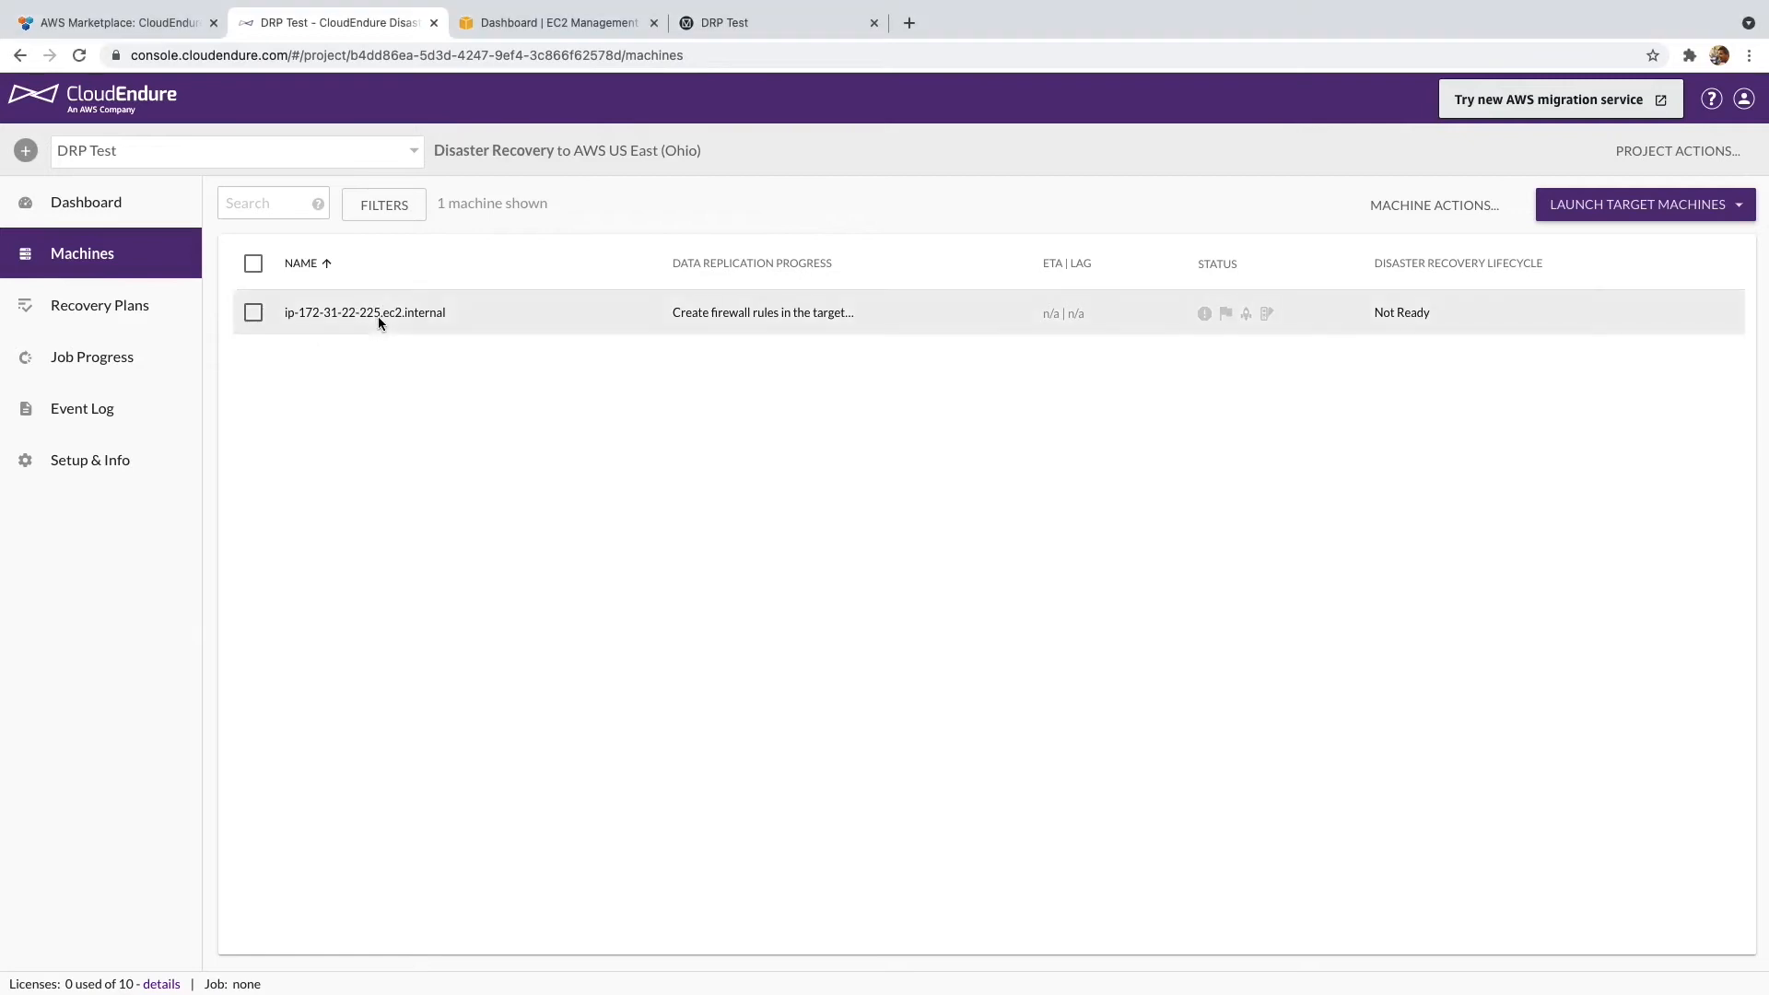
- Open machine ip-172-31-22-225.ec2.internal, review its SOURCE hardware details, then its BLUEPRINT
click(258, 313)
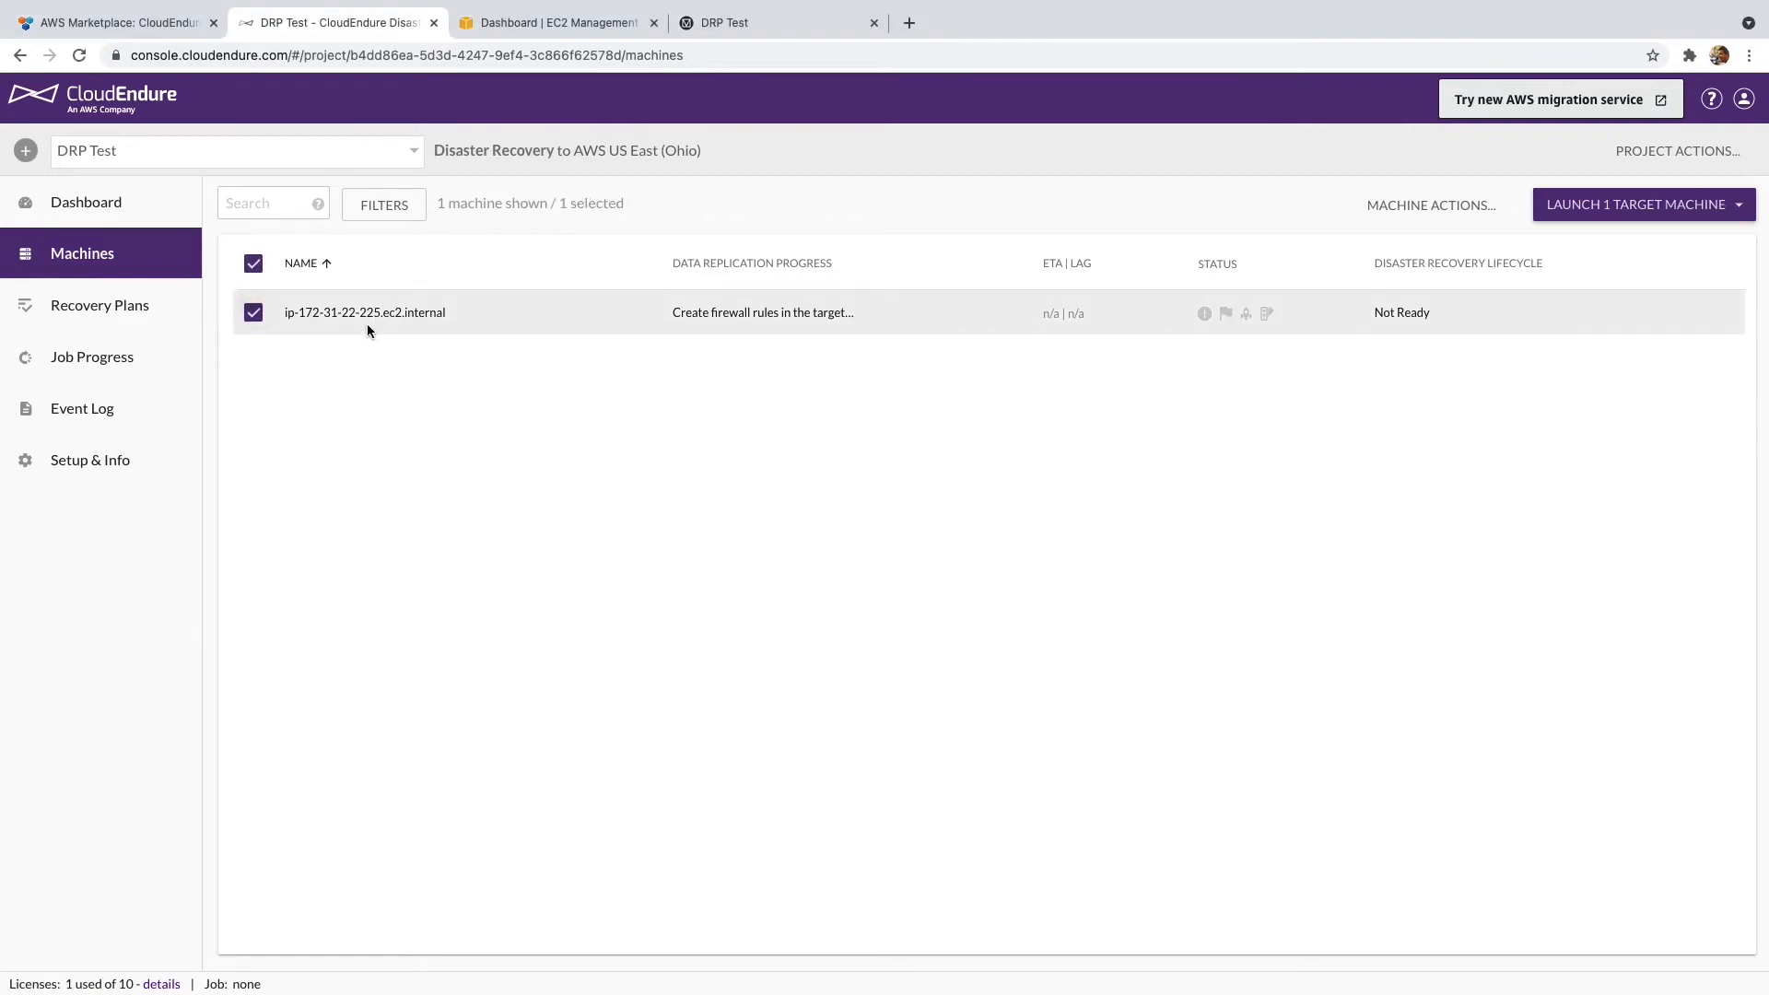
click(366, 324)
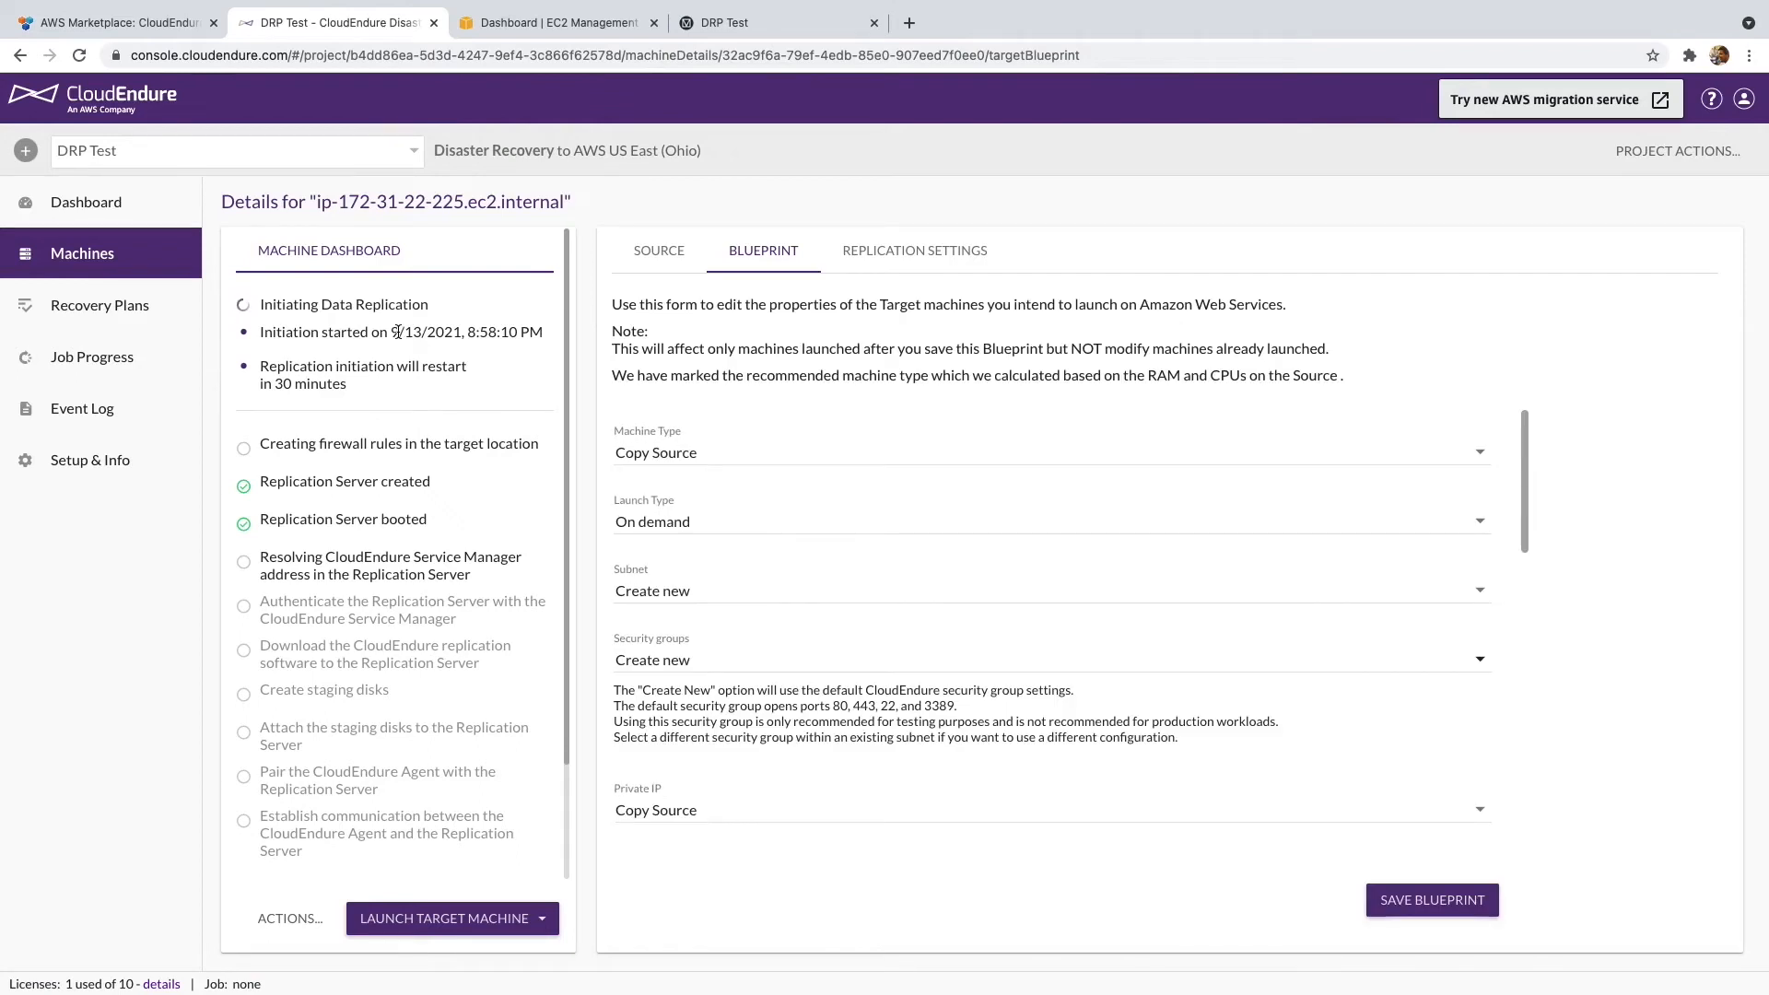
click(658, 262)
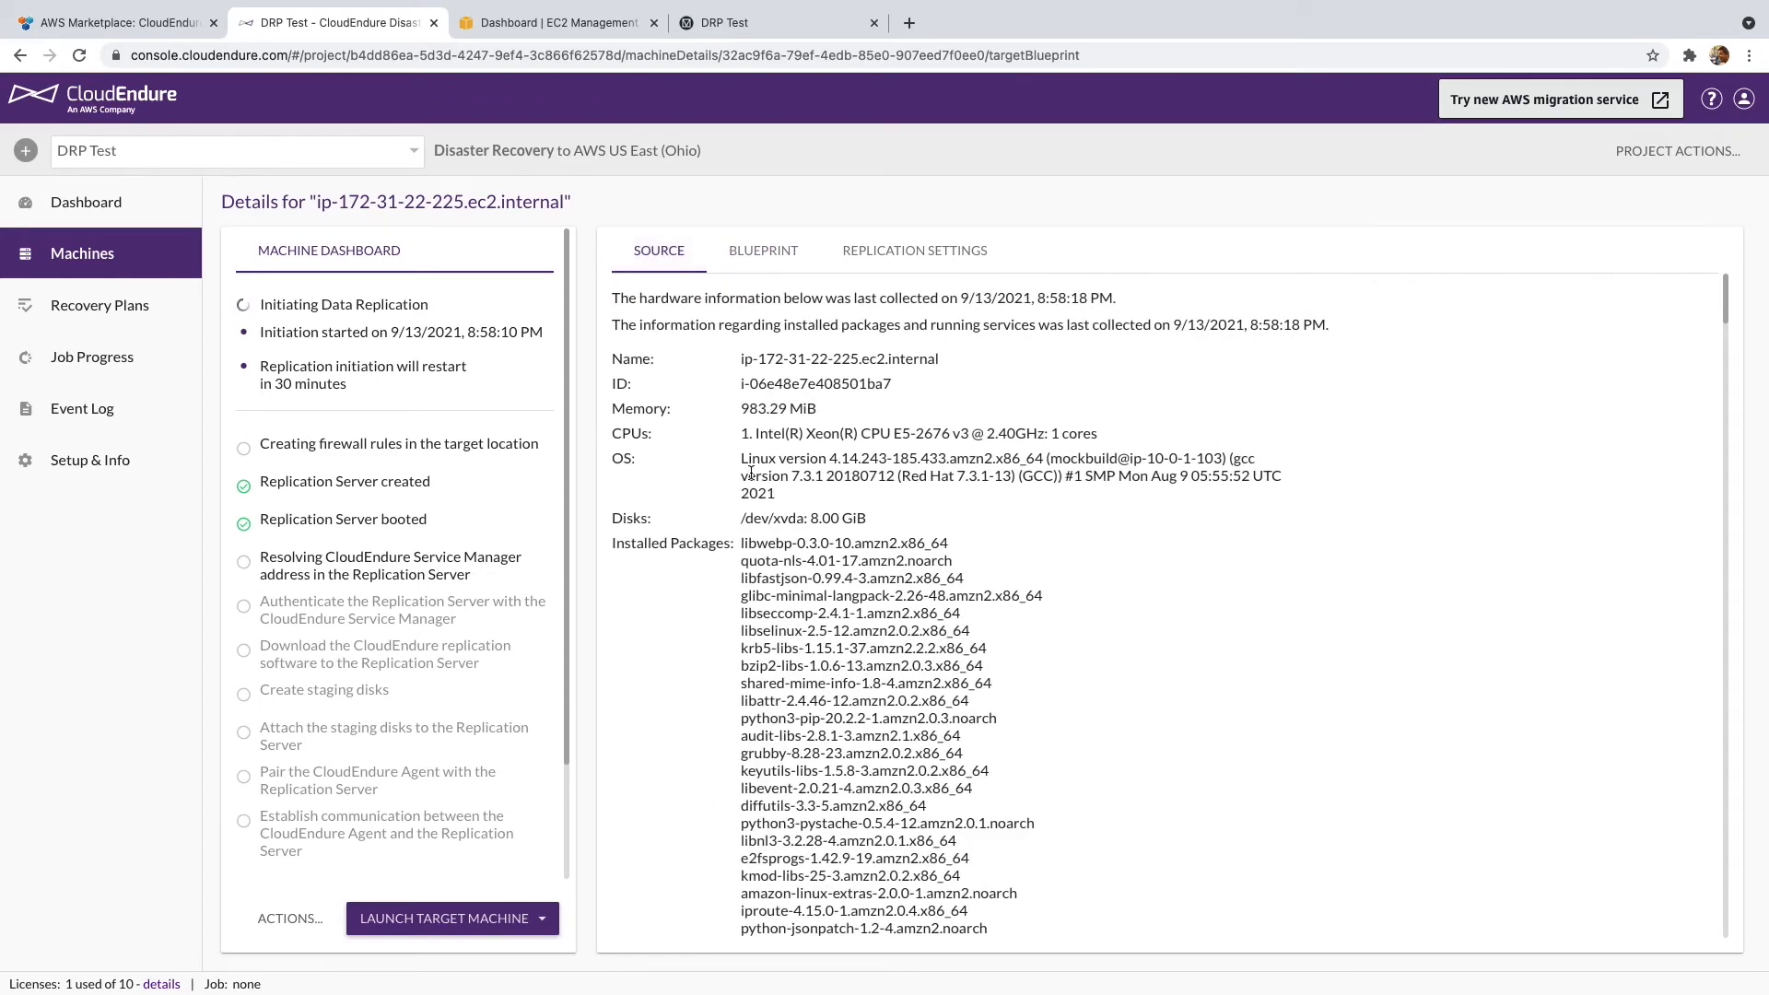
scroll(728, 465, down, 1)
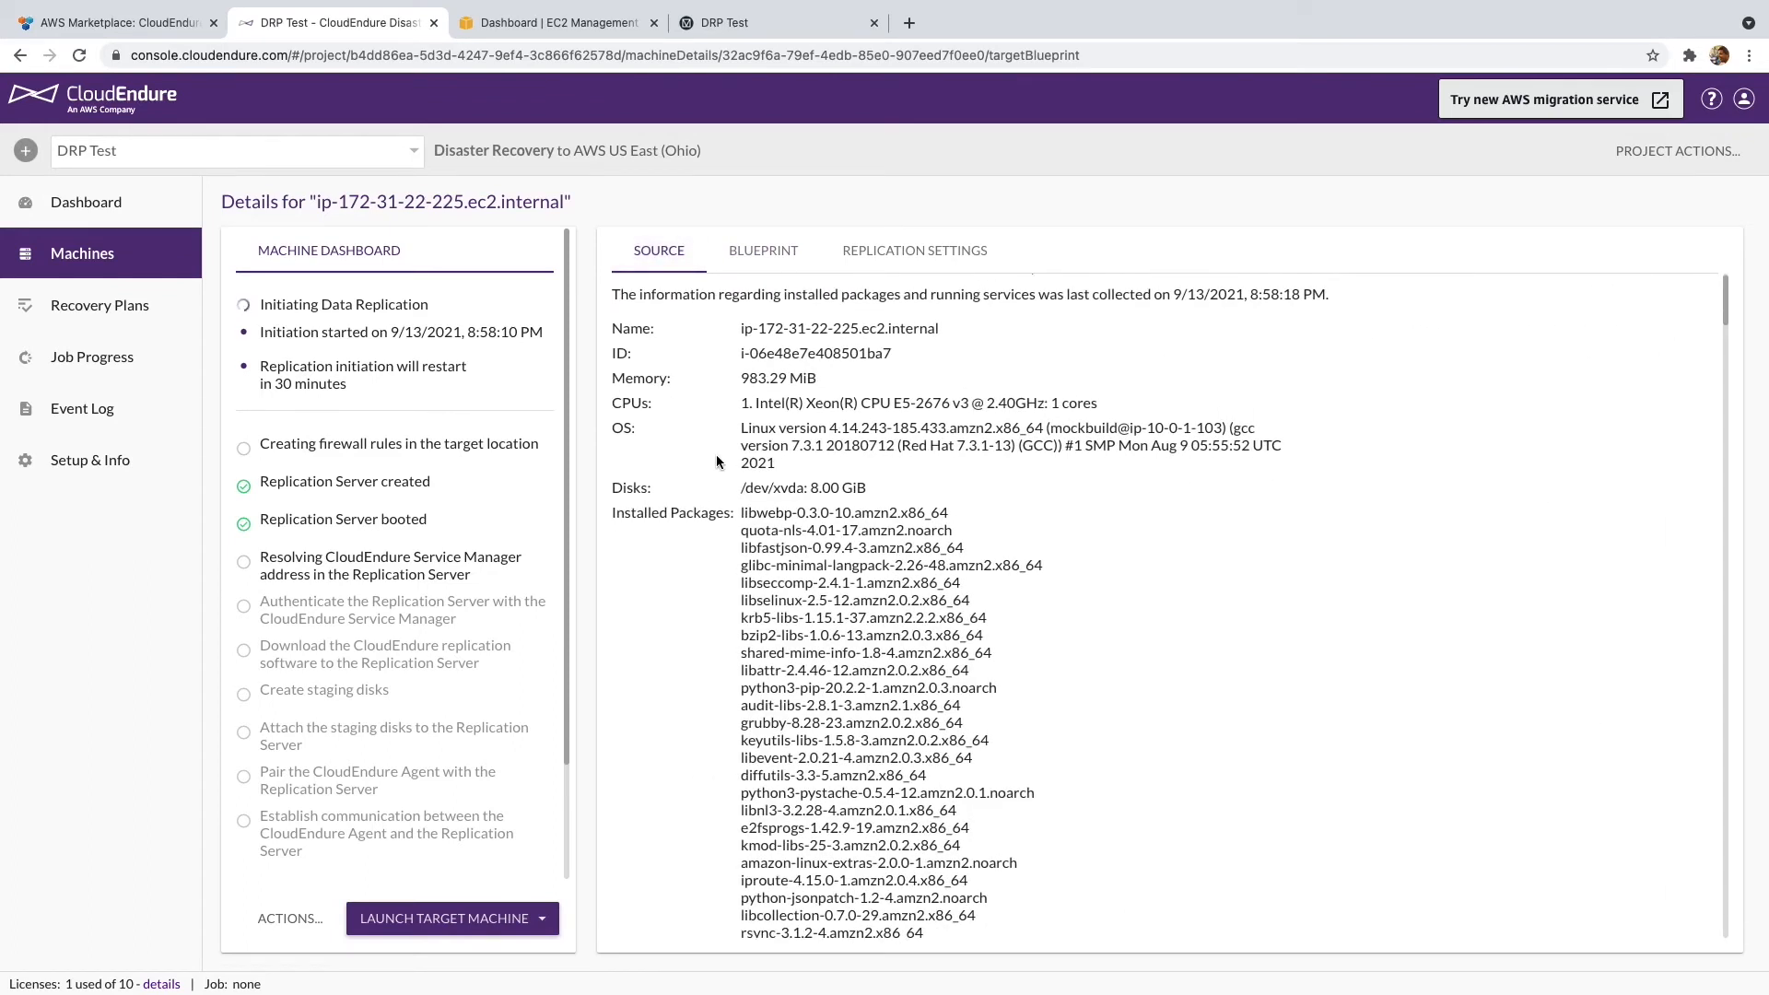
scroll(716, 460, down, 12)
scroll(715, 454, up, 13)
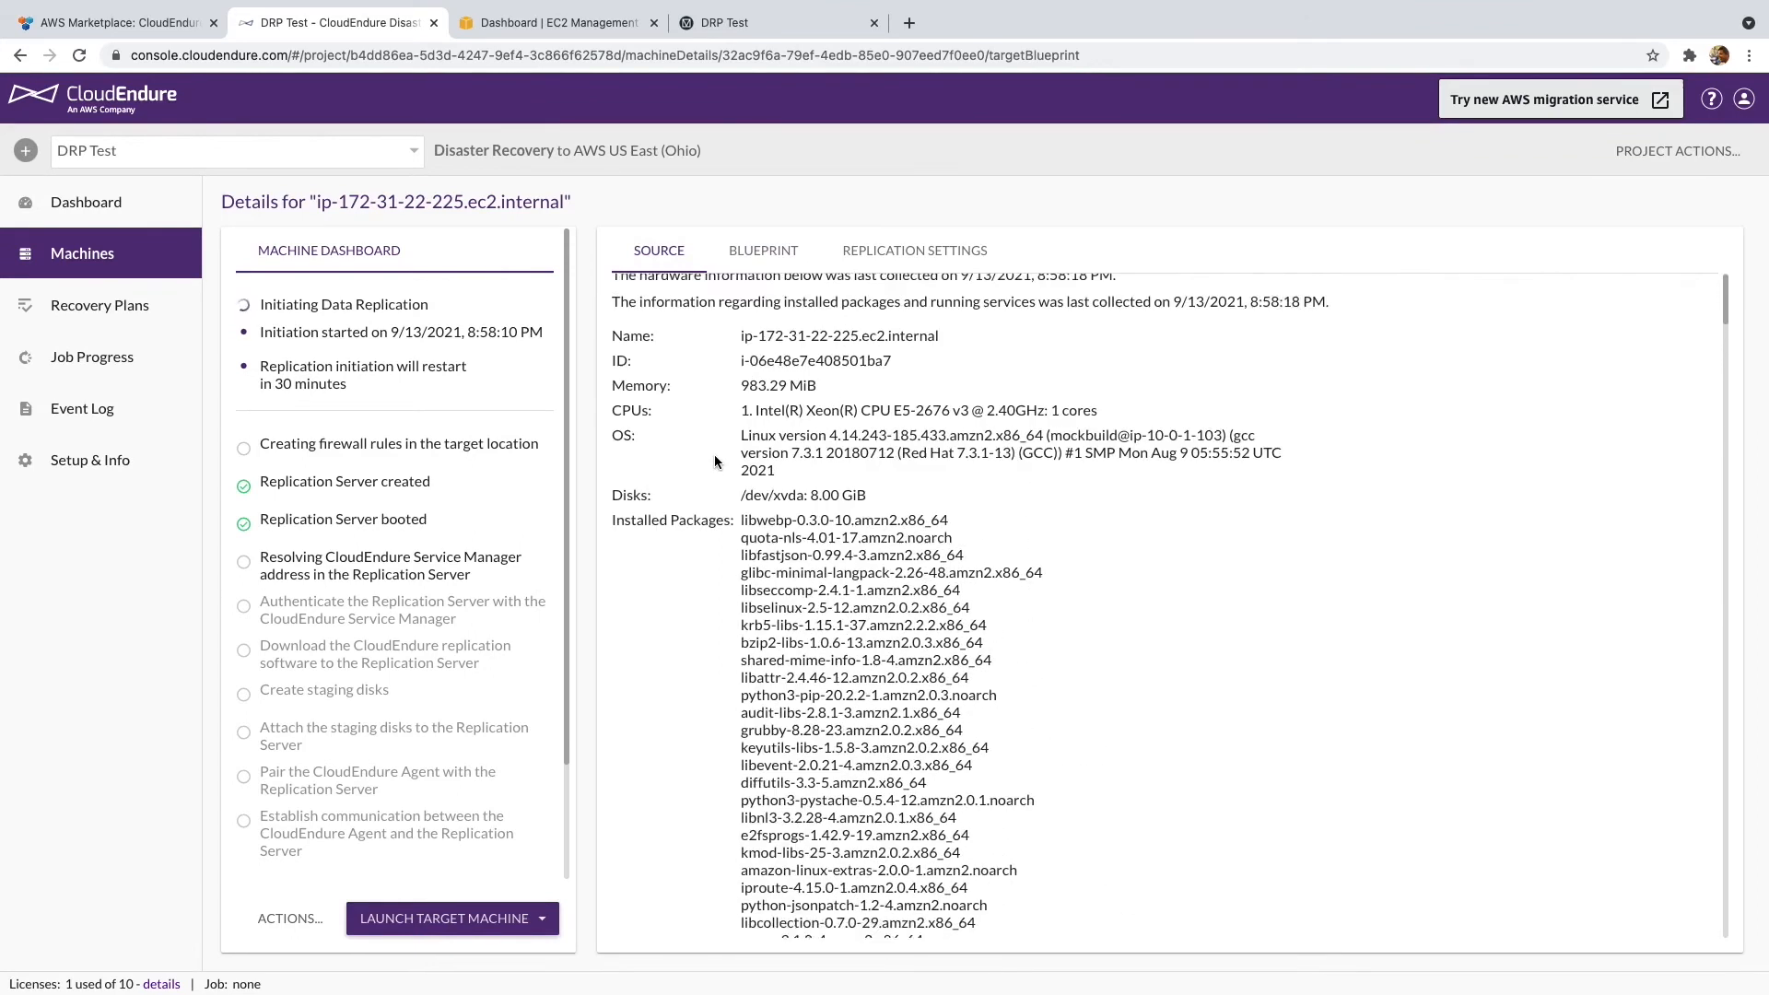
click(746, 265)
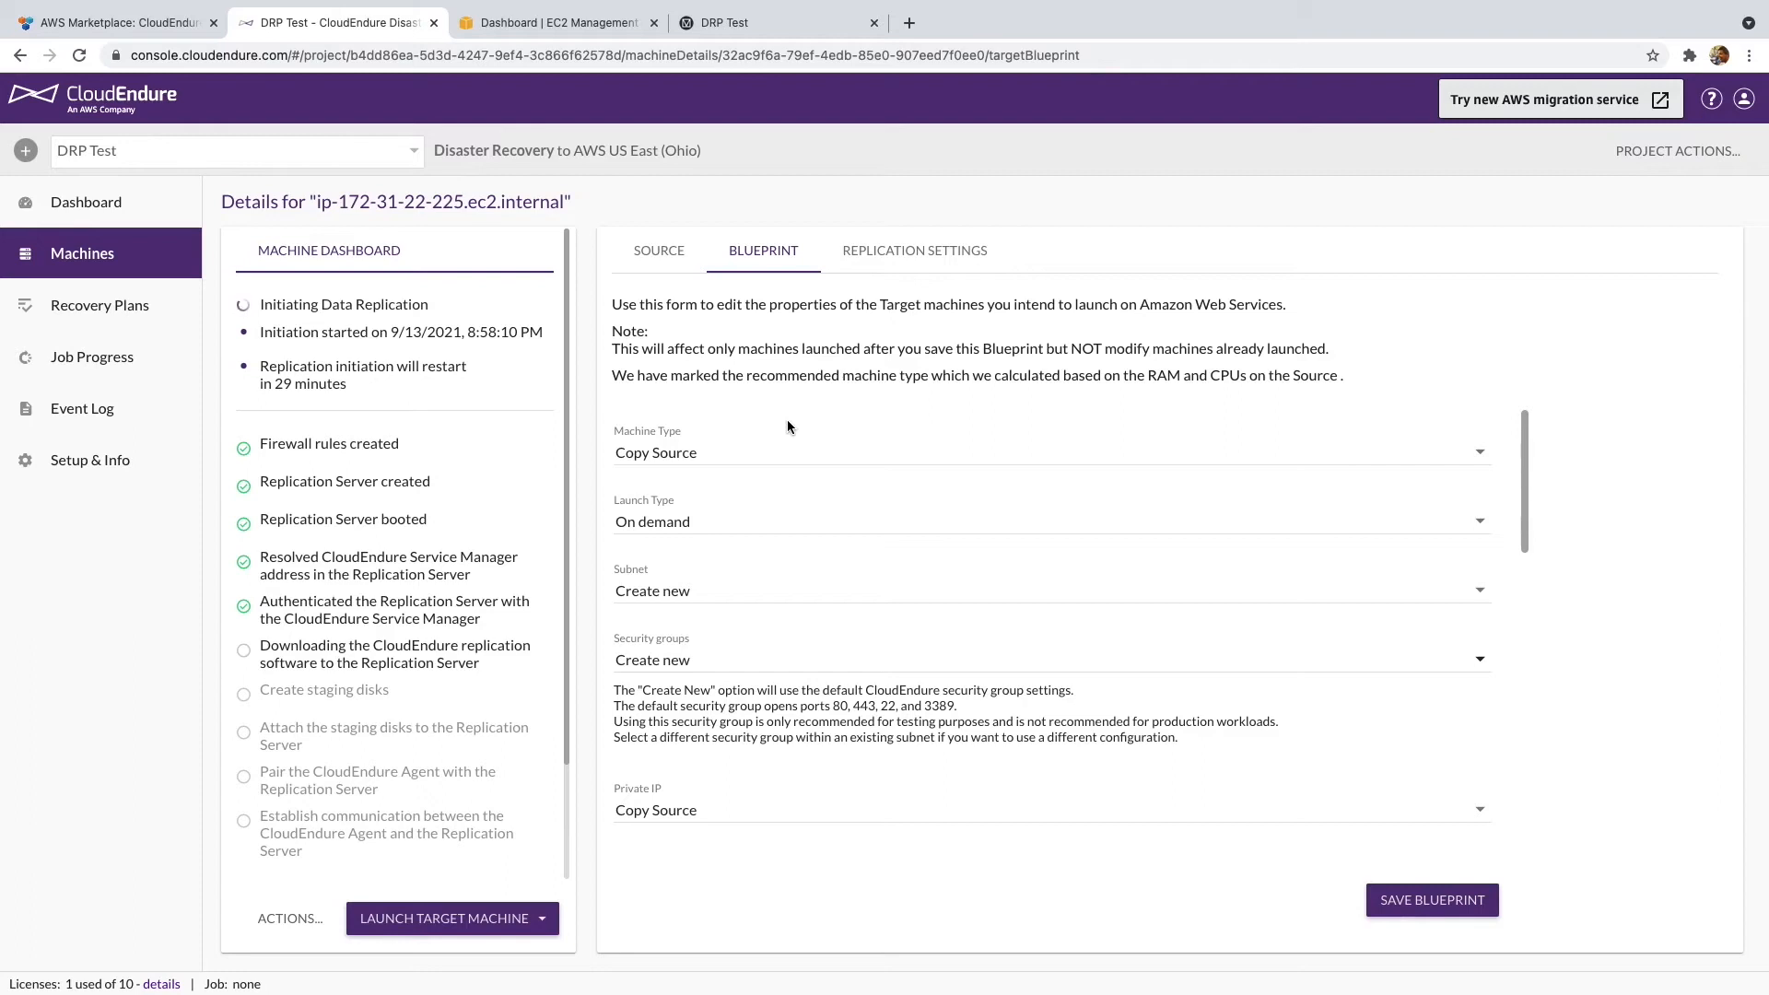
click(566, 24)
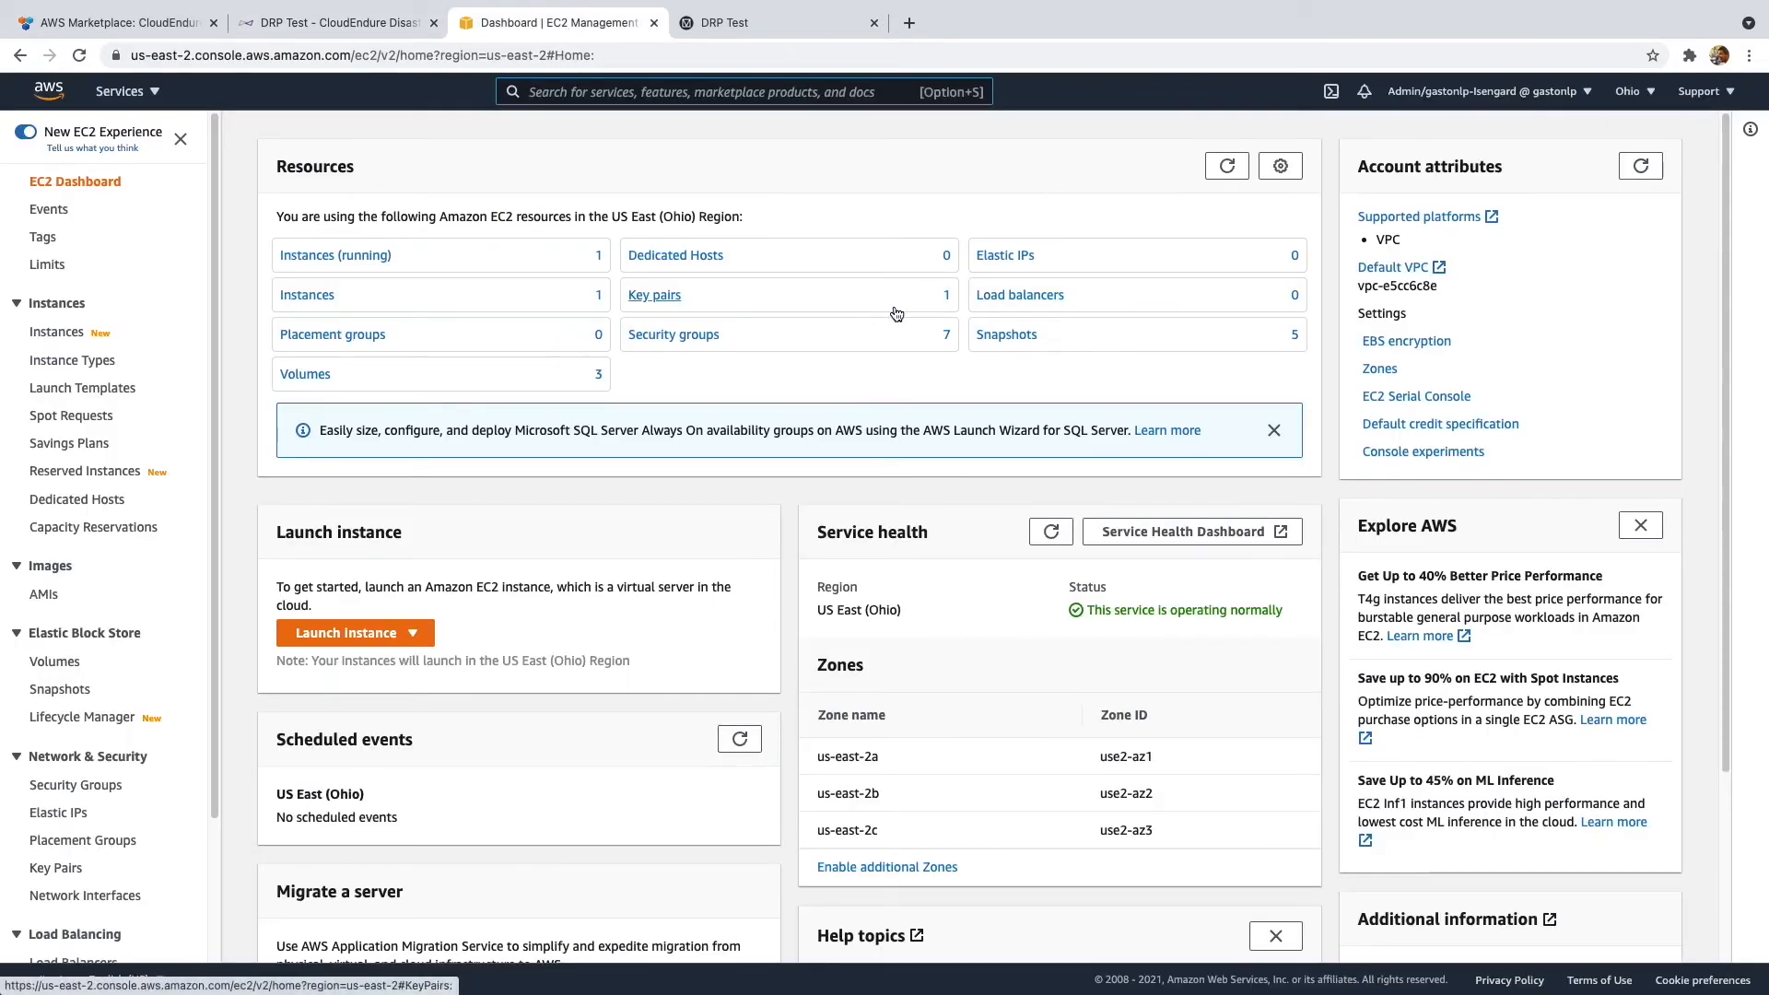
- Allocate a new Elastic IP address, 3.13.22.12, from Amazon's IPv4 pool
click(1002, 256)
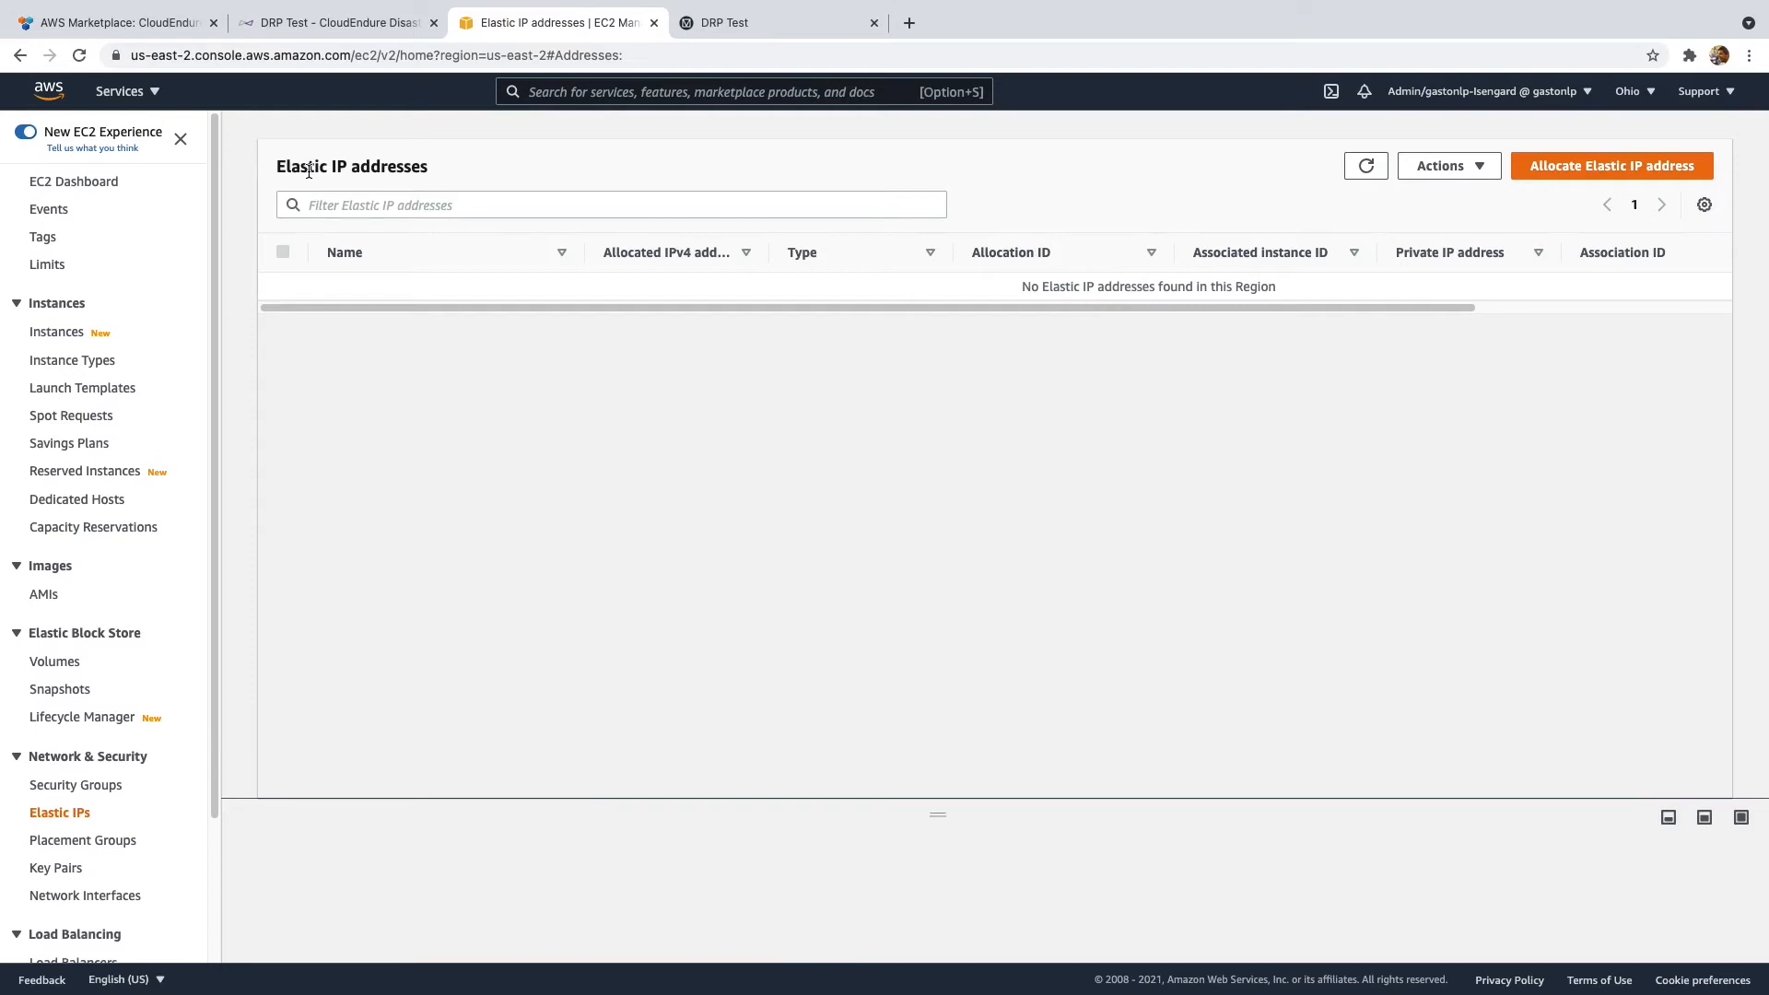
click(1577, 173)
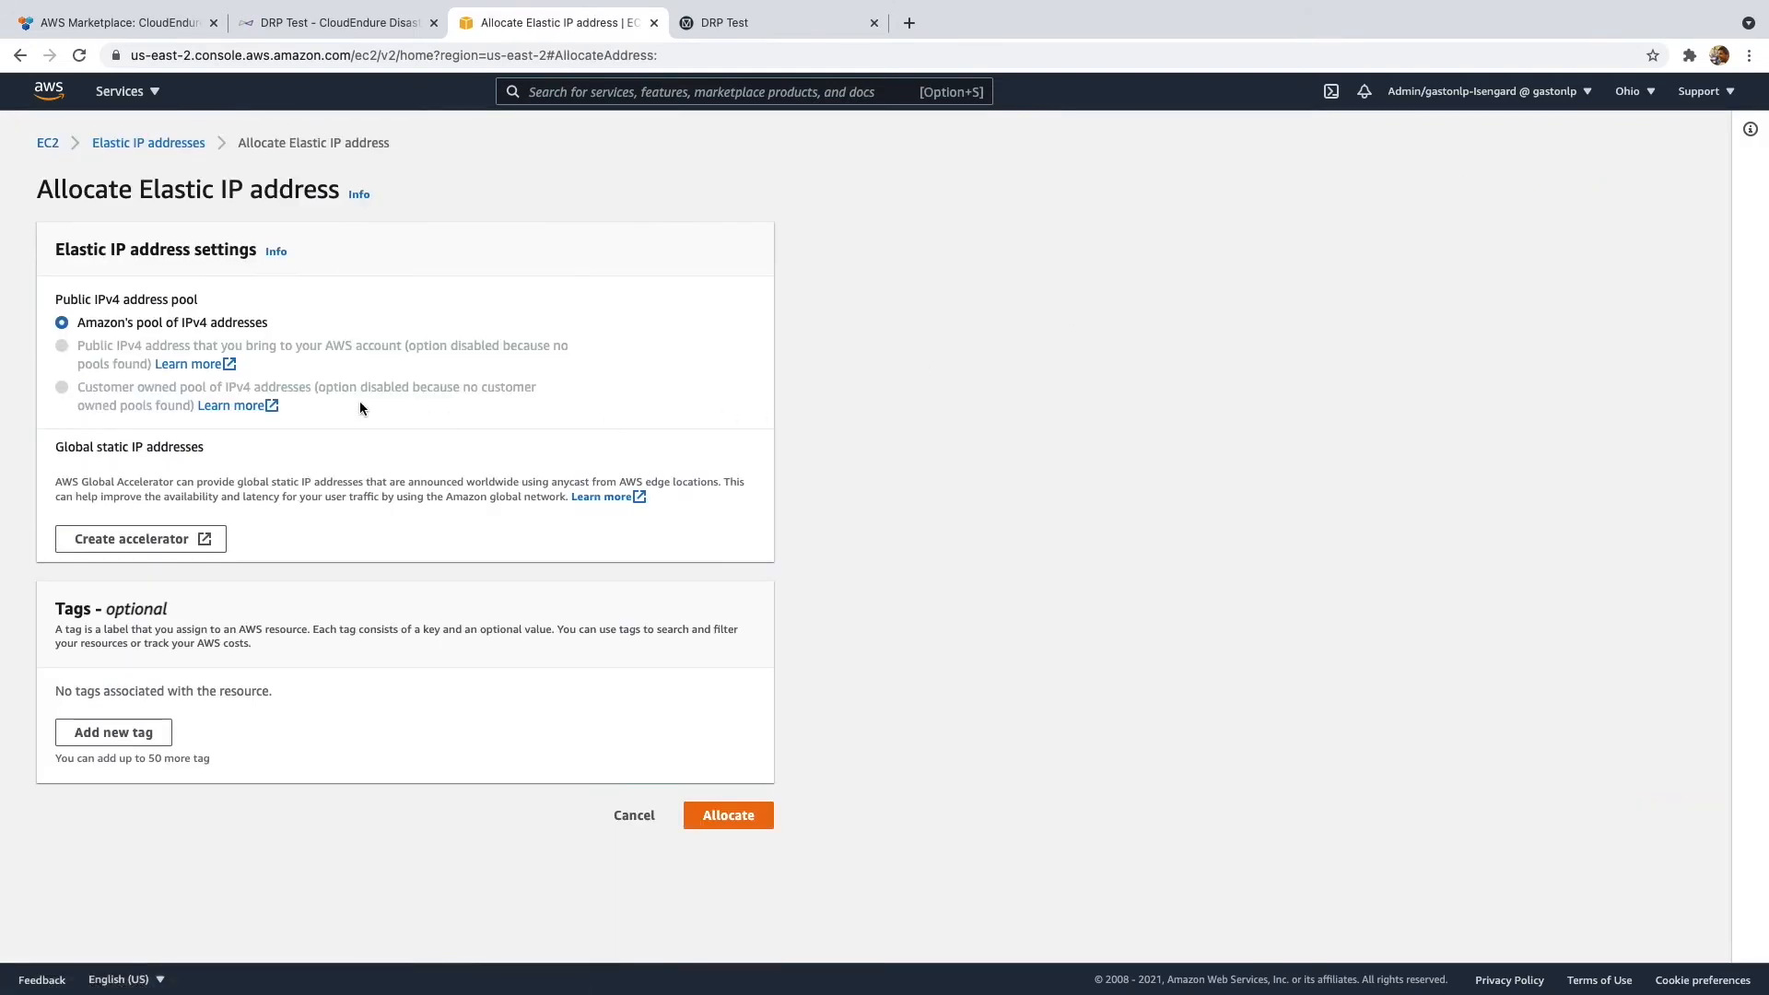
click(725, 815)
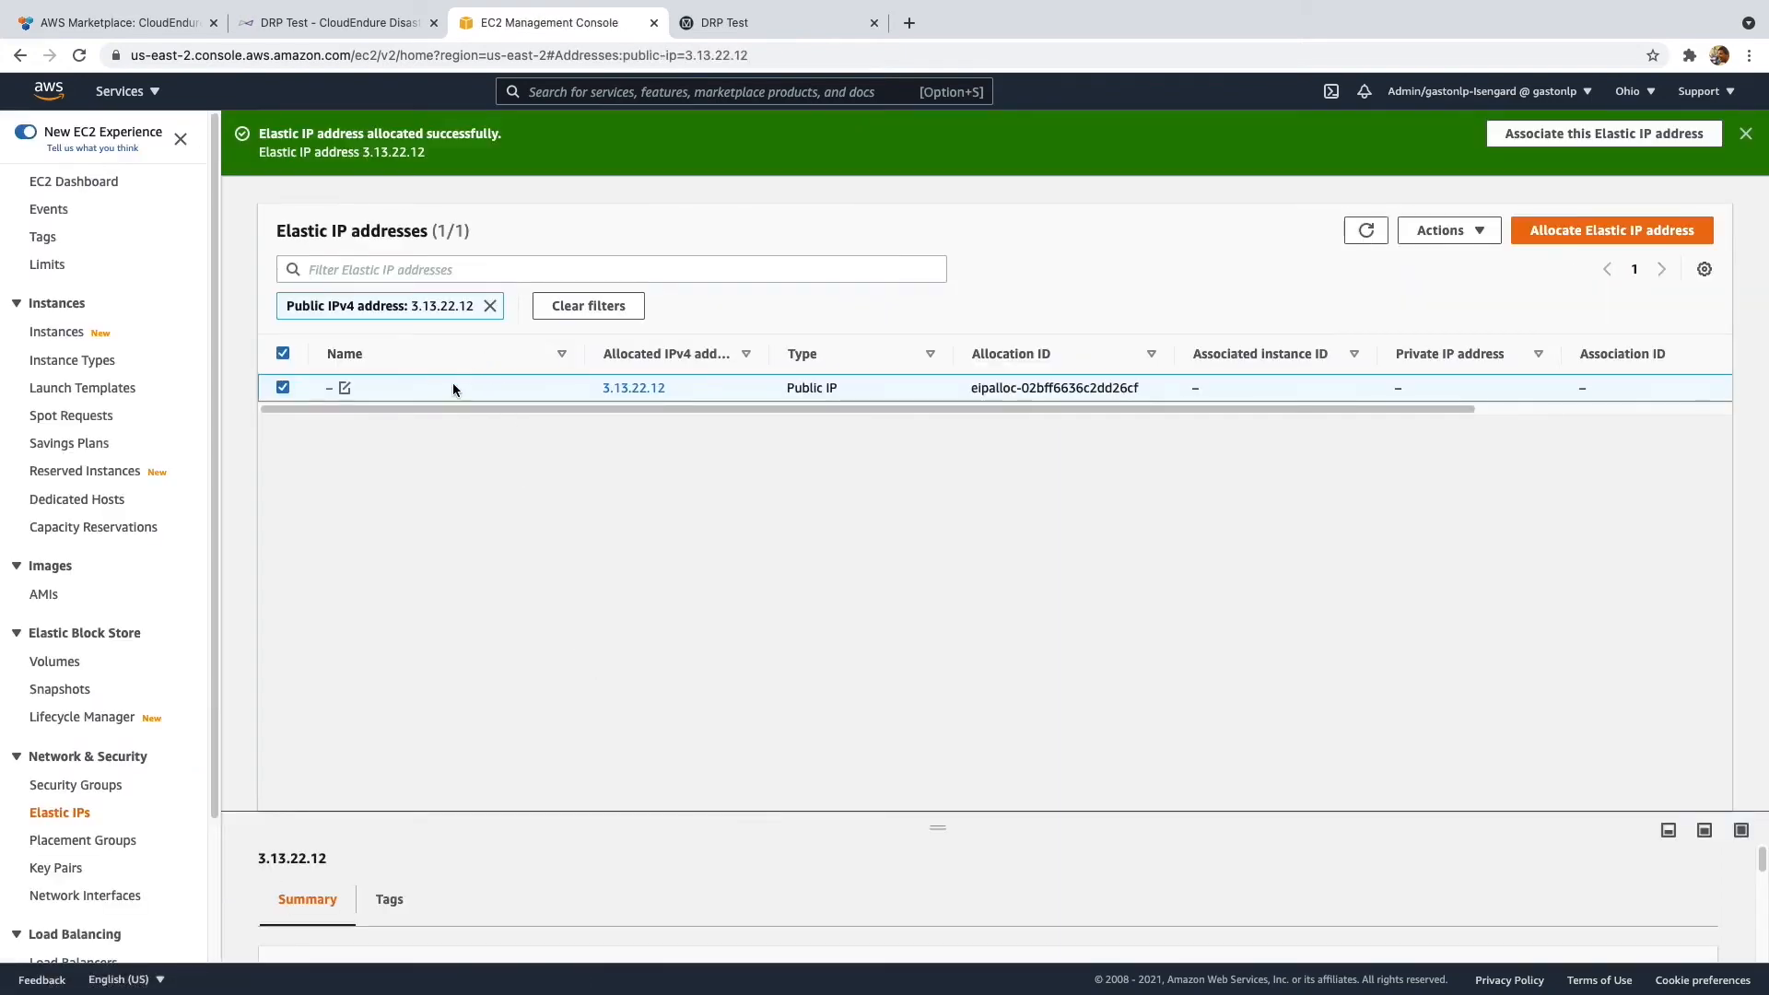
- Name the new Elastic IP 'WebServer-Recovery' and save it
click(345, 388)
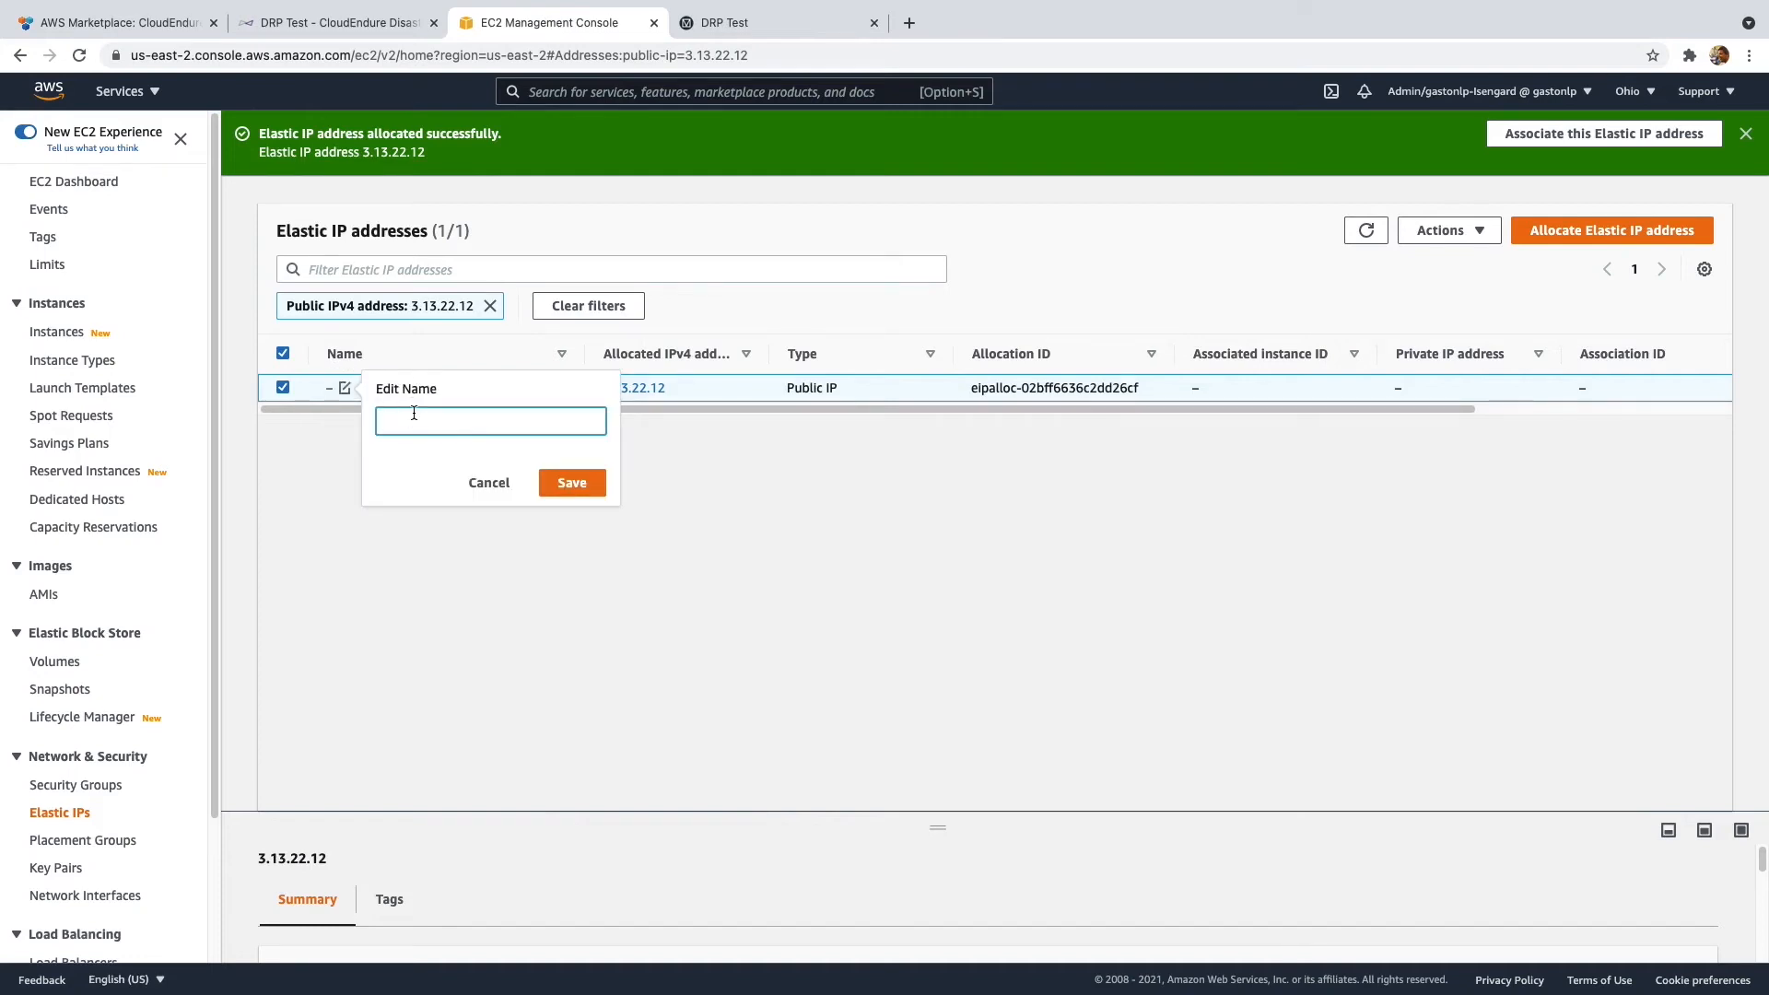
text(WebServer-Recovery)
click(584, 490)
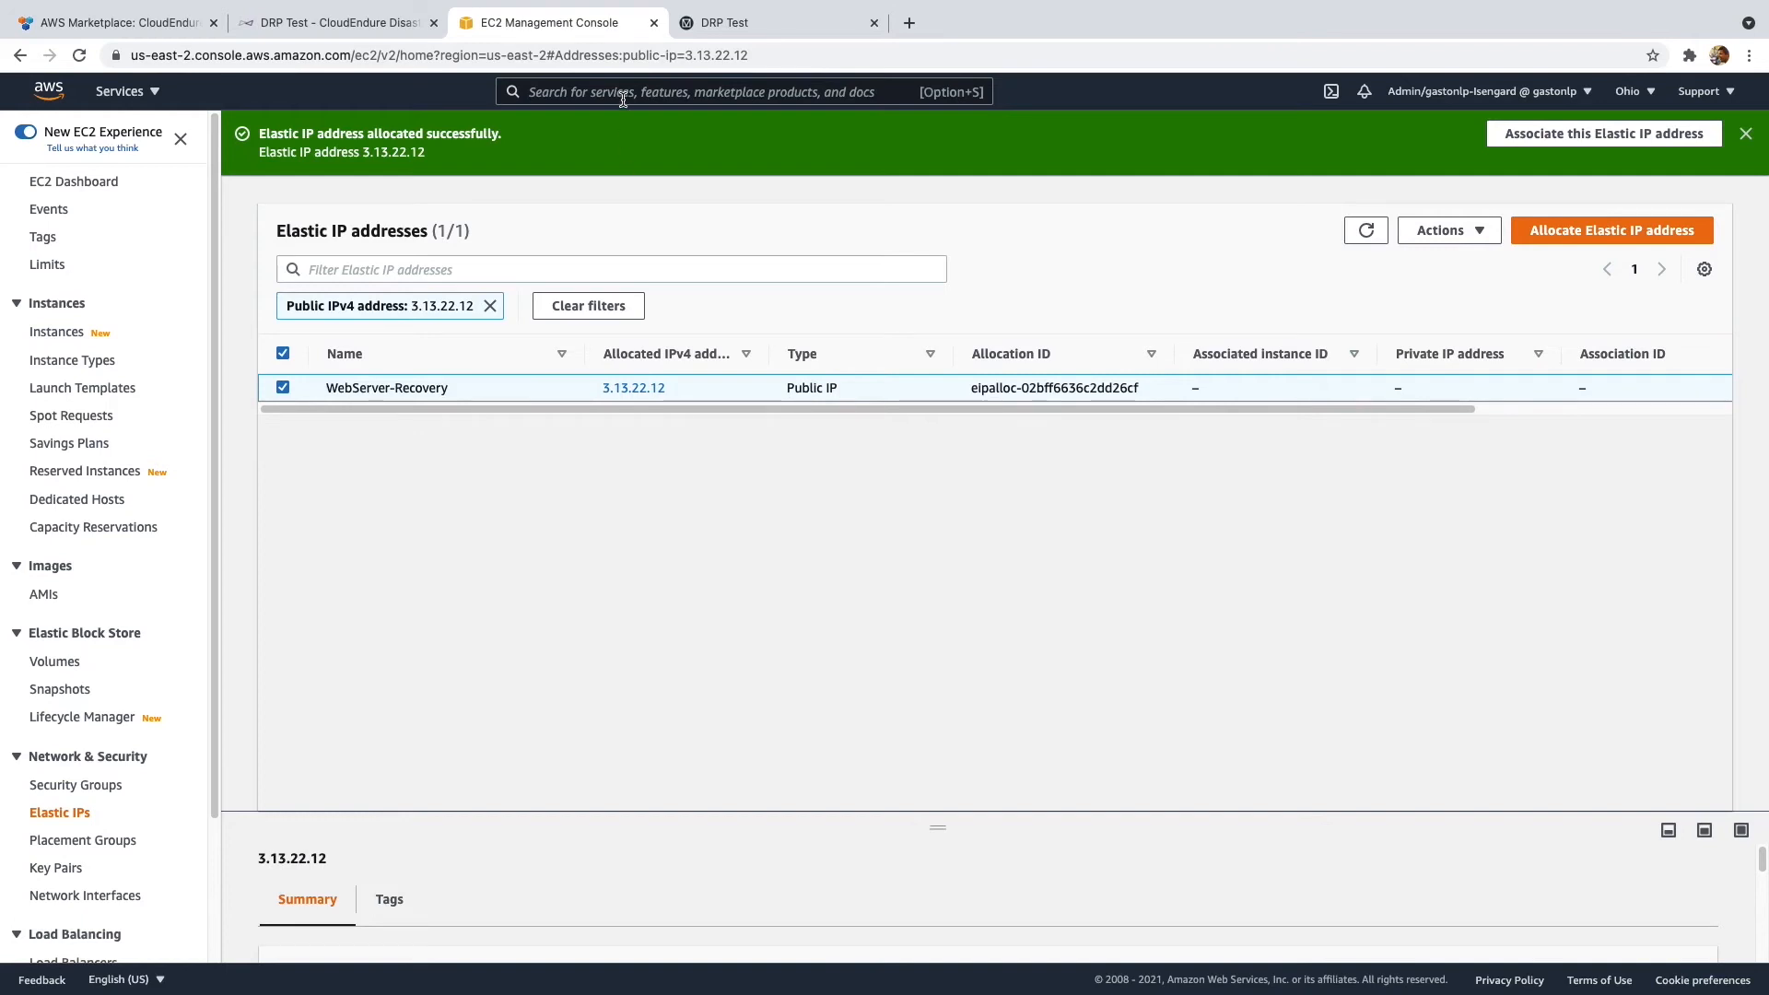
- Clear the address bar on the DRP Test server tab
click(750, 71)
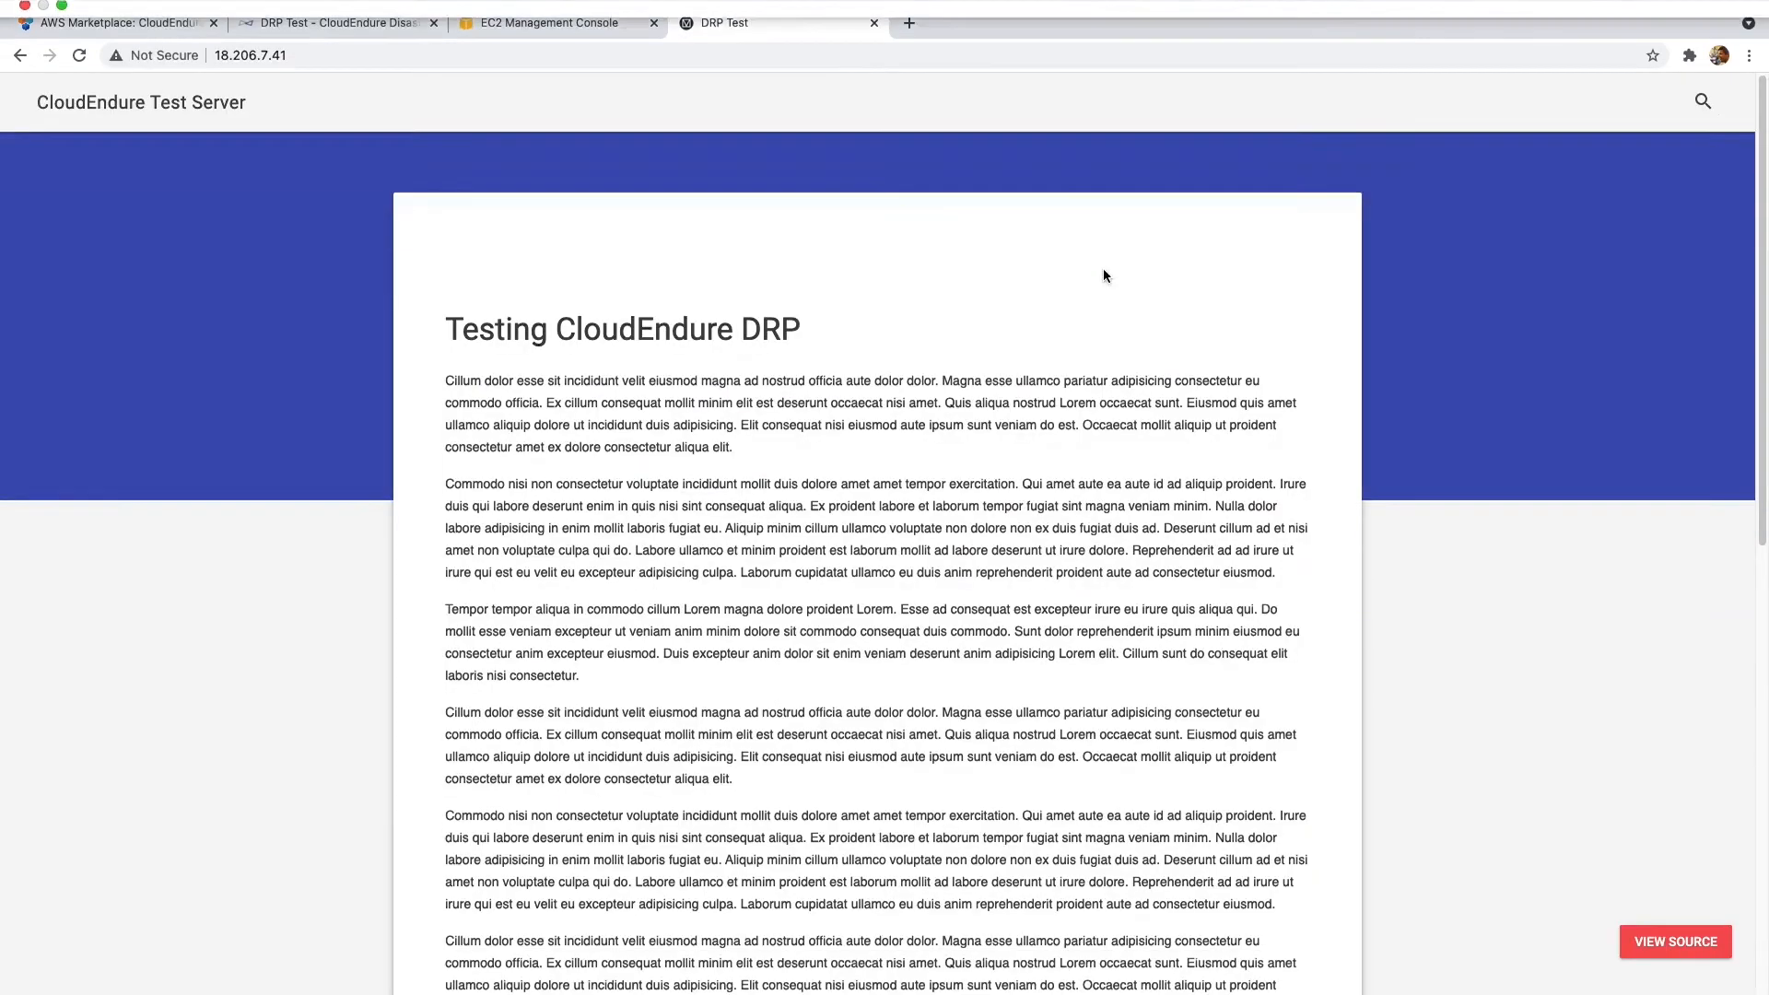
click(313, 55)
key(super+c)
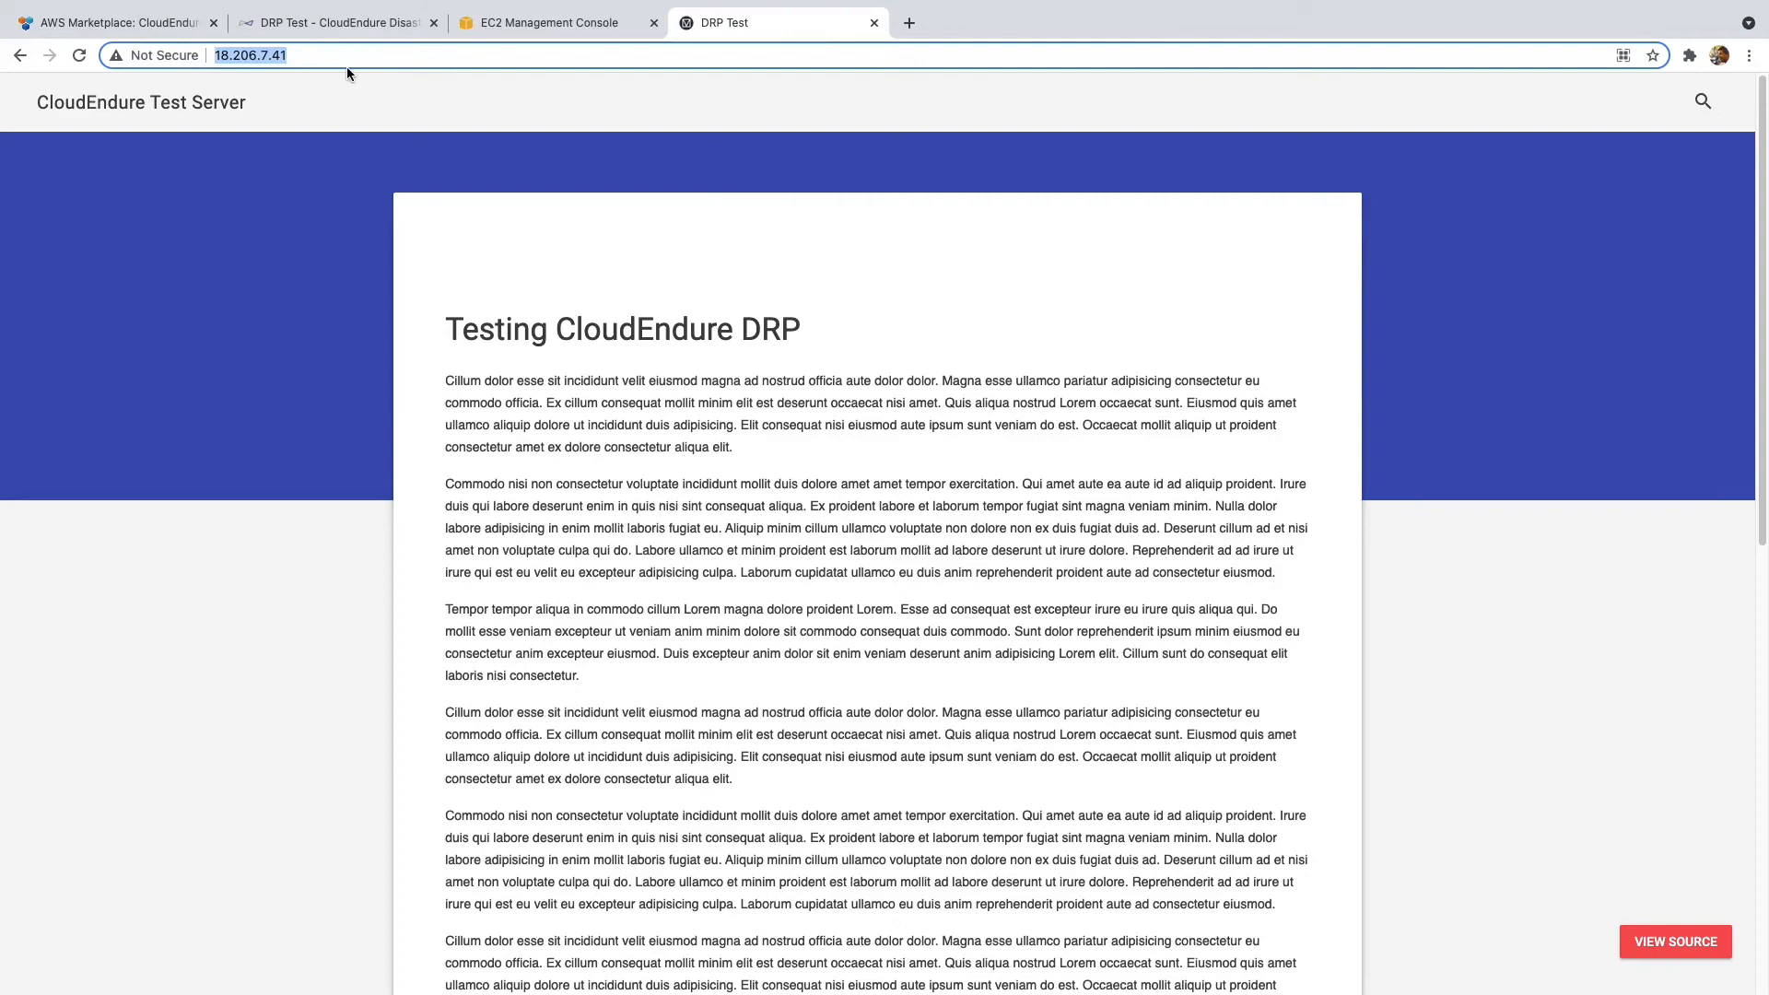
key(BackSpace)
- Copy Elastic IP 3.13.22.12 and search the AWS console for 'route 53'
click(588, 22)
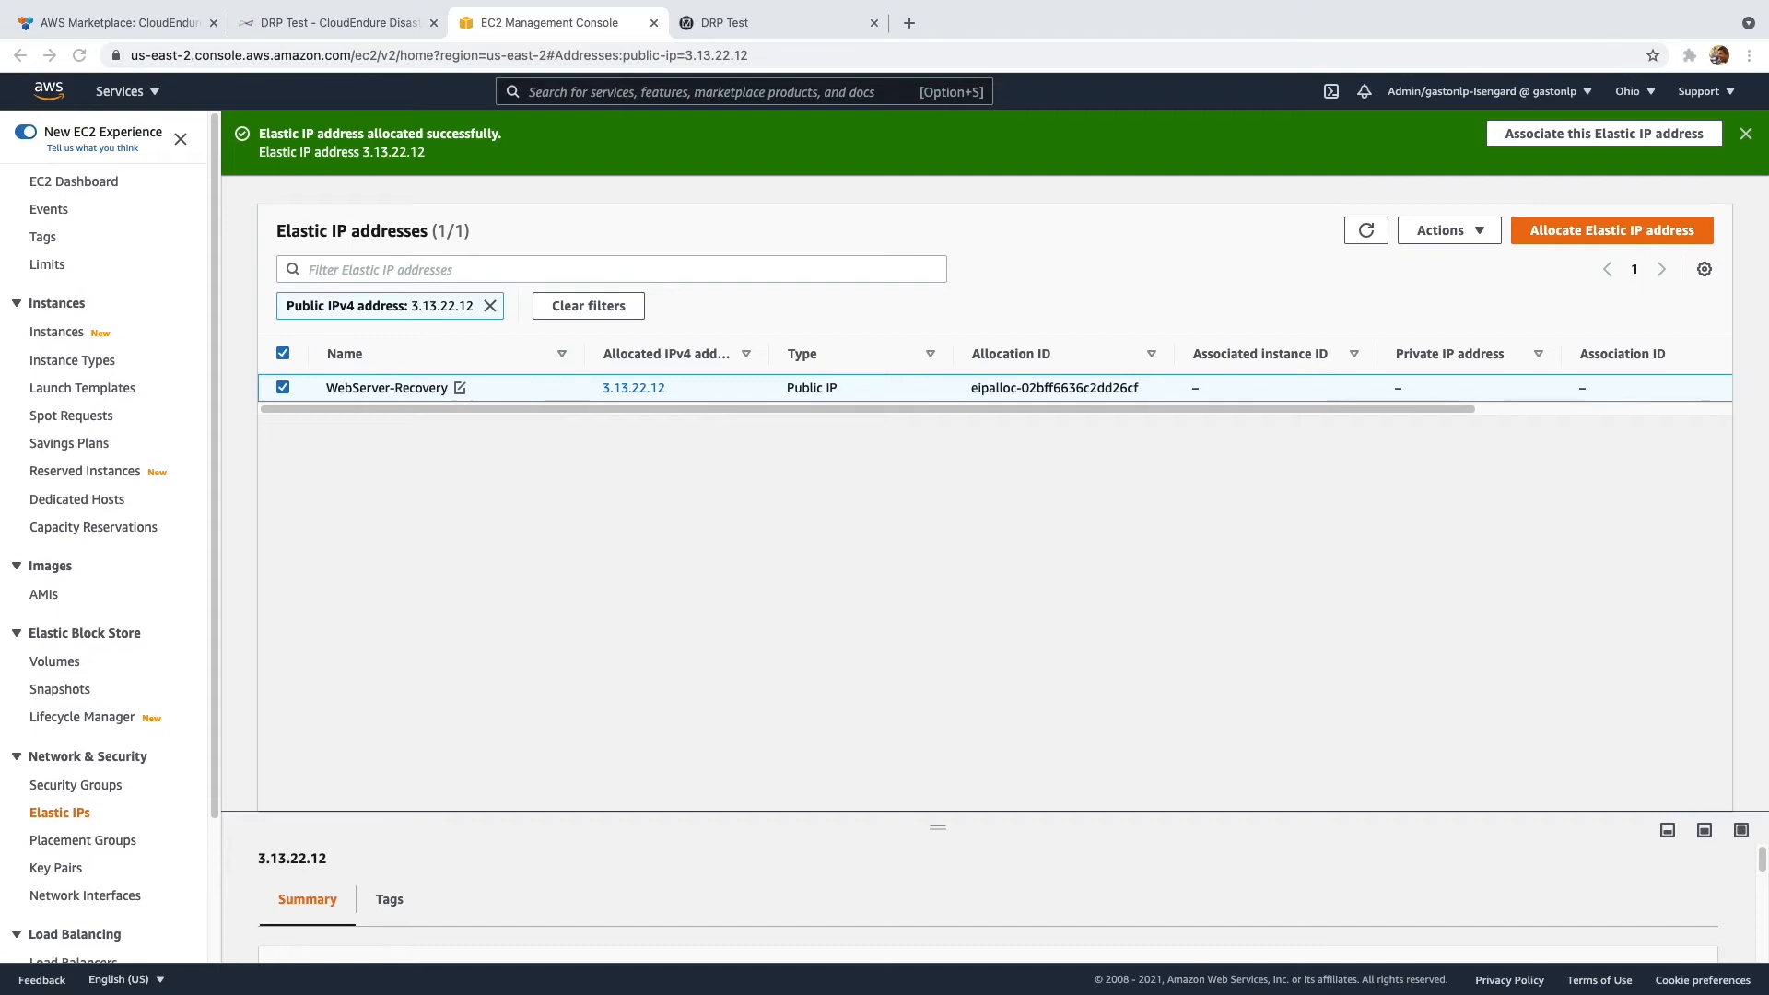
double_click(634, 387)
click(632, 93)
text(route 53)
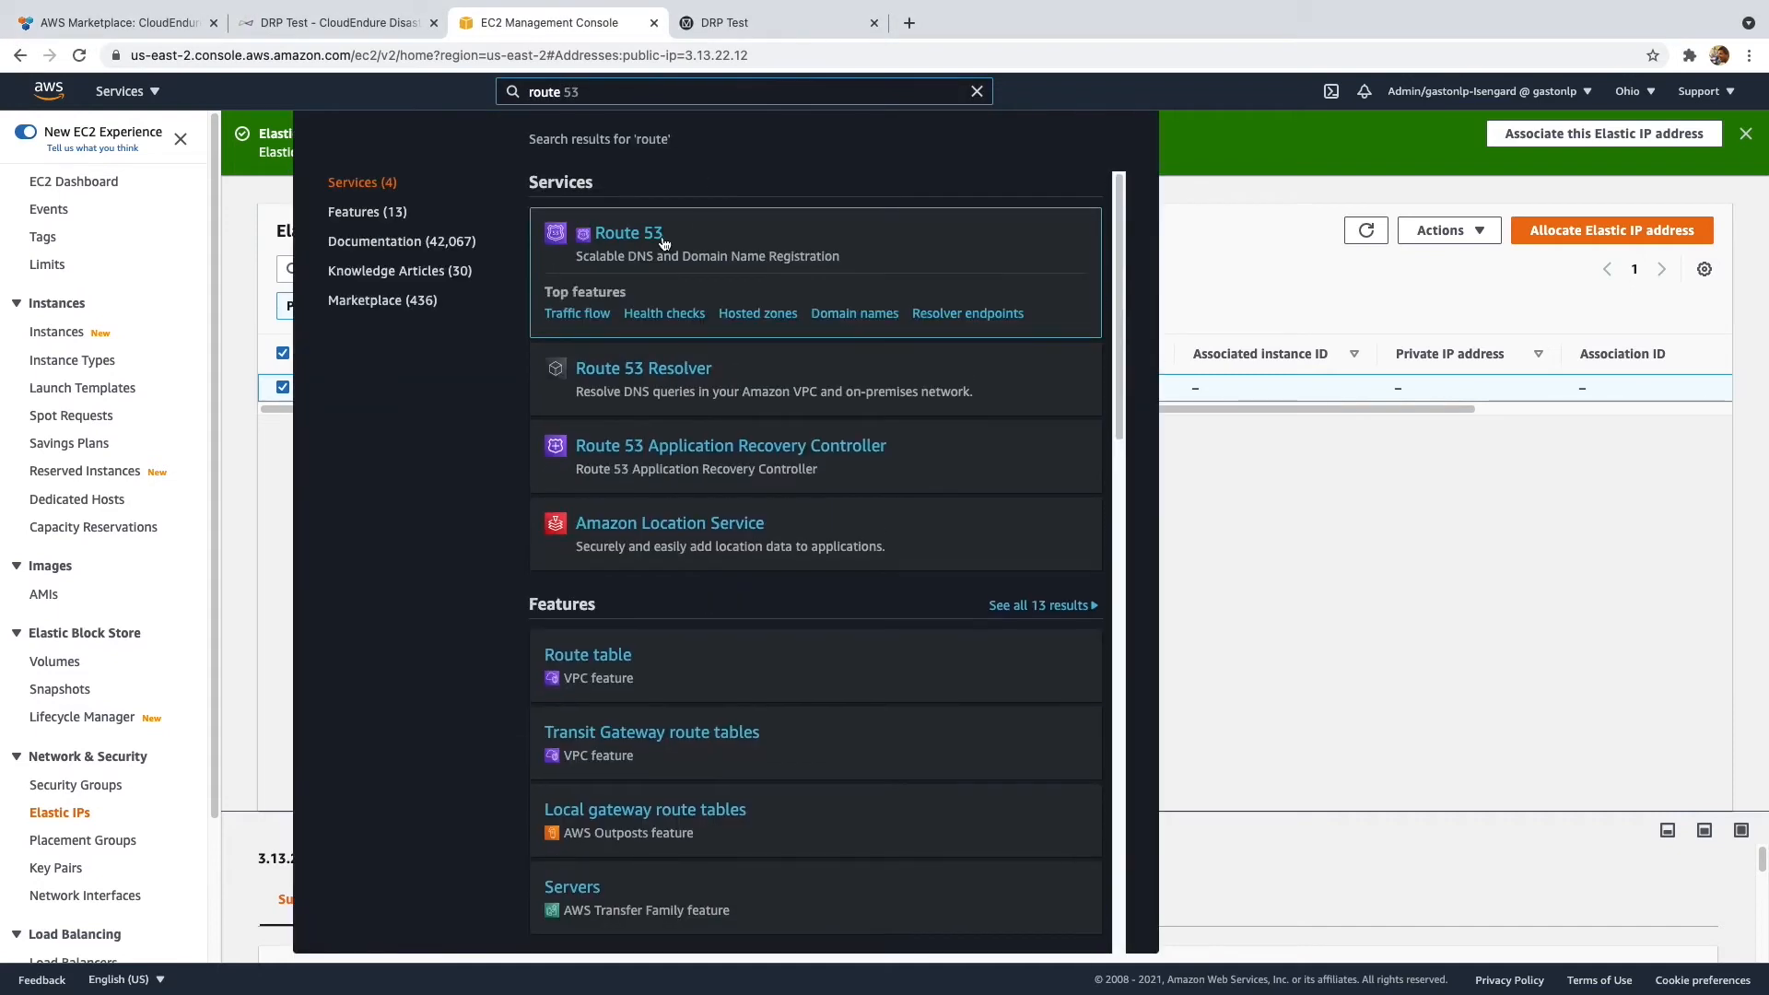
- In the ocktank.tk hosted zone, begin a new record with Failover routing
click(656, 236)
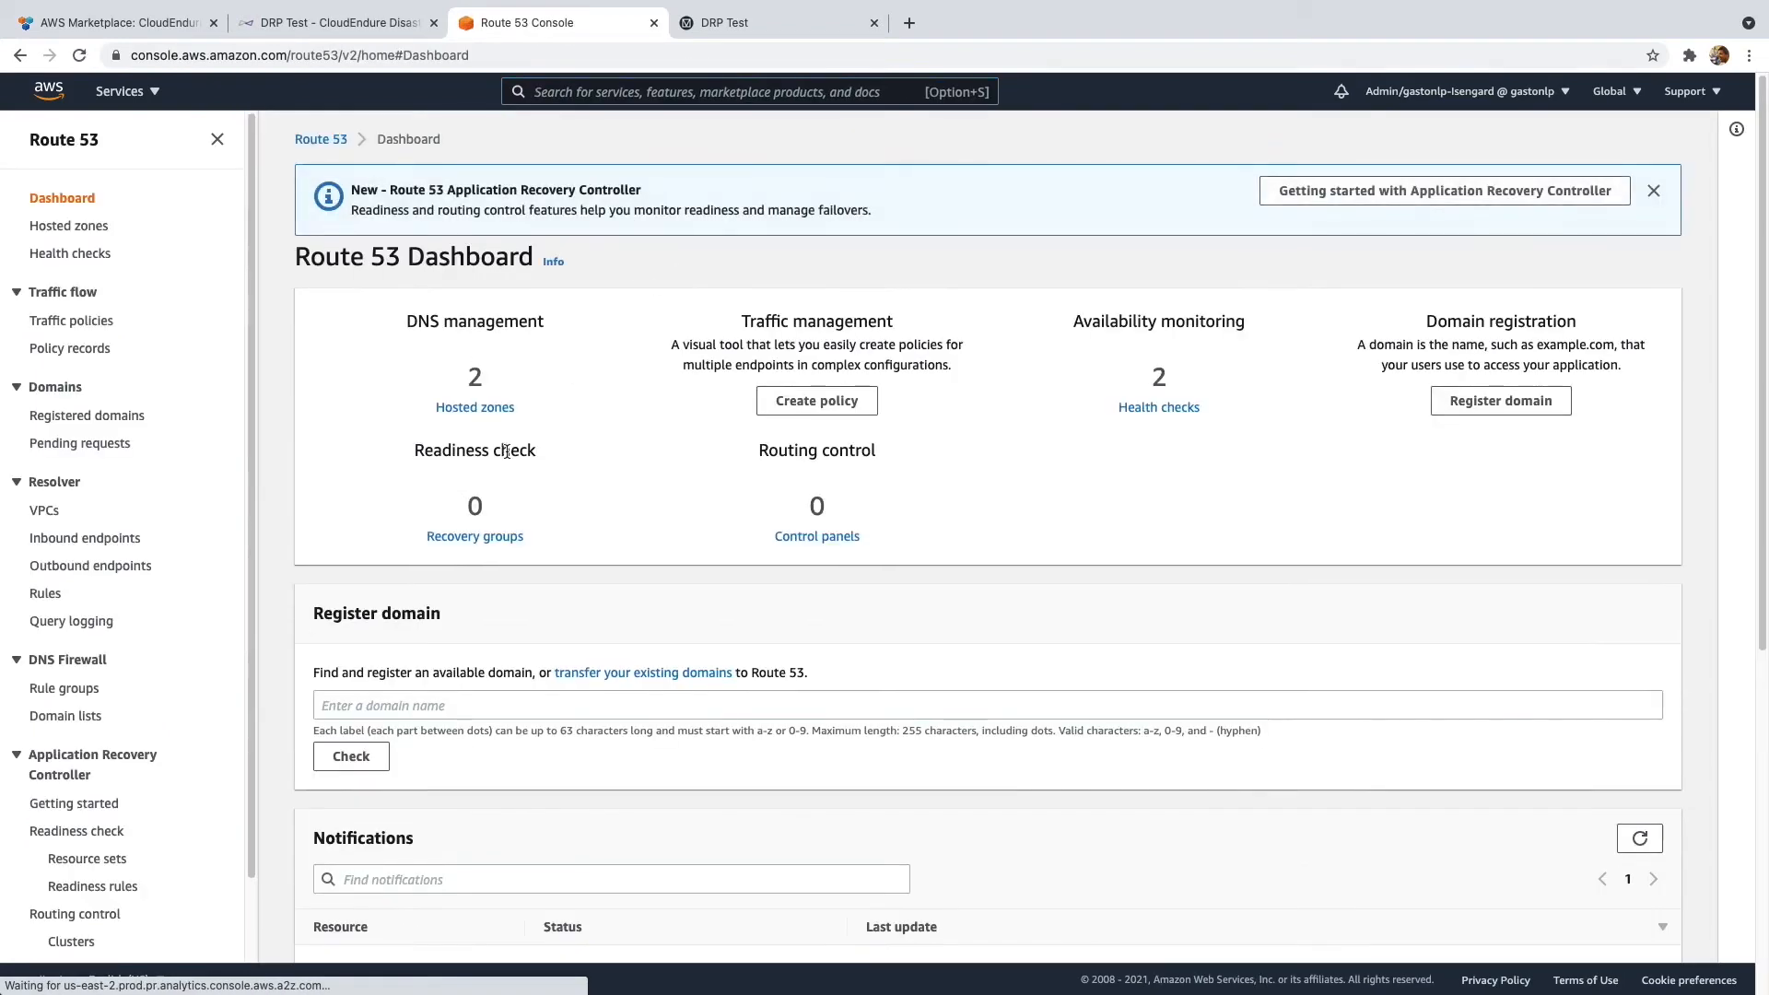
click(480, 414)
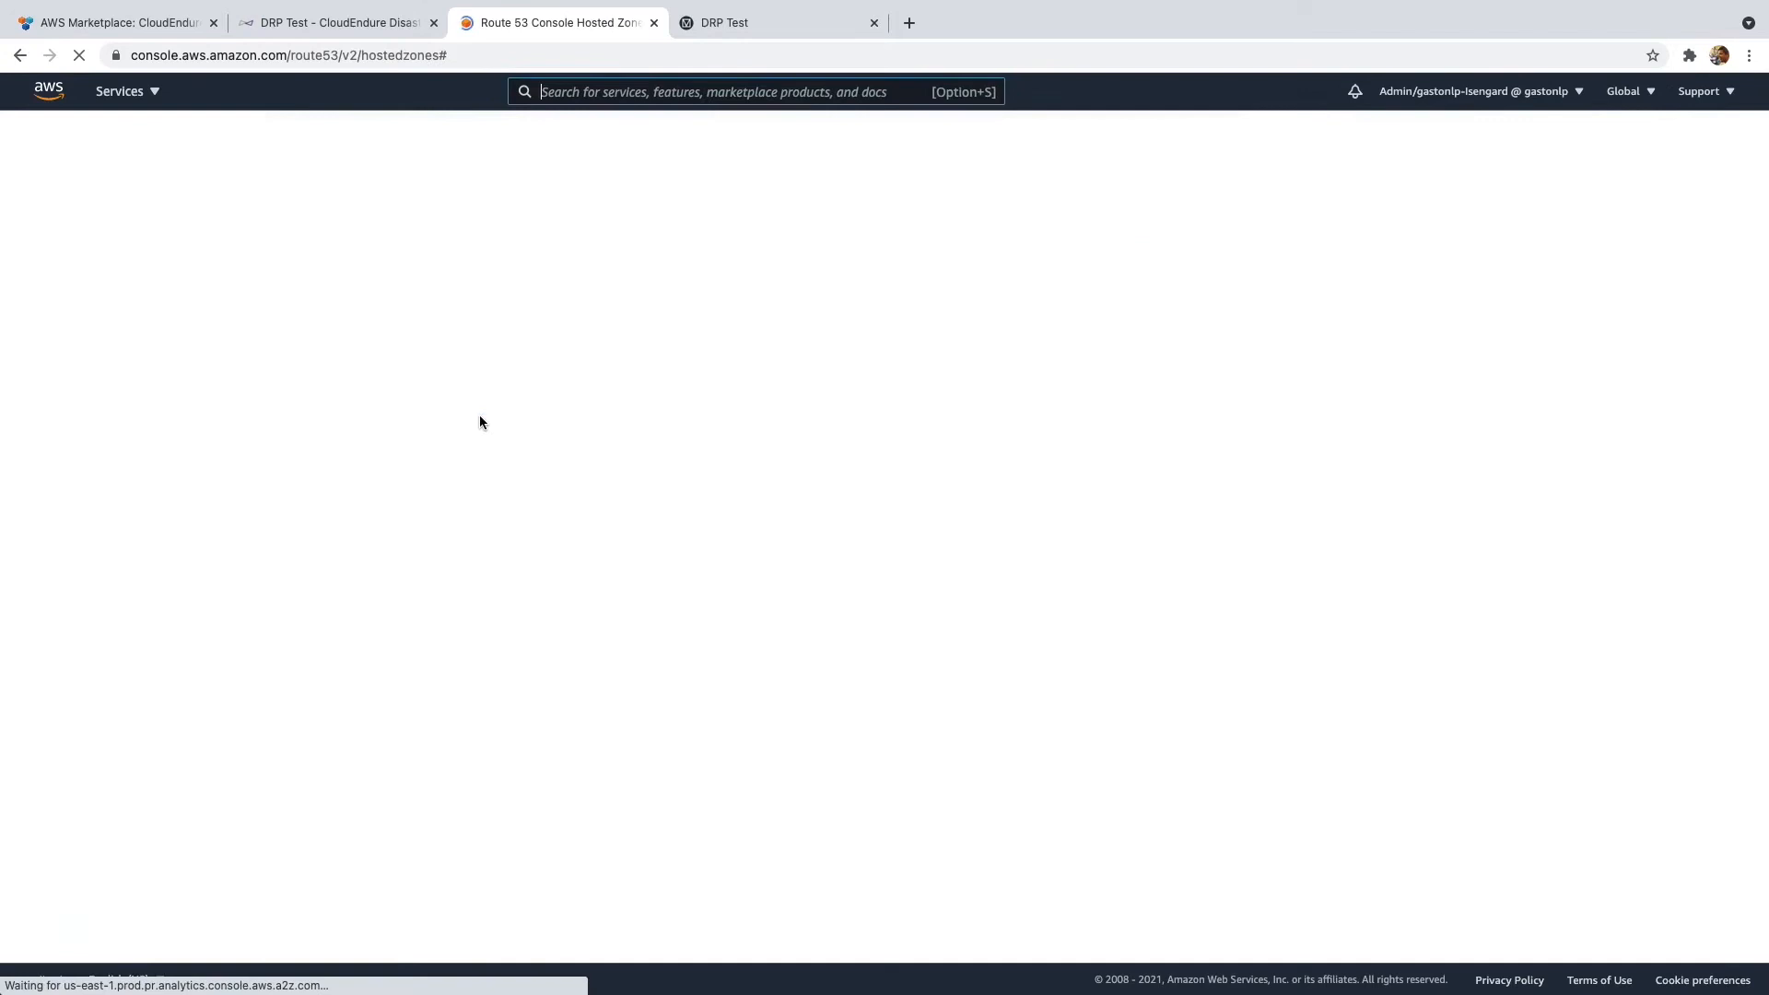
click(394, 361)
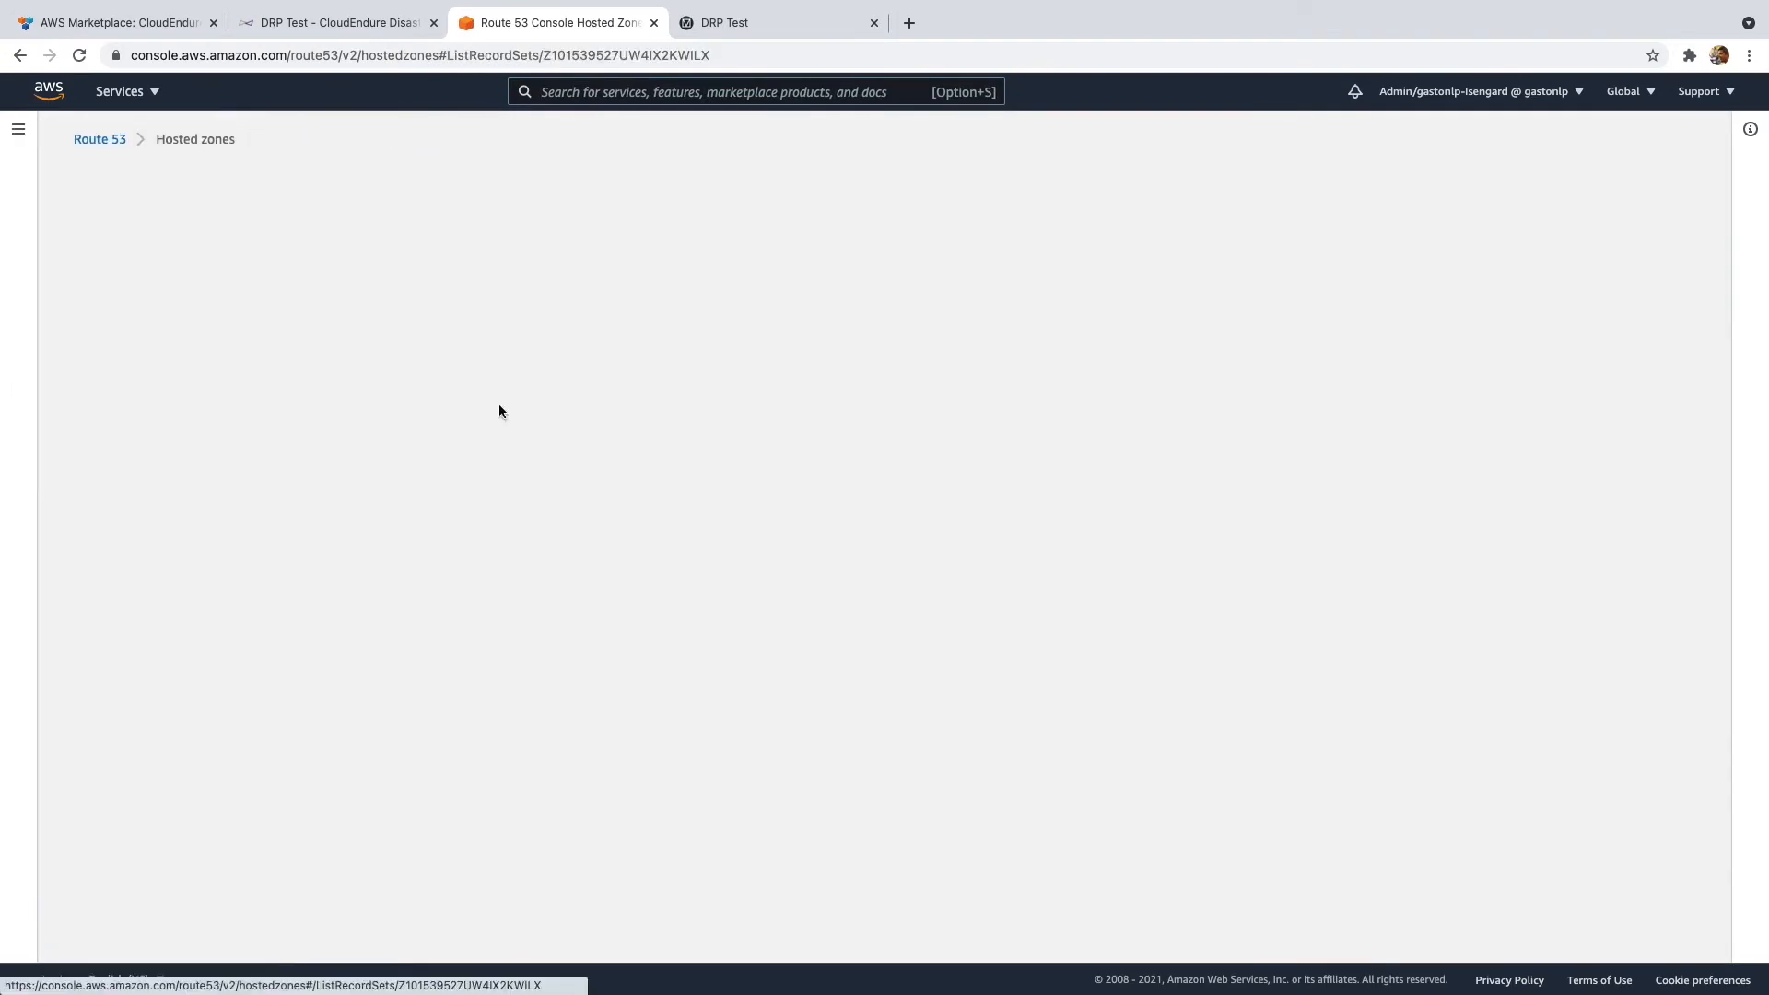
click(1576, 404)
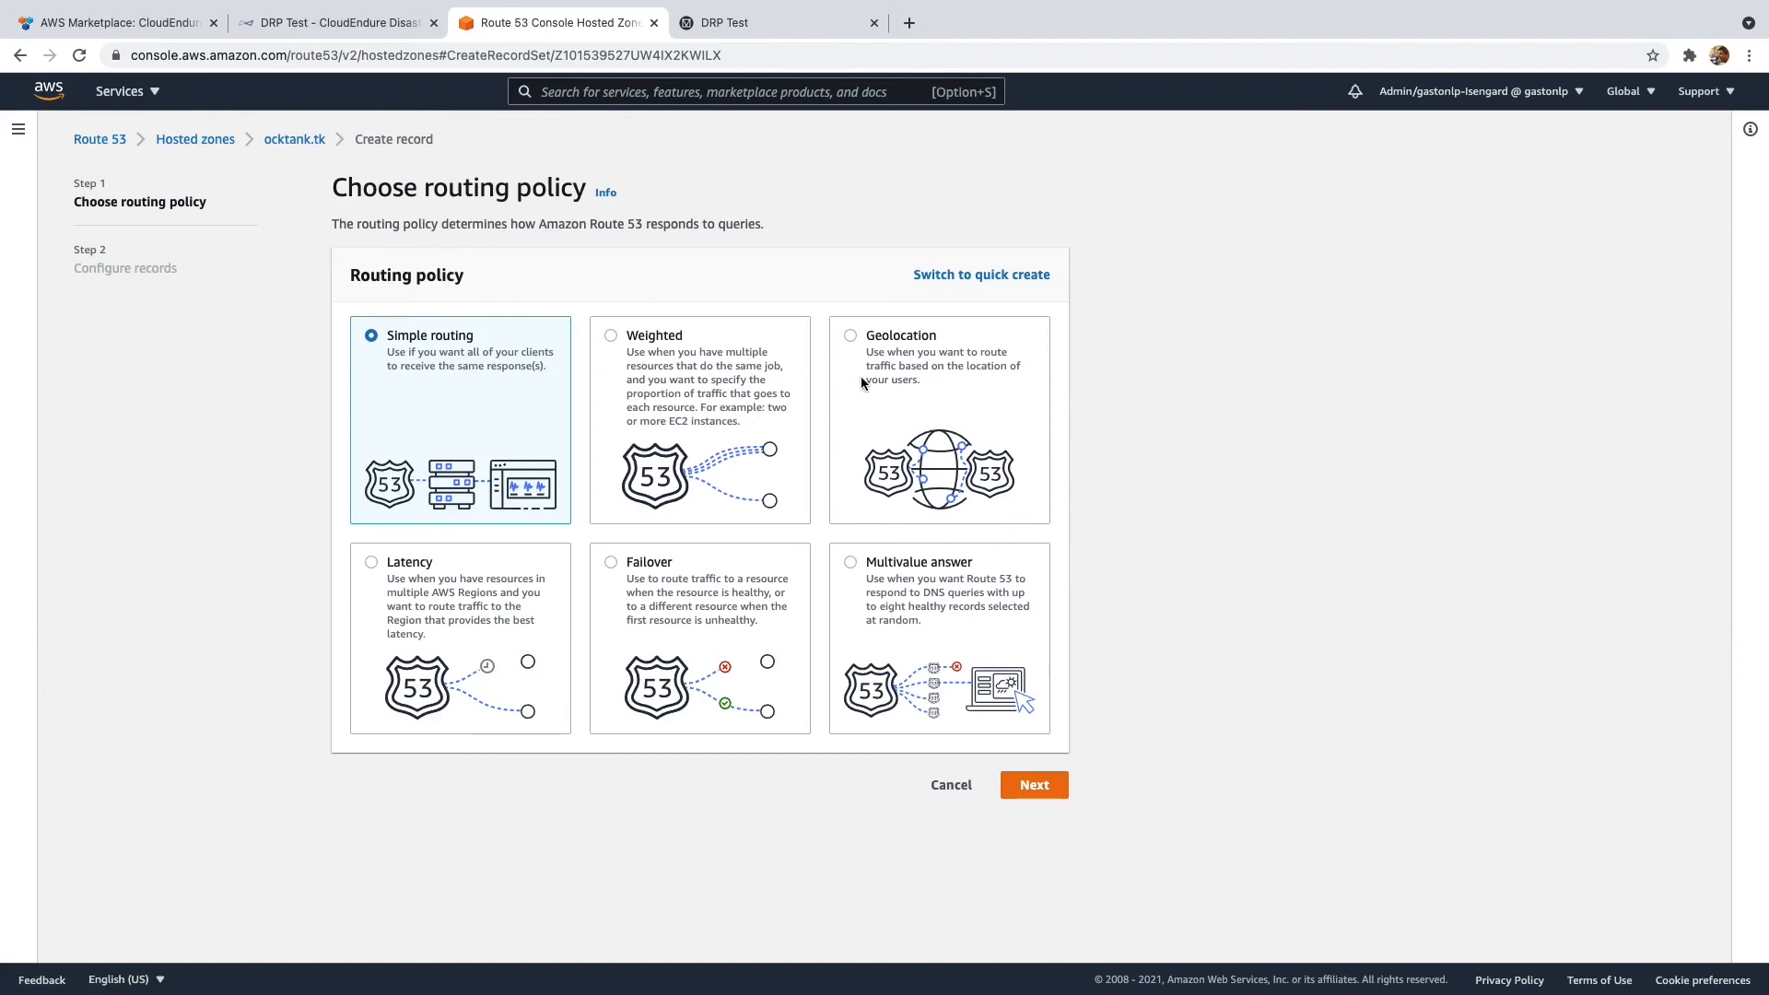
click(705, 581)
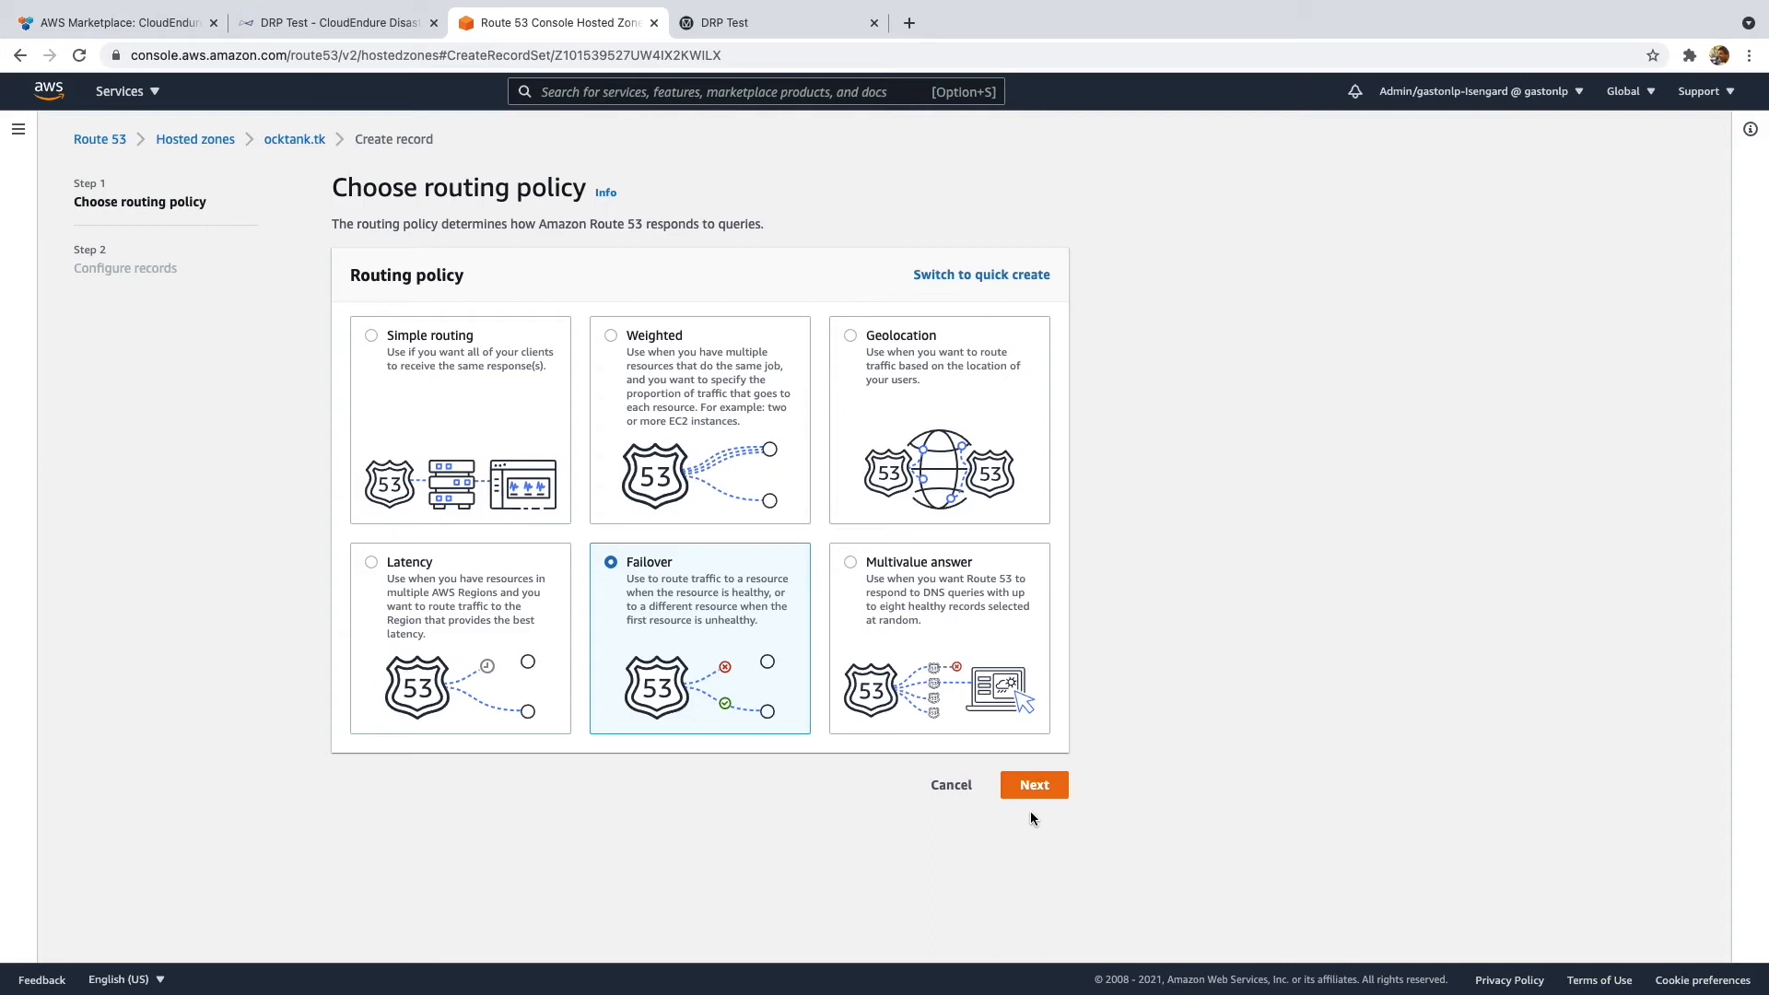
click(1031, 789)
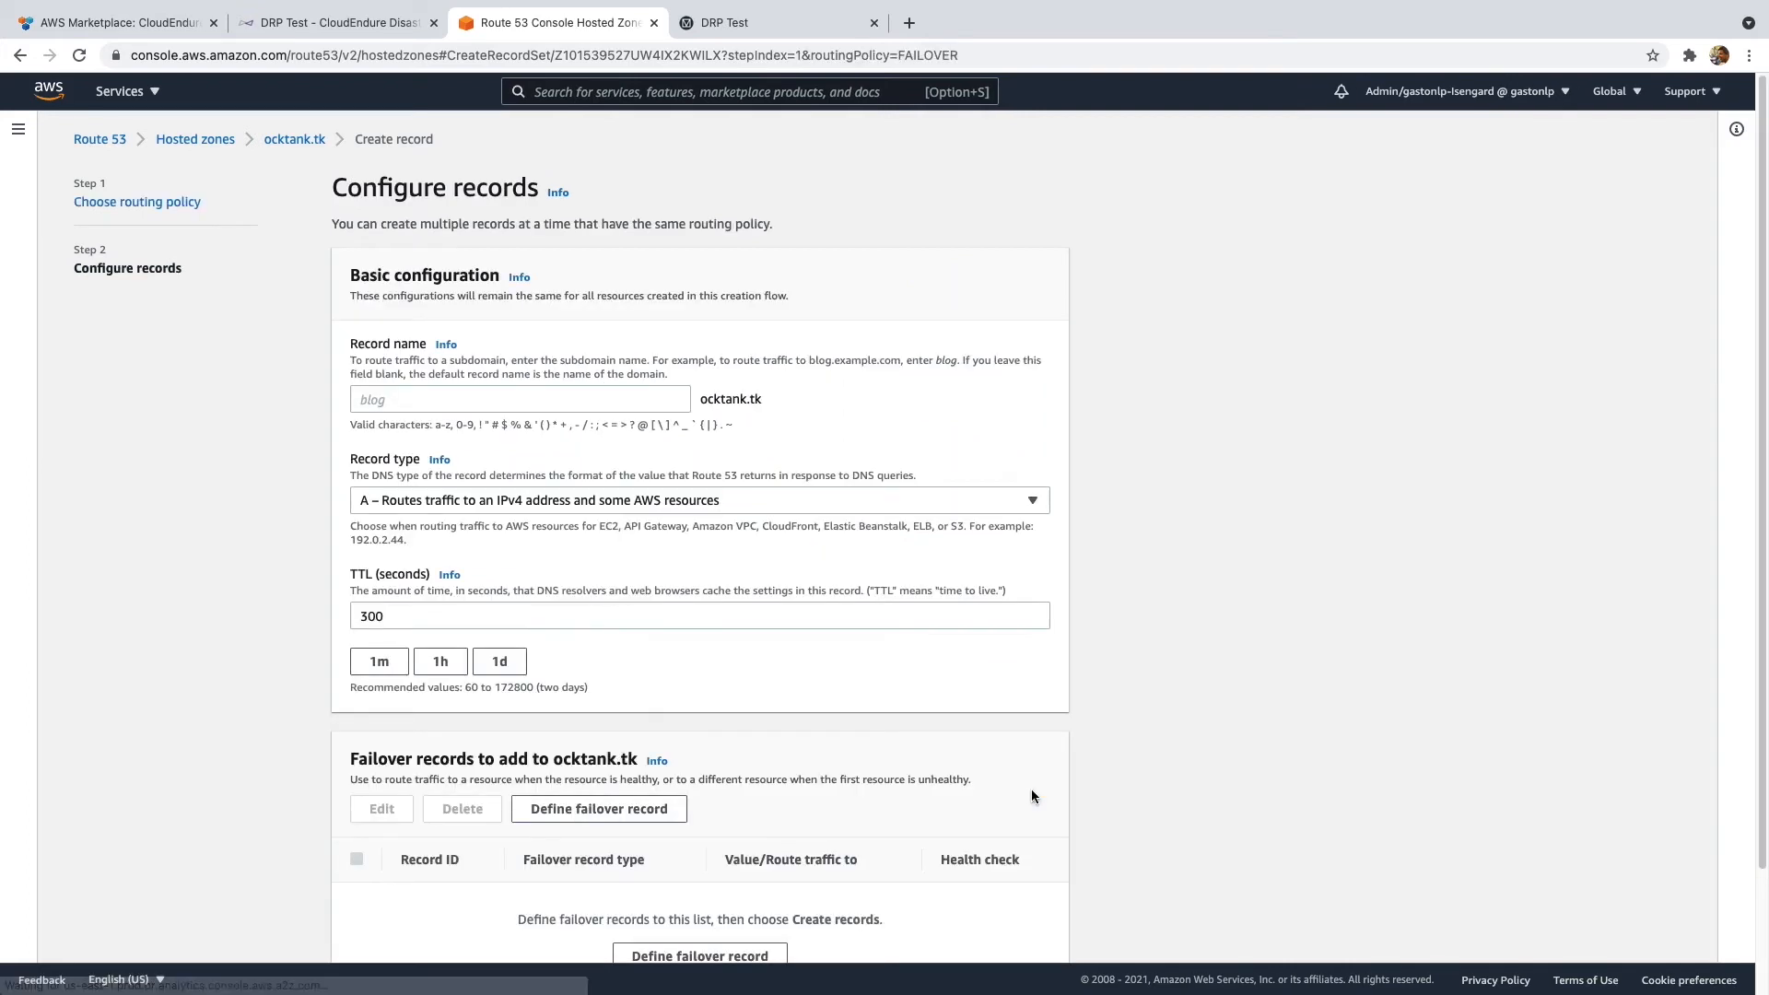
- Name the record www, keep type A, and change TTL from 300 to 15
click(555, 400)
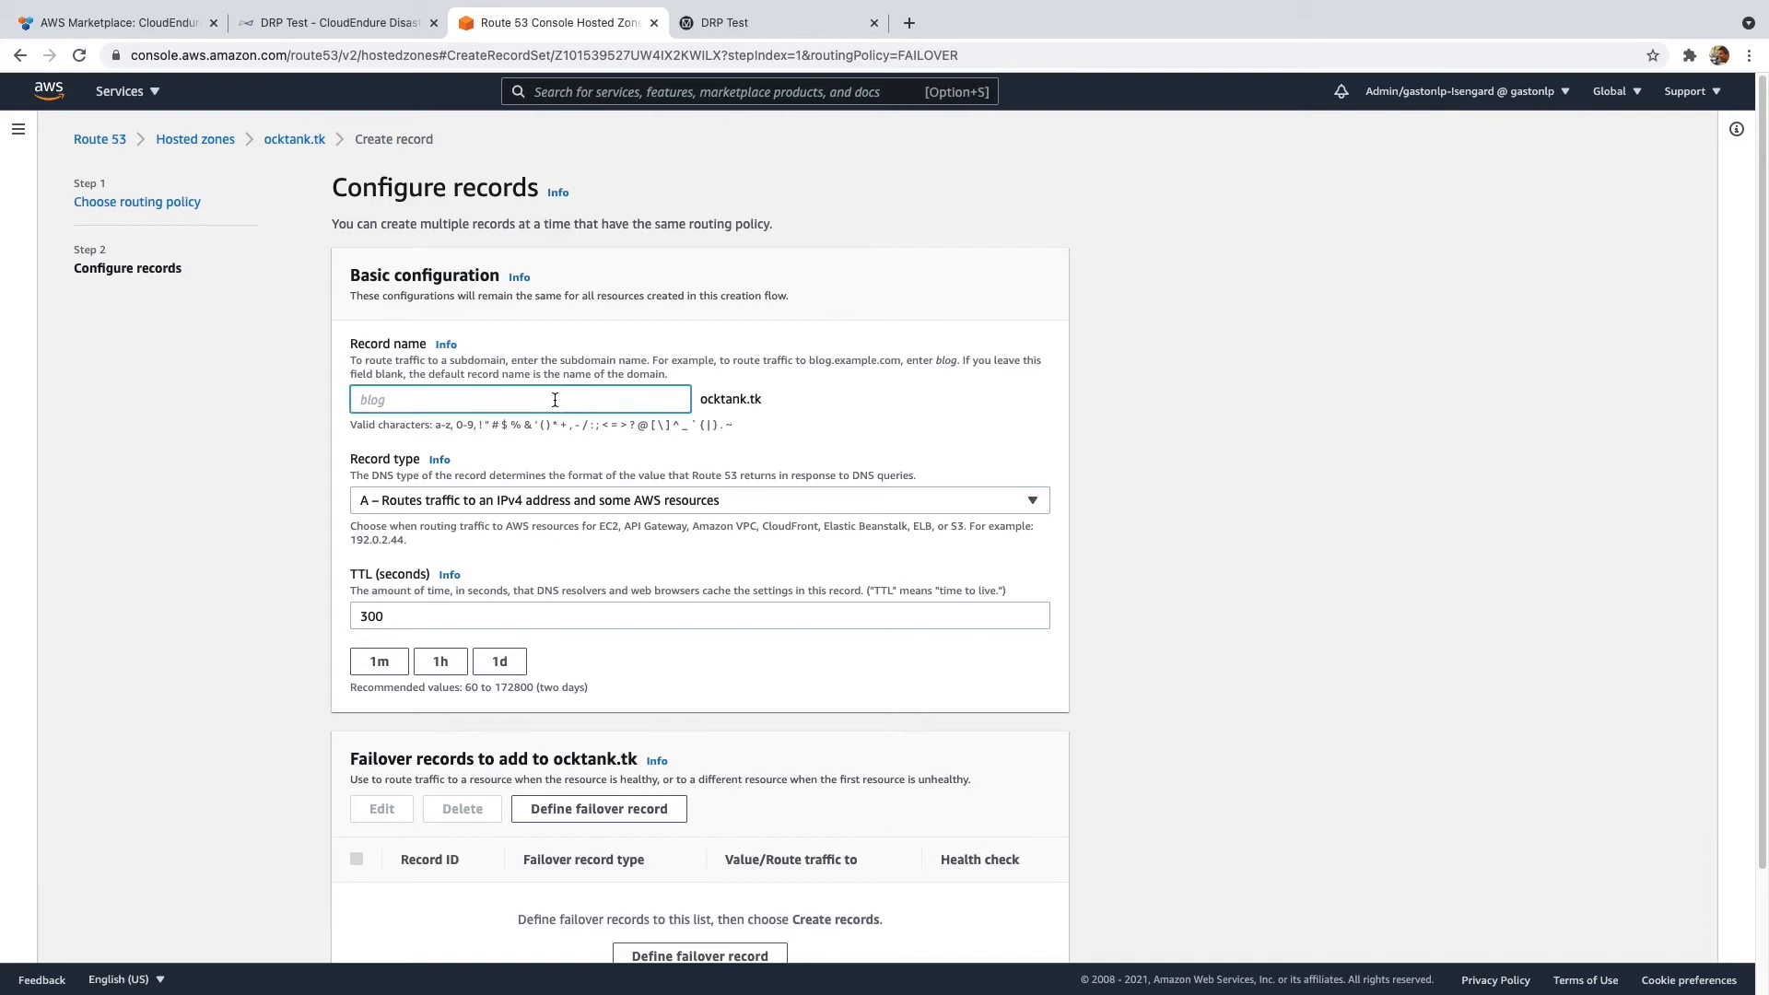
text(www)
click(643, 498)
click(644, 499)
drag(526, 608, 406, 591)
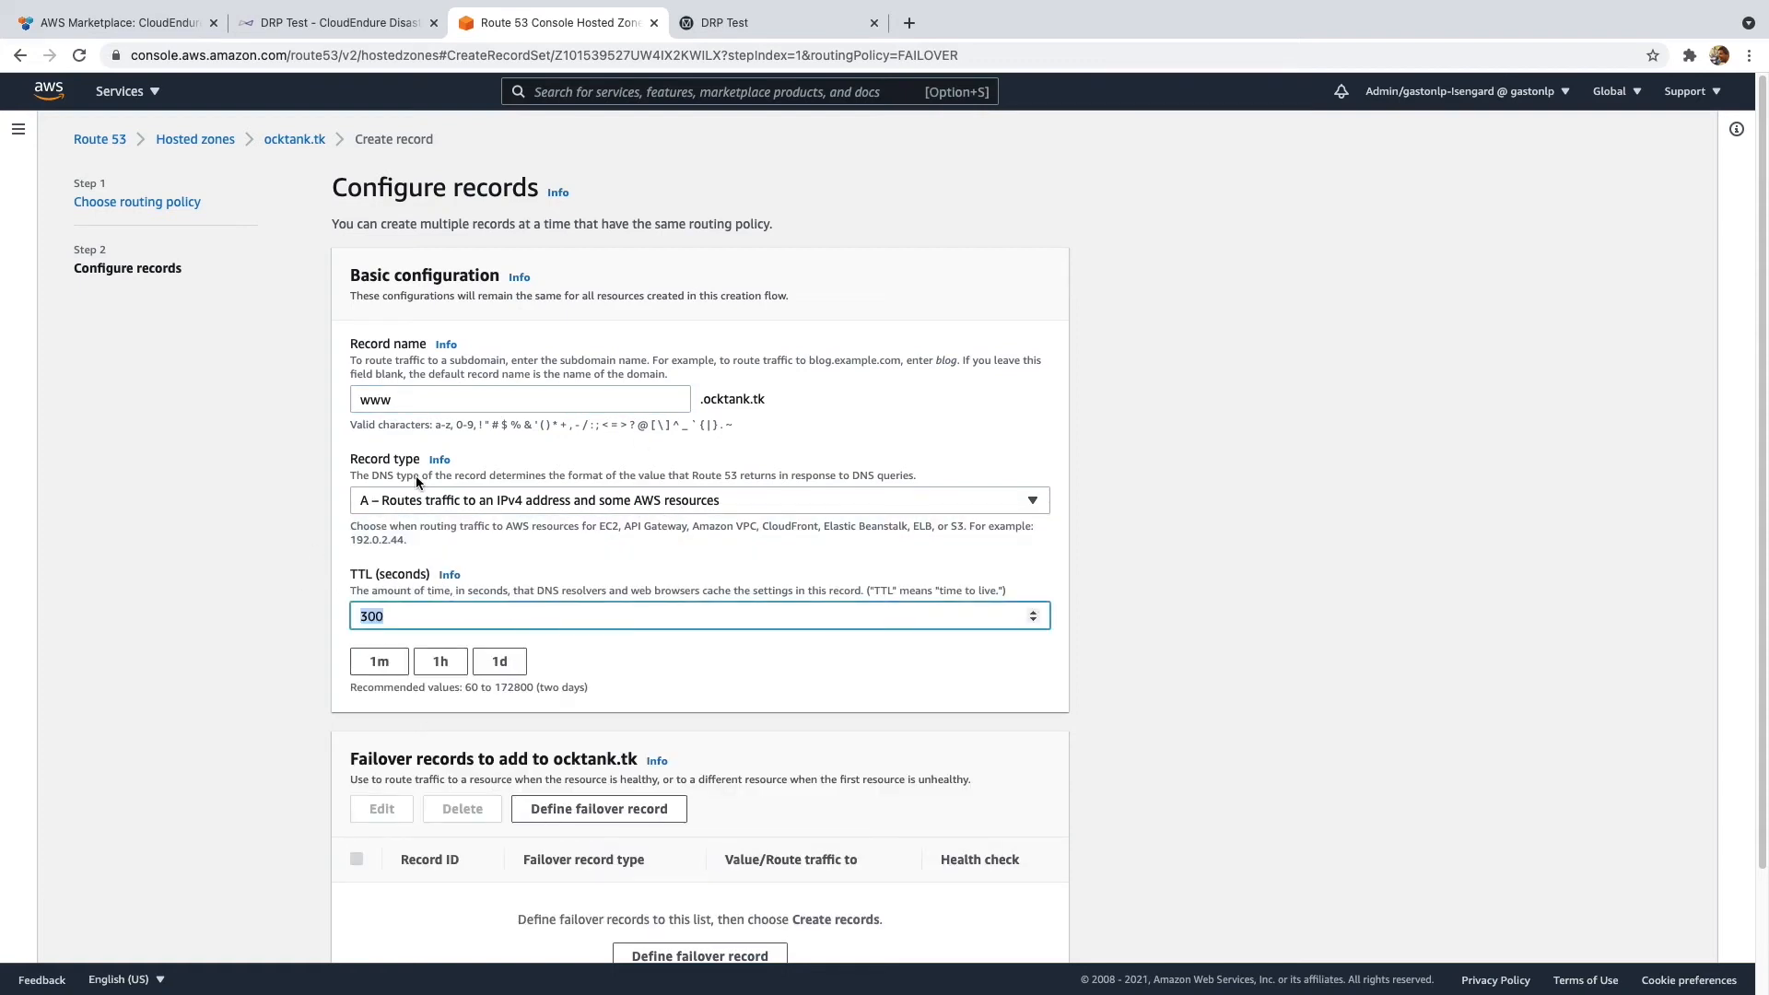
text(15)
click(276, 522)
scroll(274, 527, down, 1)
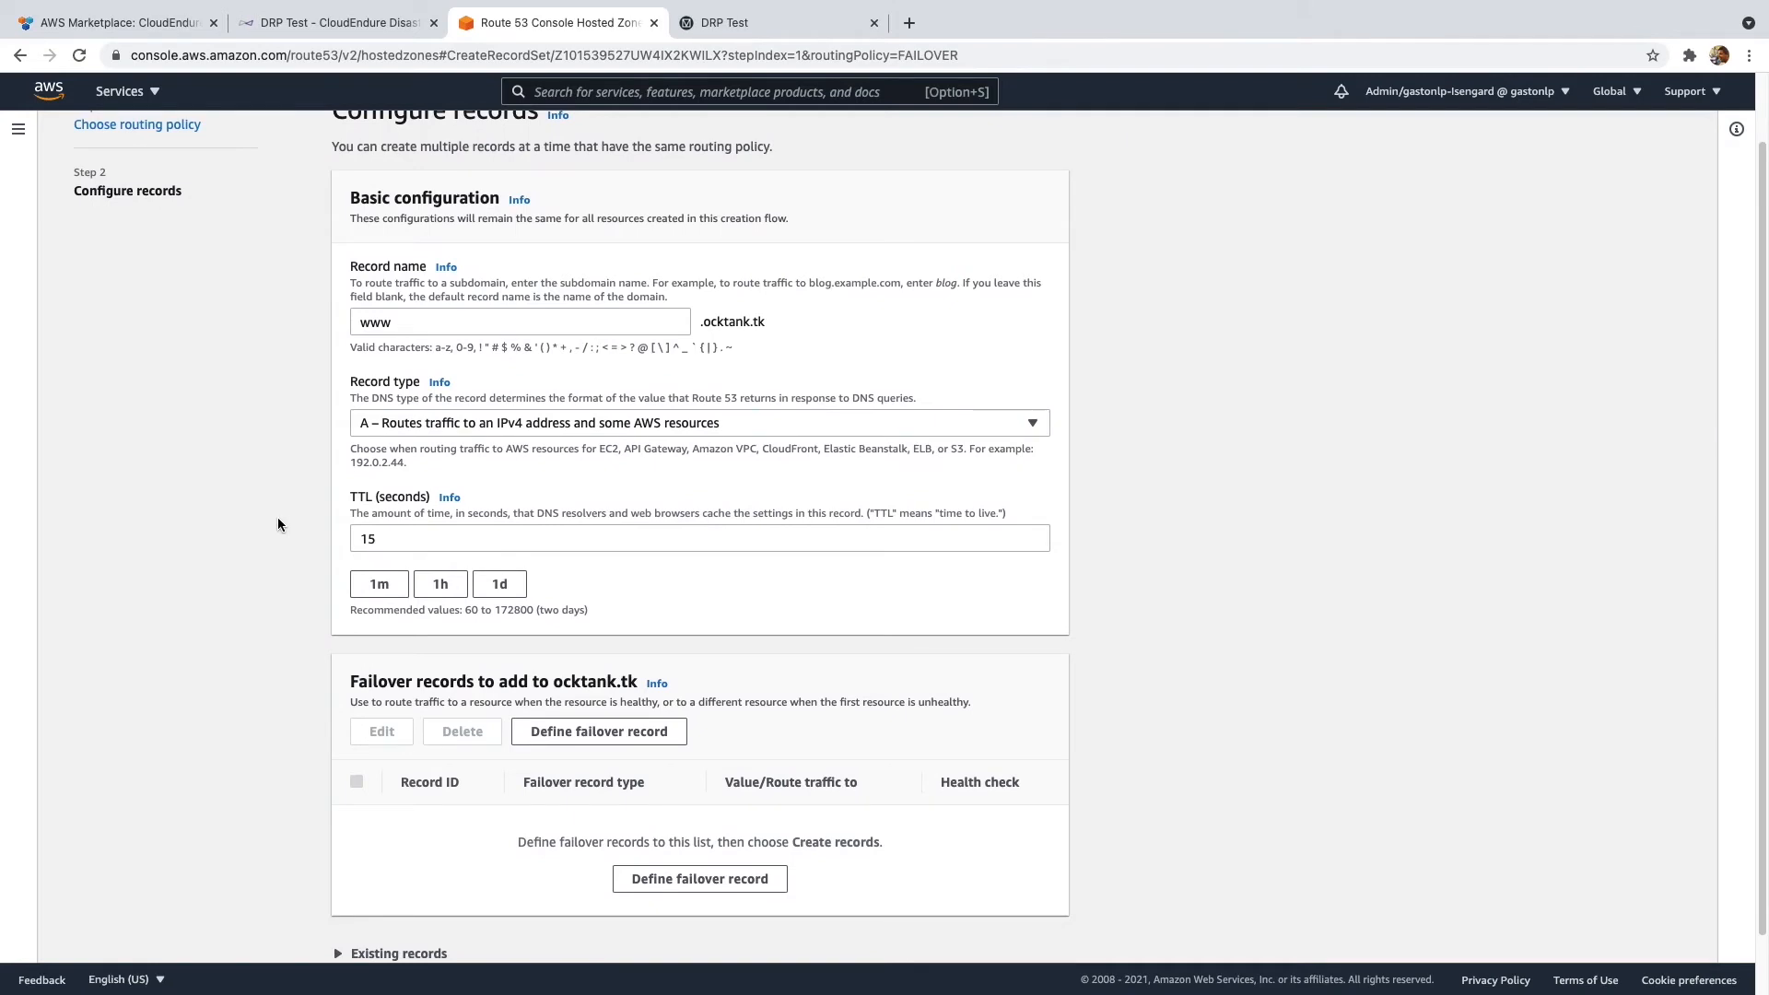
scroll(278, 525, down, 1)
click(659, 677)
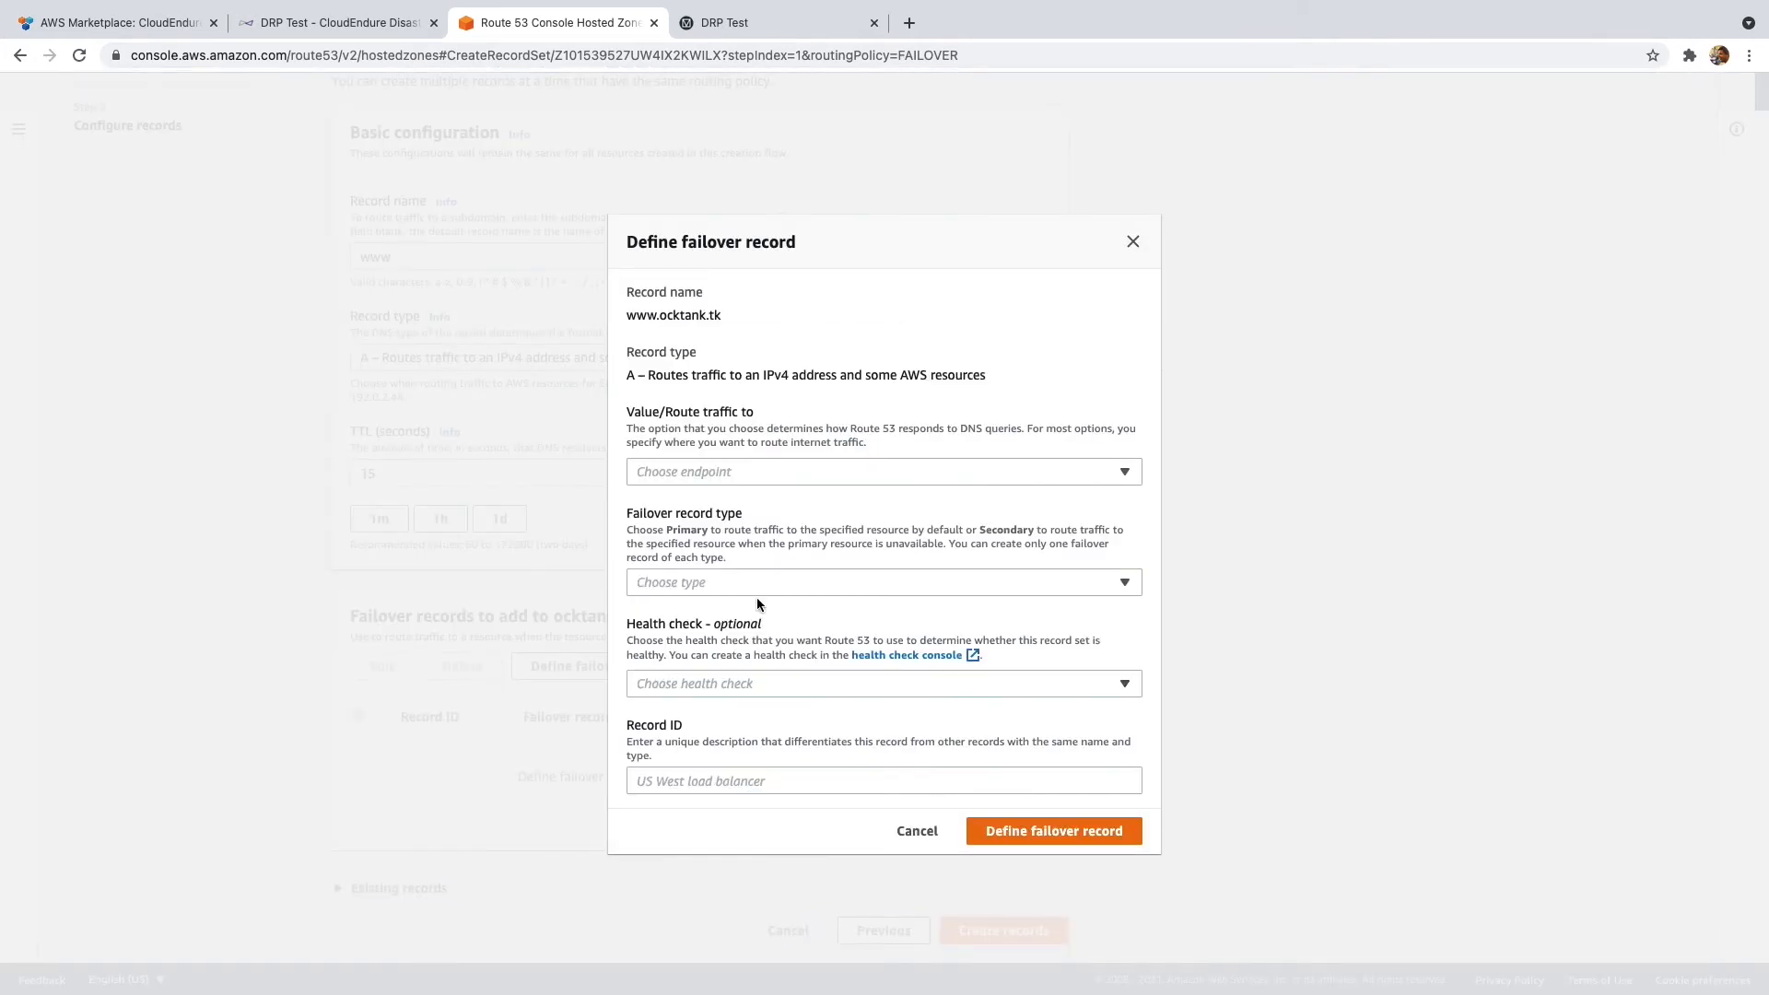
- Define the primary failover record: IP 18.206.7.41, Primary health check, Record ID Primary
click(781, 470)
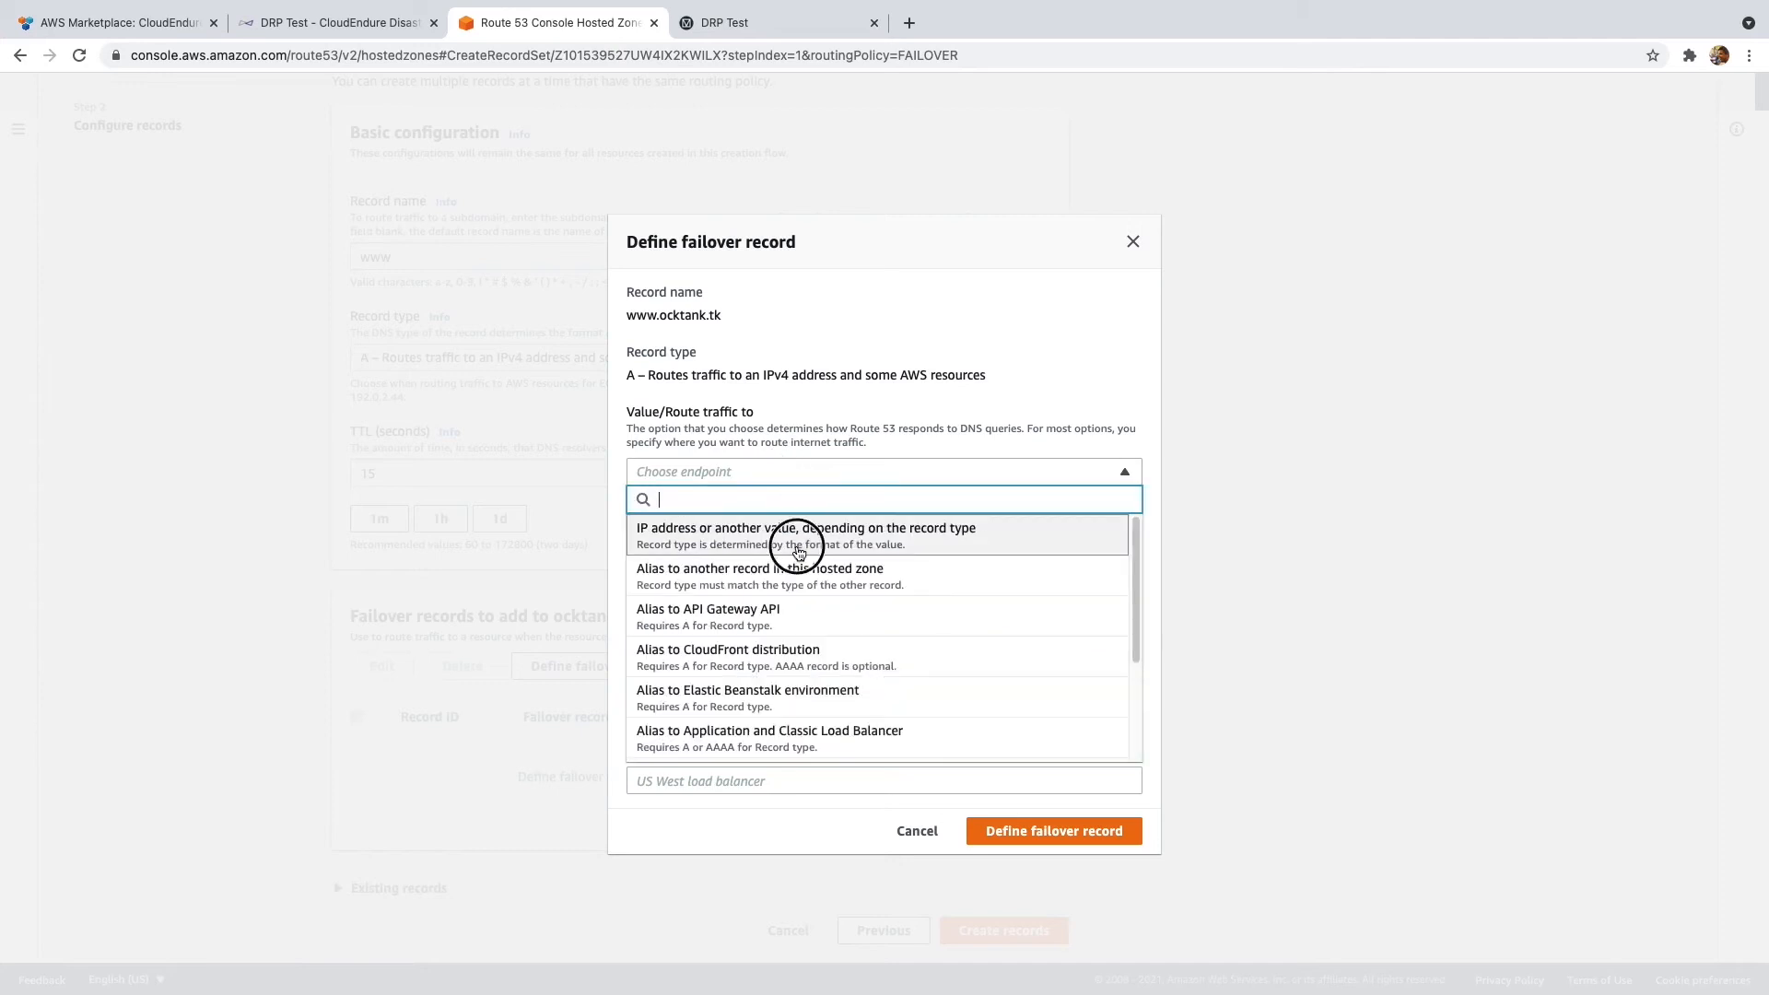
click(798, 551)
click(775, 465)
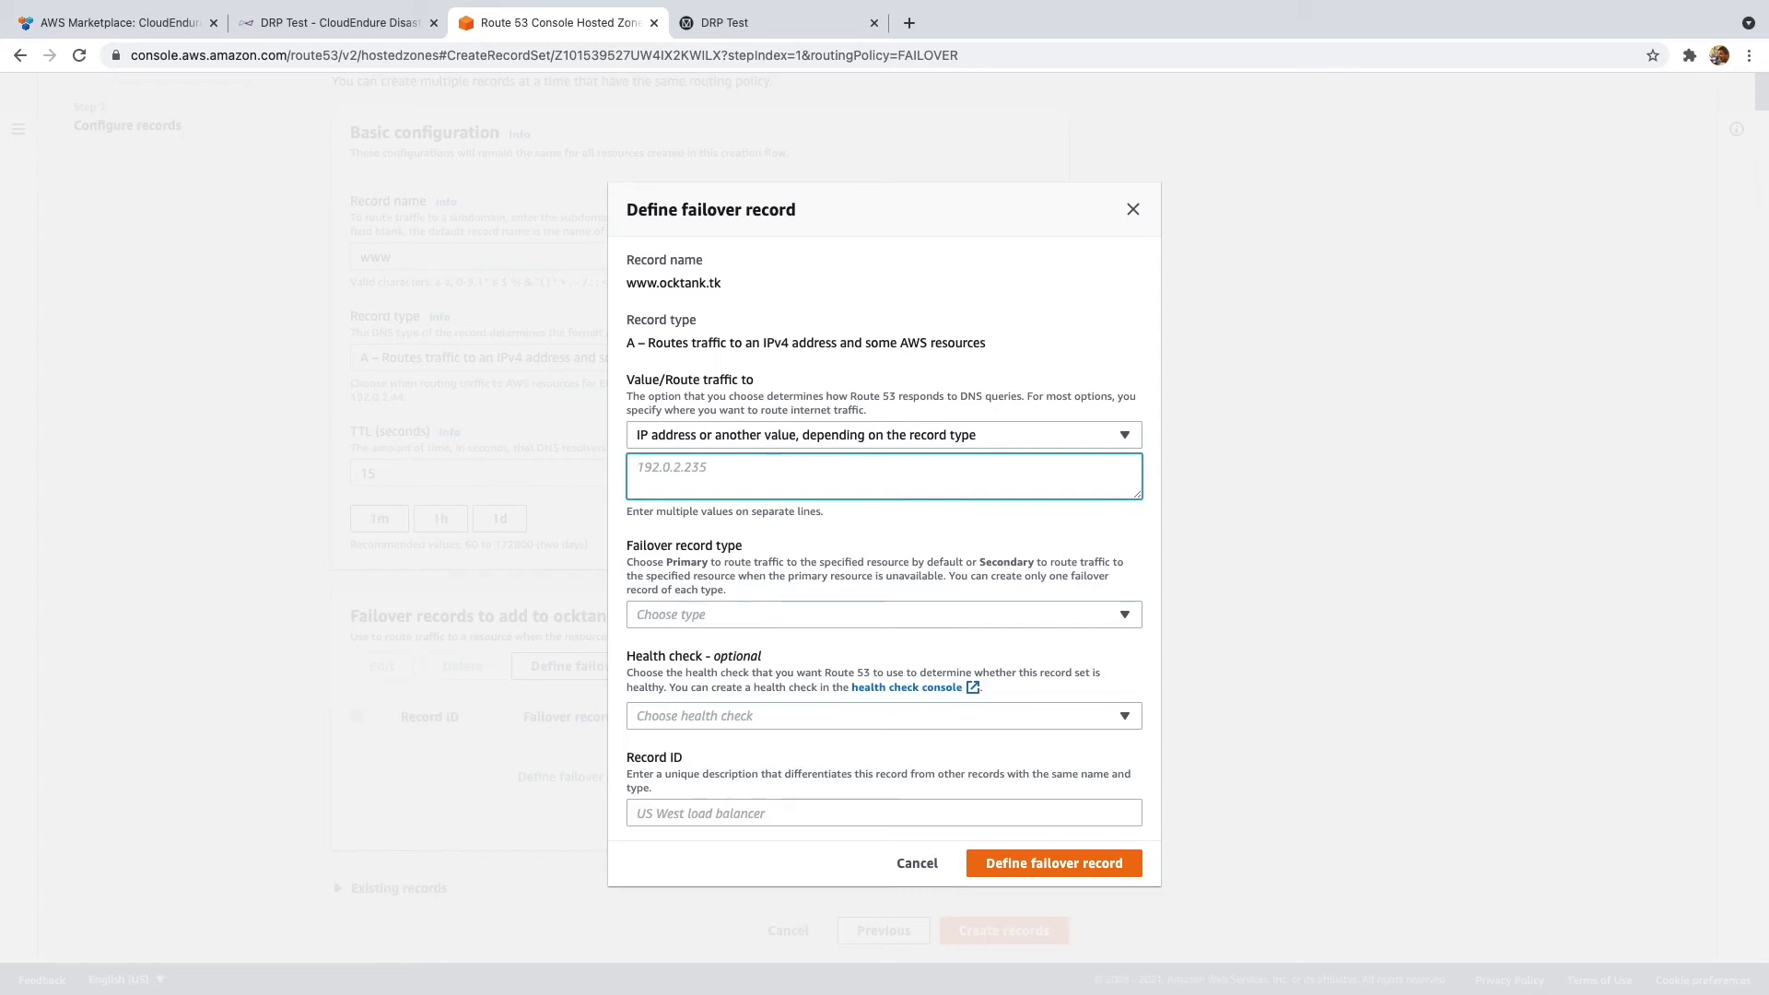
key(super+Tab)
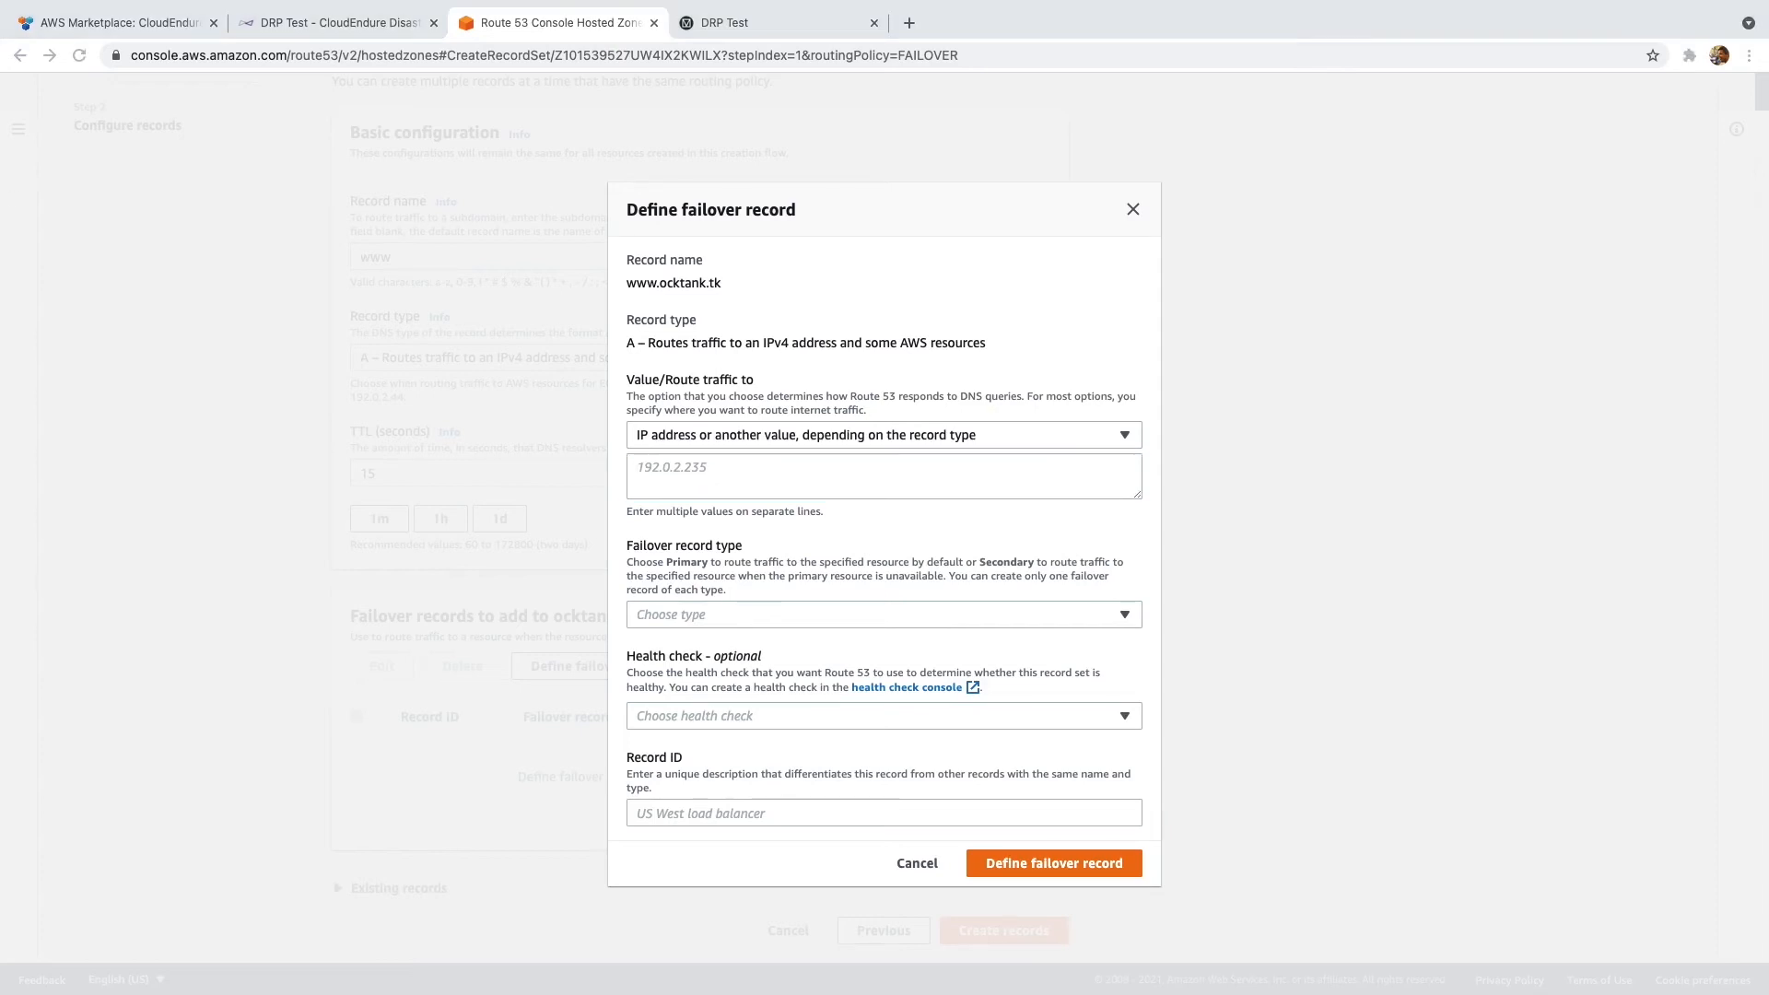
click(722, 466)
key(super+v)
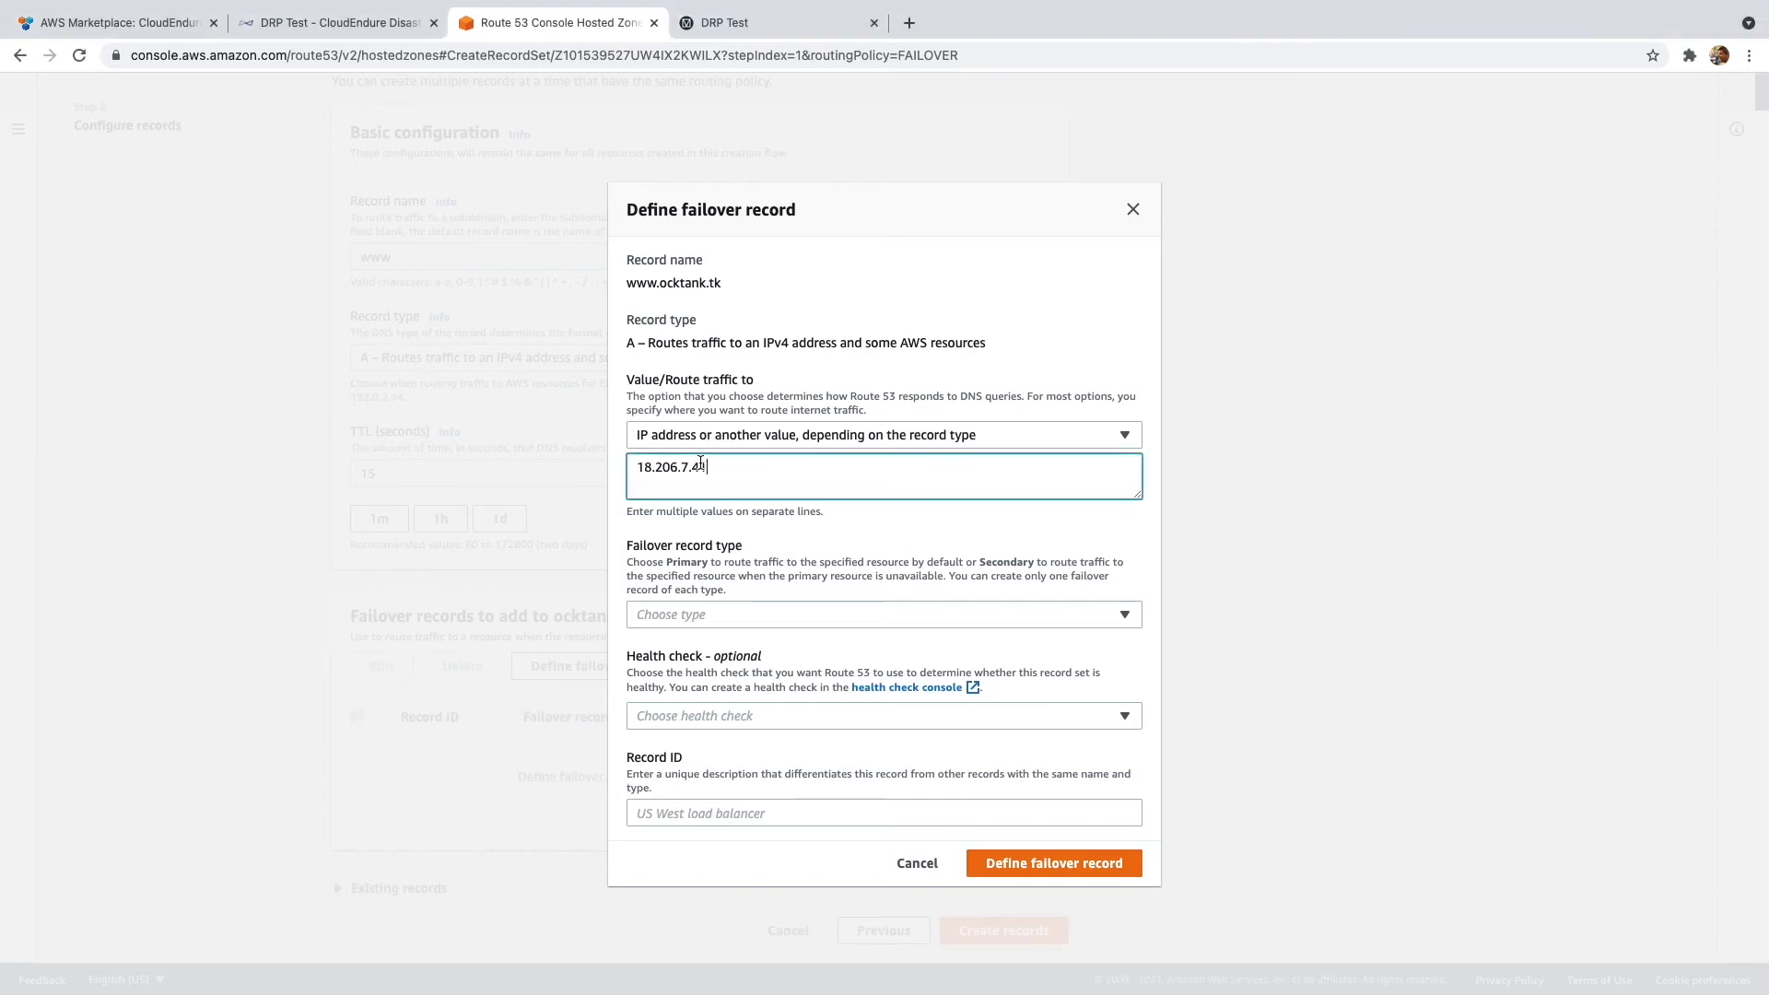
click(791, 614)
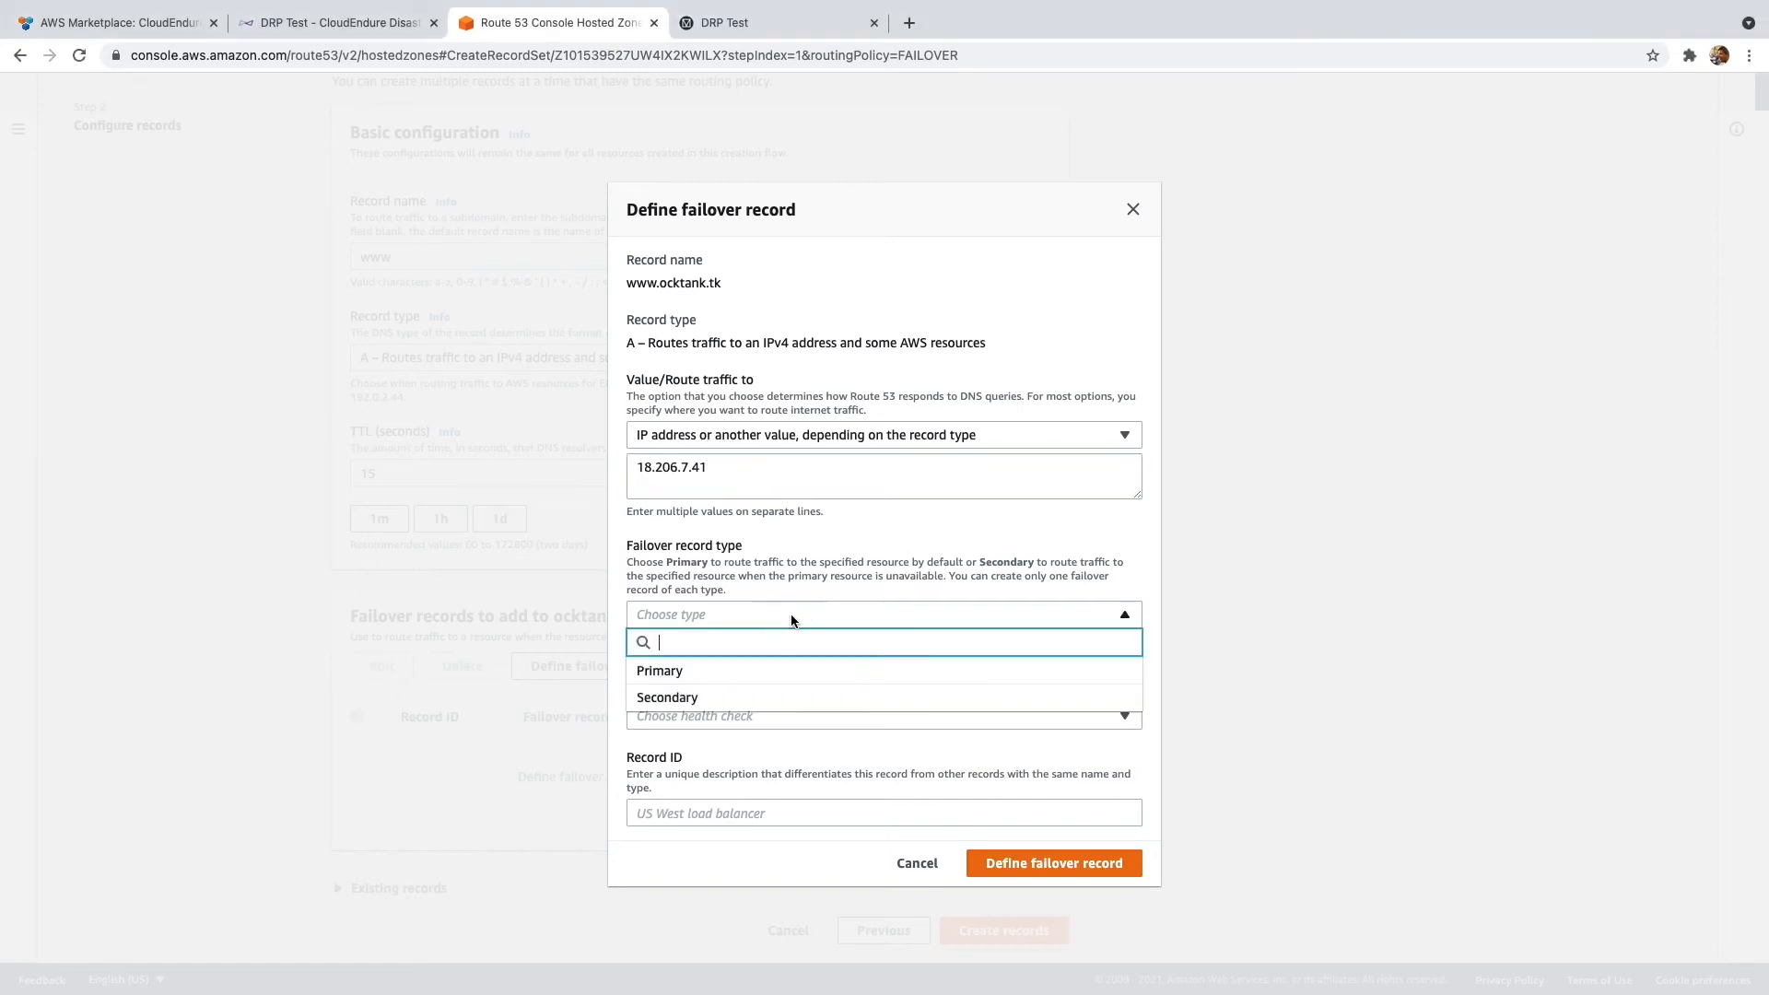
click(784, 663)
click(811, 714)
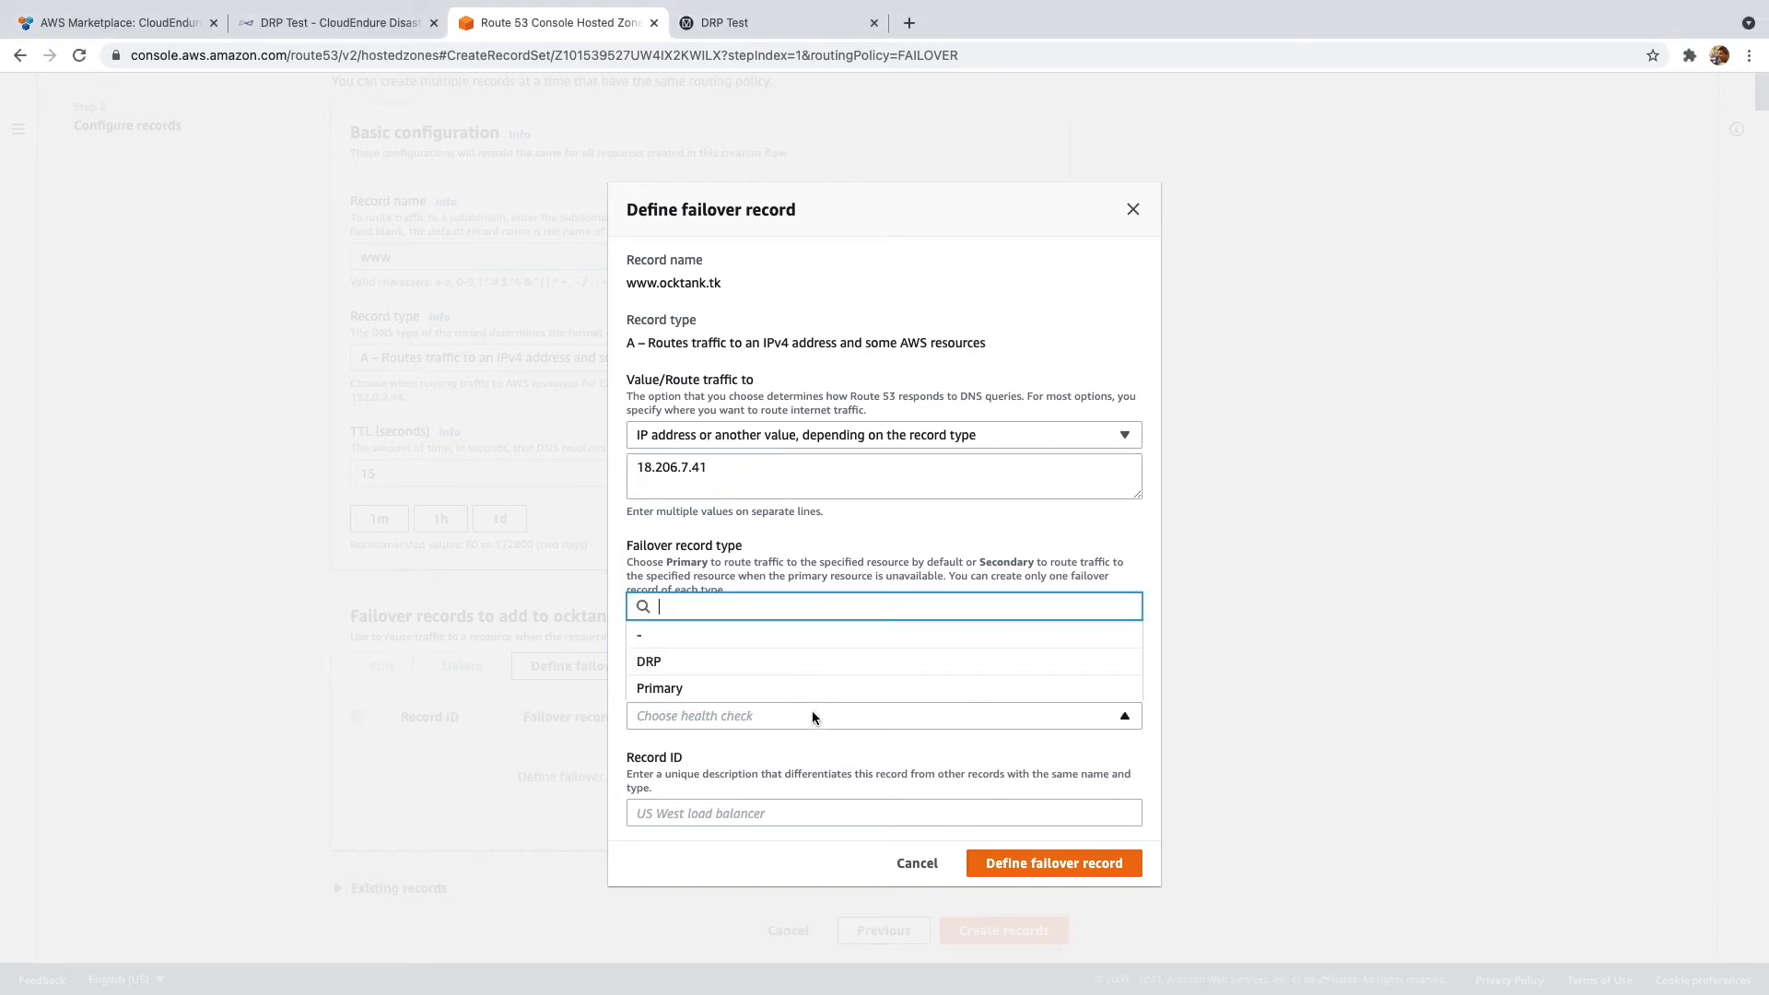
click(726, 697)
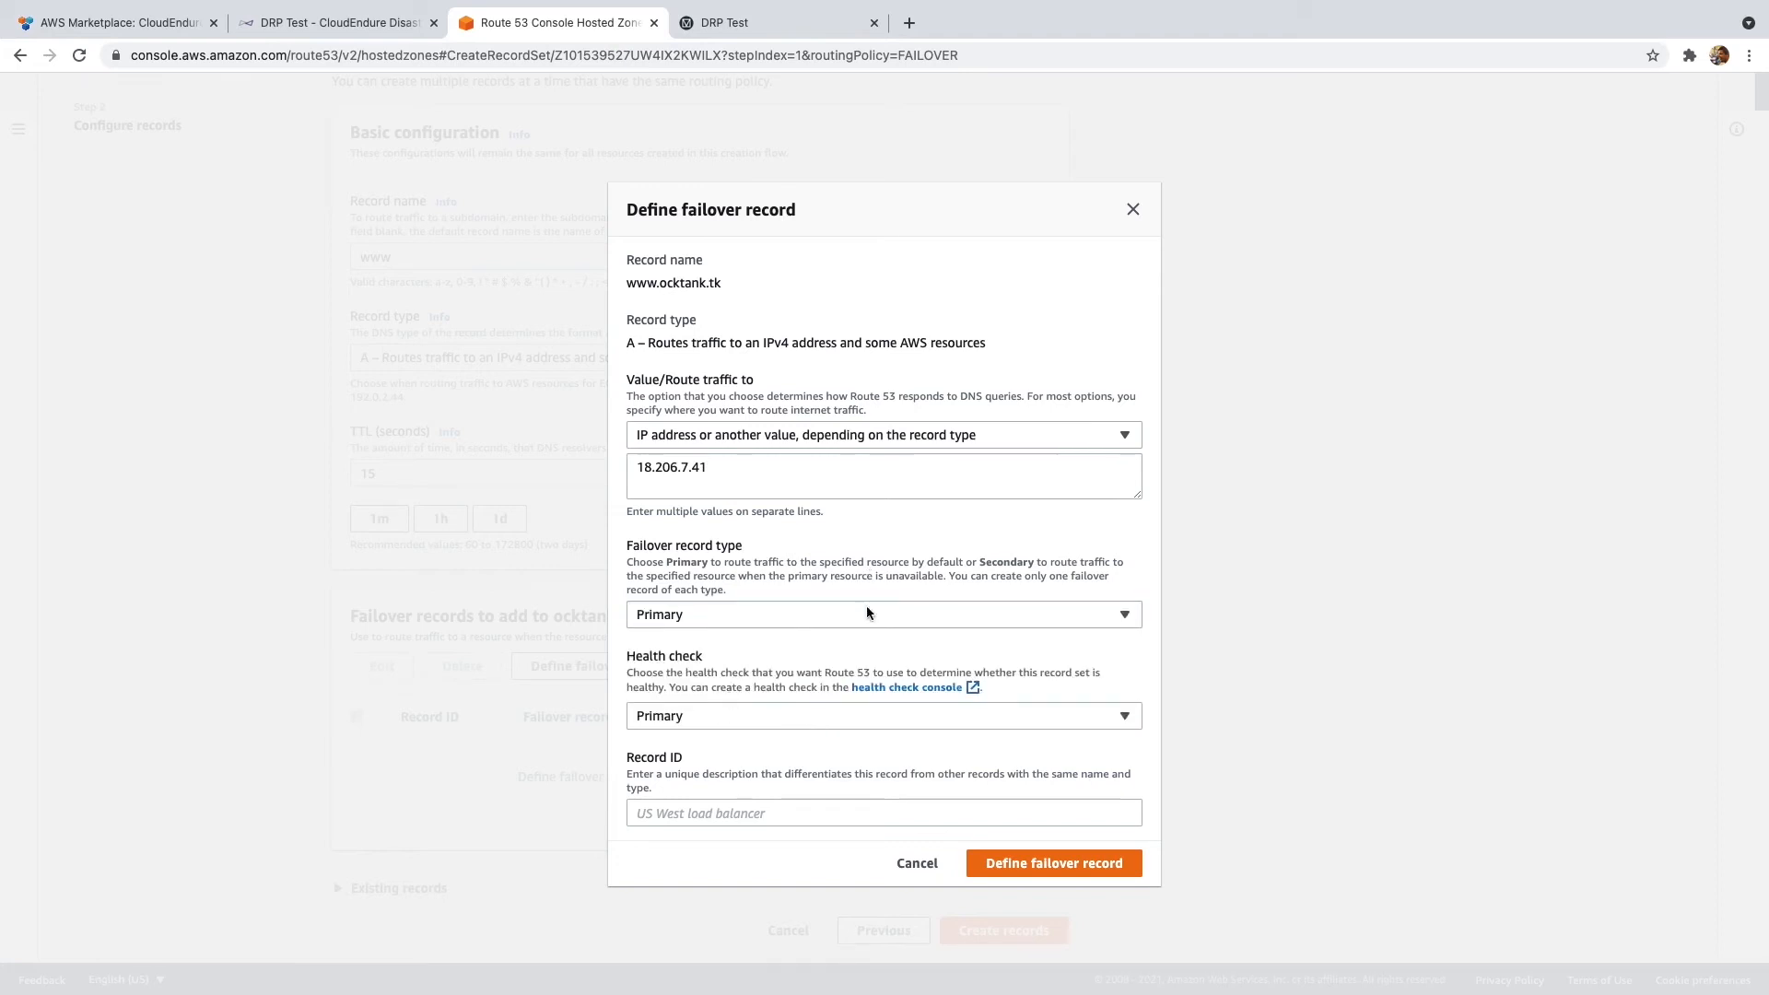
click(812, 825)
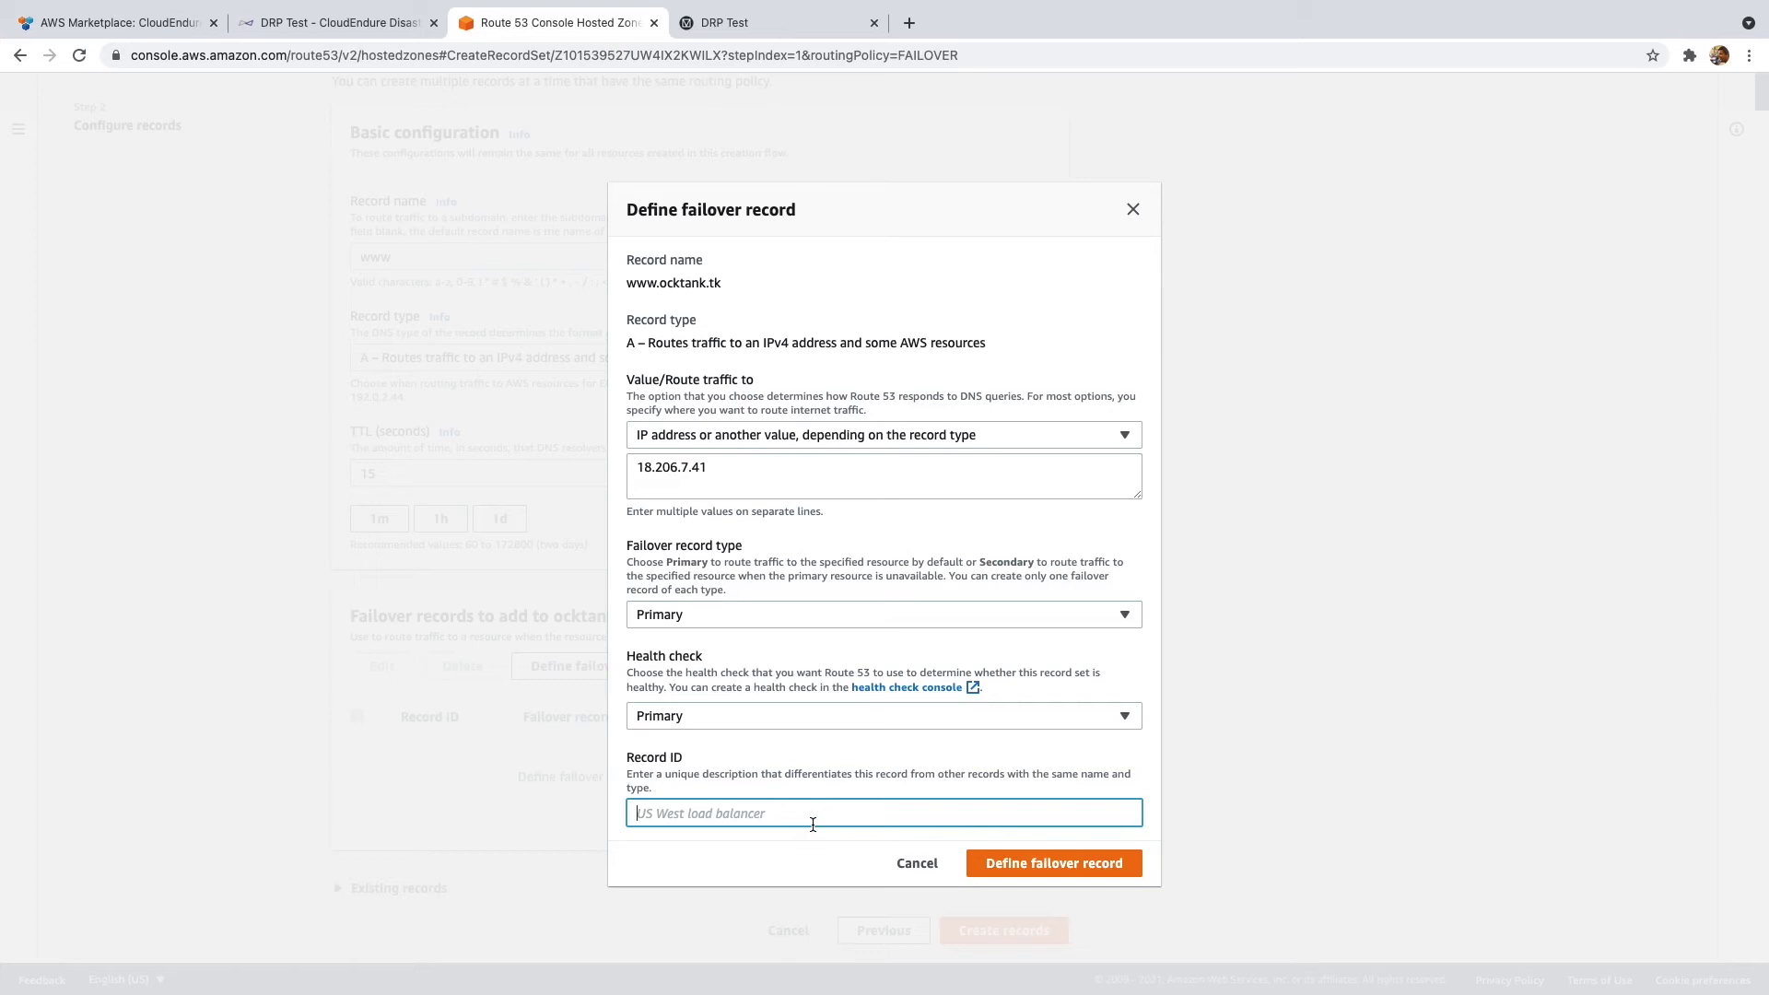
text(Primary)
click(1044, 869)
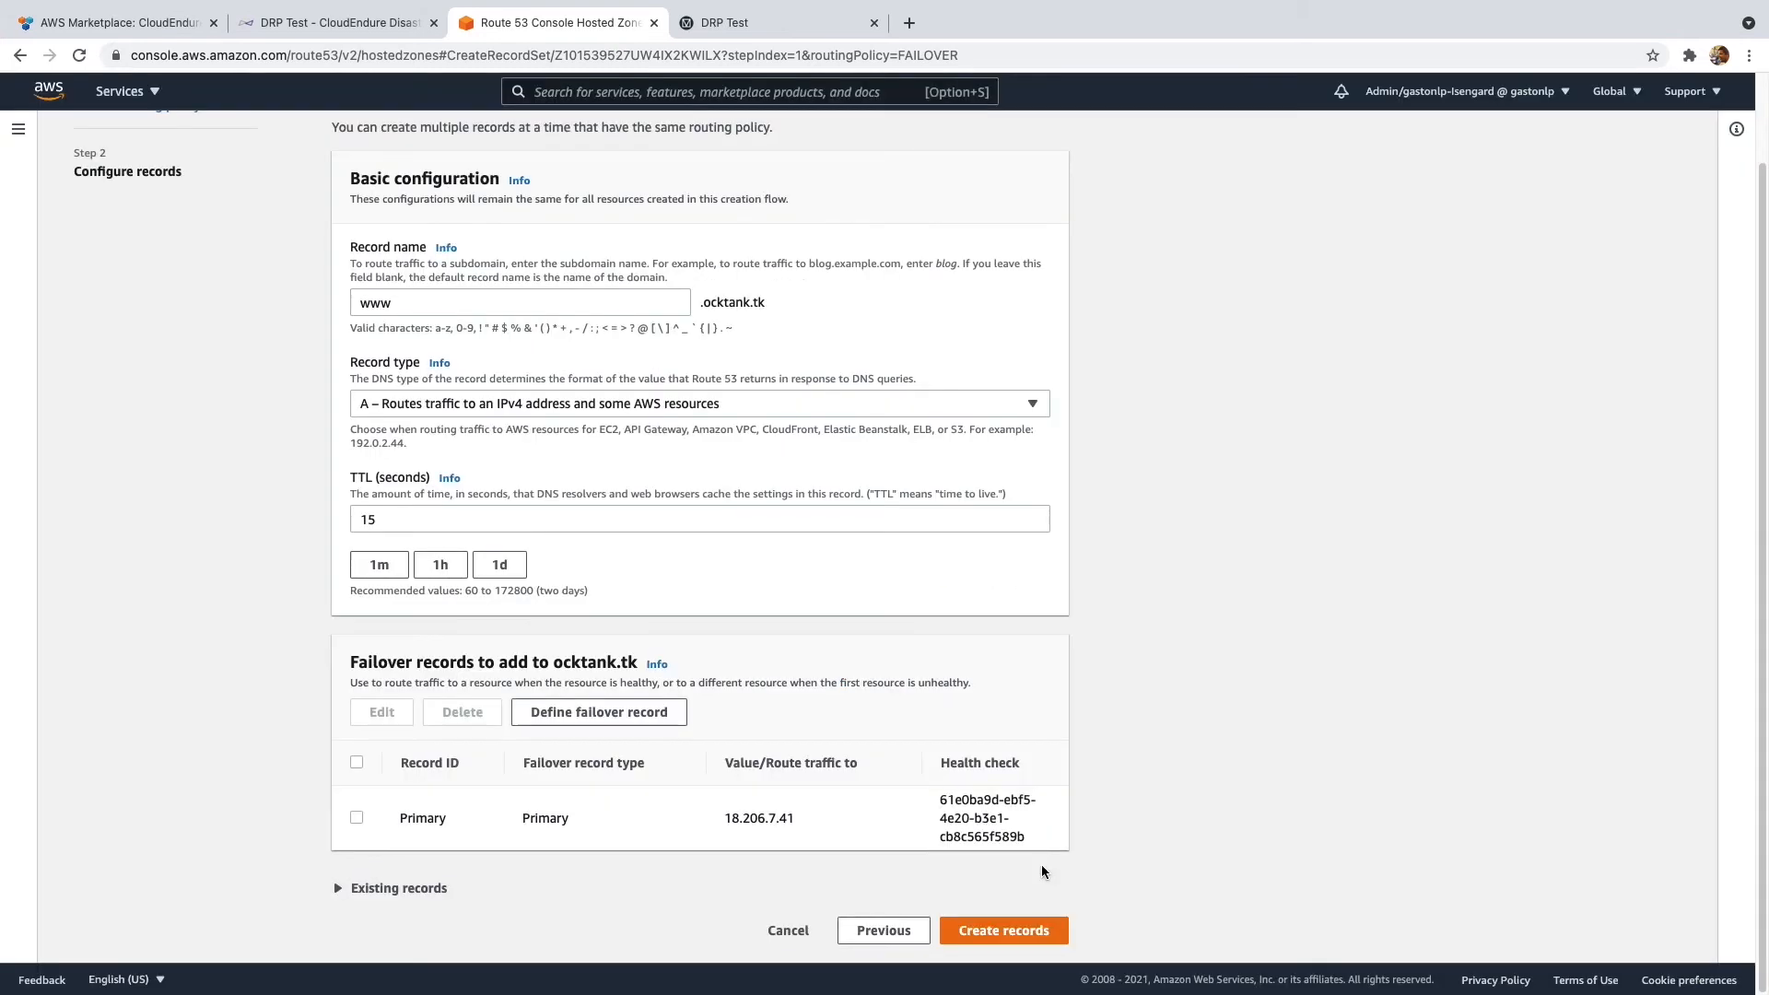
click(1028, 944)
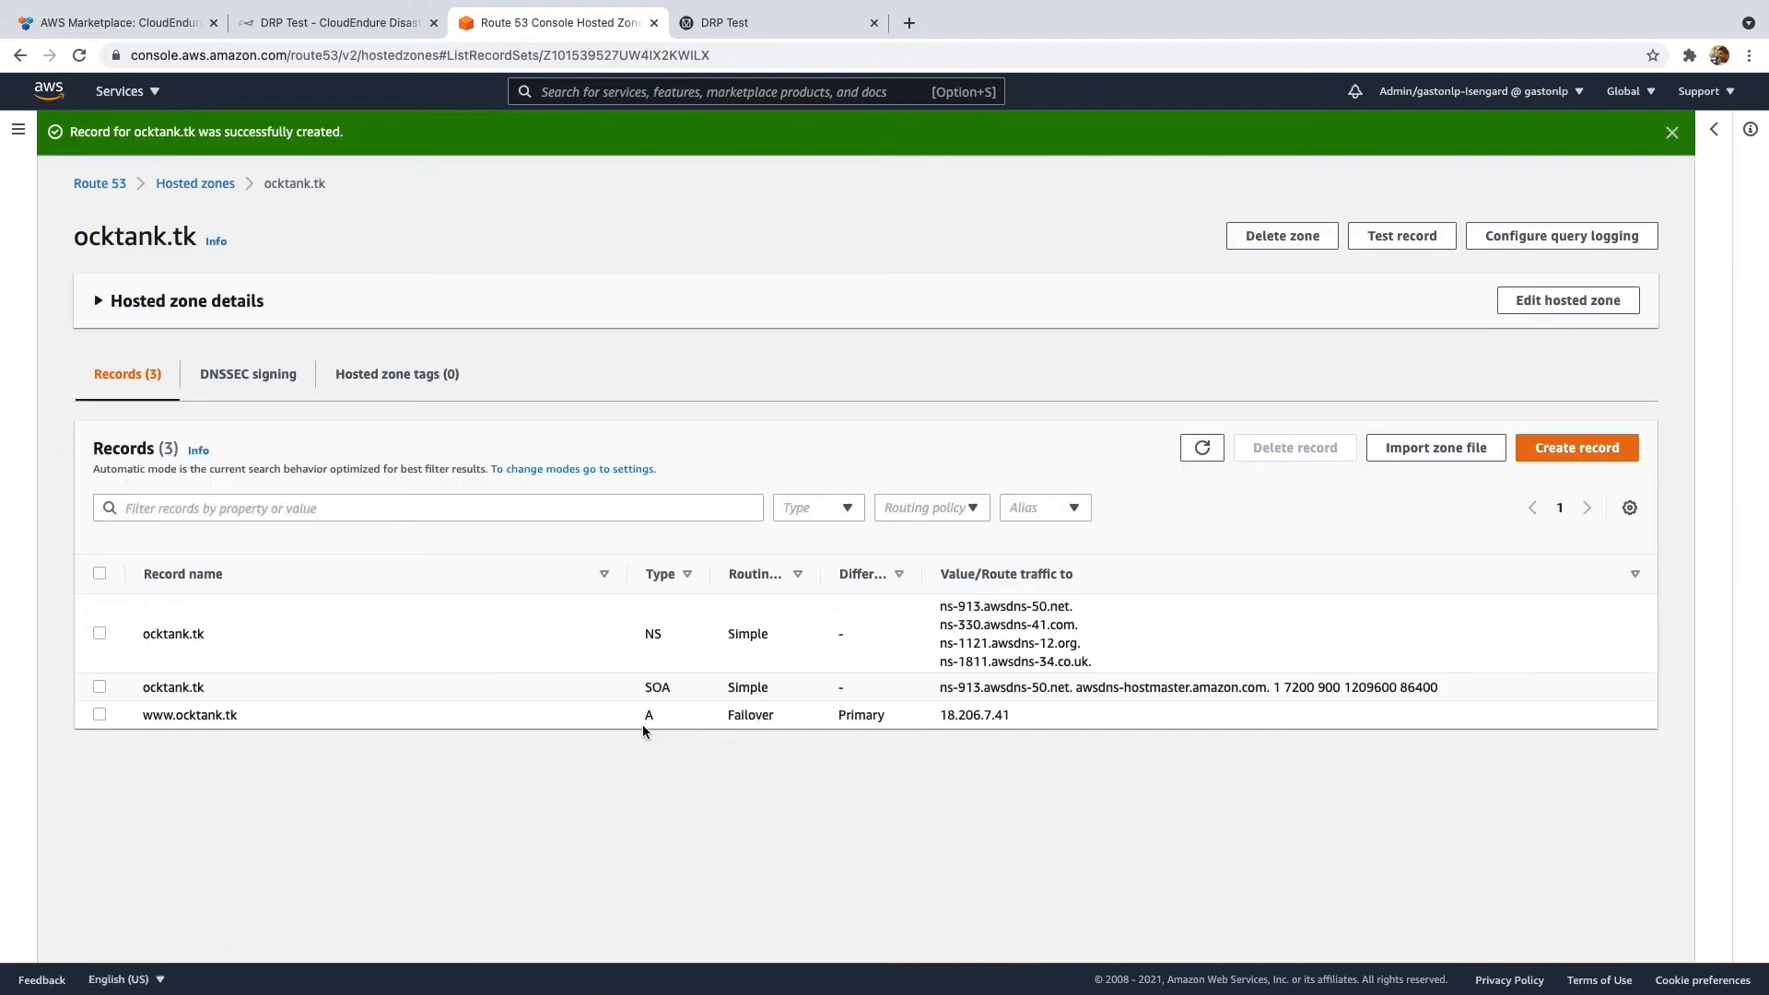
click(100, 715)
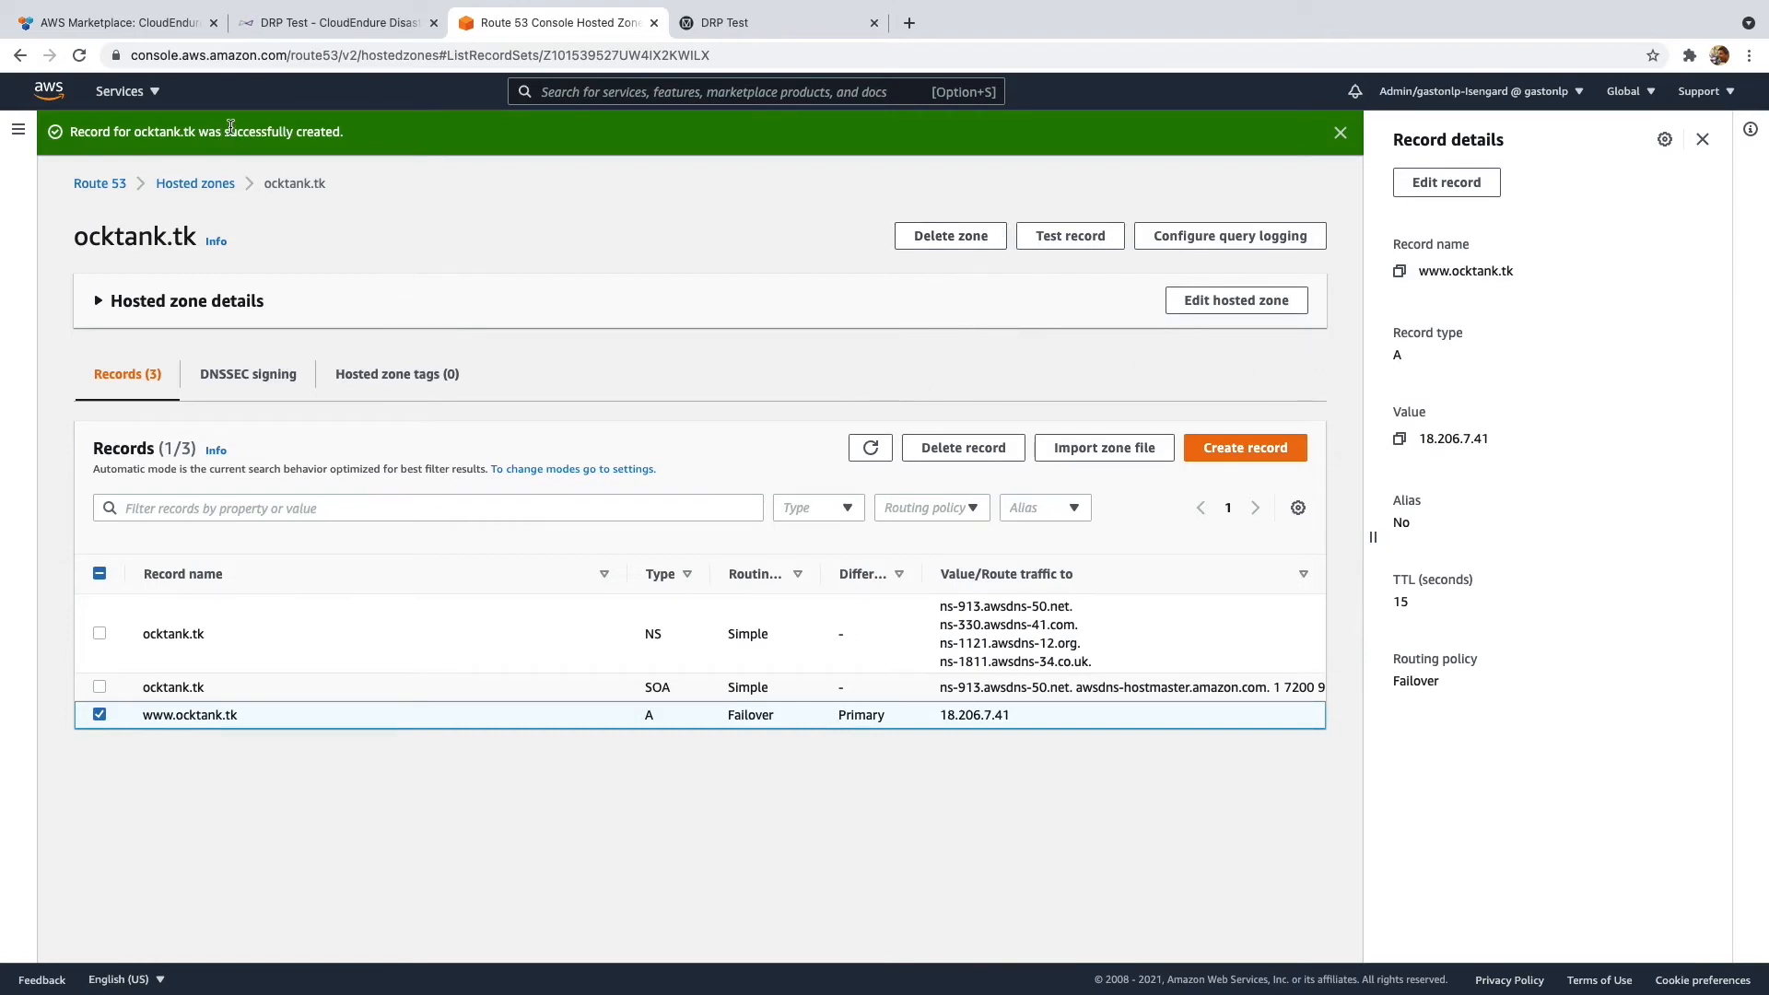
click(18, 130)
click(96, 255)
click(318, 140)
- Name the health check Secondary, monitoring IP 3.13.22.12 on port 80 over HTTP
click(734, 296)
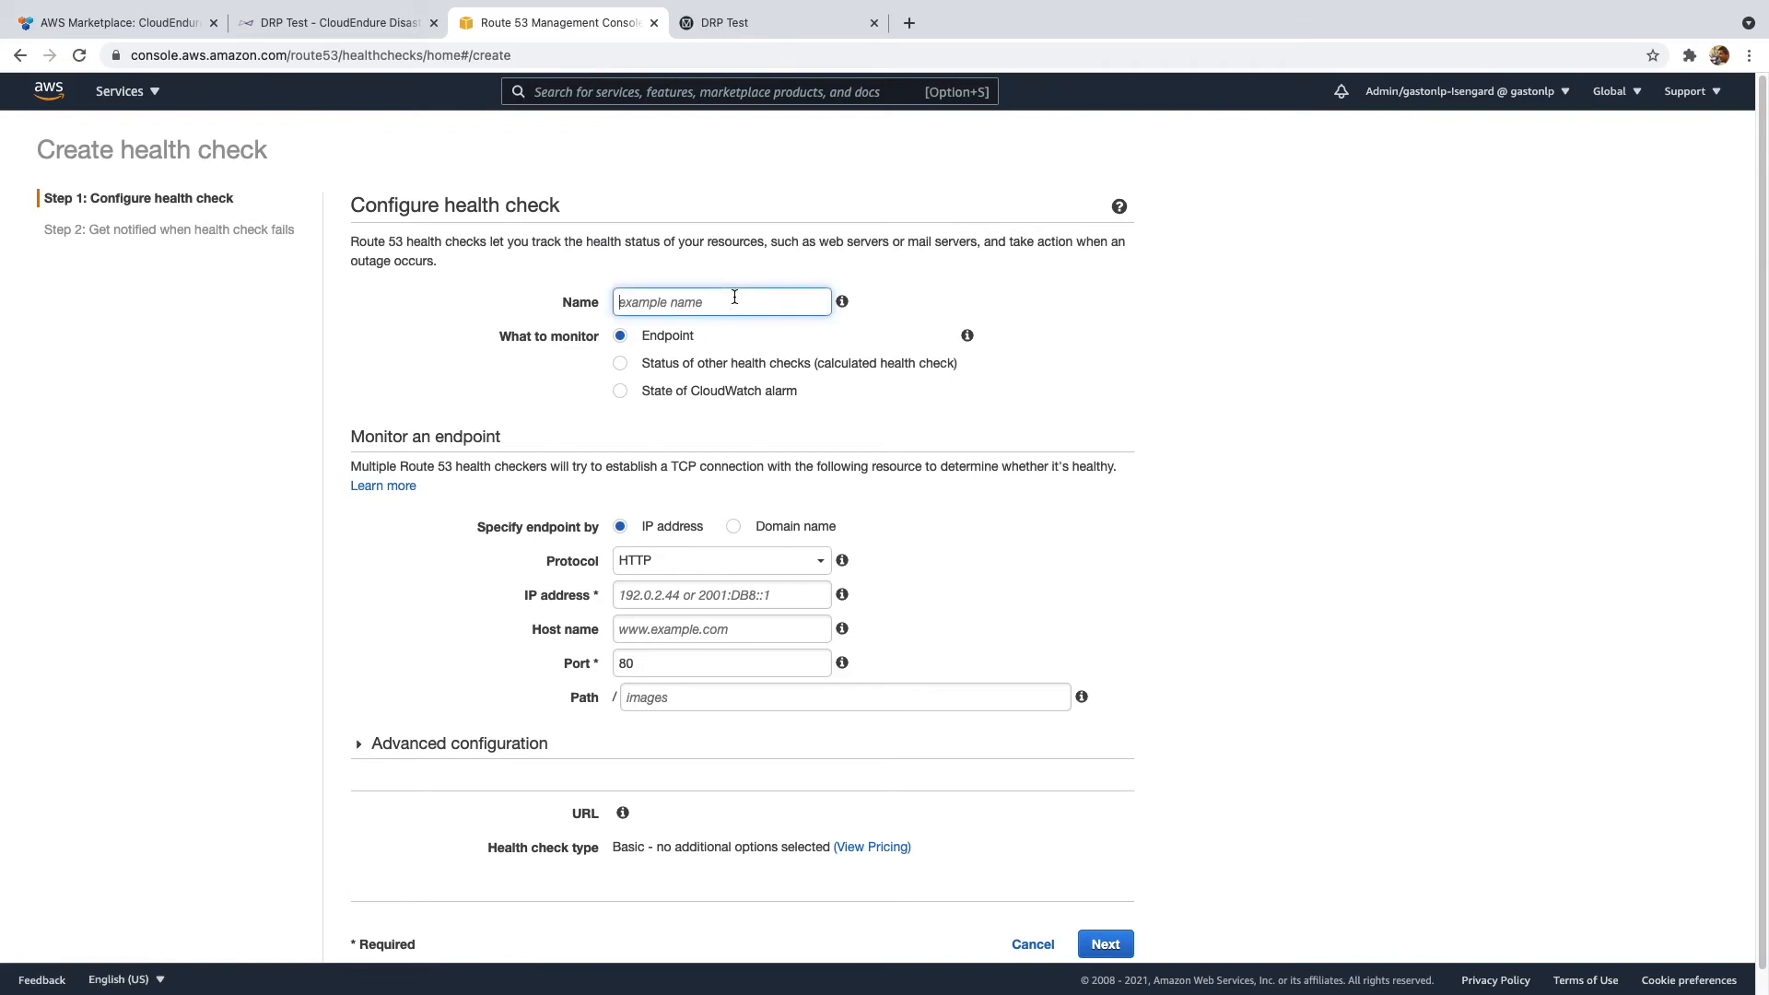
text(Secondary)
key(super+Tab)
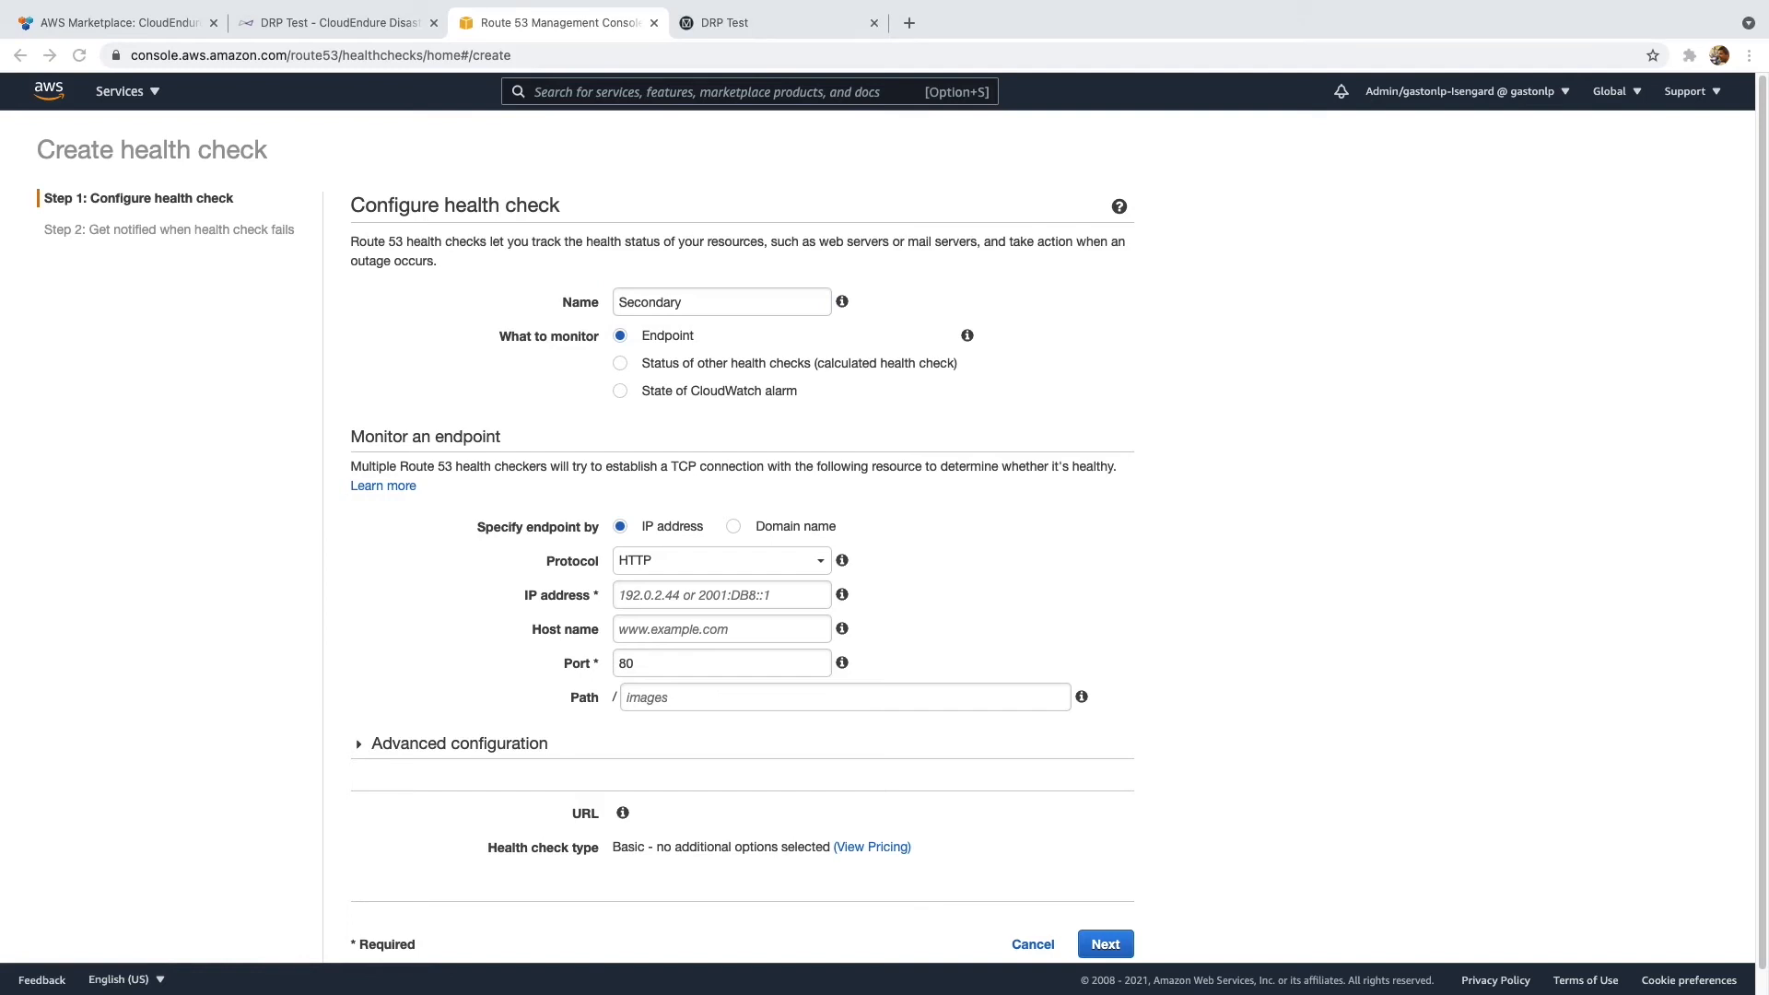
click(768, 600)
text(3.13.22.12)
click(705, 663)
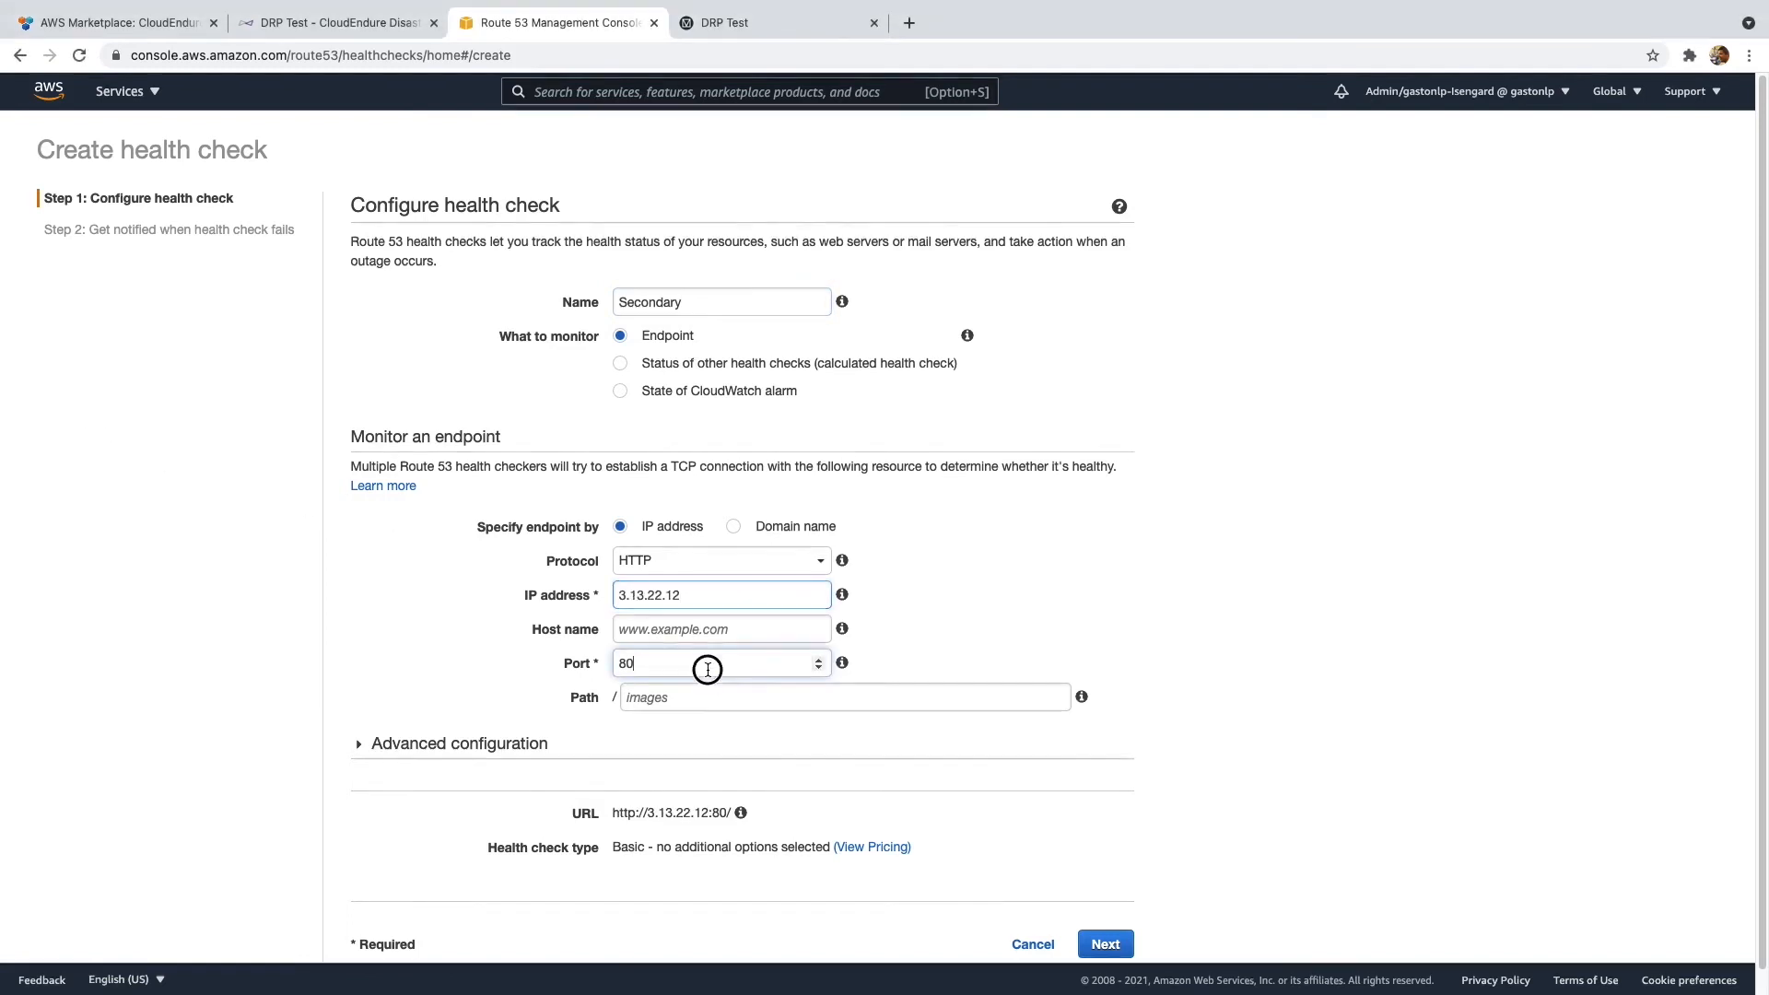
scroll(713, 616, down, 1)
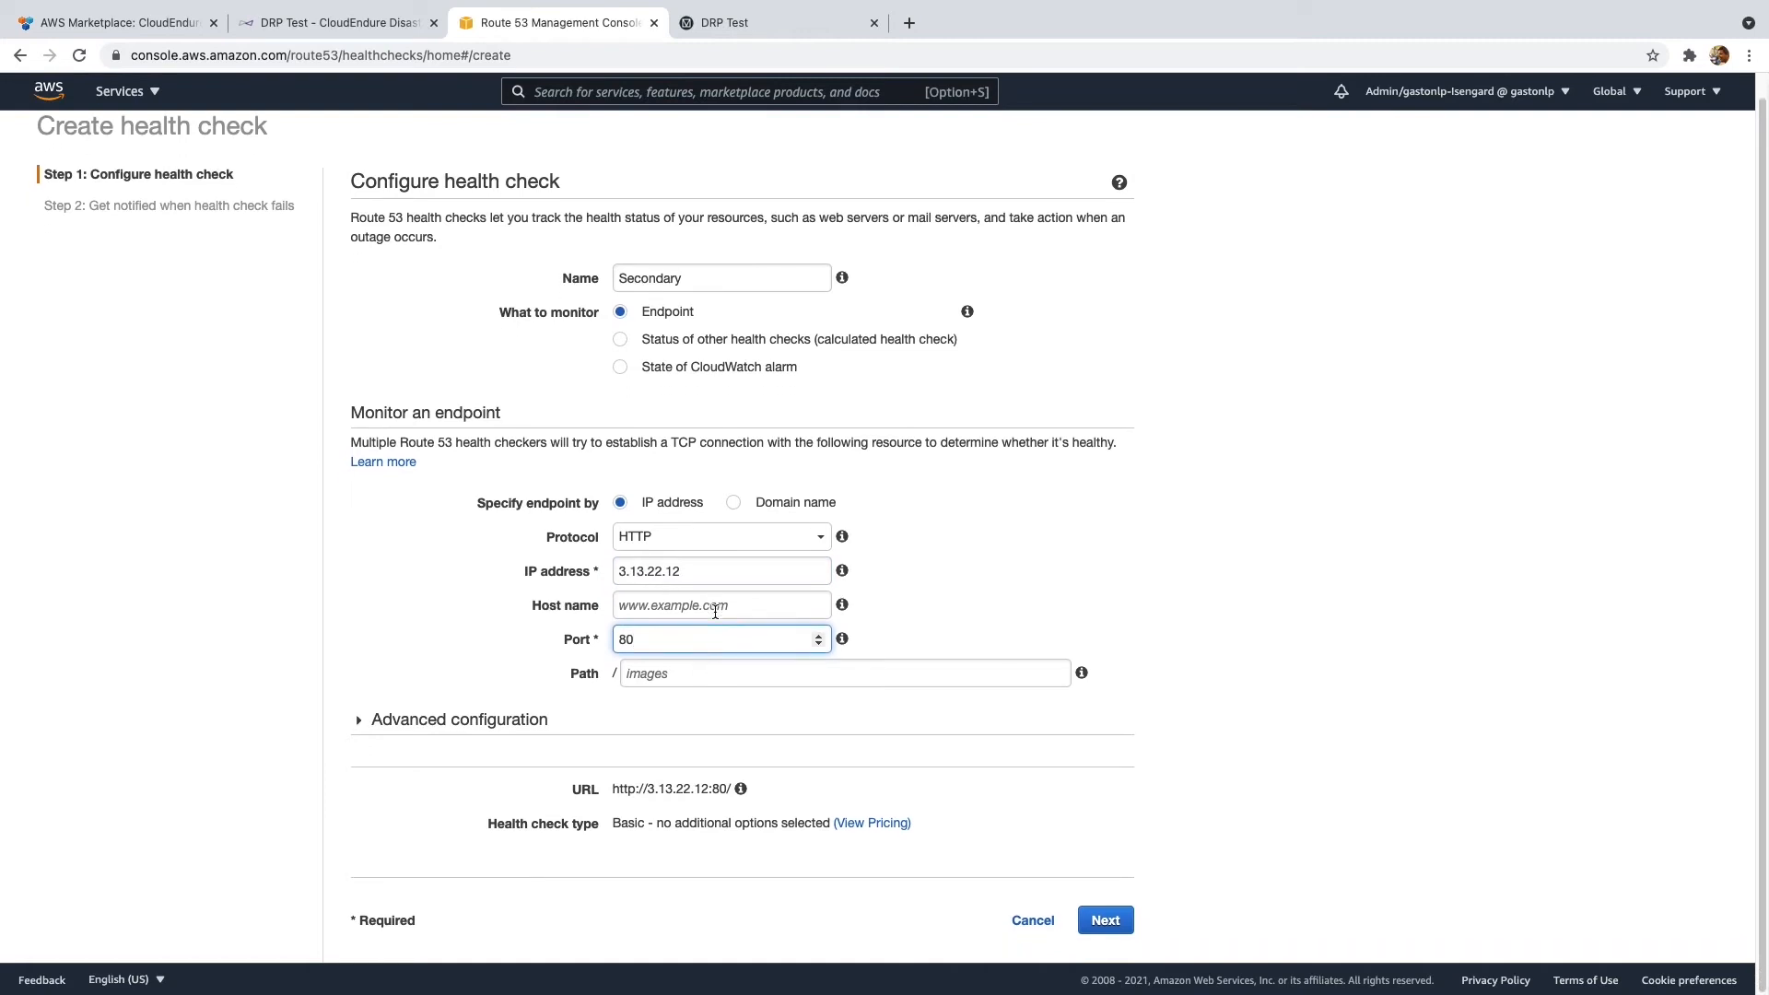
click(686, 541)
click(686, 558)
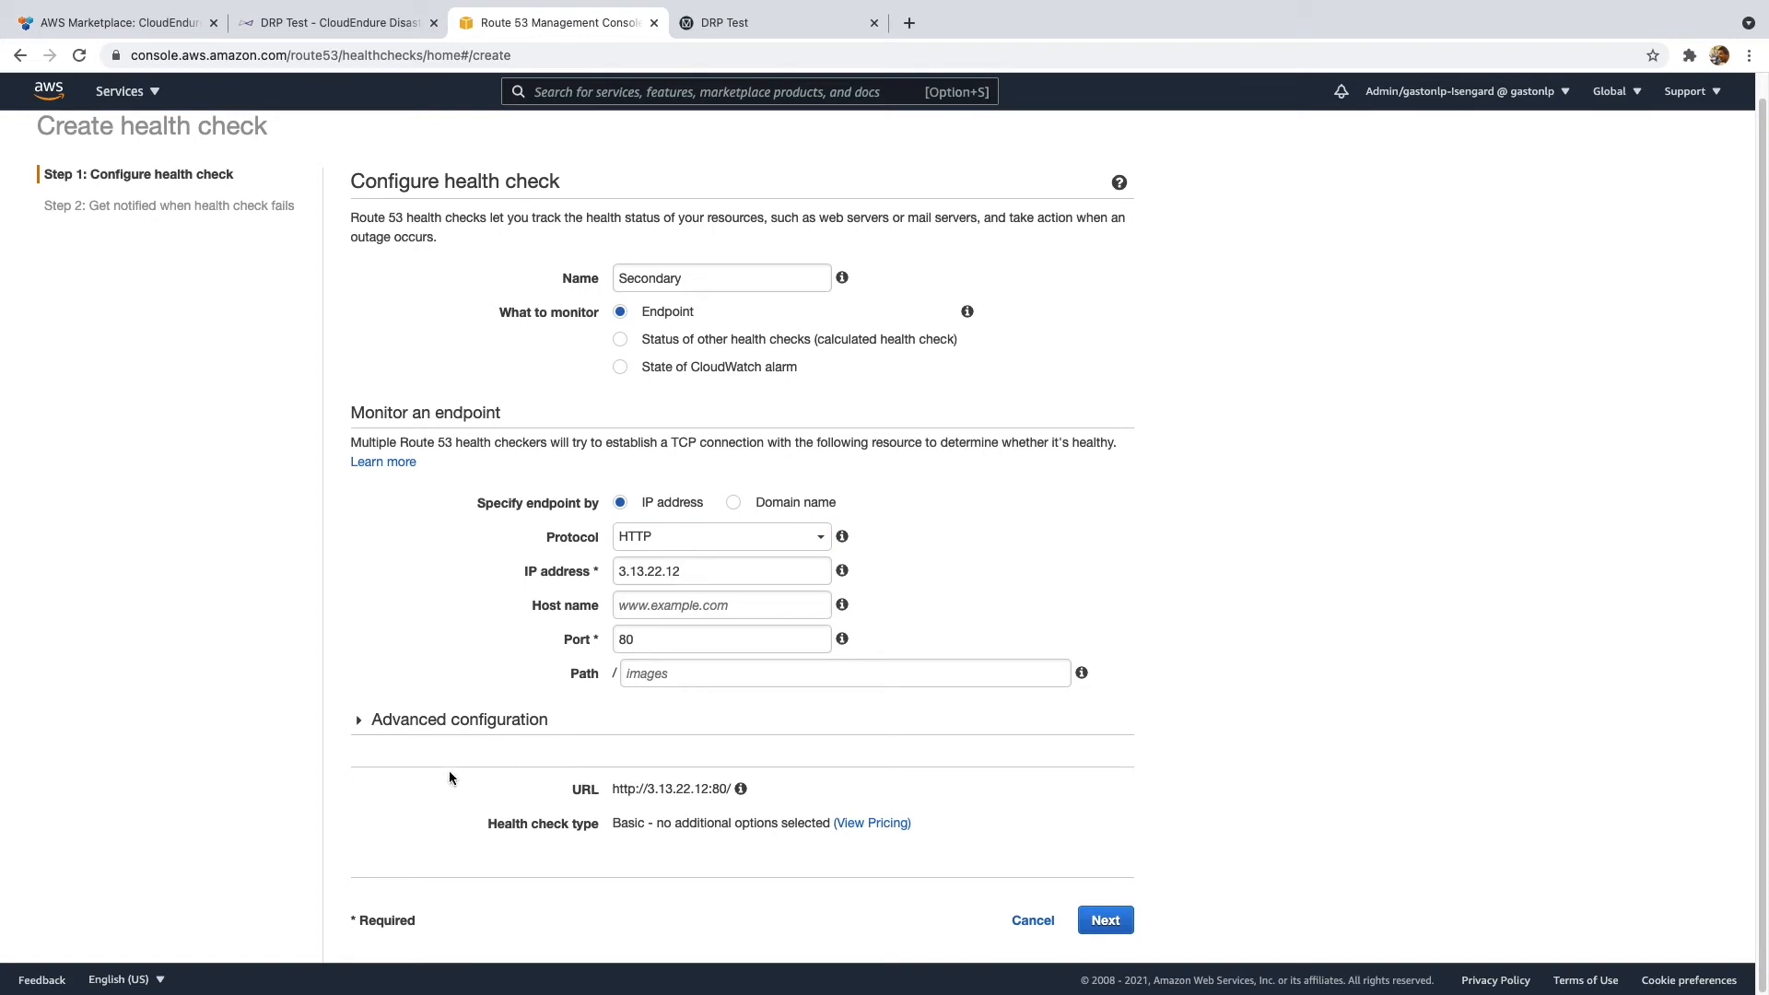
- Use a fast 10-second interval with failure threshold 1, and create it without an alarm
click(371, 723)
click(854, 755)
drag(770, 798, 464, 781)
text(1)
click(1162, 822)
scroll(965, 783, down, 1)
scroll(960, 783, down, 5)
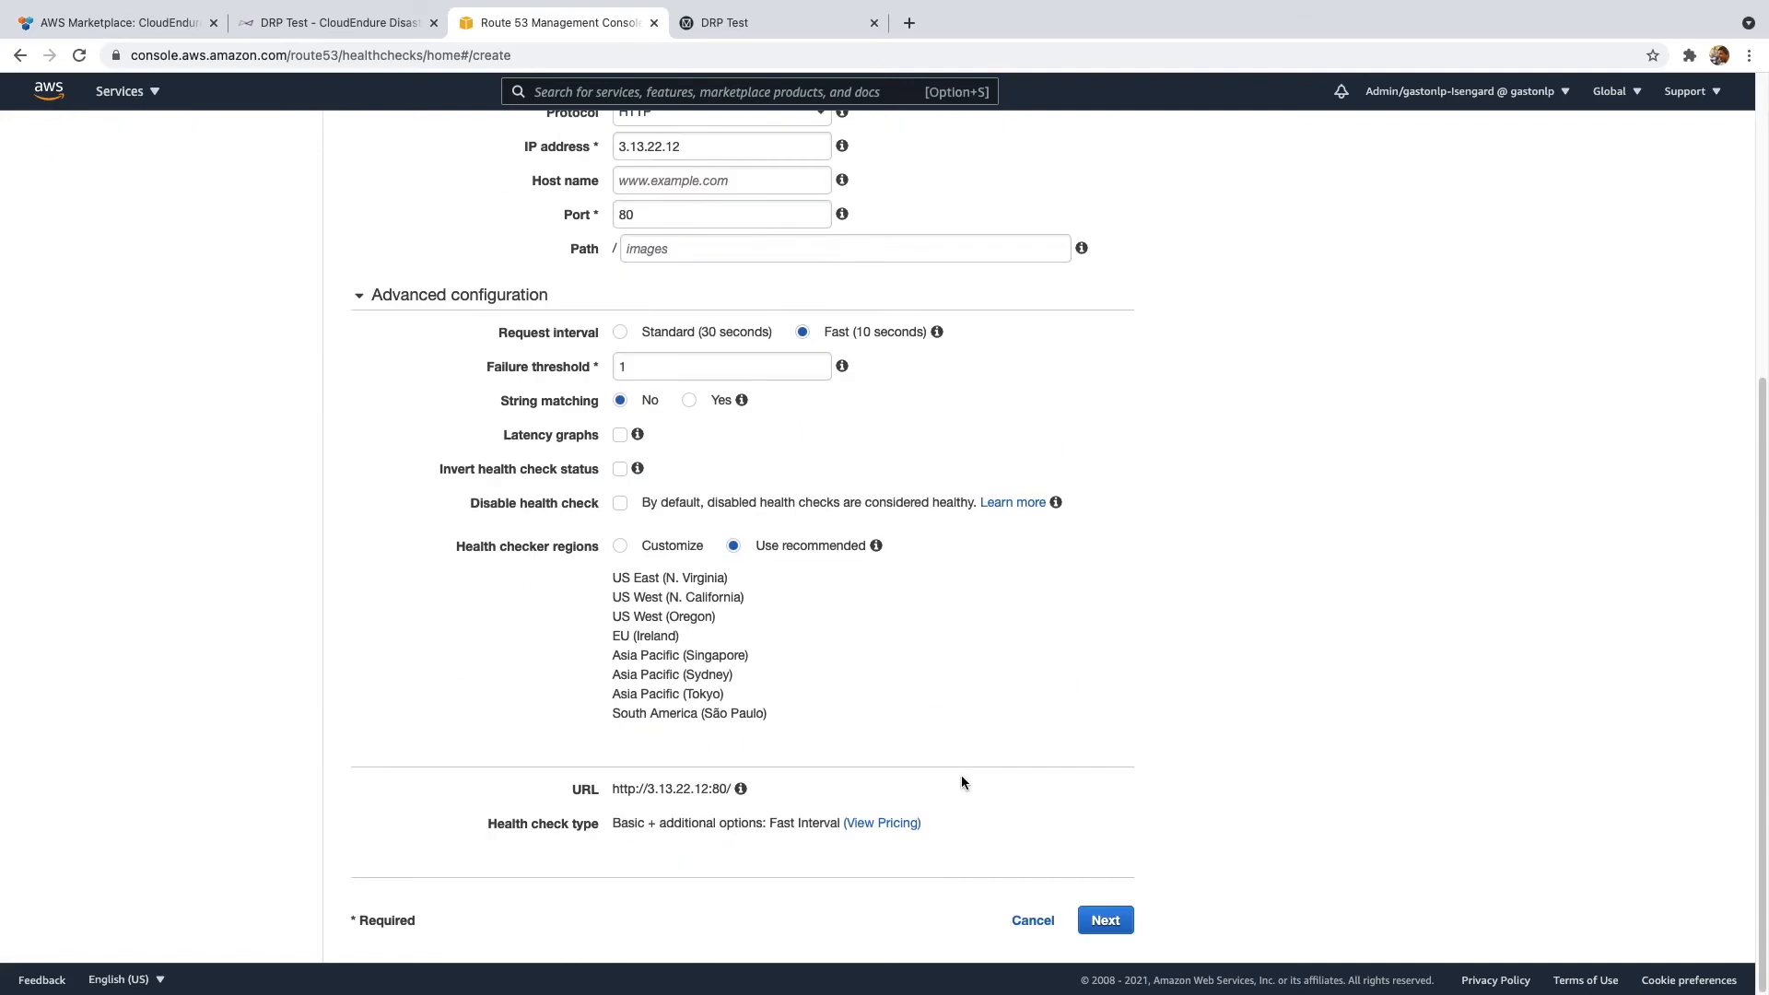
click(1121, 919)
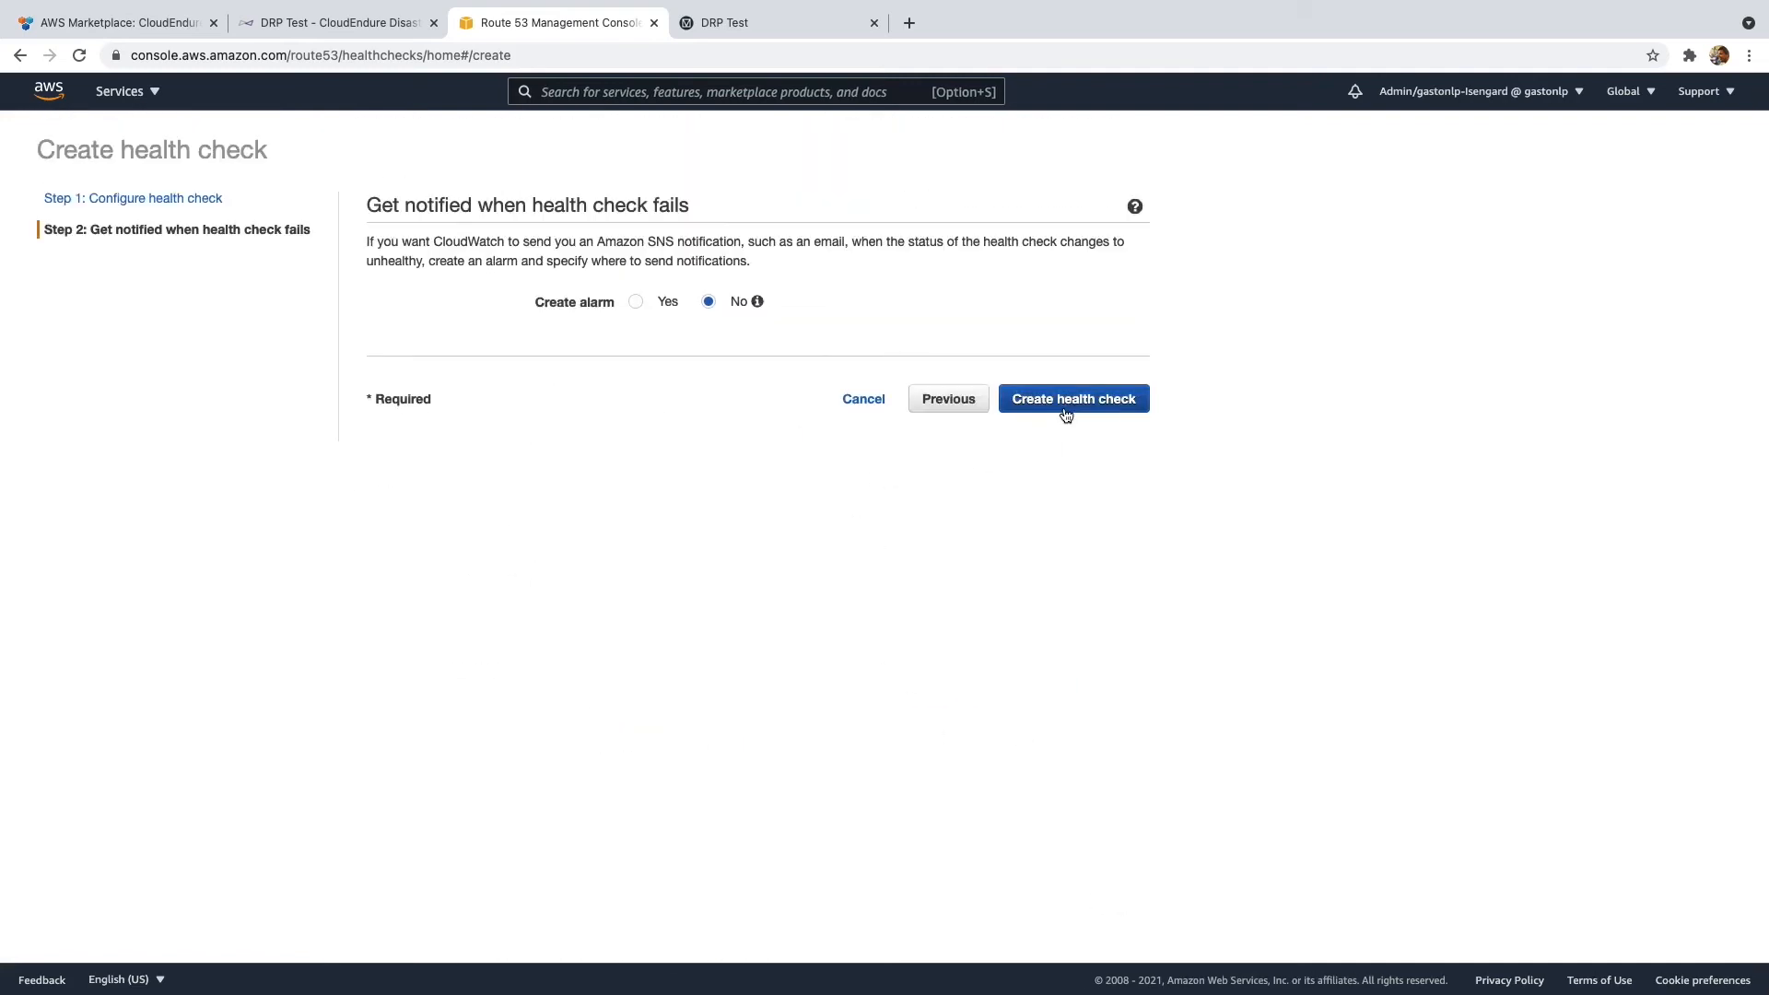
click(1066, 408)
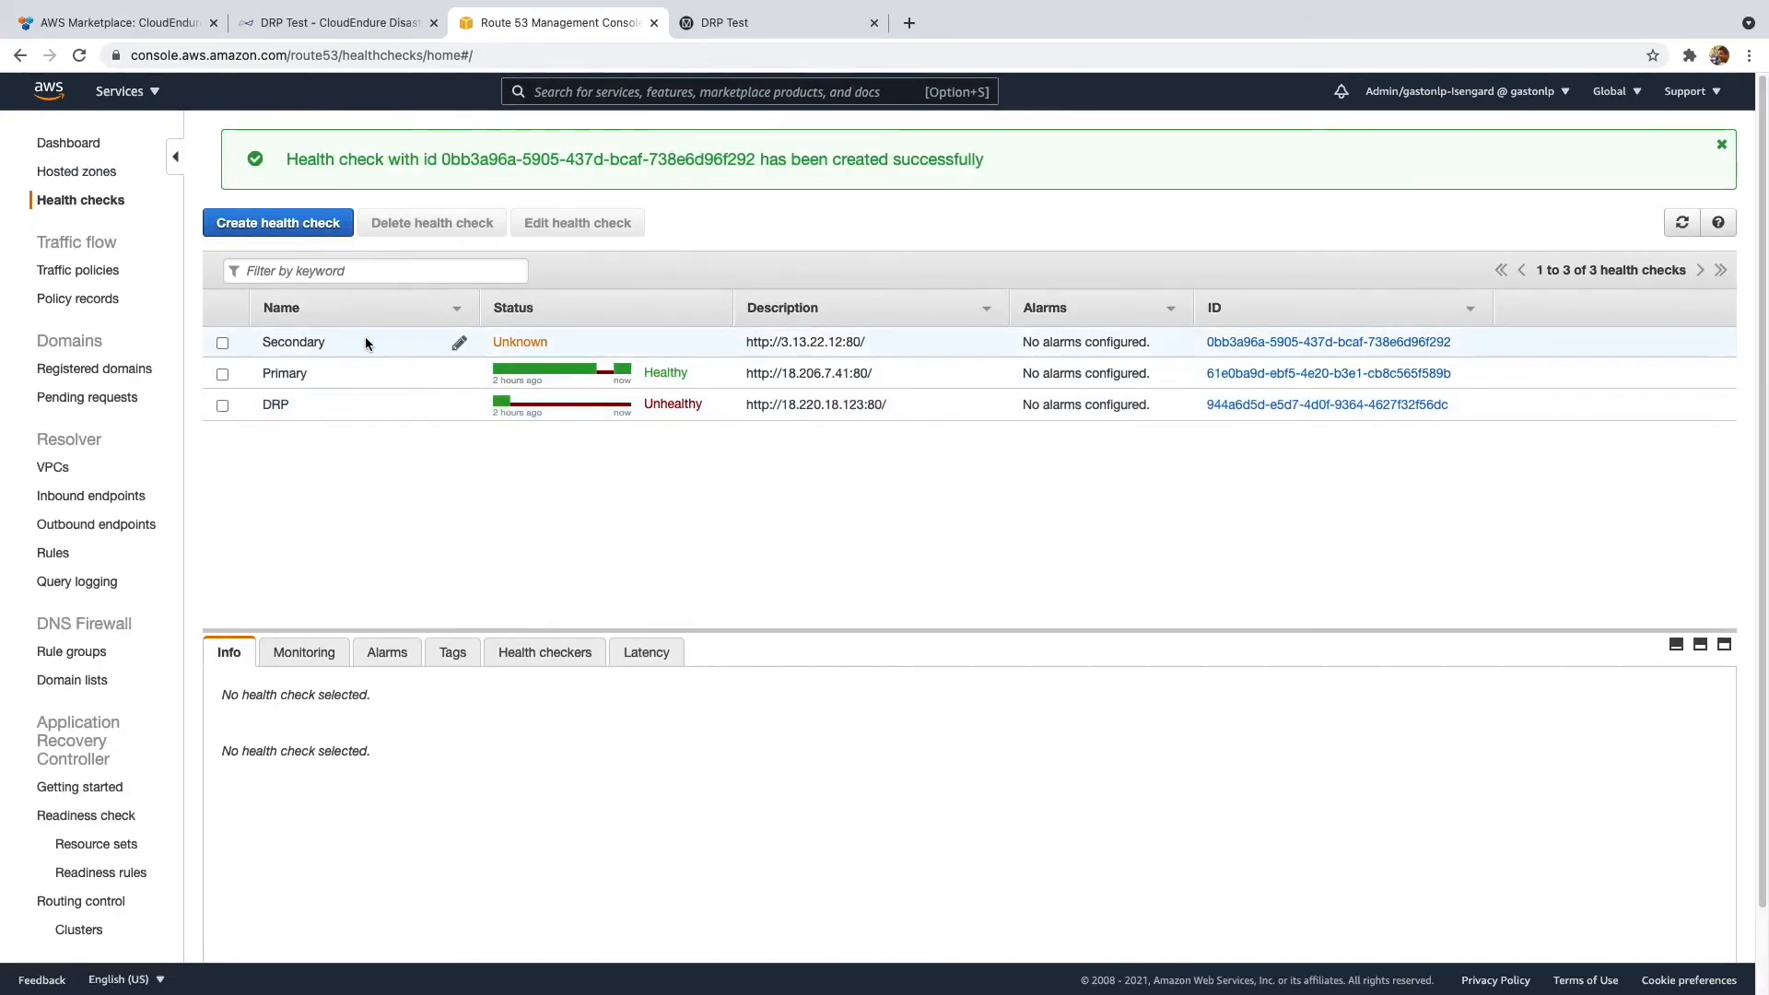
- Start another Failover record in ocktank.tk named www with TTL 15
click(366, 343)
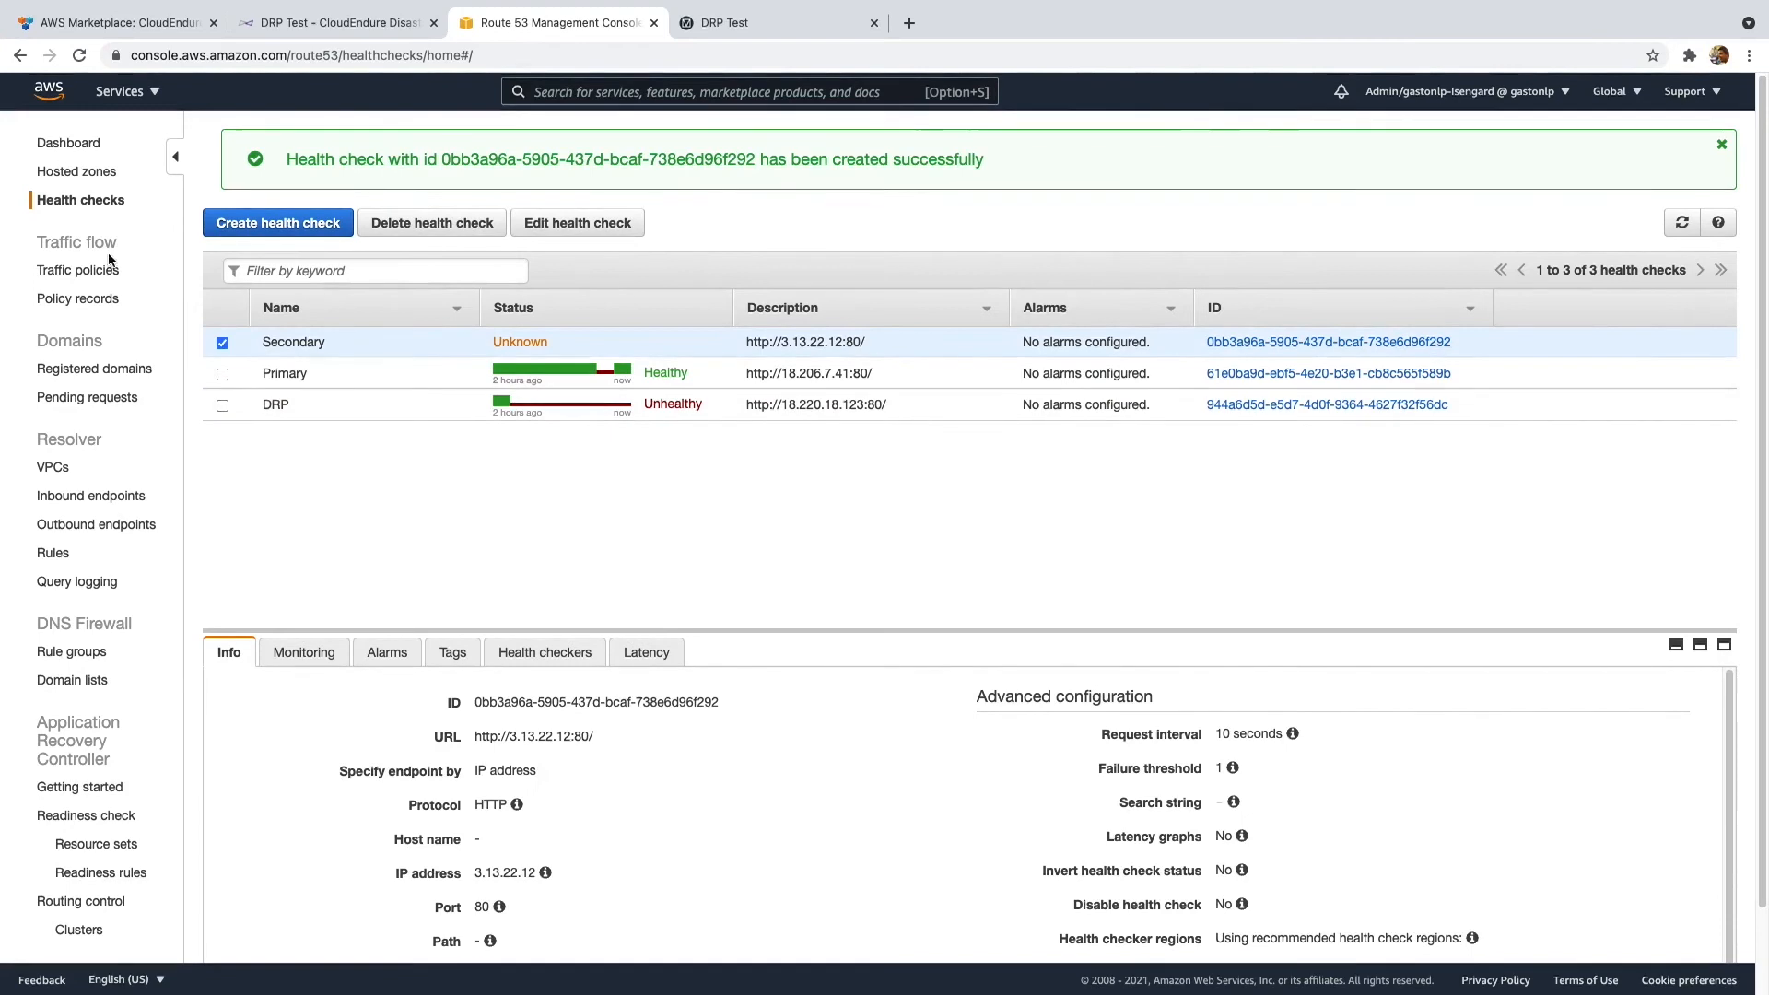
click(73, 172)
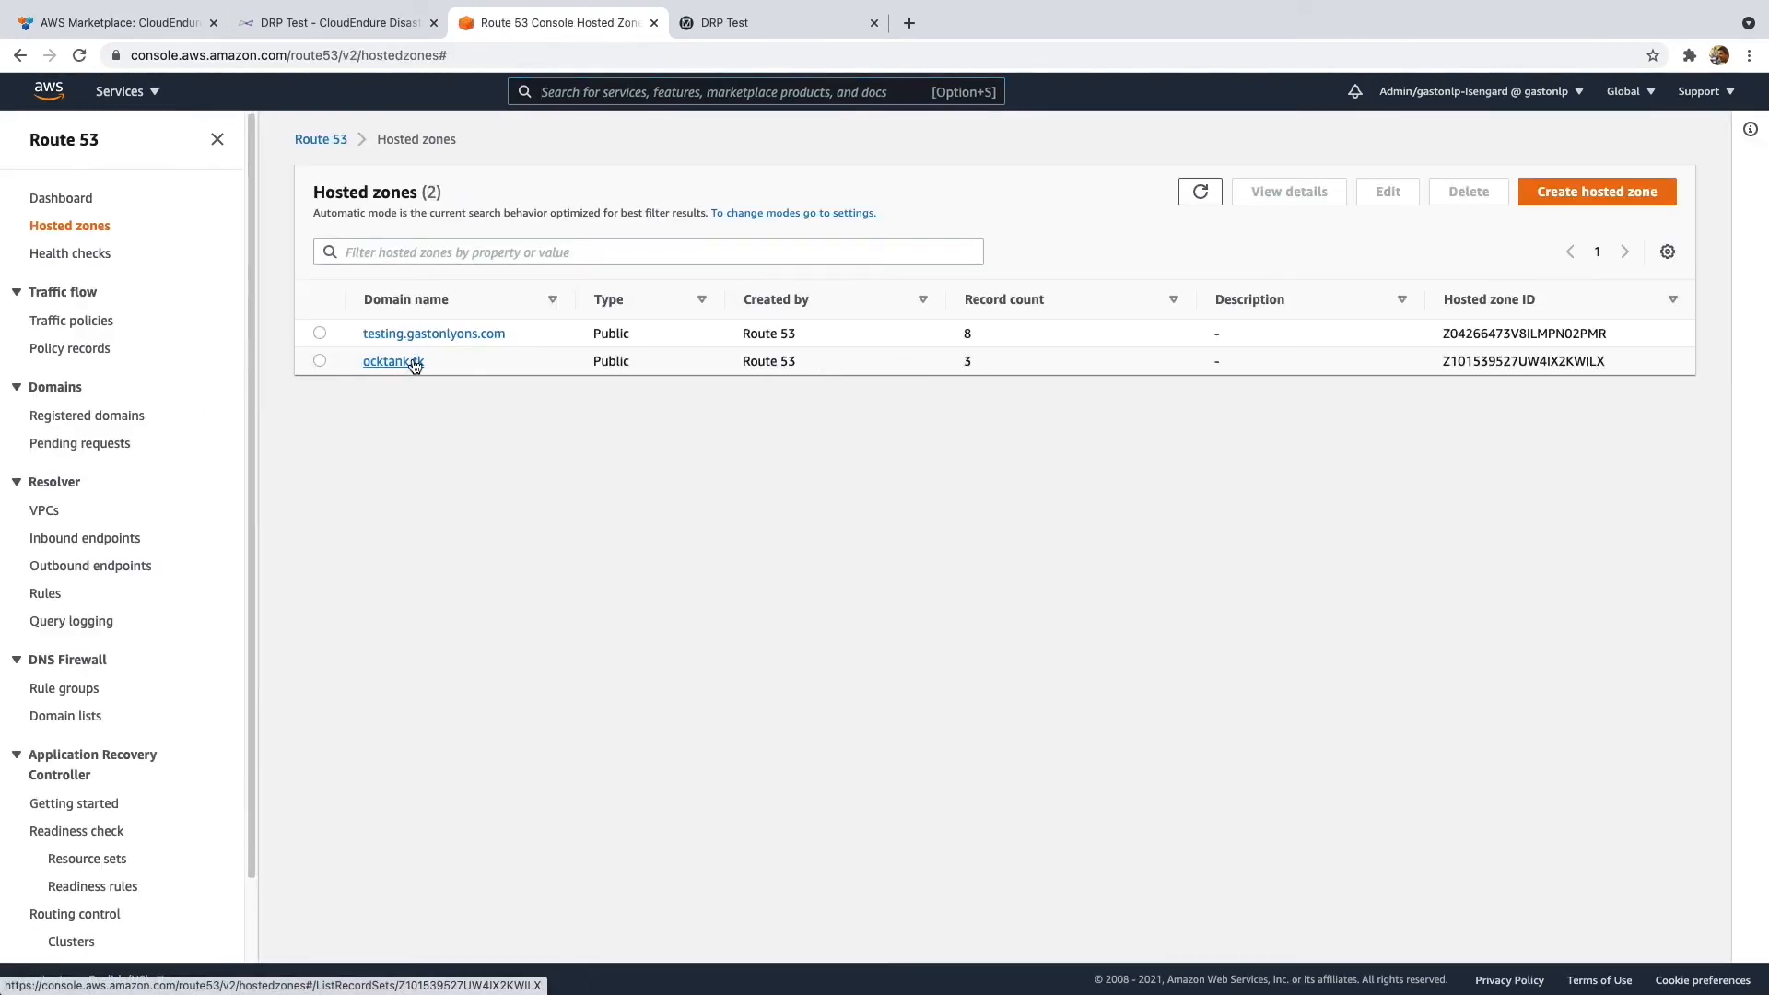
click(414, 362)
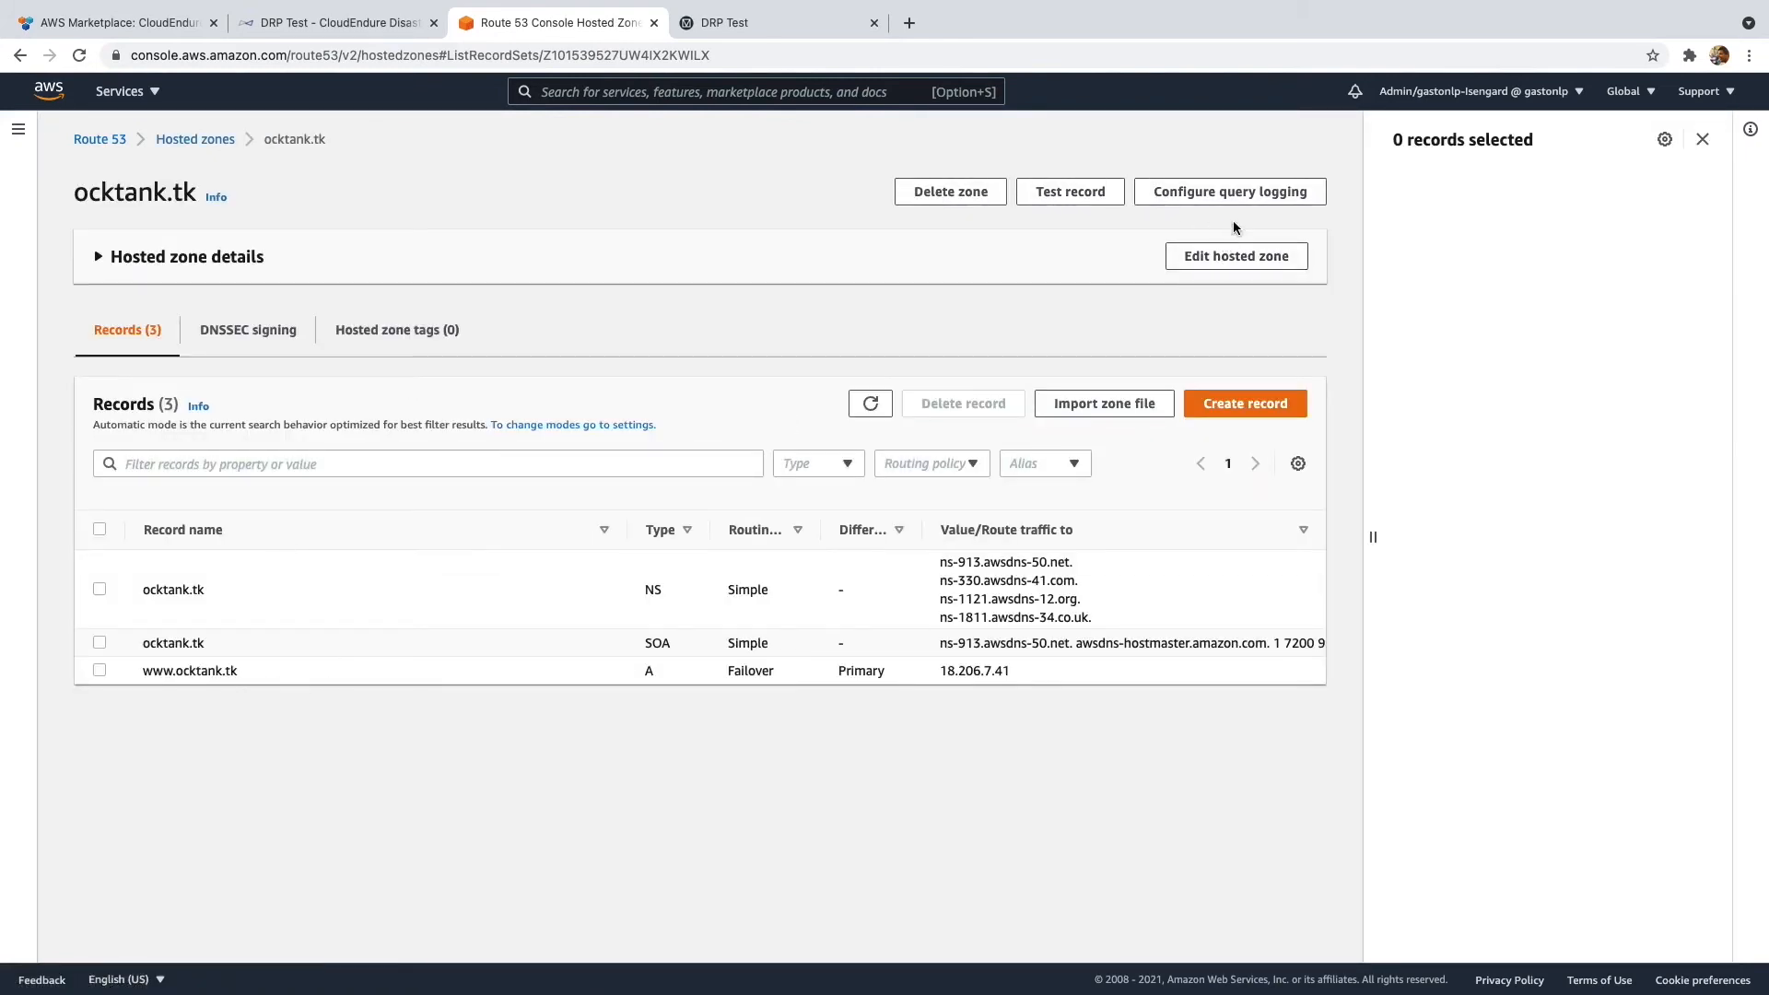
click(1253, 406)
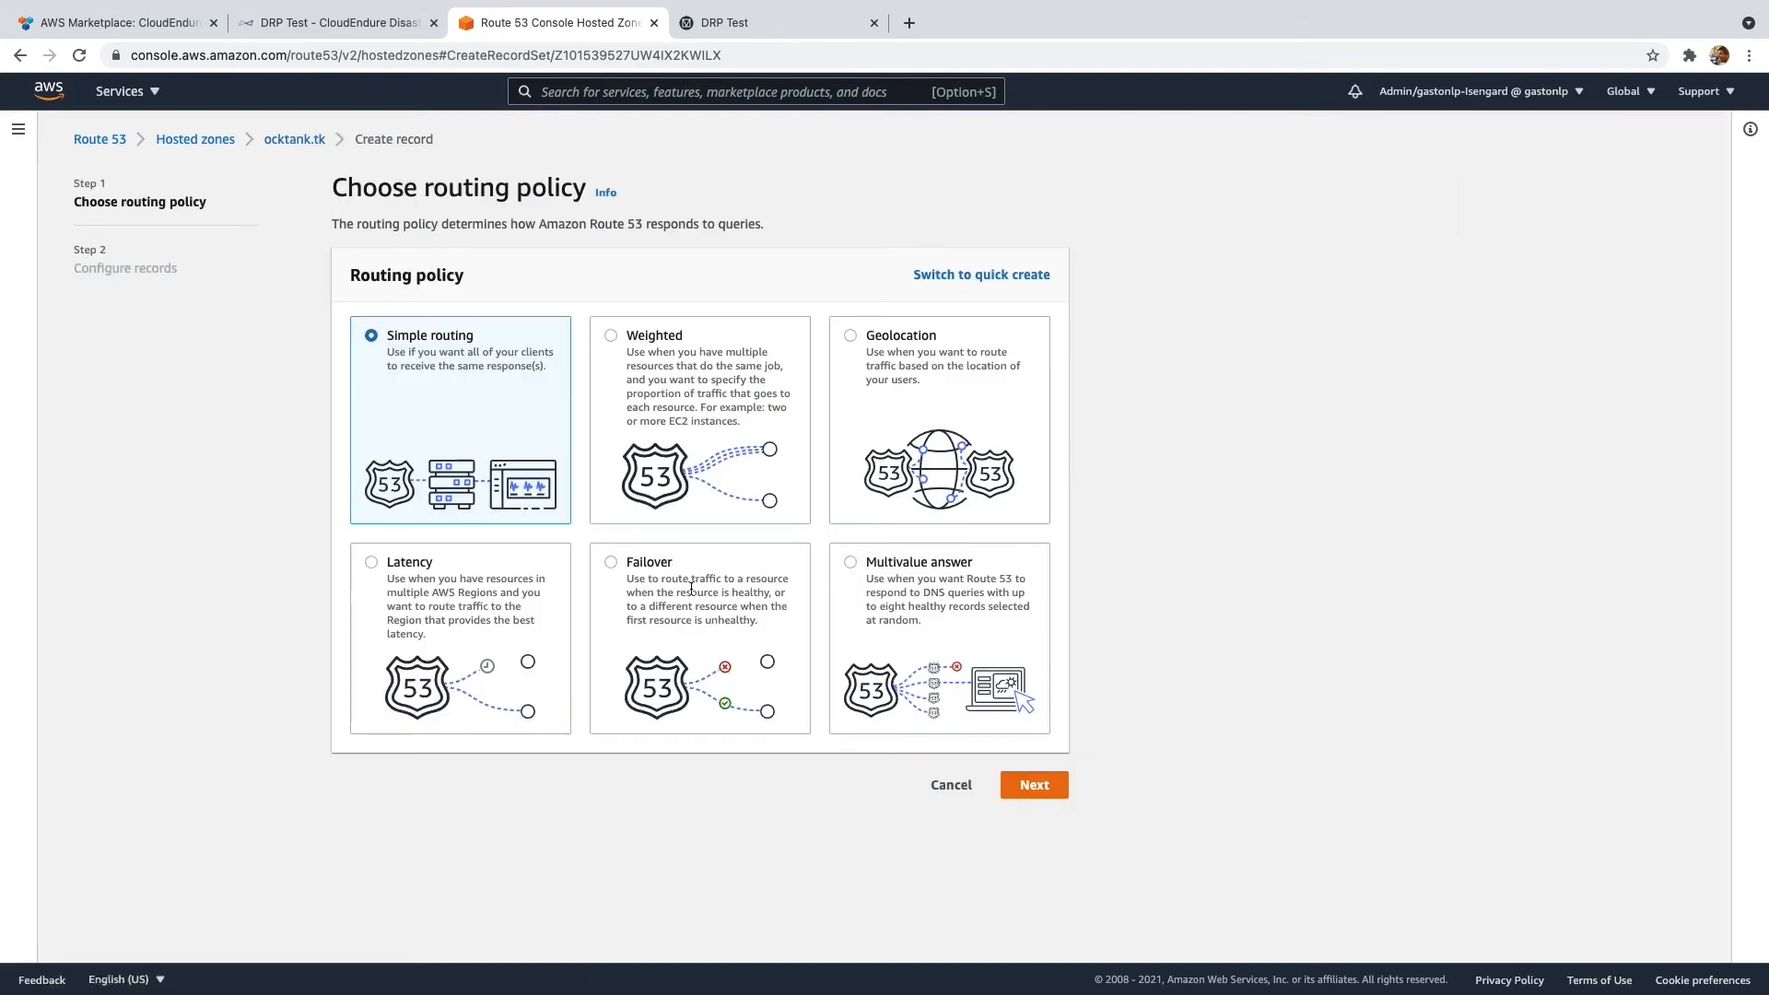
click(691, 589)
click(1033, 785)
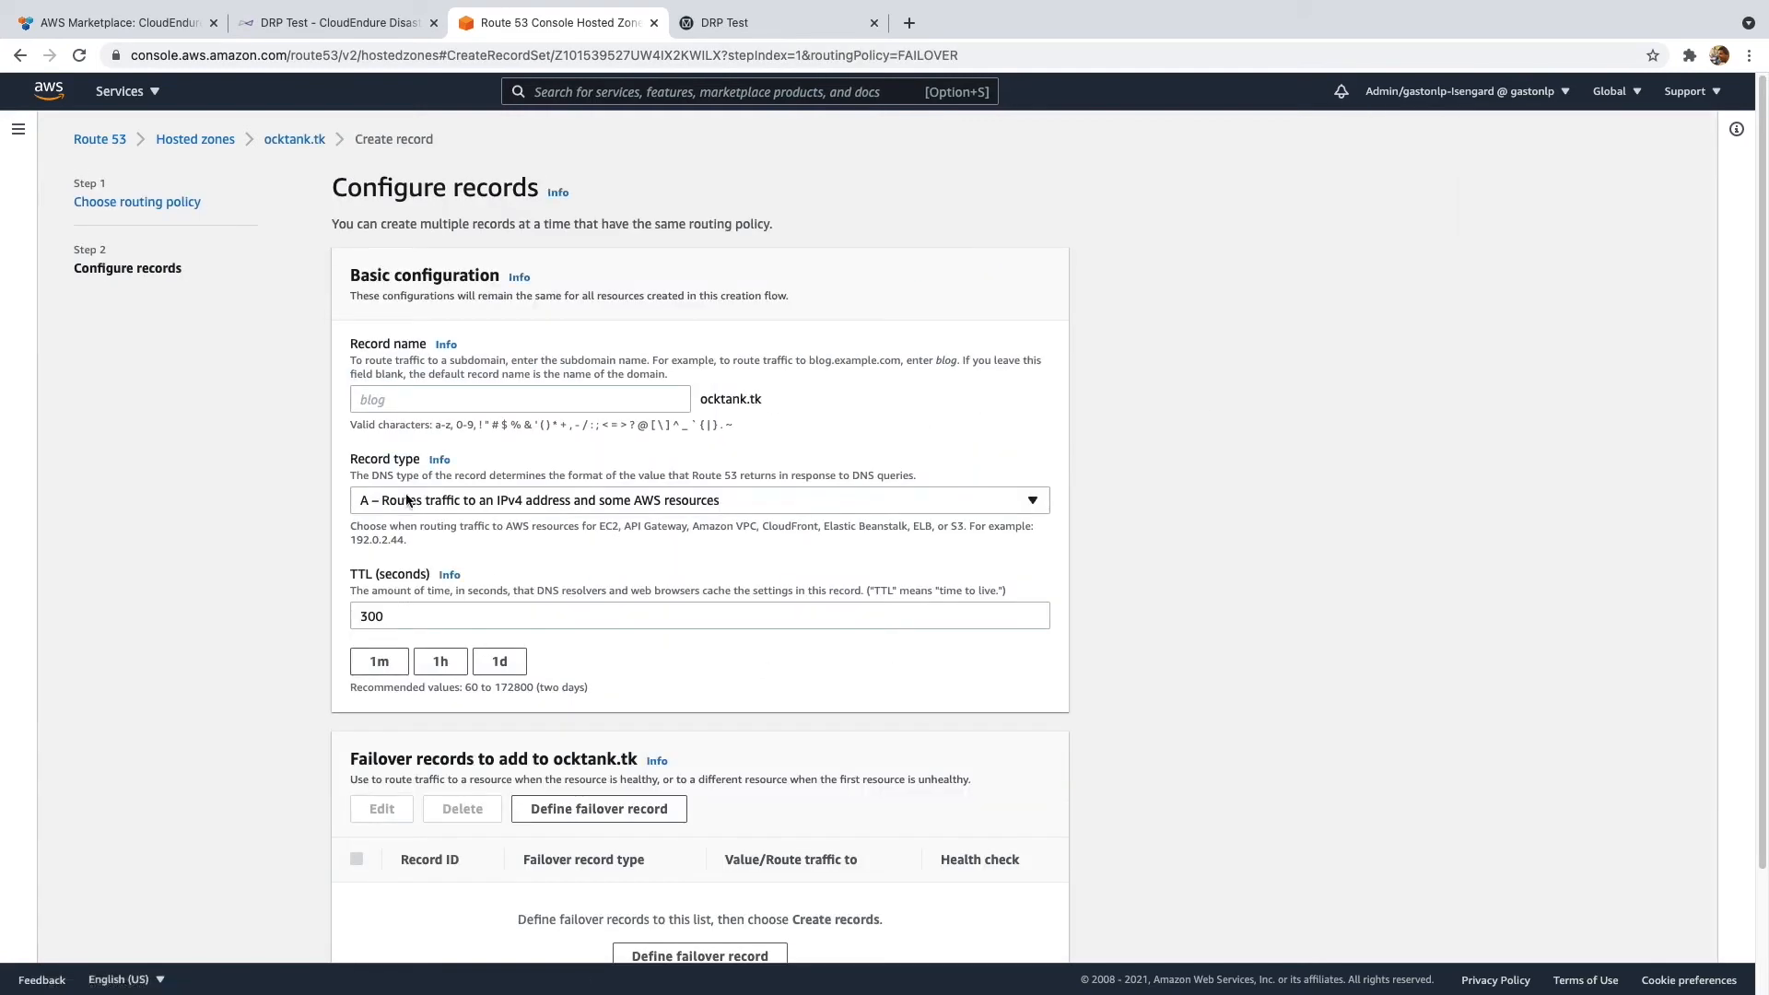
click(429, 399)
text(www)
double_click(564, 615)
text(15)
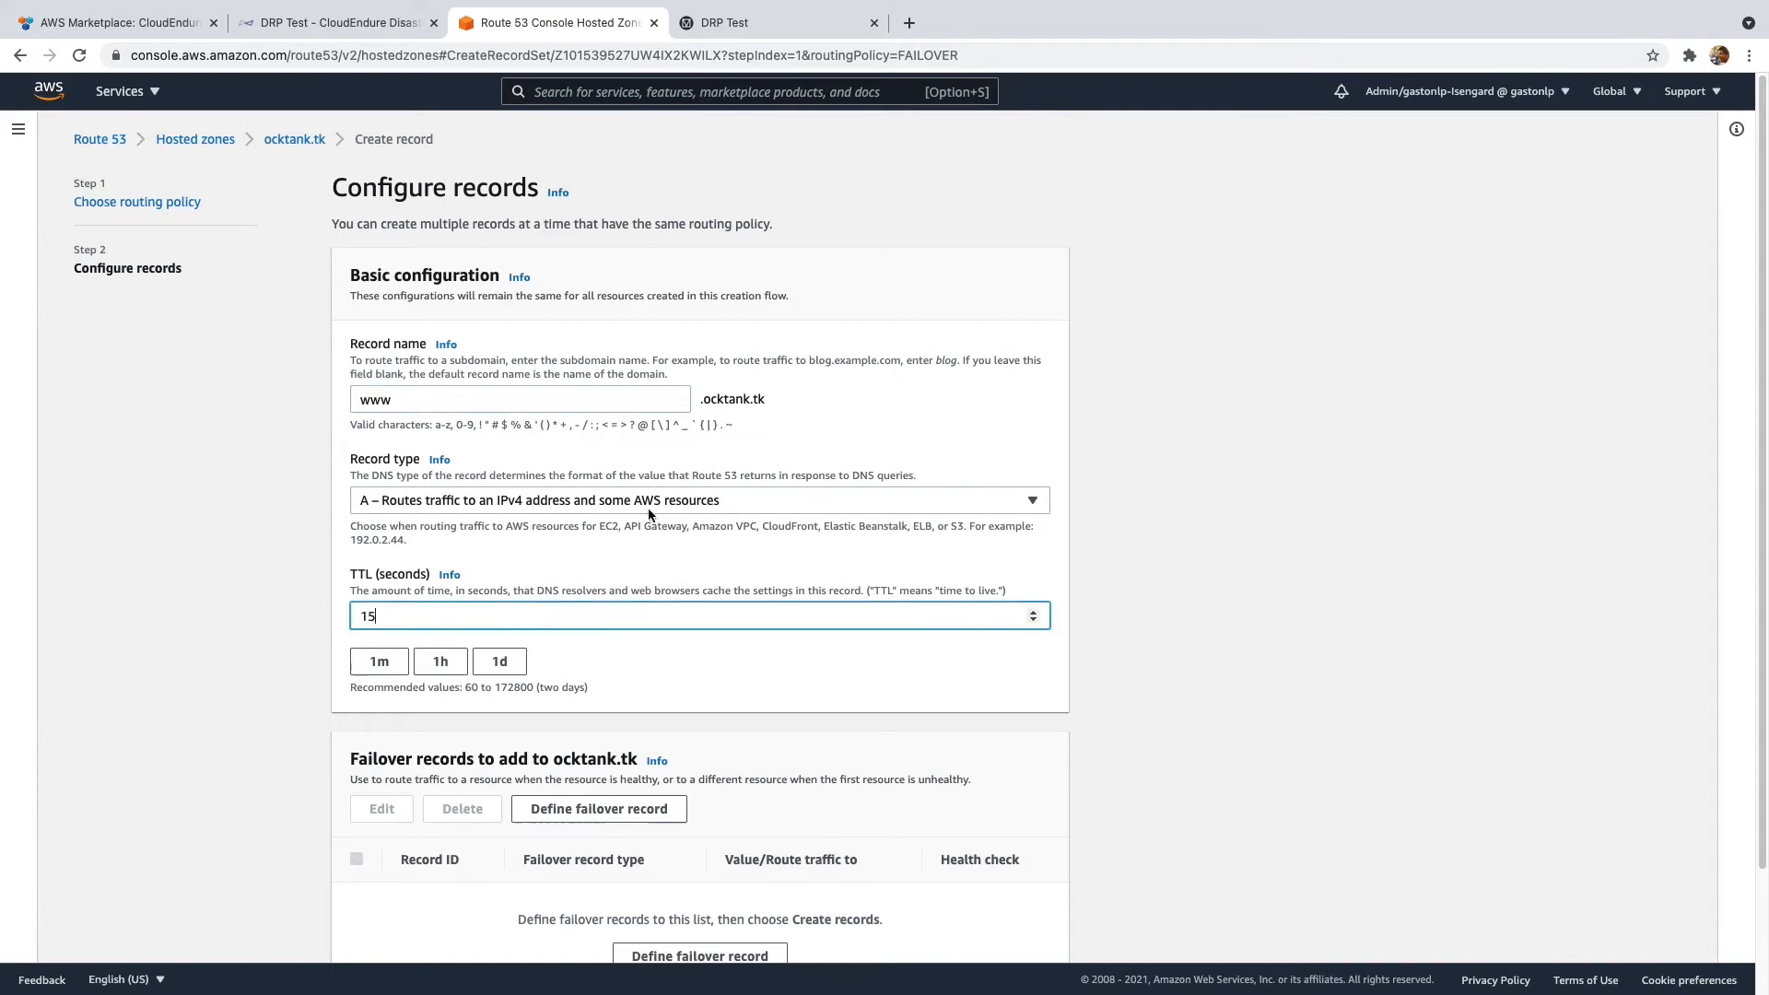
scroll(627, 516, down, 3)
- Define the Secondary failover record for 3.13.22.12 with the Secondary health check, then create it
click(618, 682)
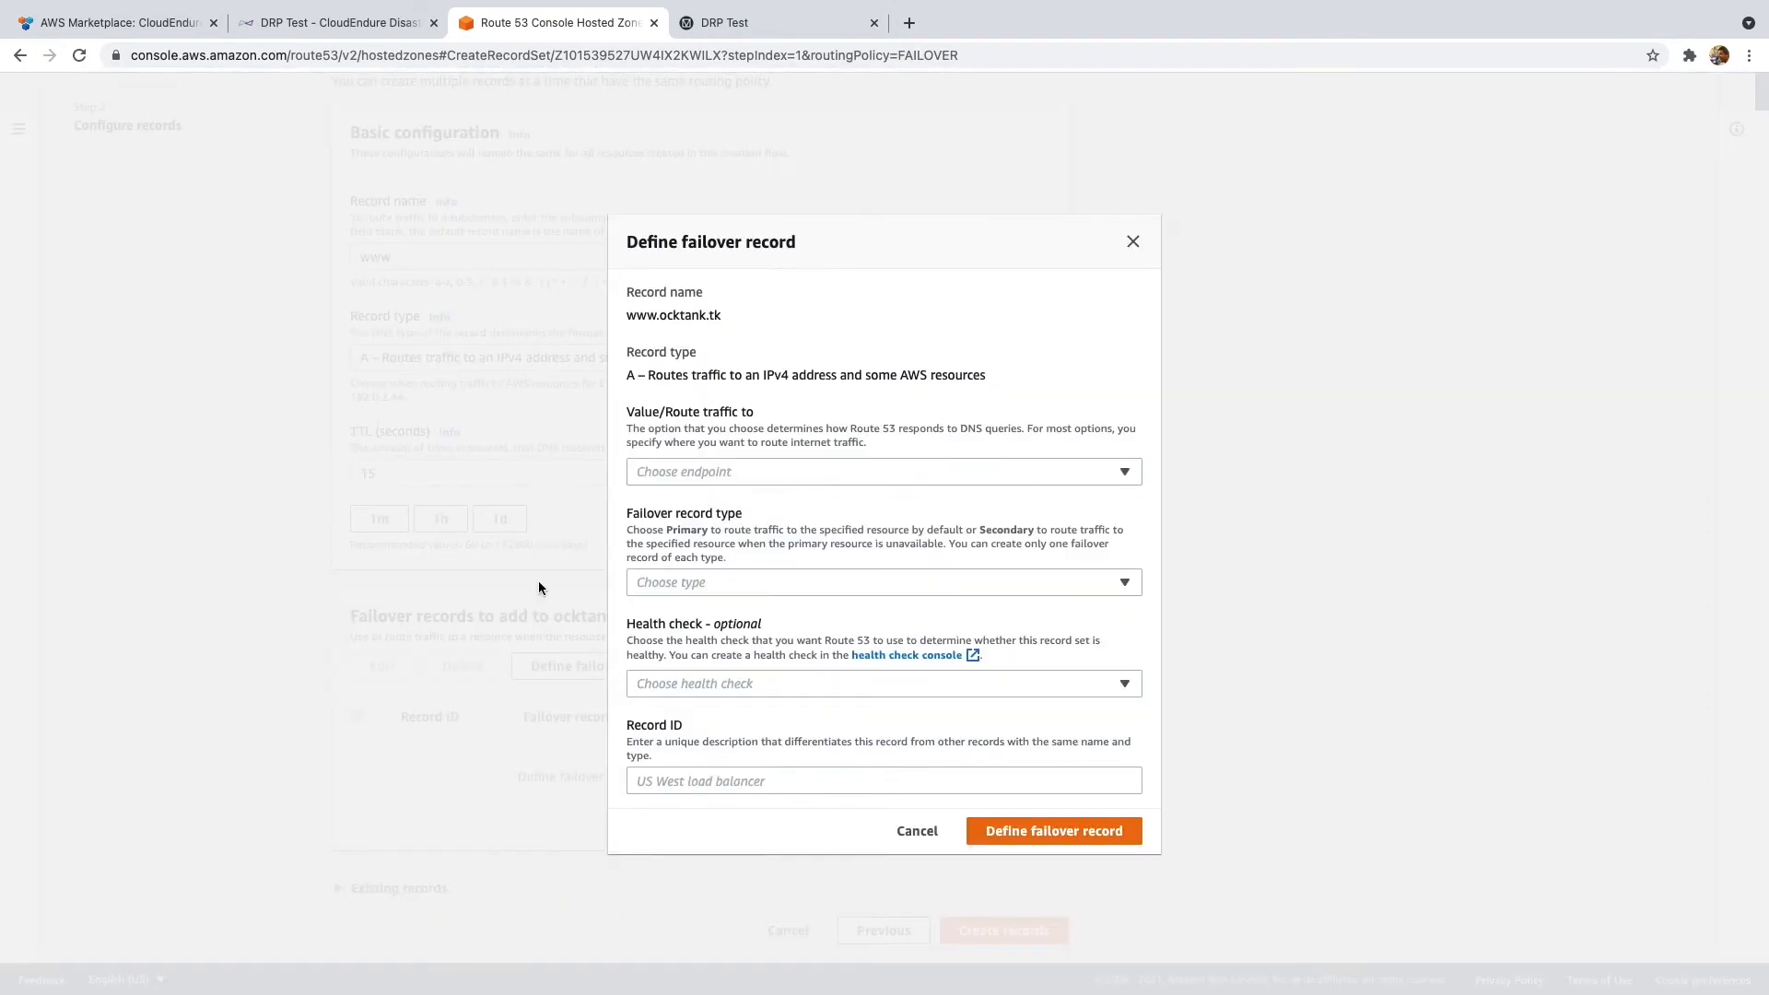
click(760, 470)
click(765, 537)
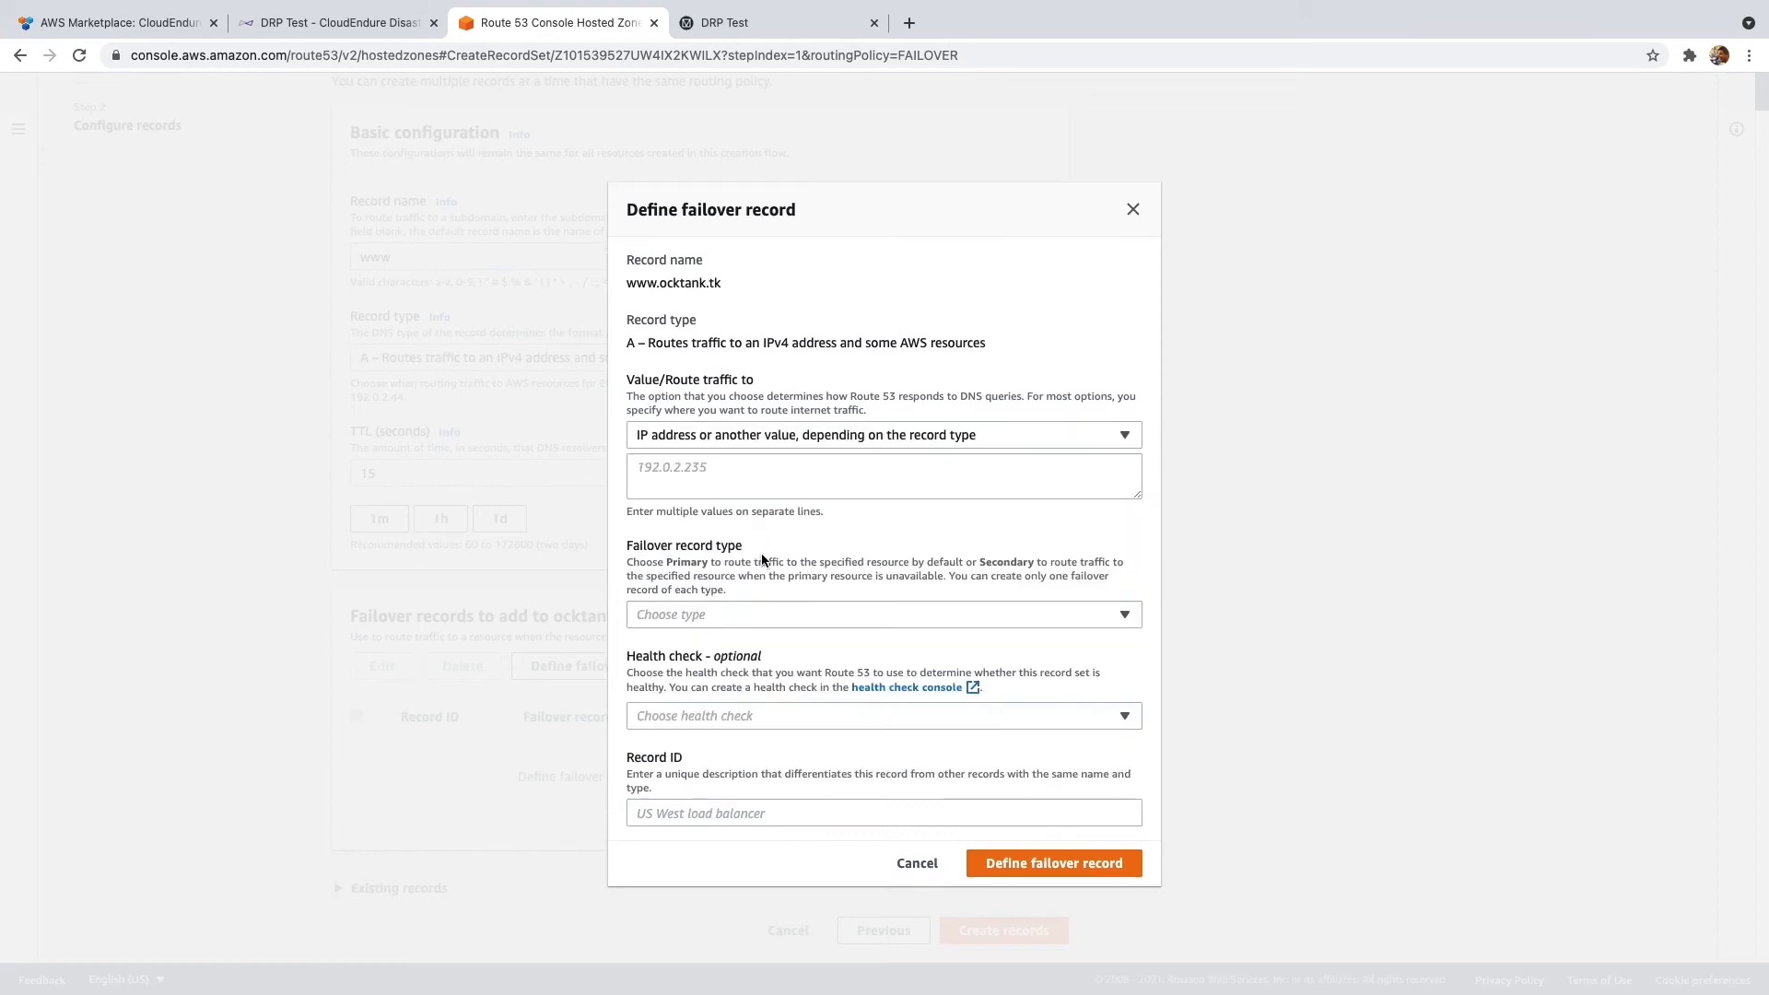
click(741, 490)
text(3.13.22.12)
click(774, 617)
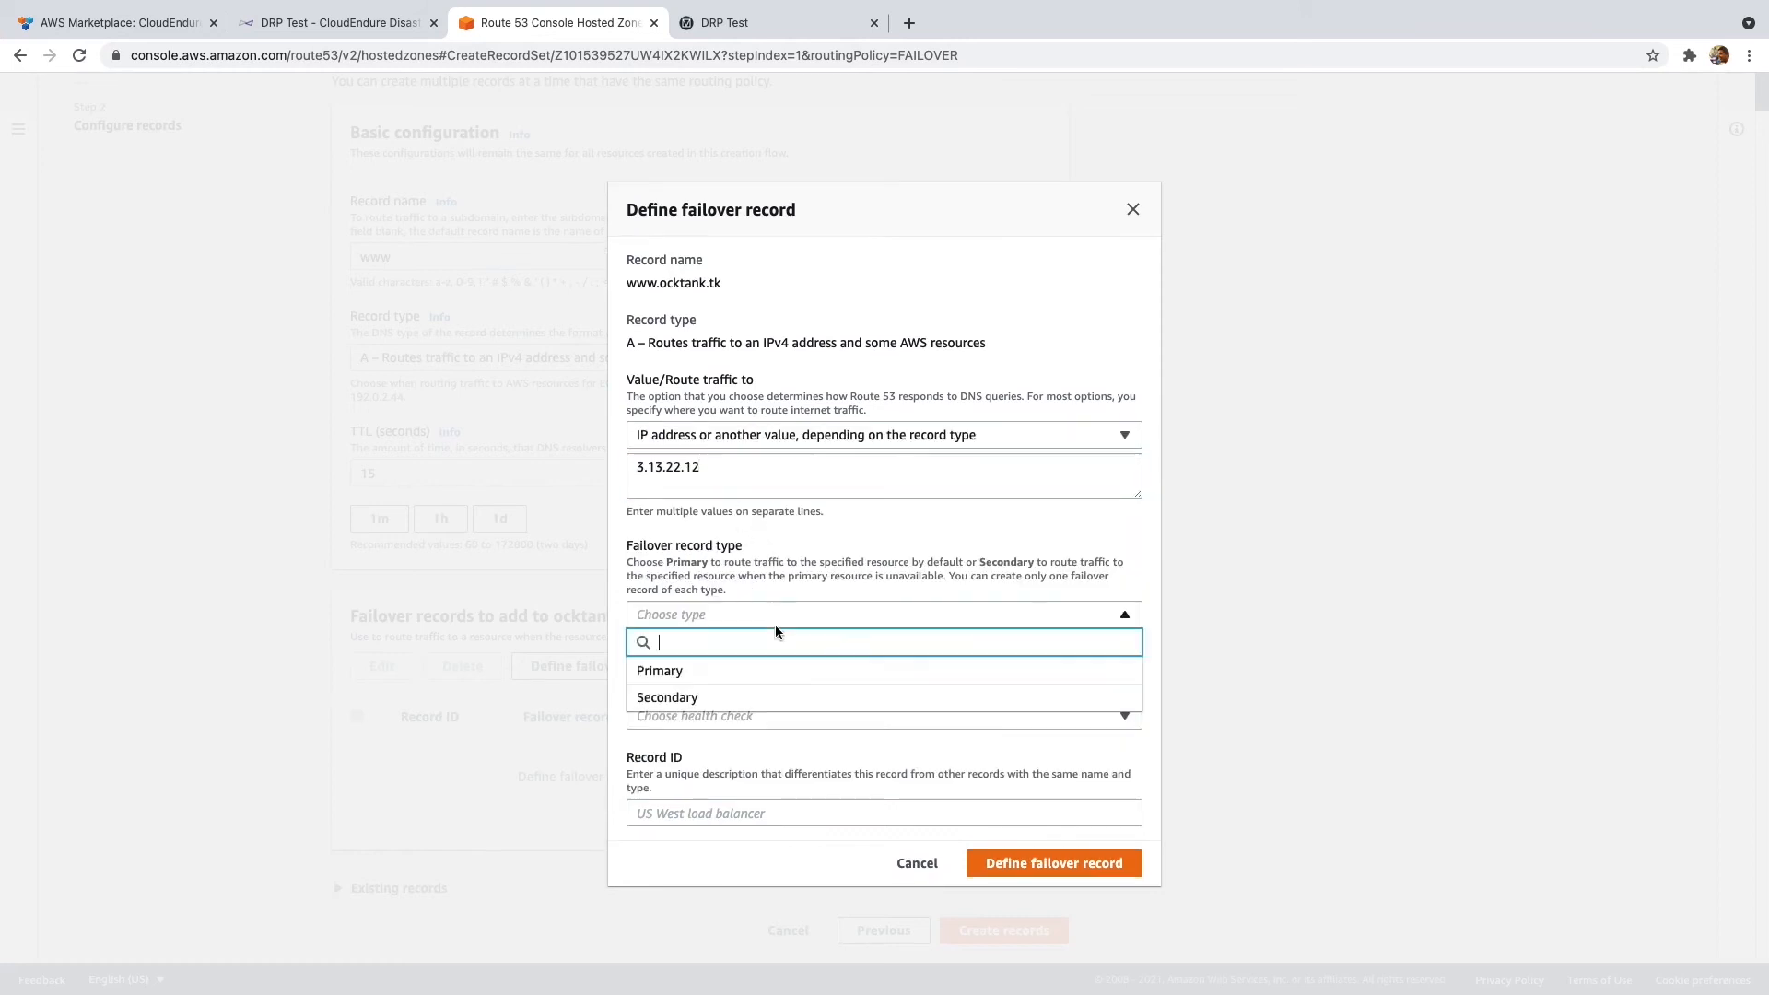
click(766, 691)
click(769, 715)
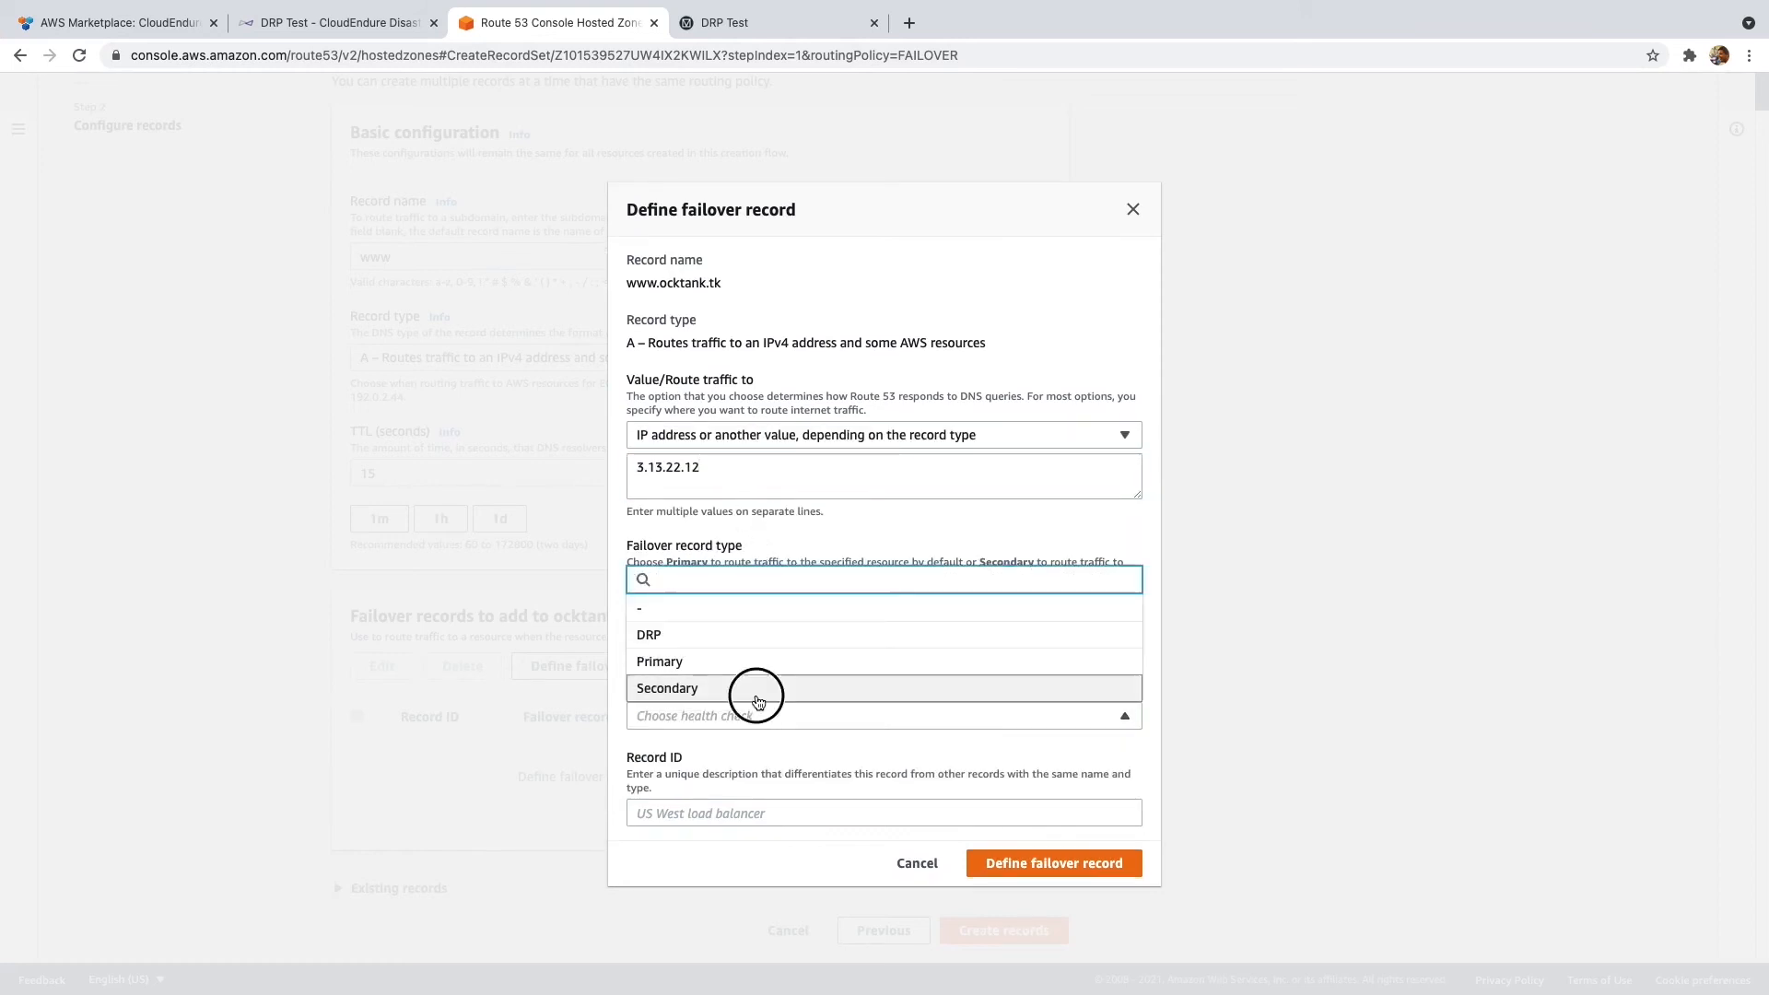
click(772, 691)
click(783, 813)
text(Secondary Address)
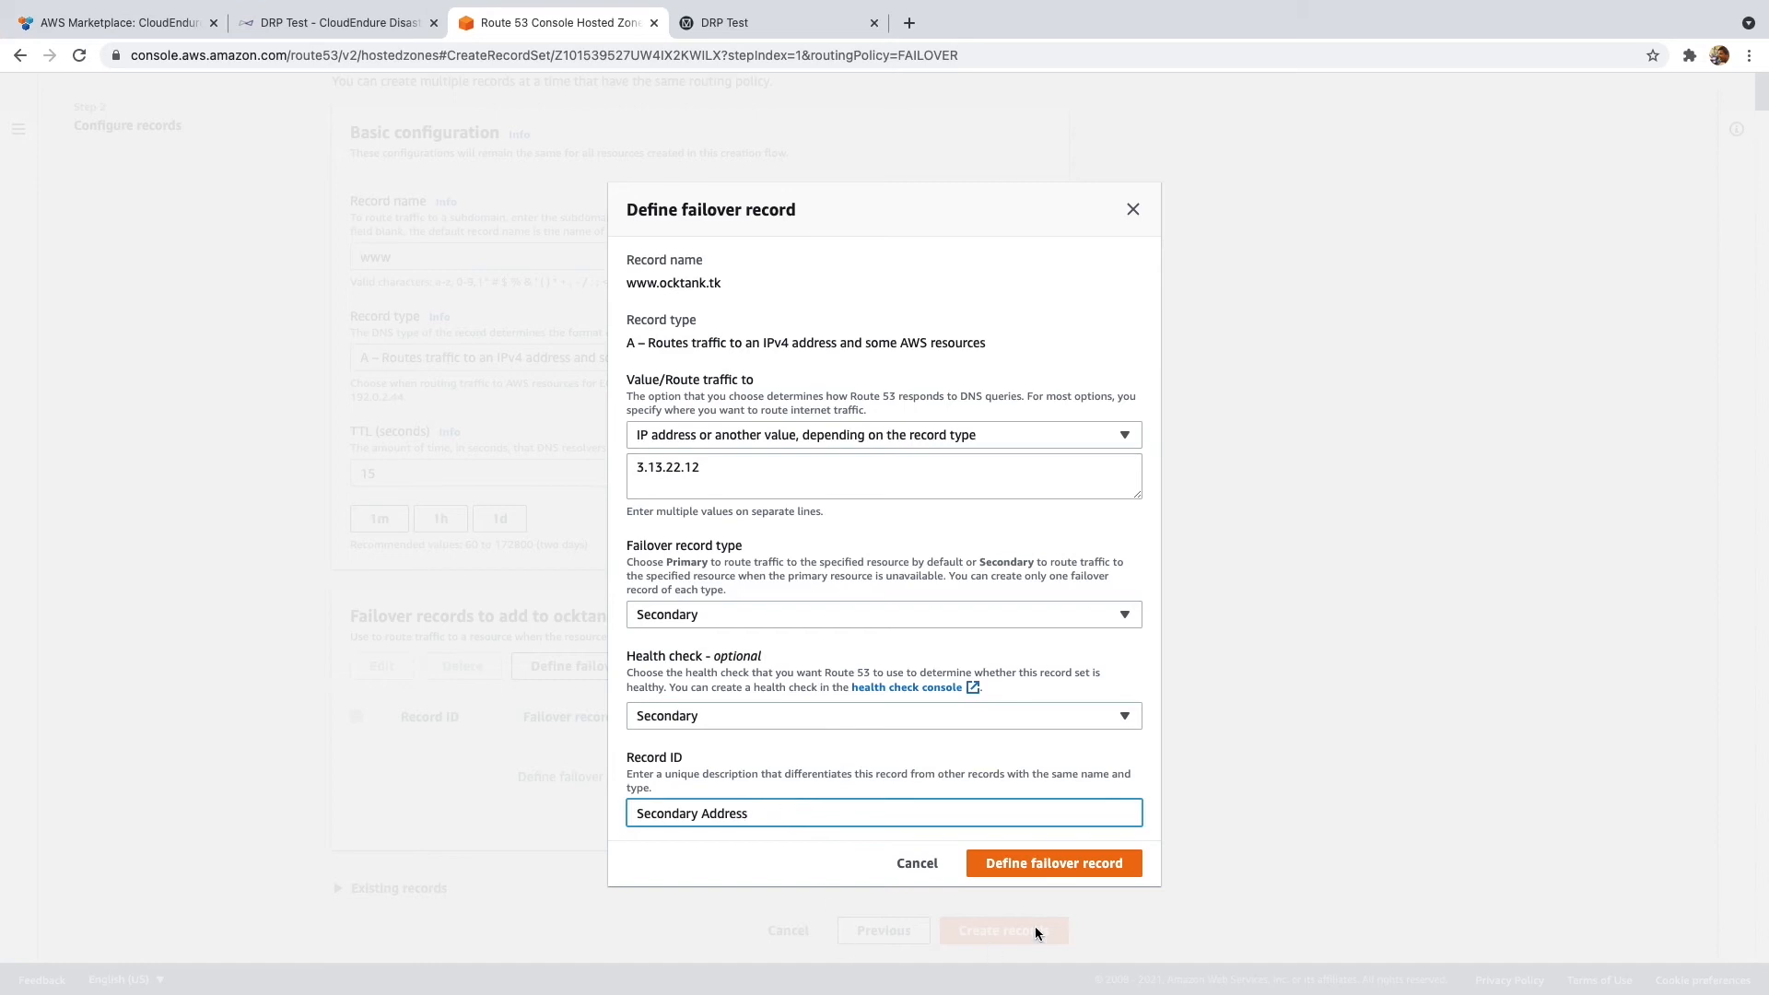
click(1050, 863)
click(1031, 924)
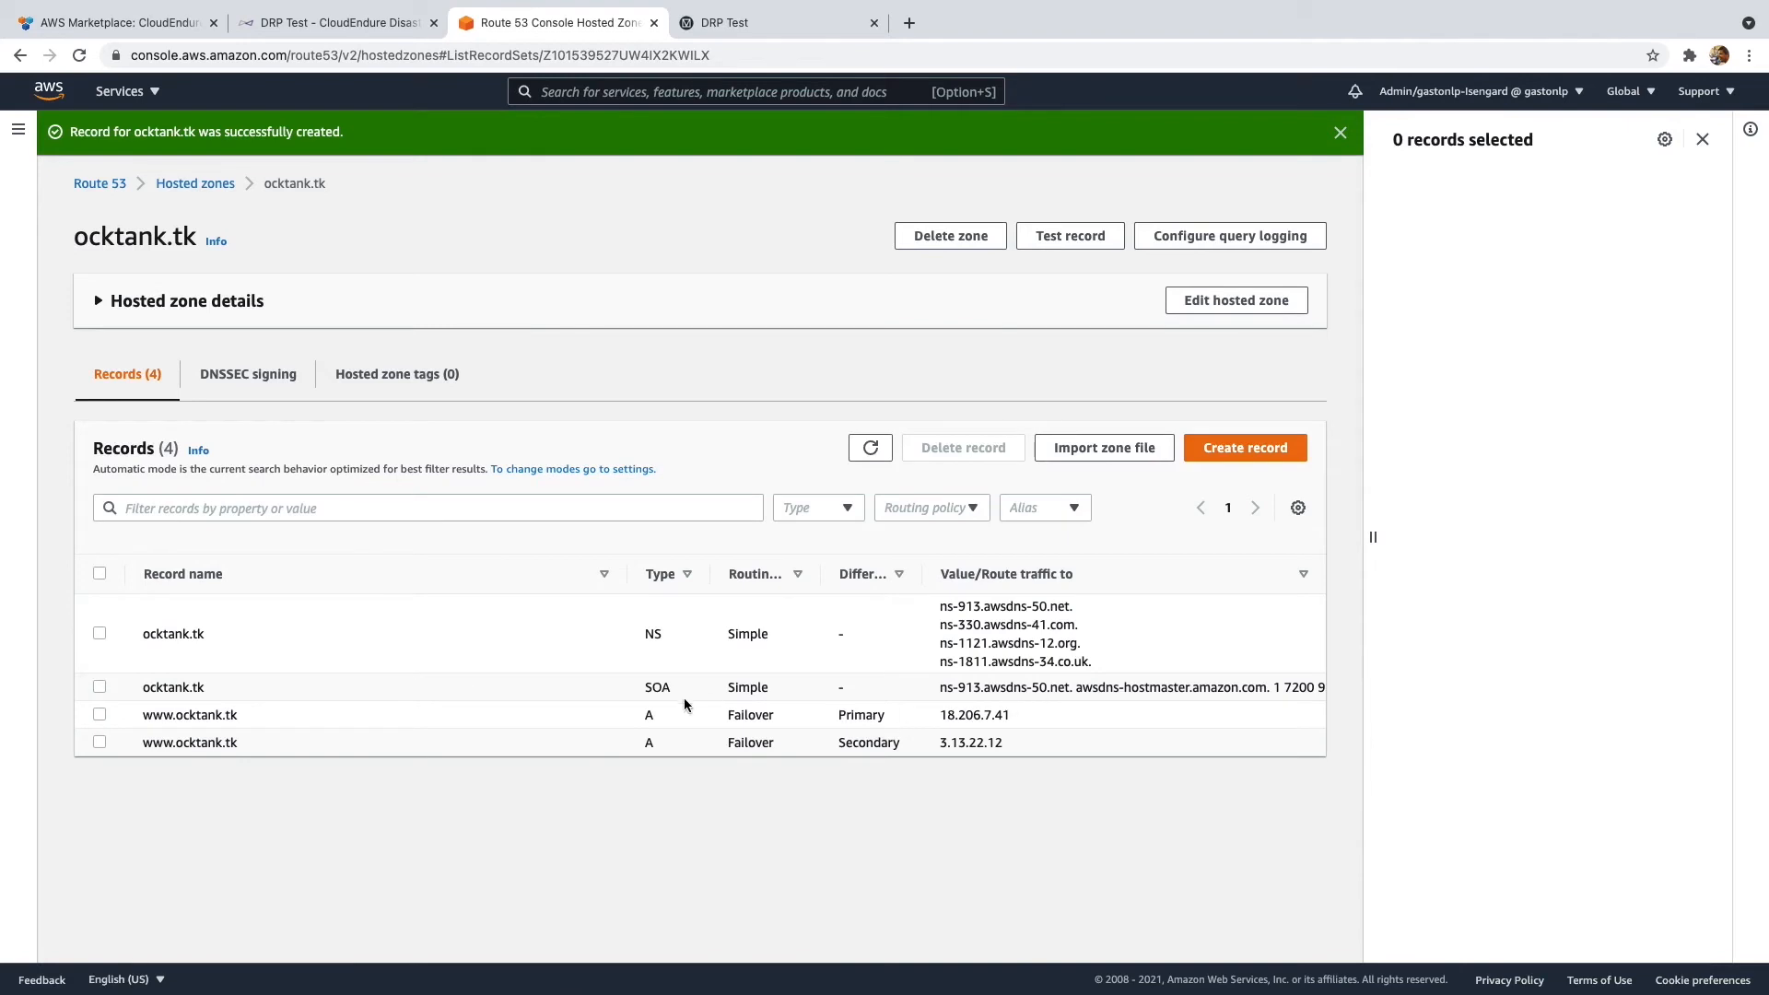
- Review the Primary and Secondary record details, then reload the CloudEndure blueprint page
click(99, 715)
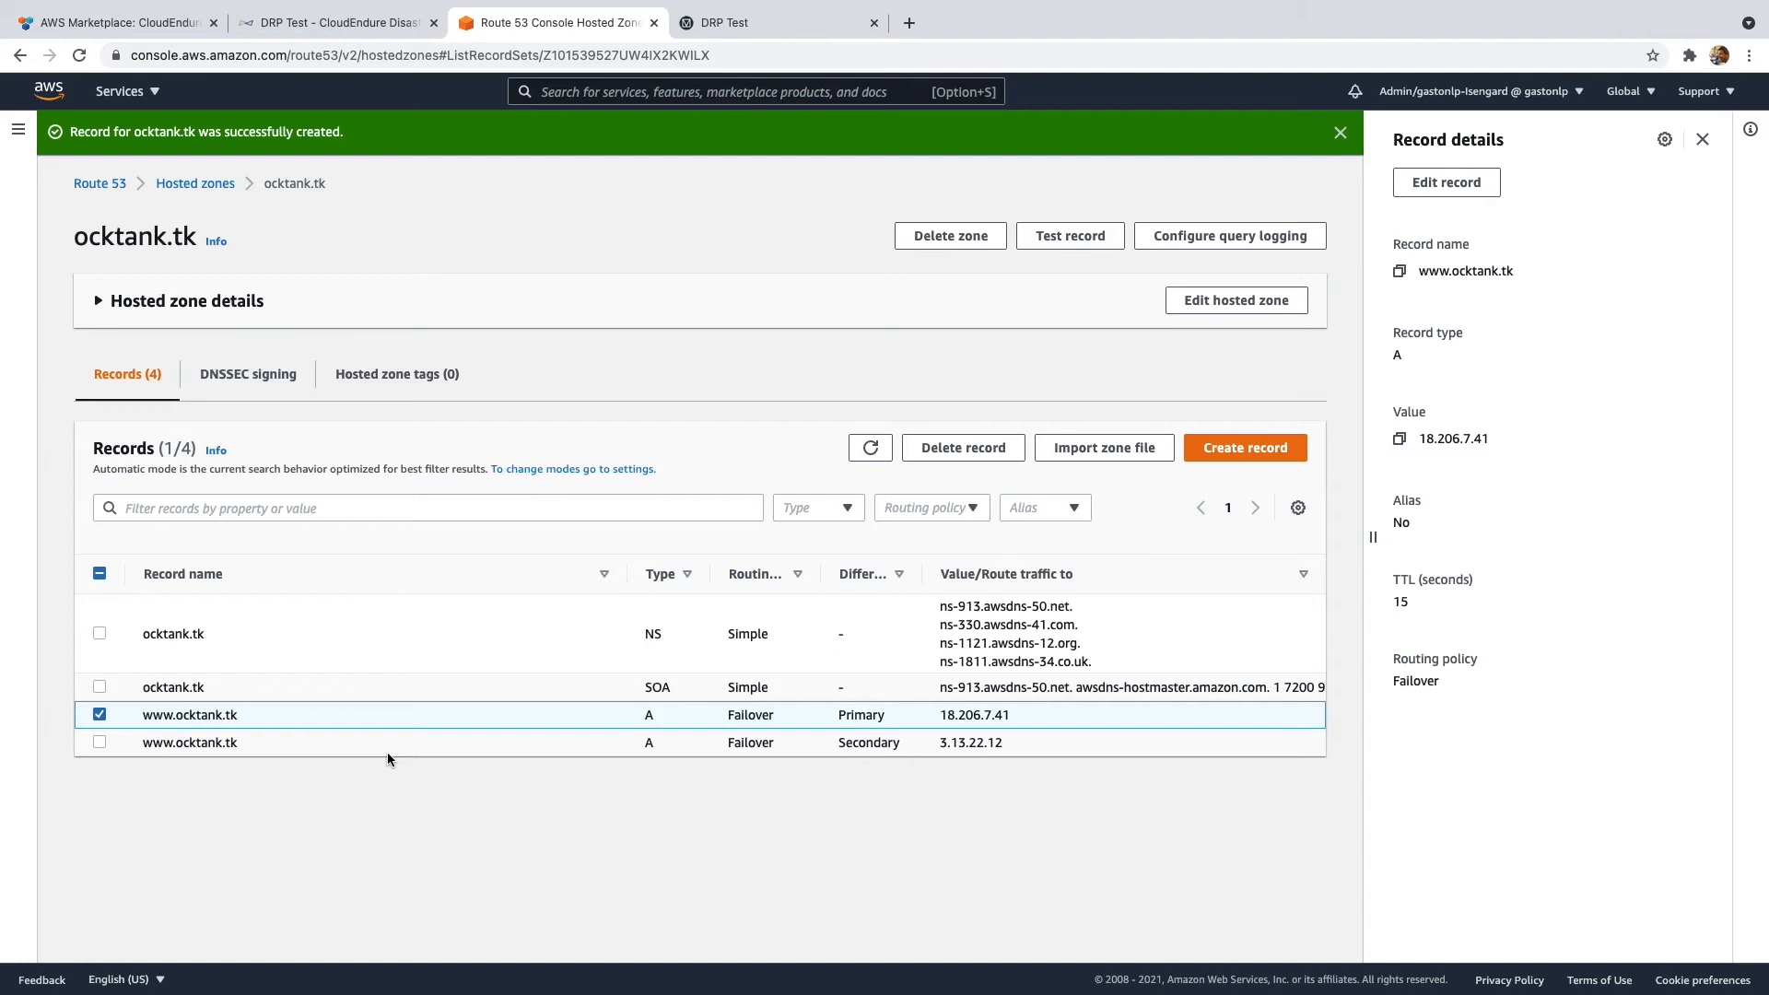
click(99, 718)
click(99, 738)
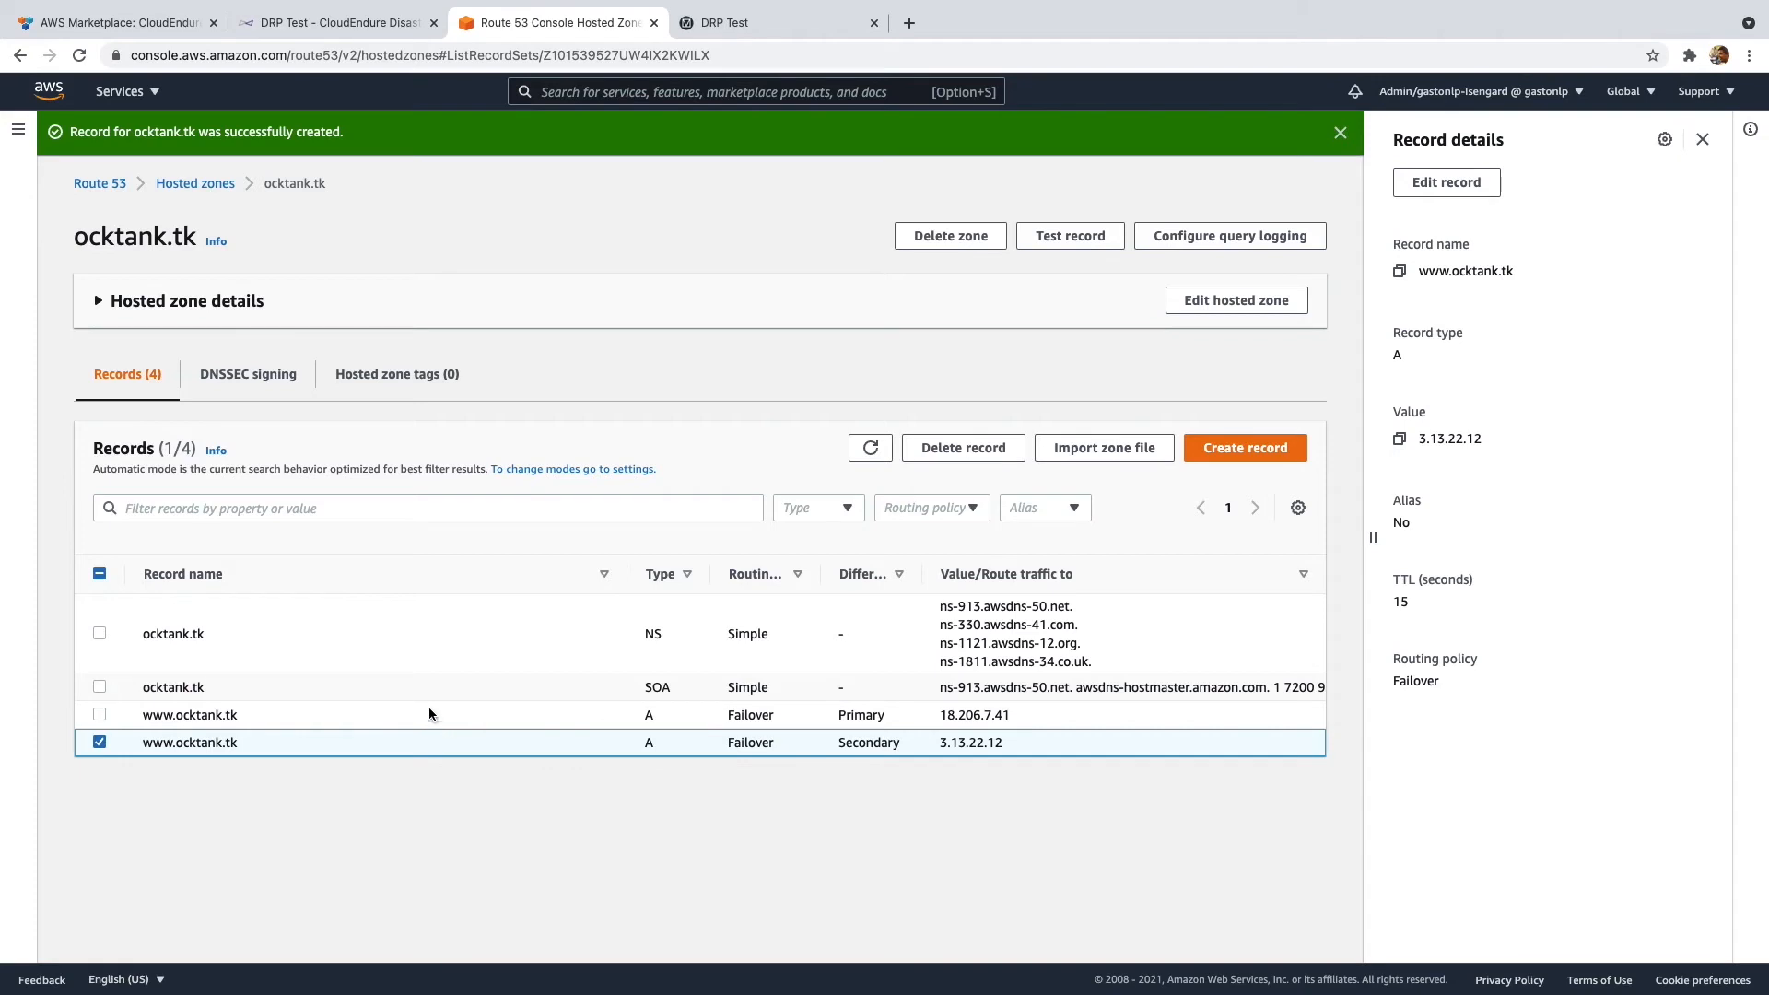
click(316, 20)
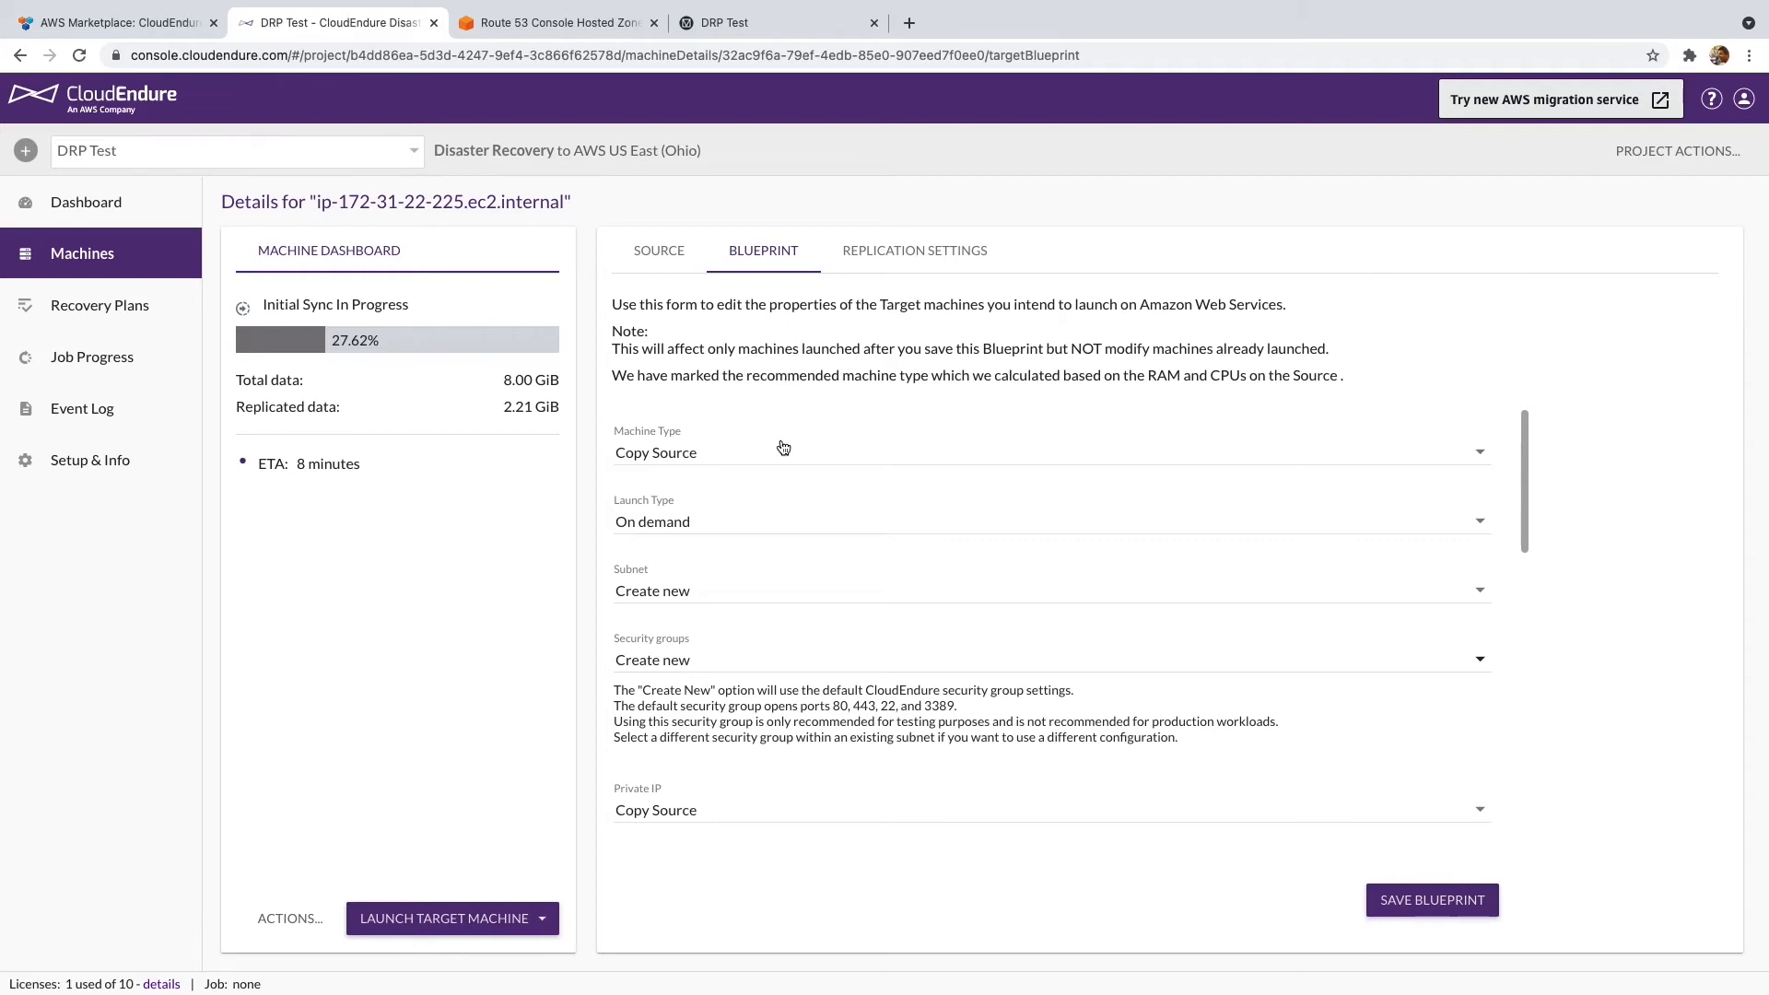
key(super+r)
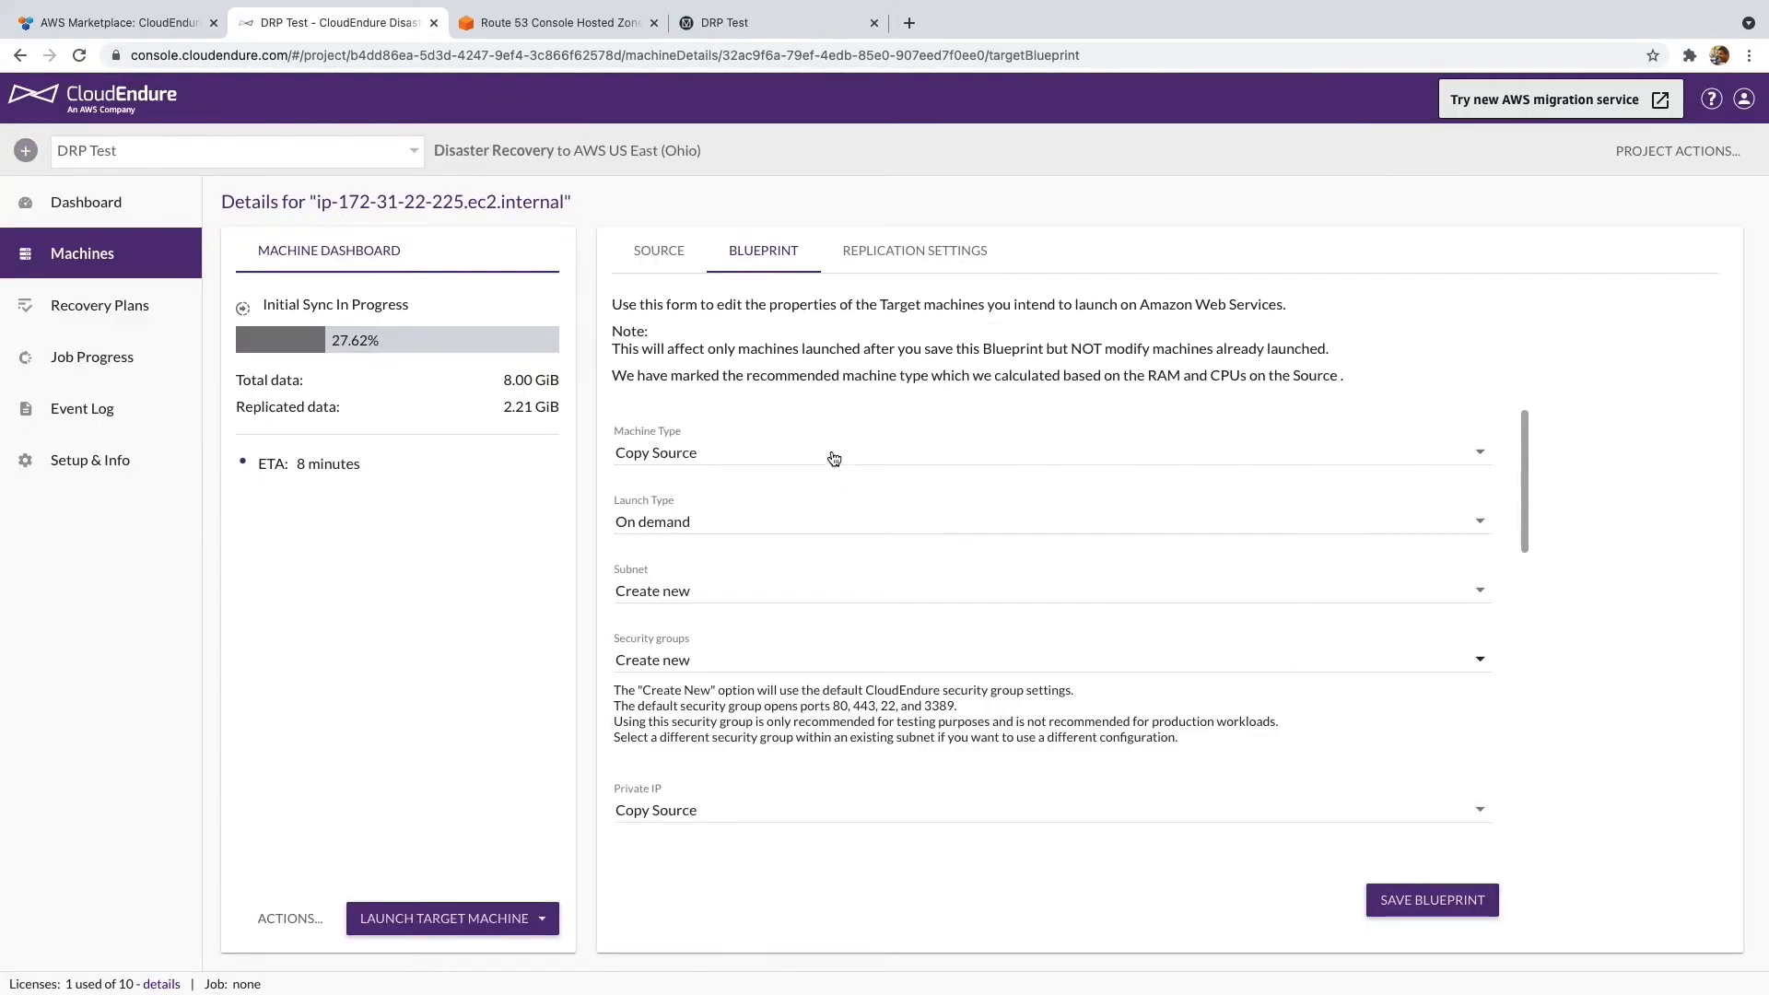
- Set the machine type to t3a.small with On demand launch type
click(832, 454)
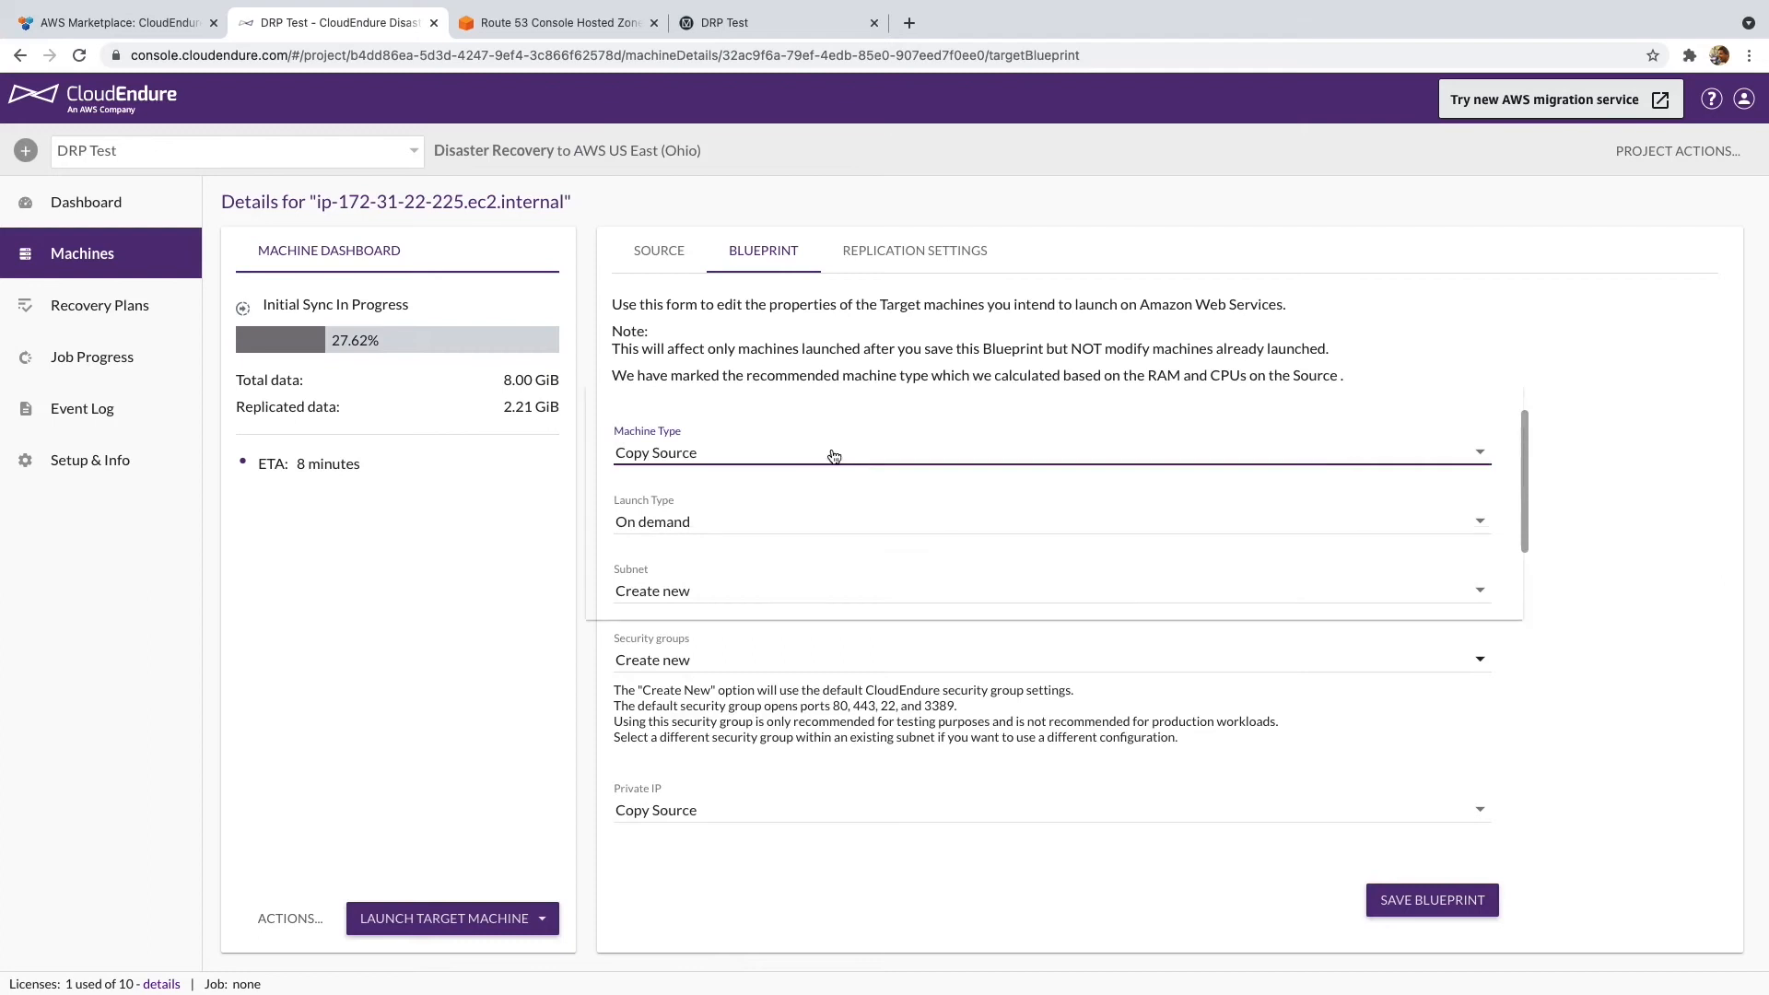
scroll(844, 534, down, 10)
scroll(844, 534, down, 15)
scroll(844, 527, down, 10)
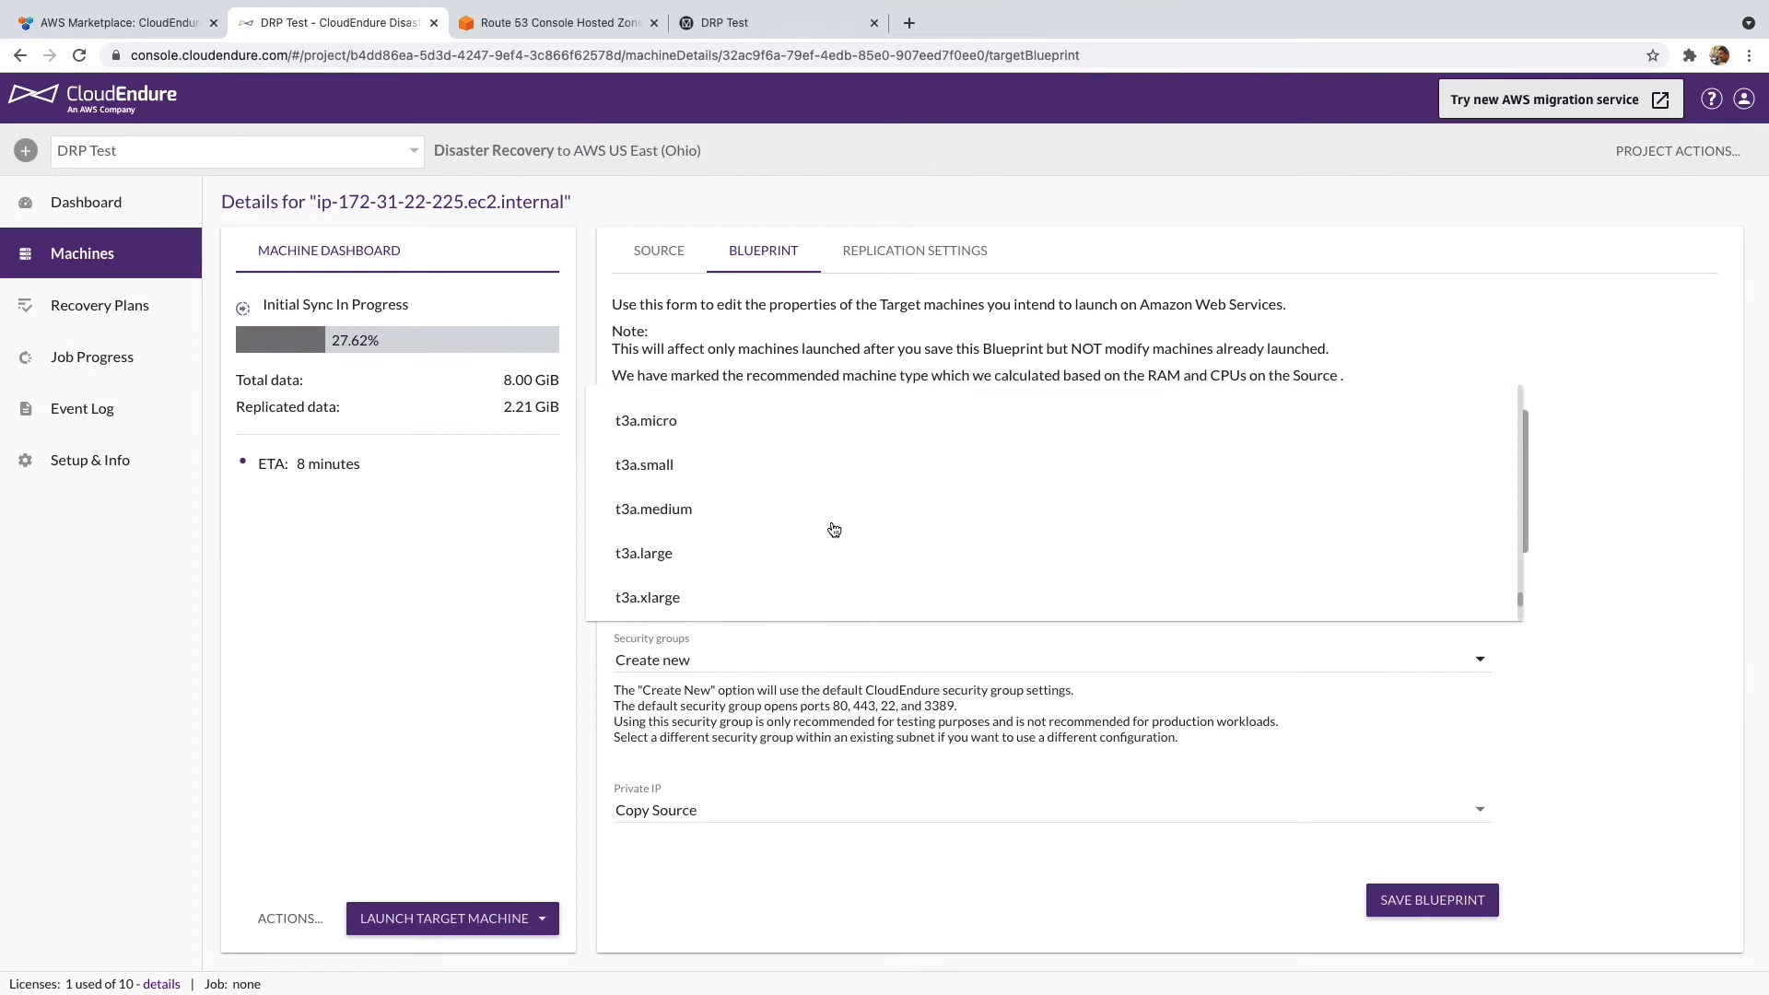
scroll(793, 507, up, 2)
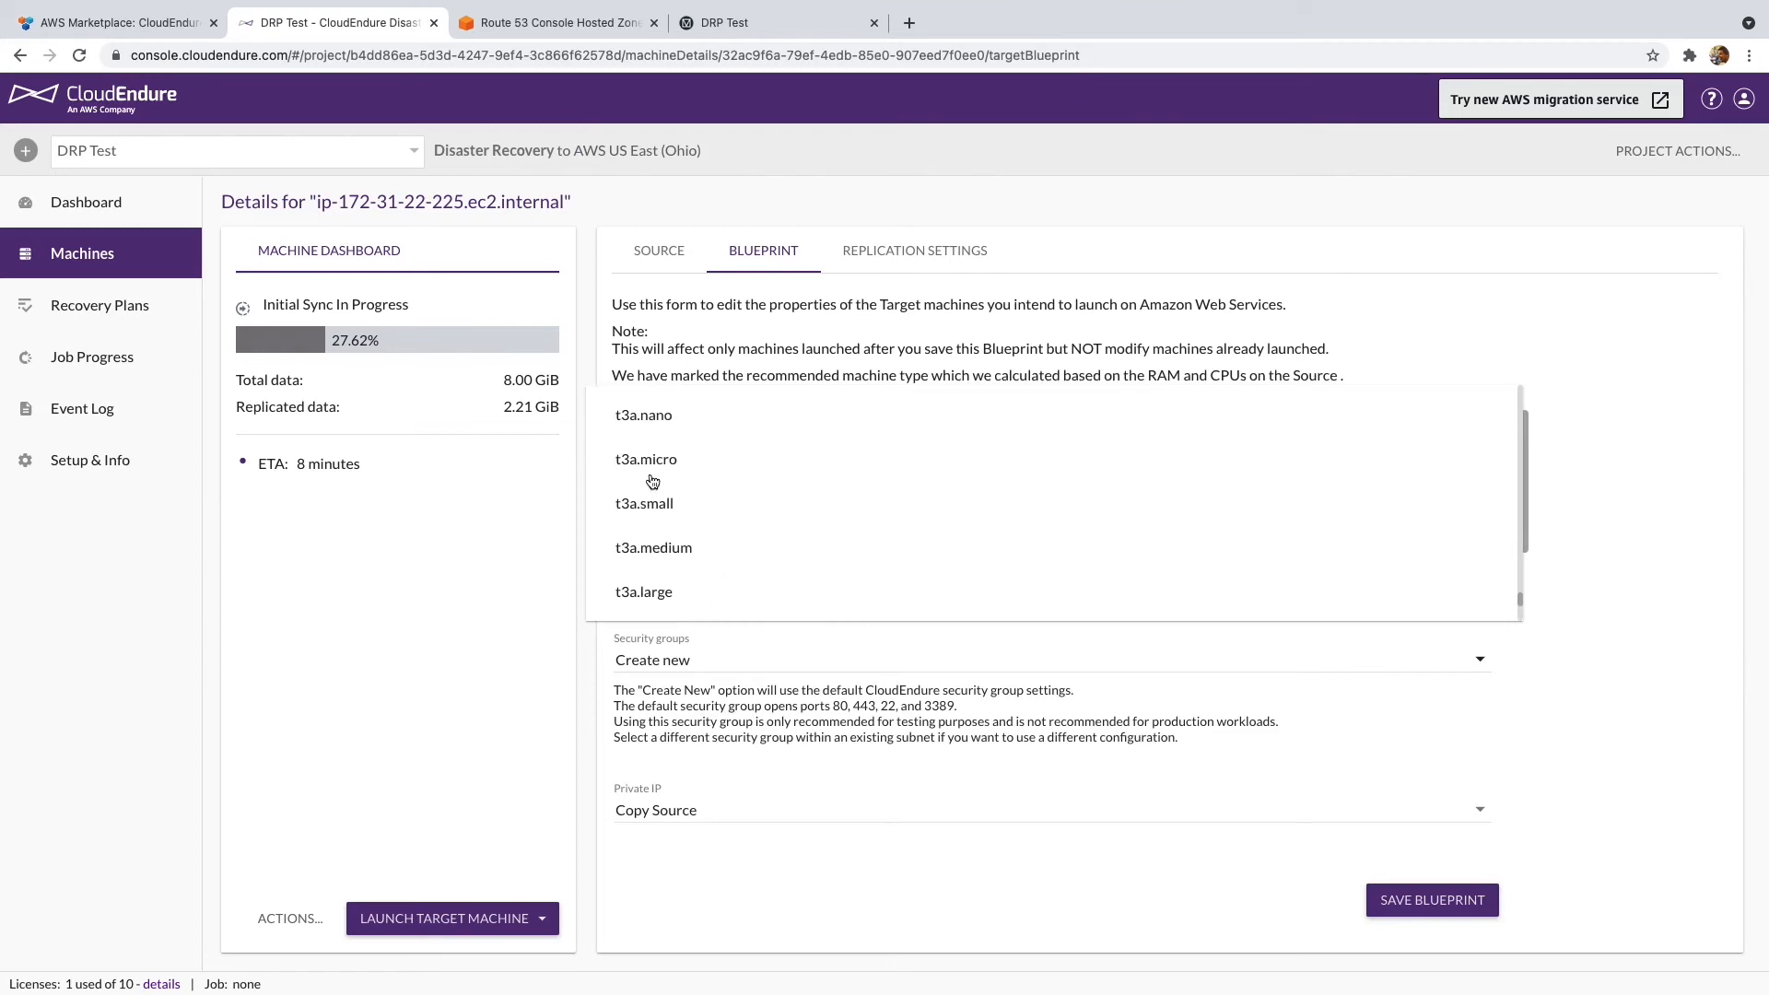
click(689, 505)
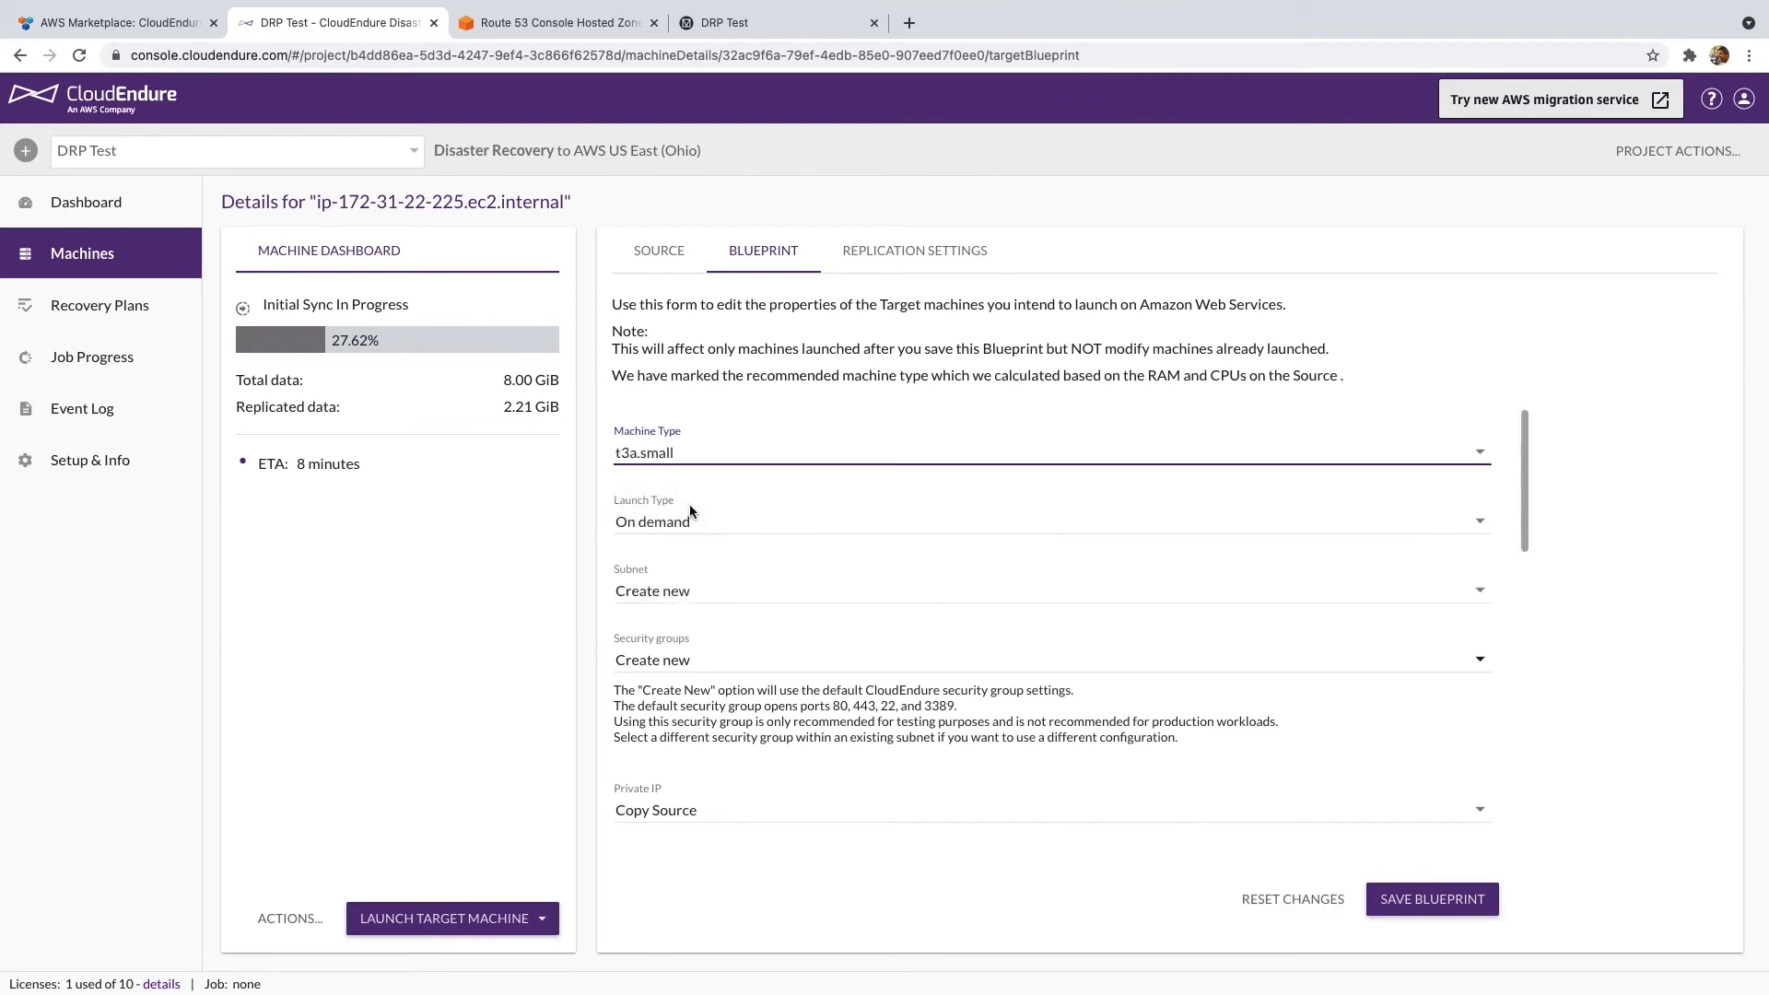
click(740, 531)
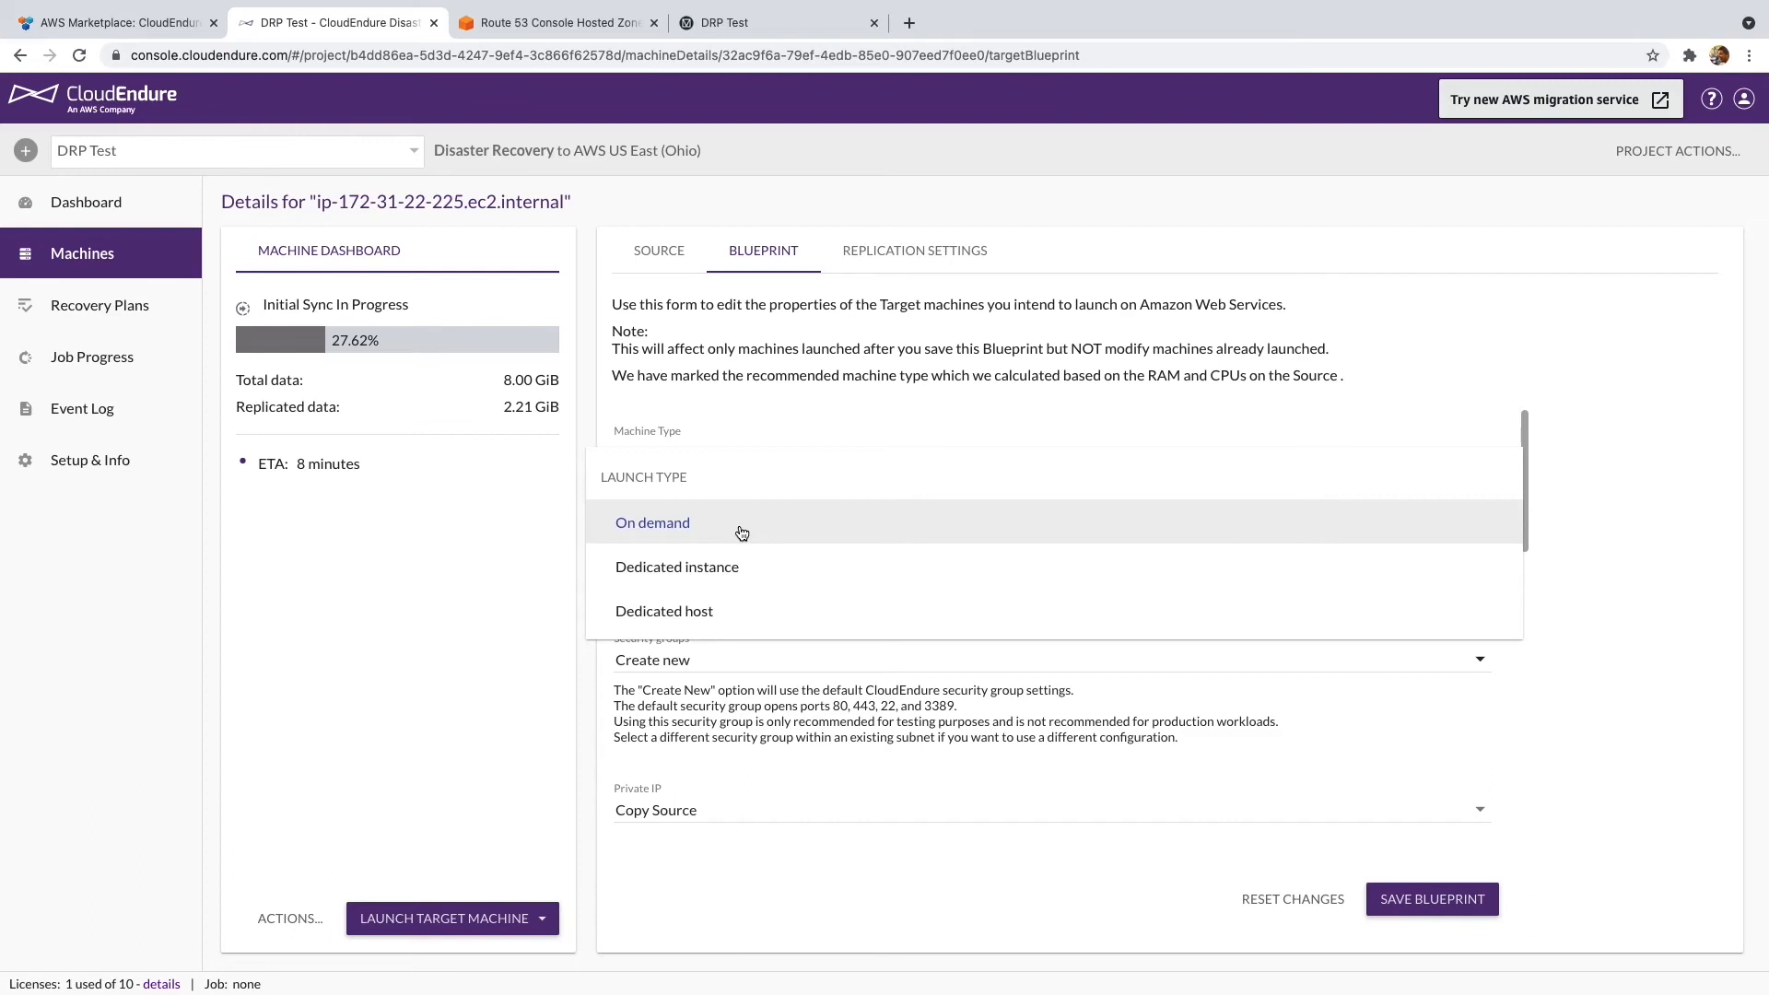
click(742, 533)
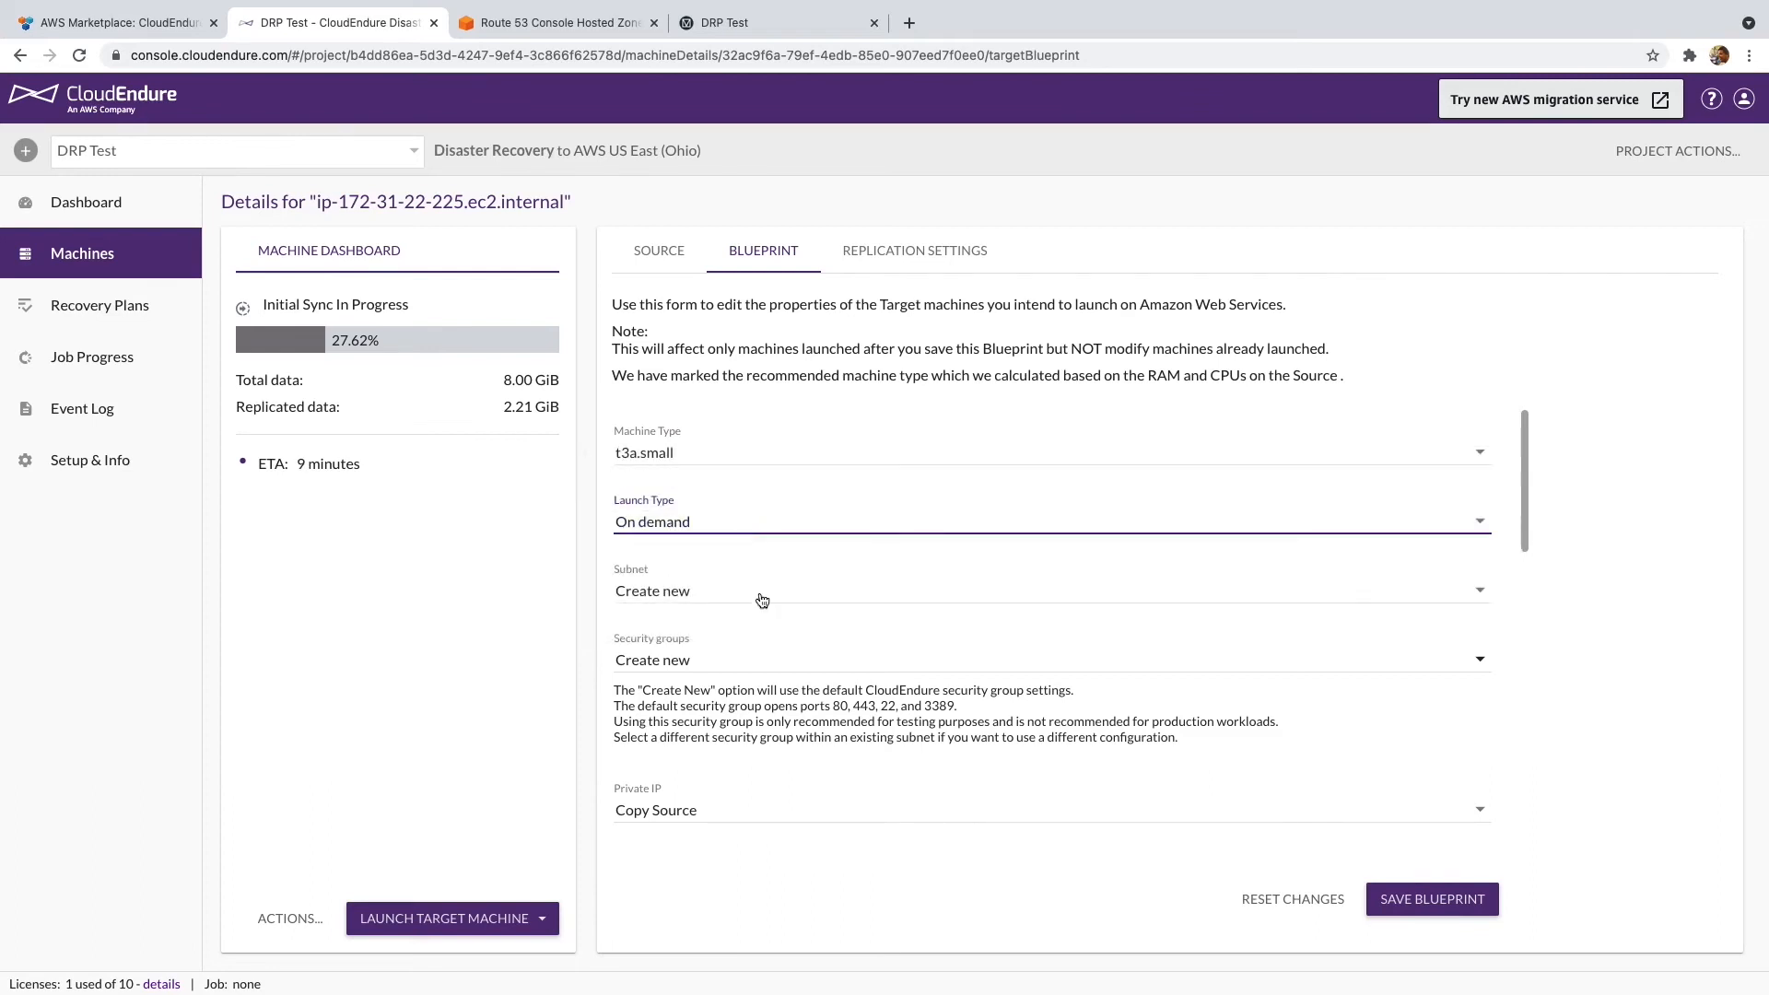
- Place the machine in subnet-2ee22a45 with the default security group sg-2729af5a
click(756, 599)
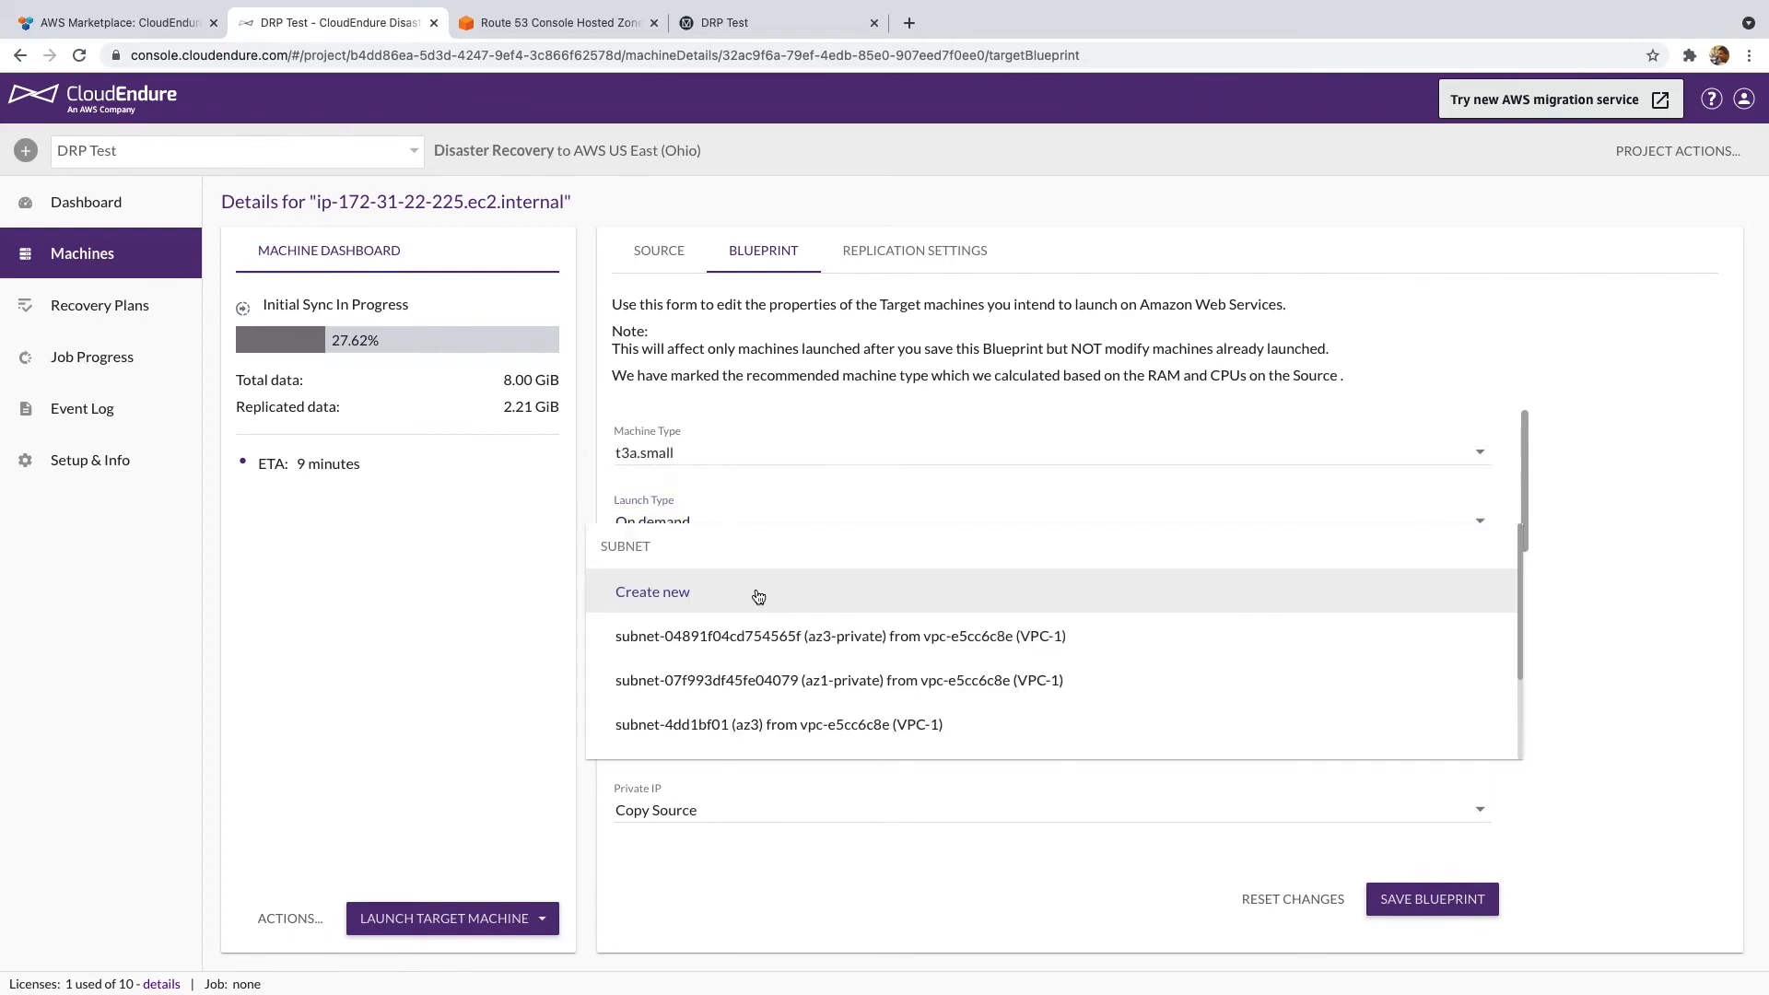
scroll(898, 652, down, 3)
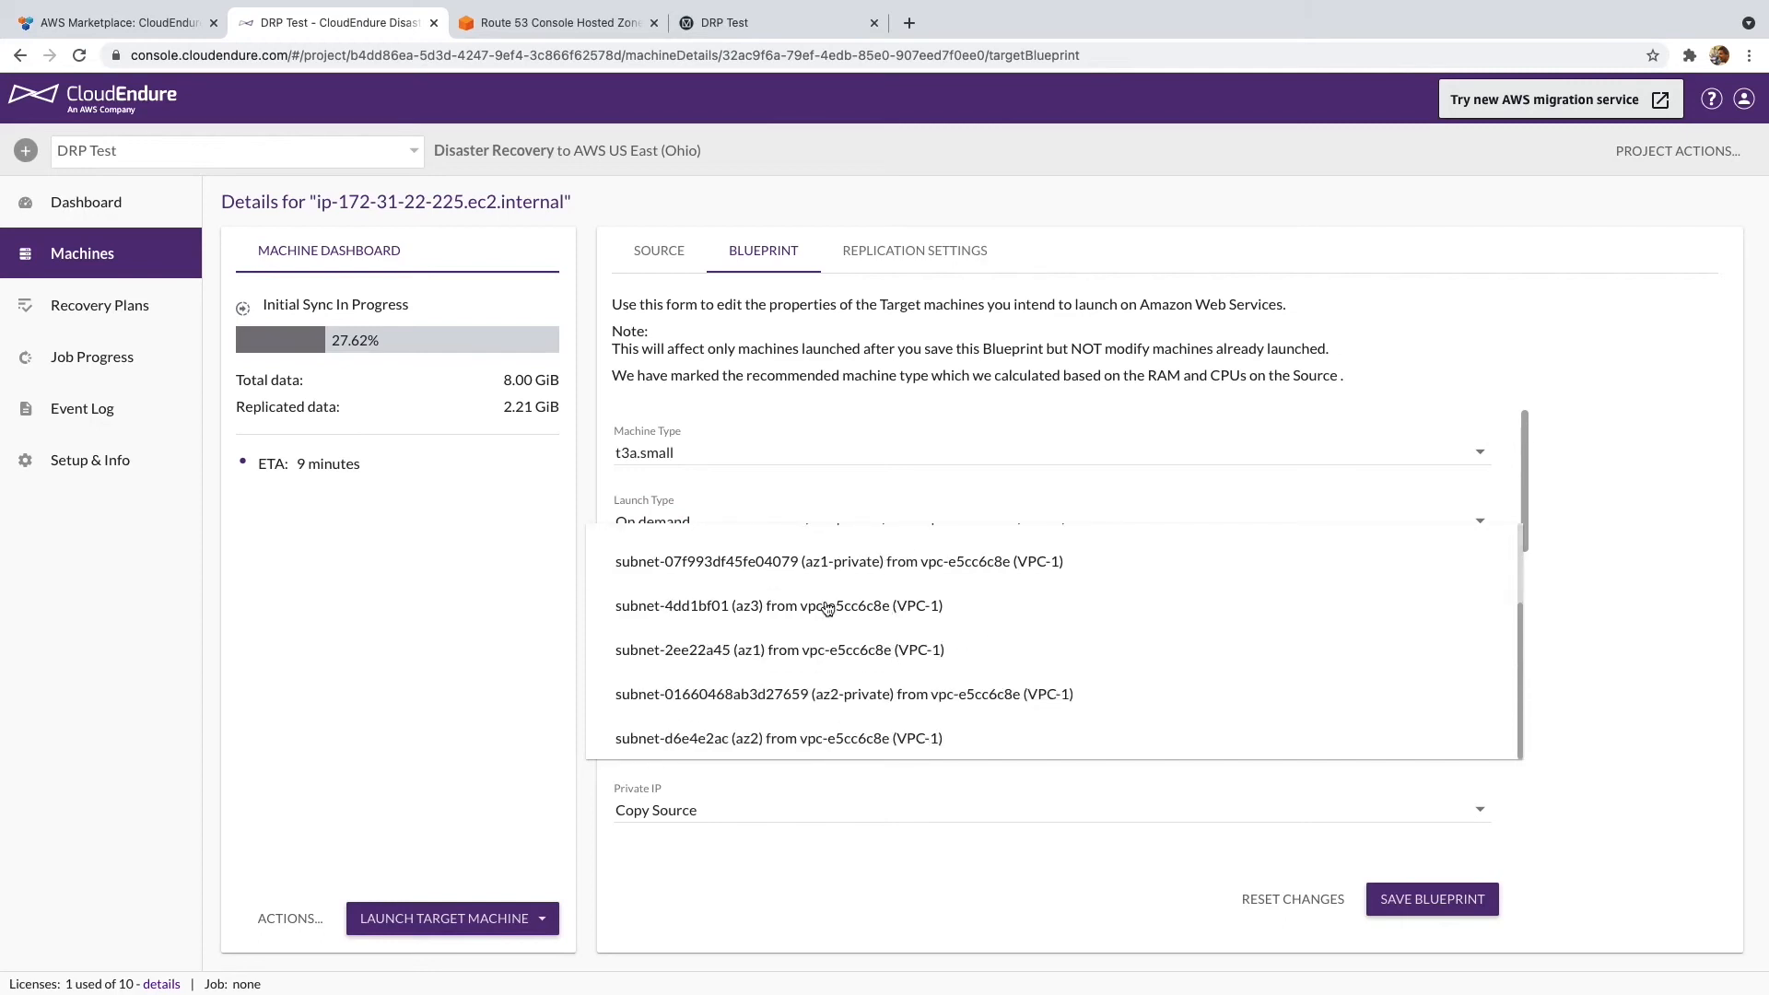
click(851, 650)
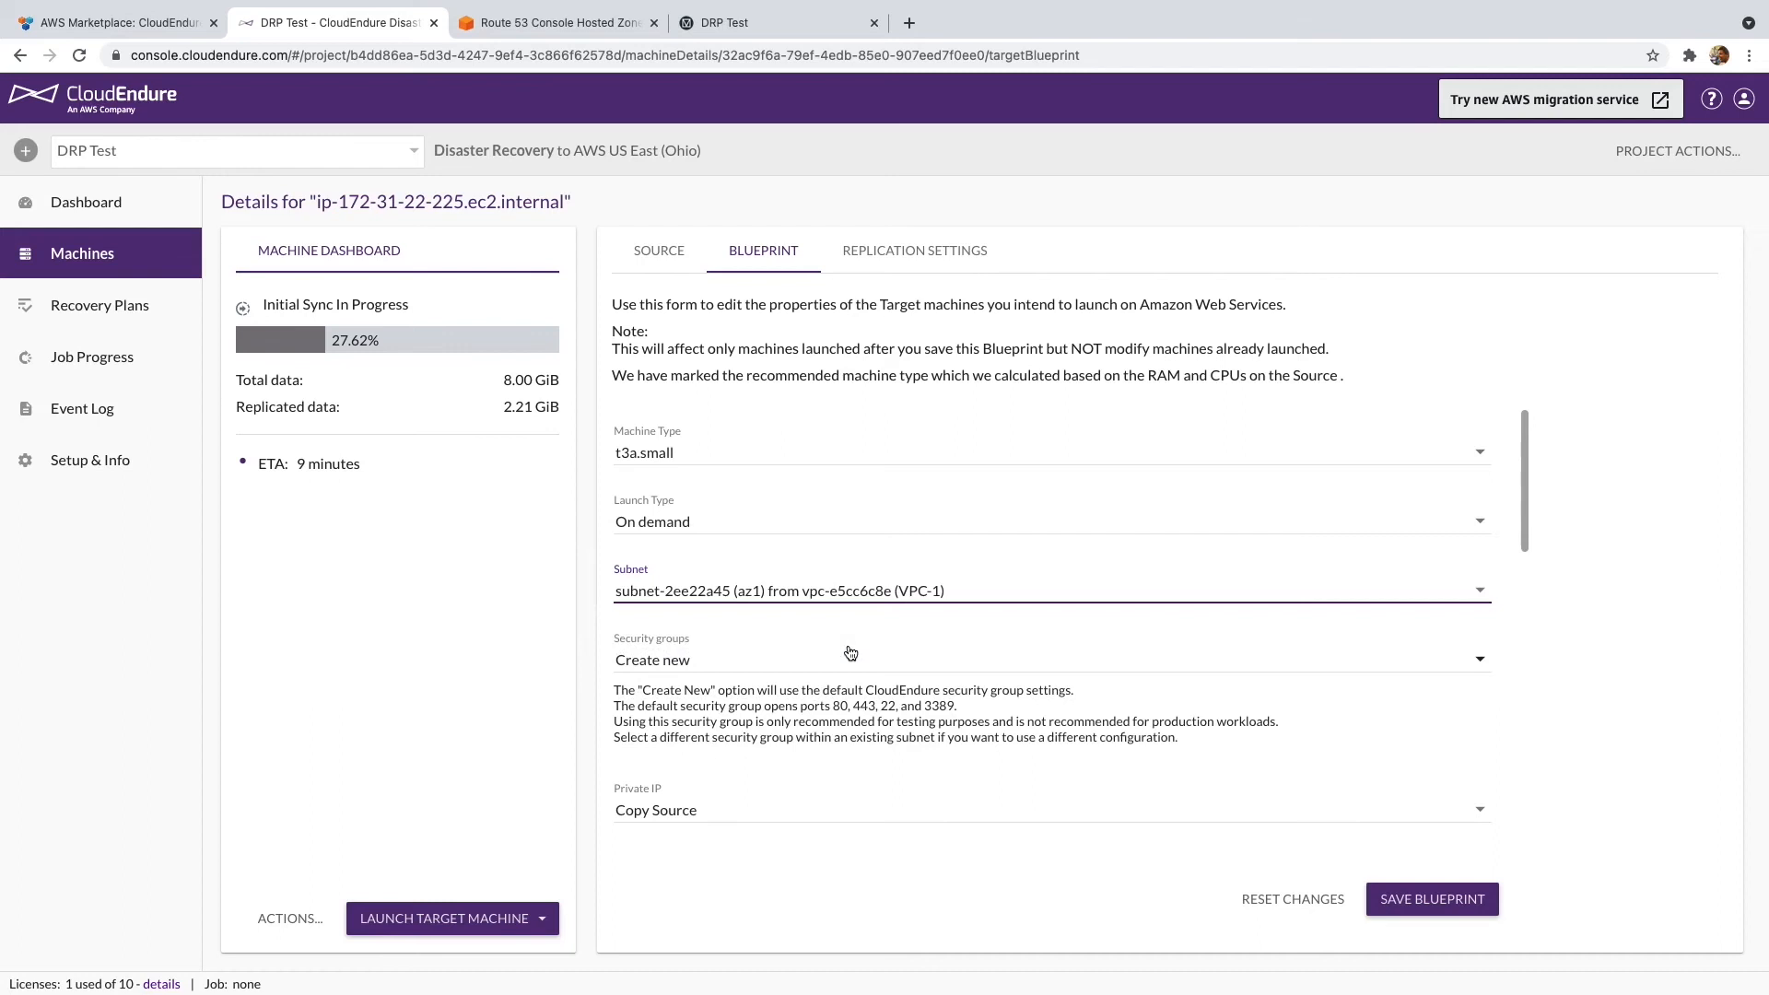
click(850, 661)
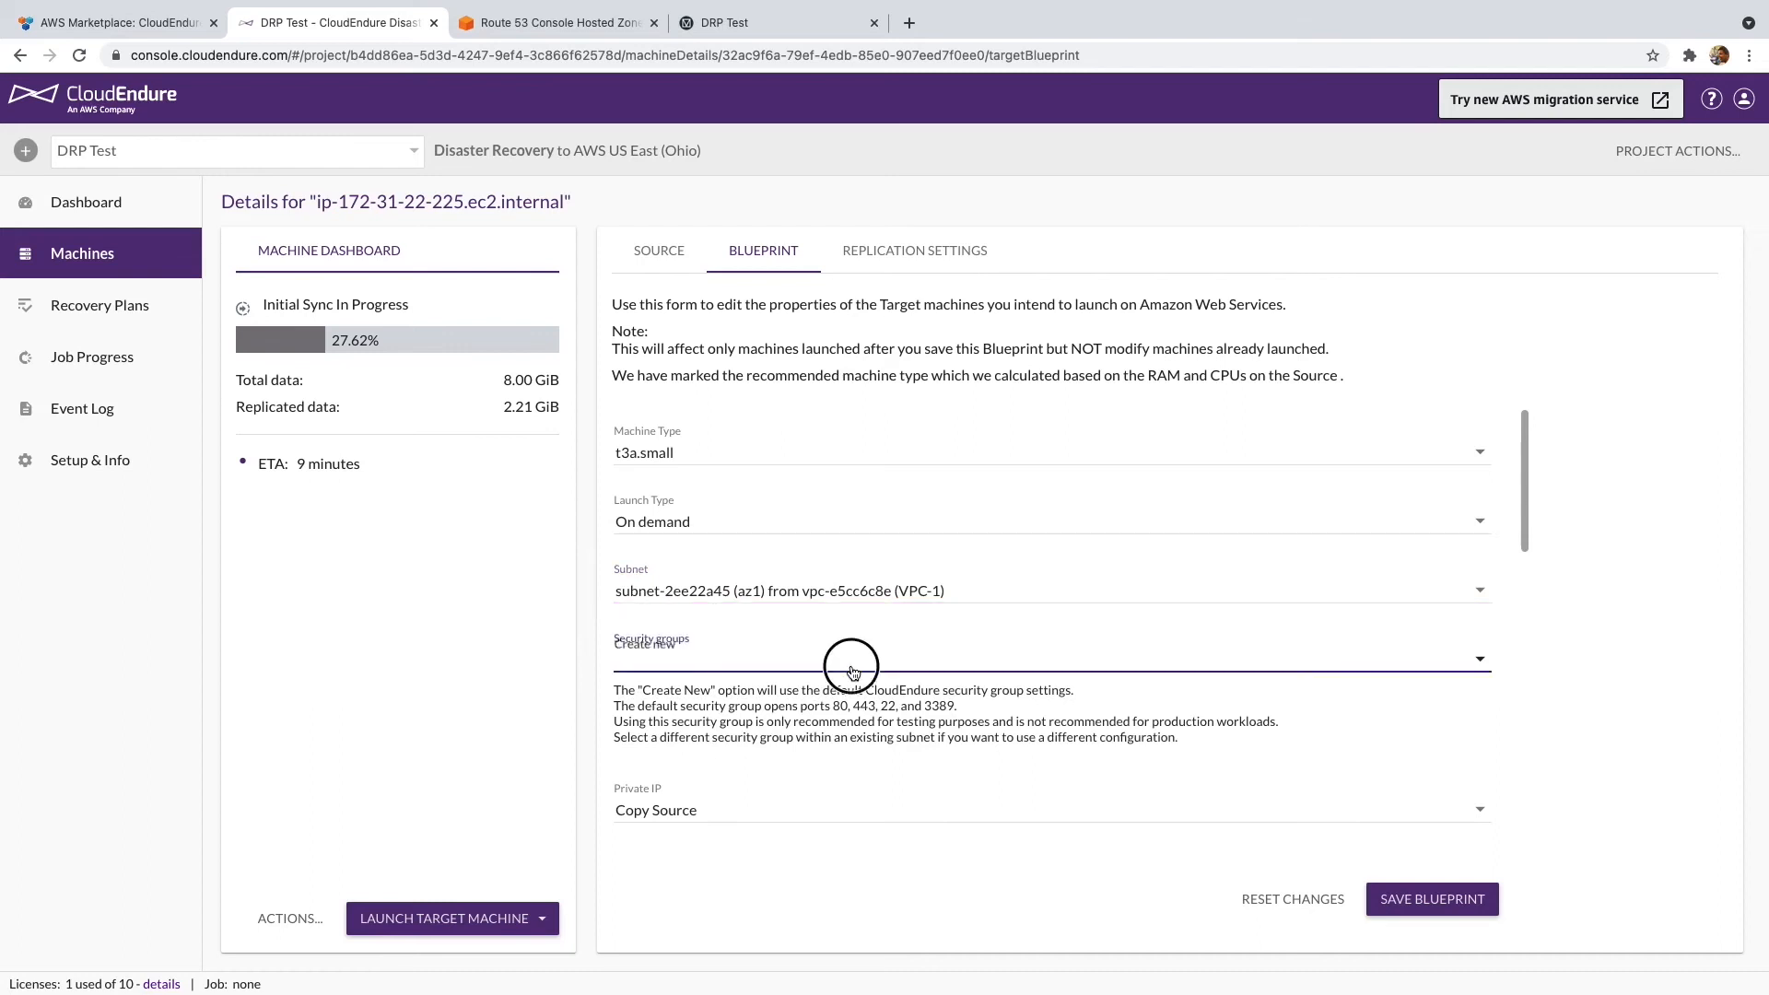
scroll(861, 737, down, 2)
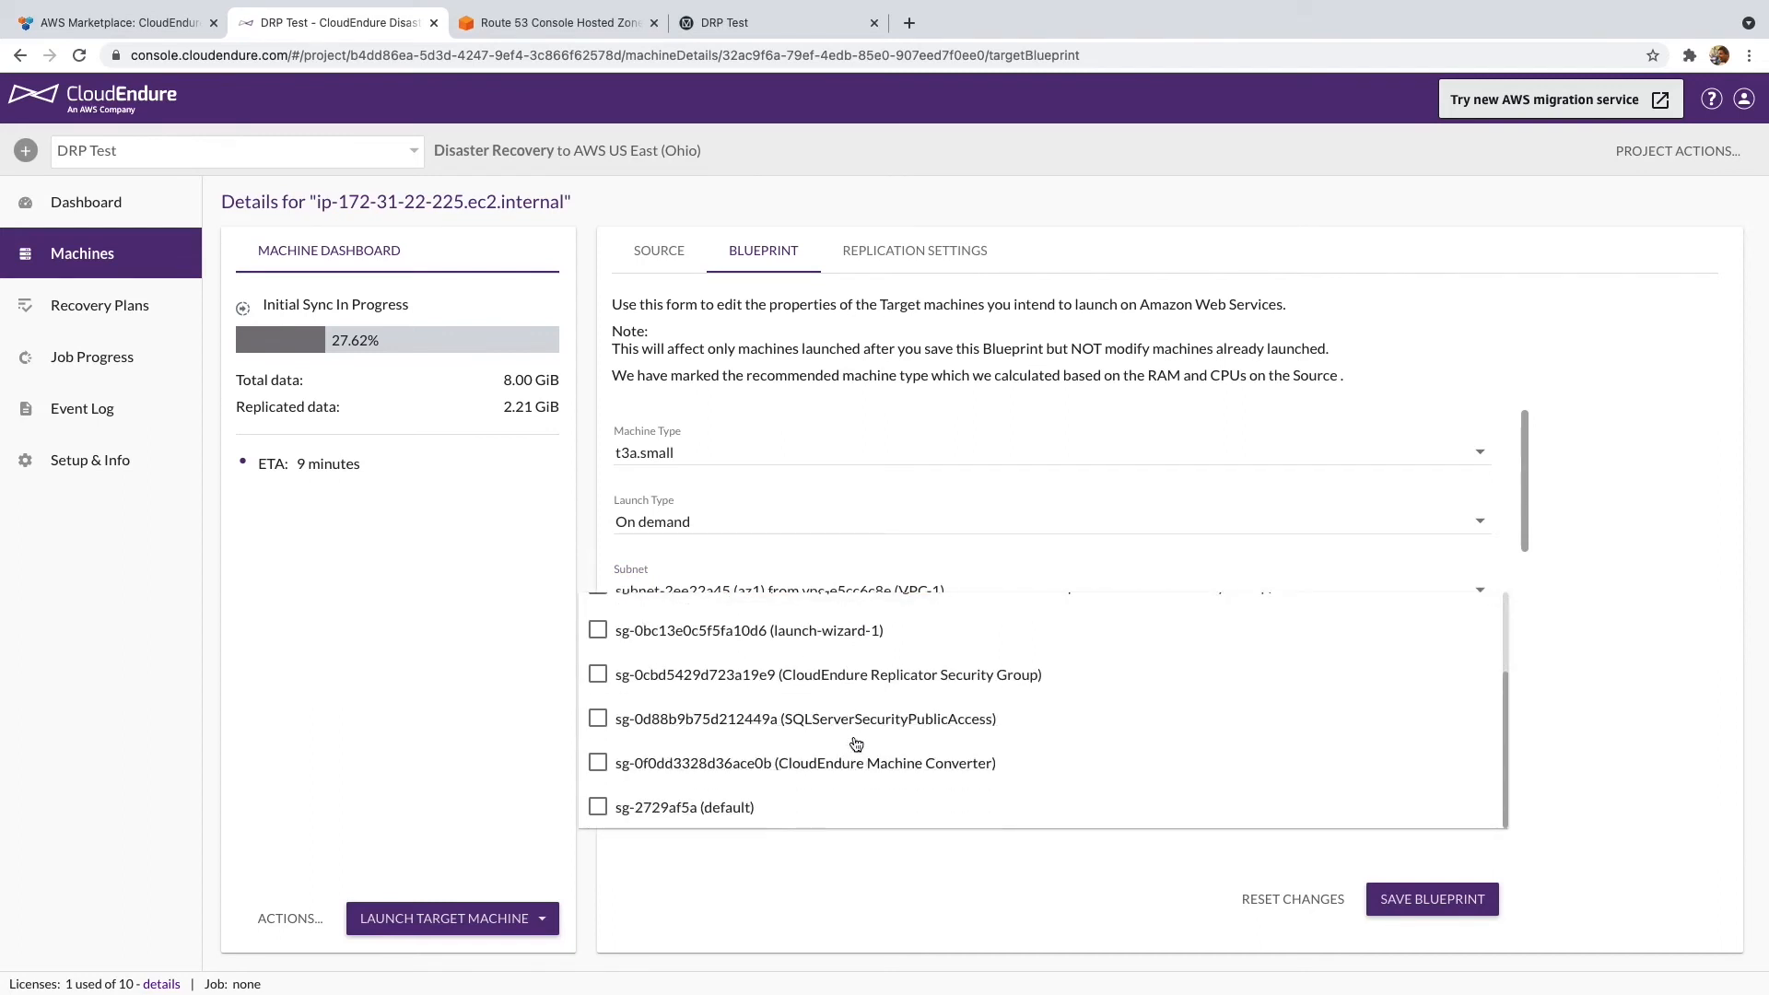
click(777, 810)
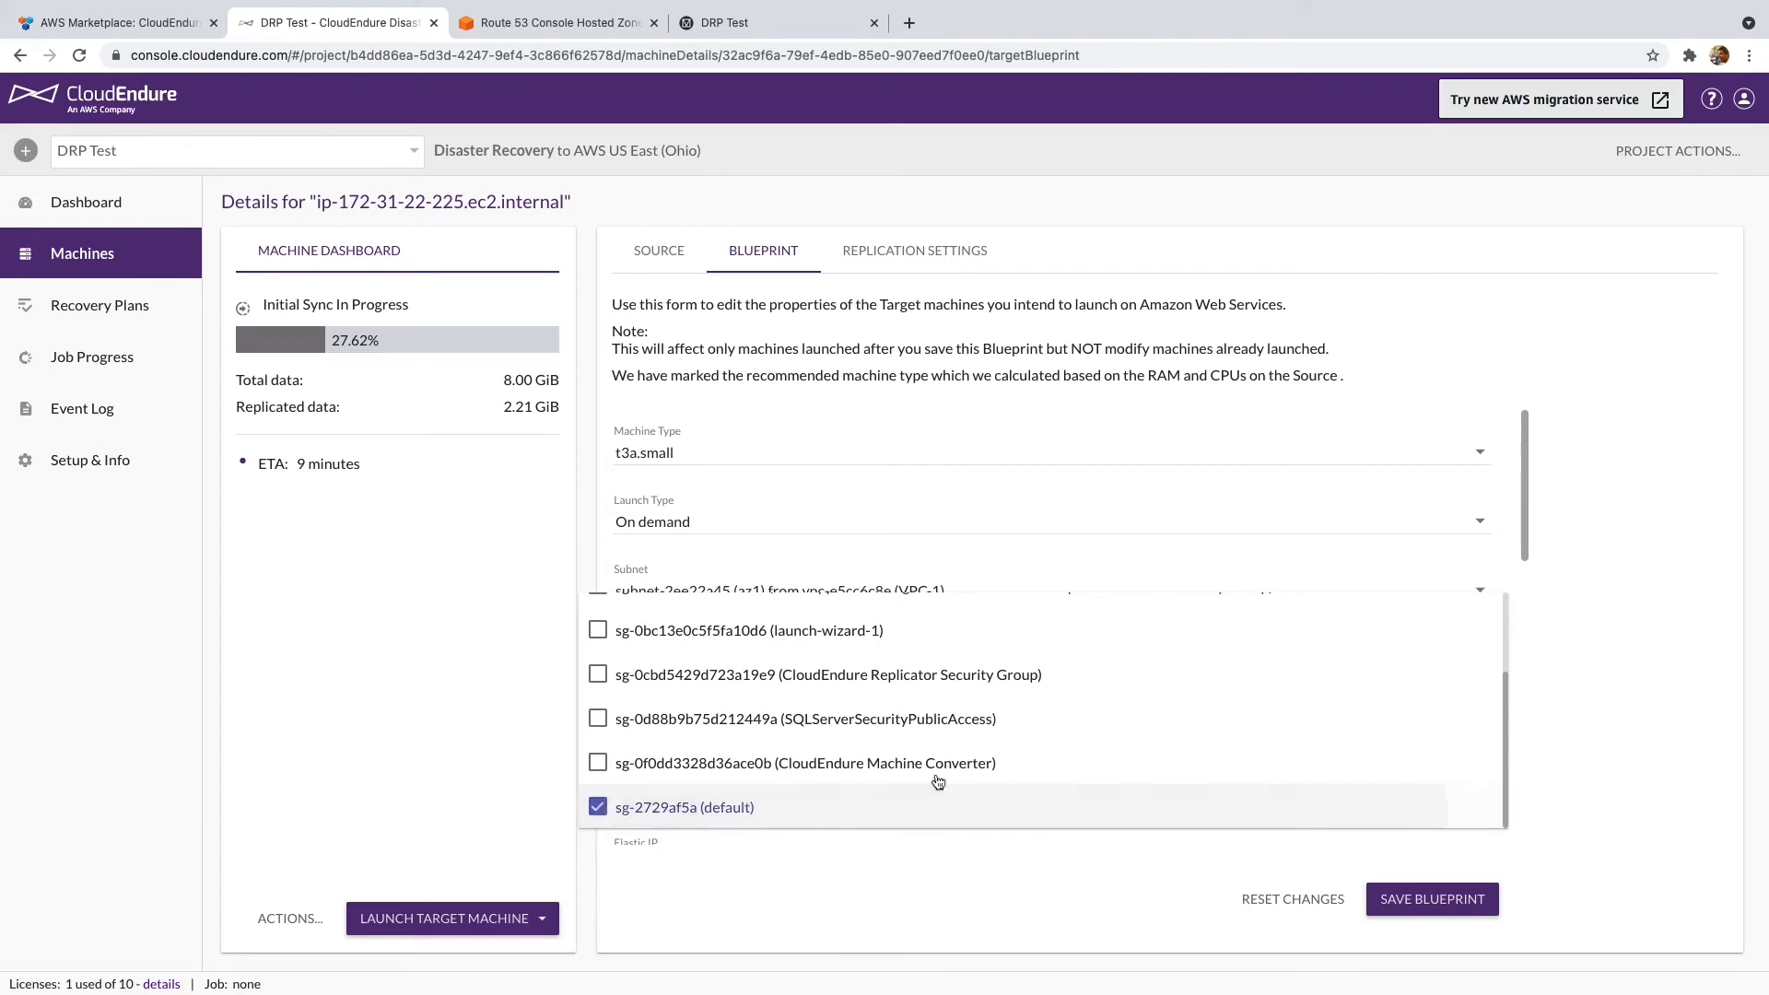
click(1693, 733)
scroll(807, 539, down, 2)
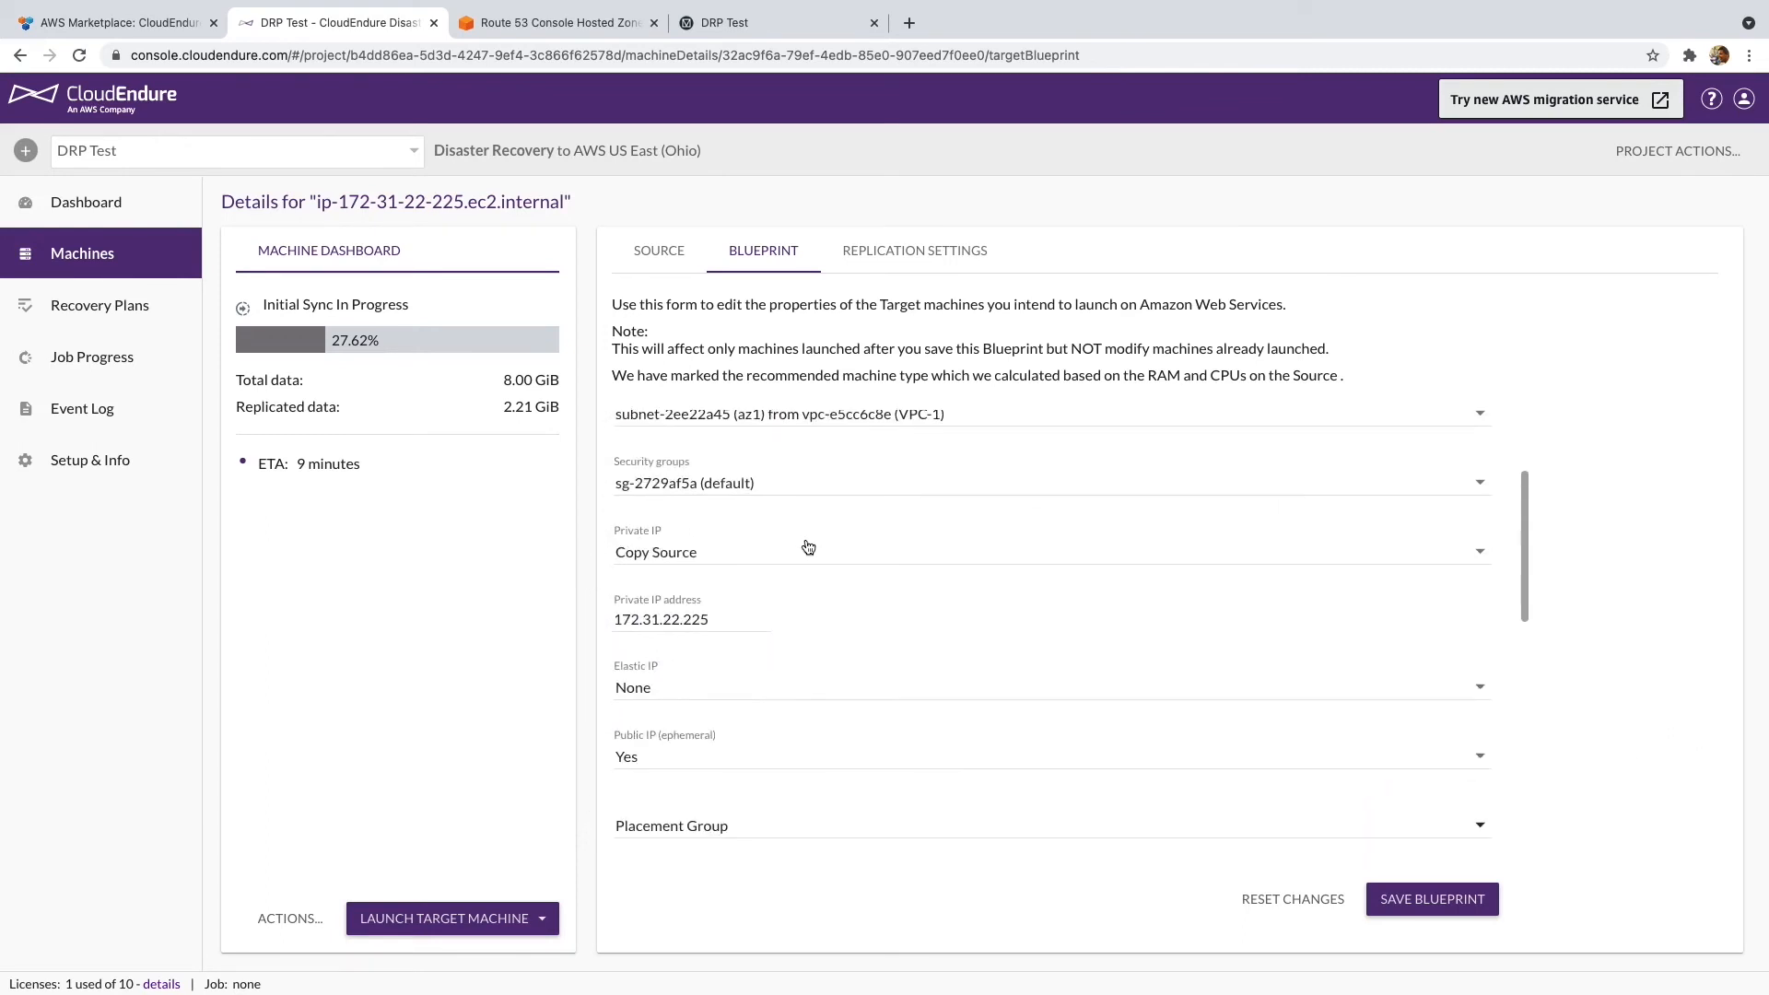
- Create a new private IP, assign existing Elastic IP 3.13.22.12, and set Public IP to No
click(803, 550)
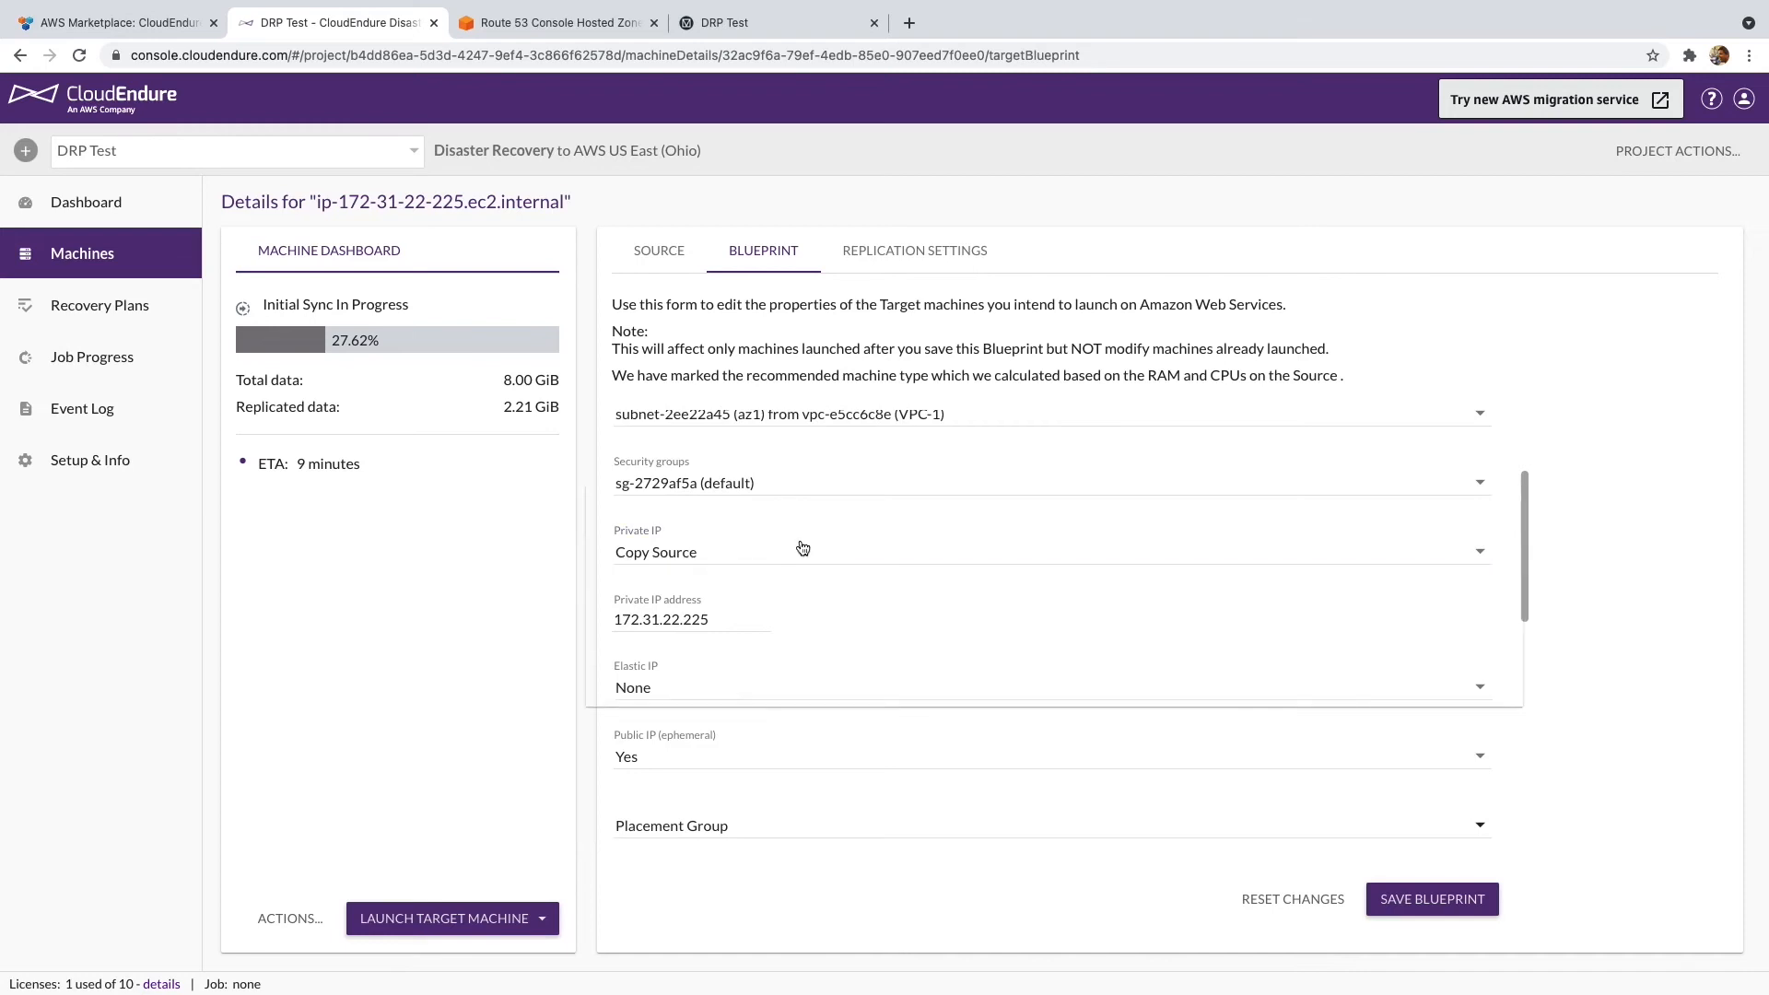
click(721, 597)
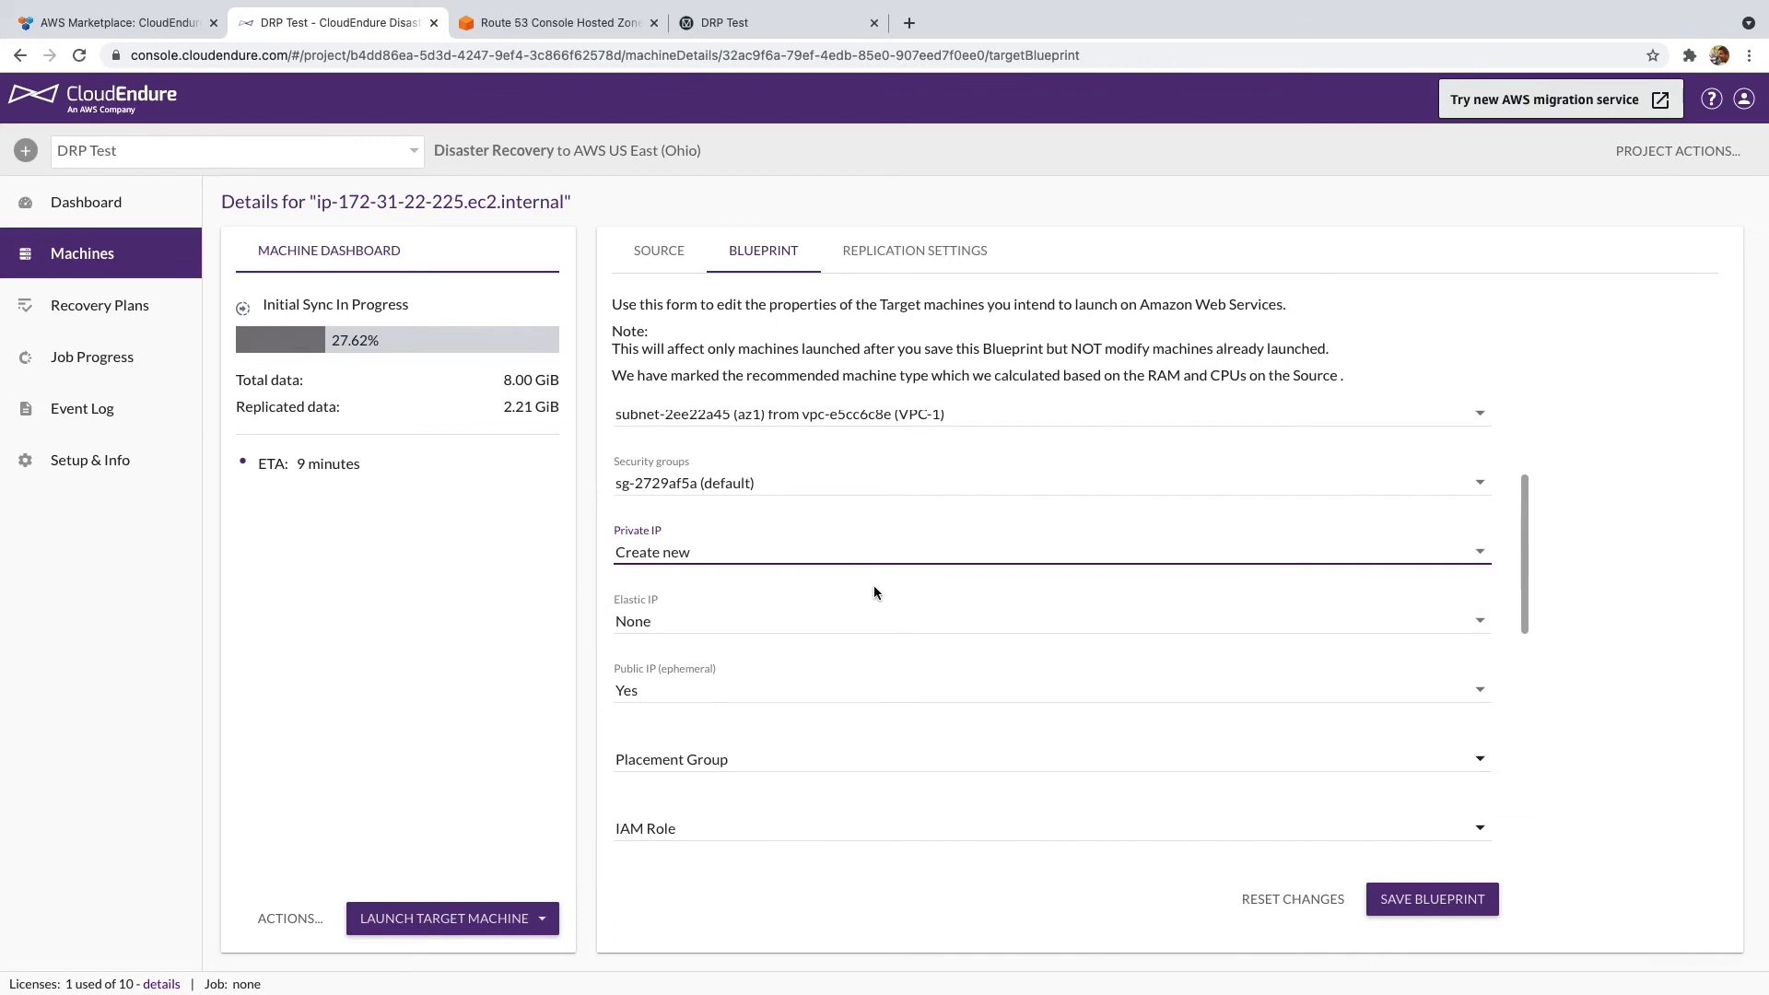
click(808, 620)
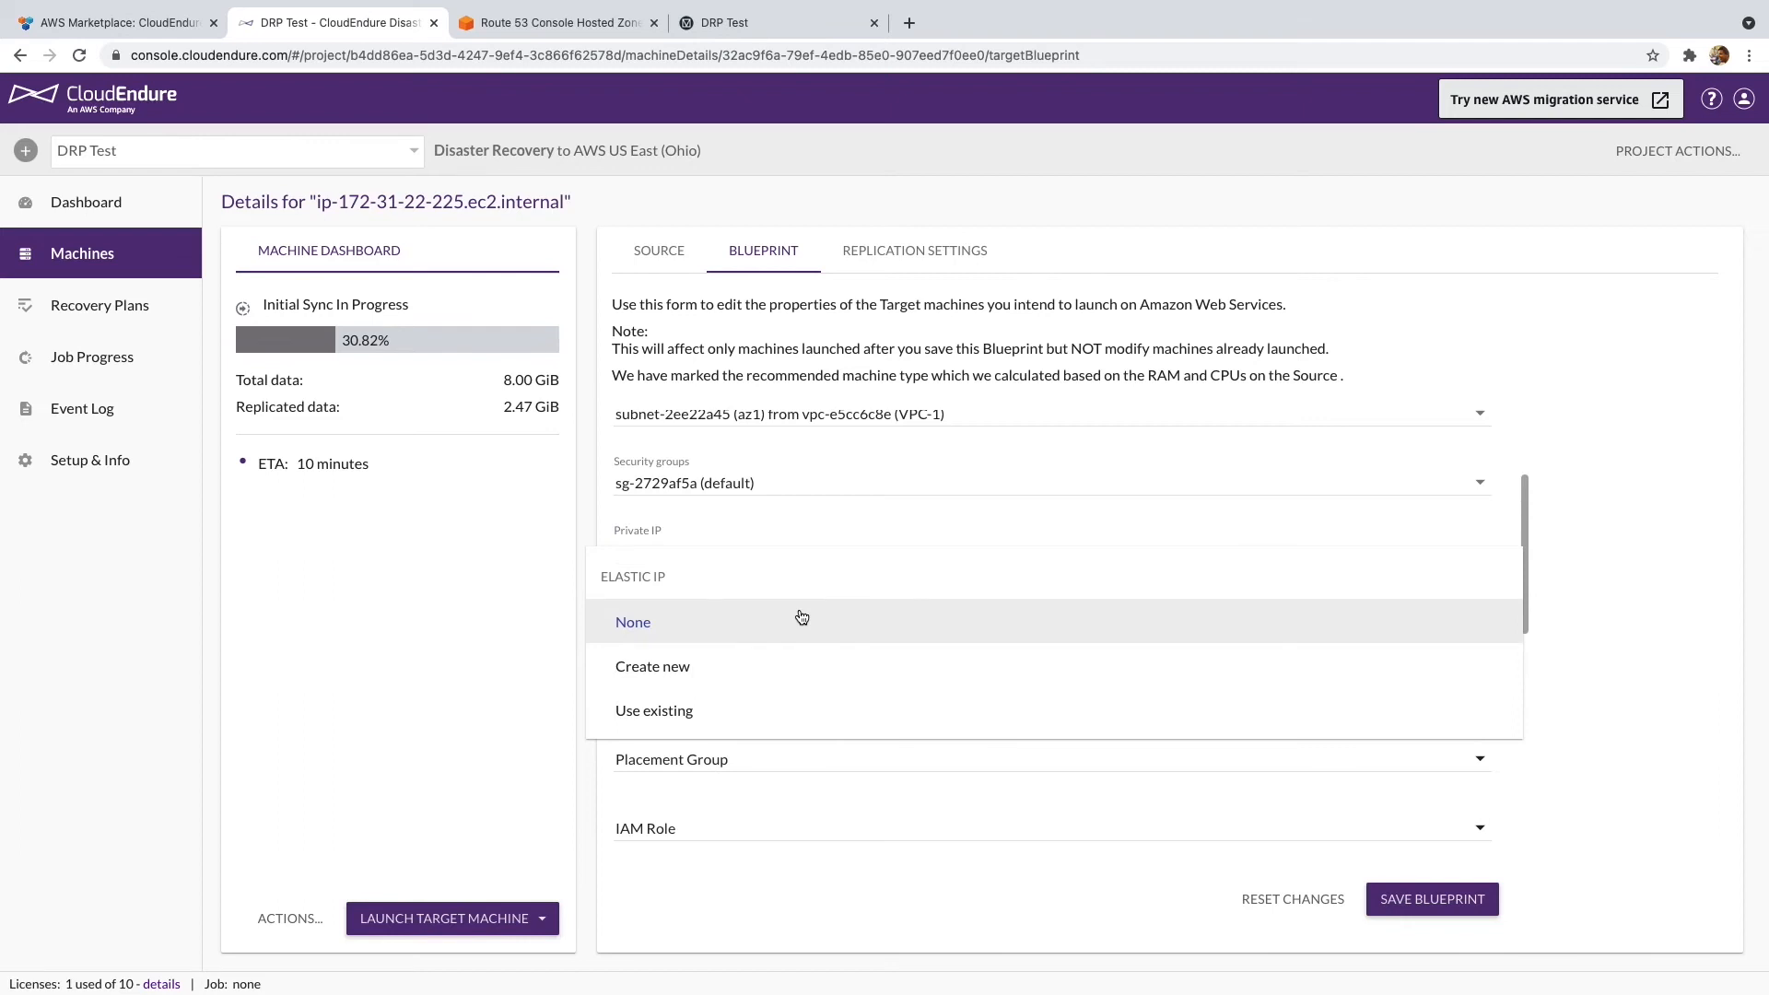
click(758, 709)
click(659, 703)
click(662, 705)
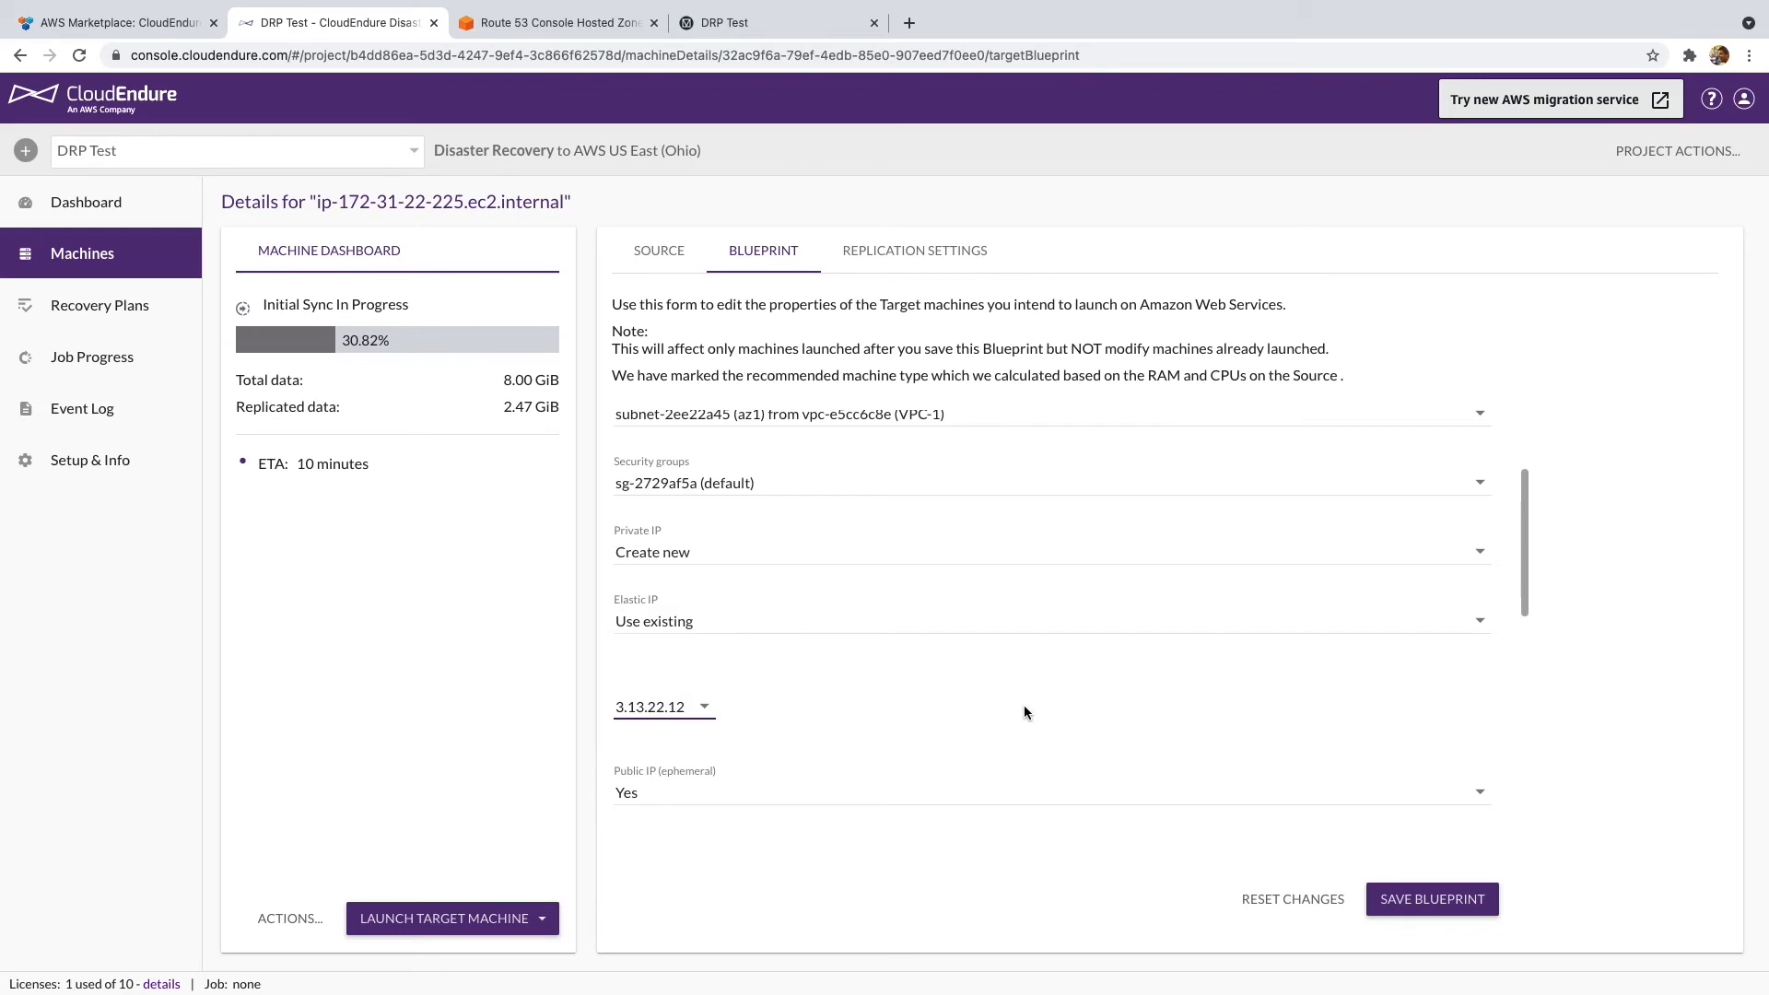
scroll(1025, 707, down, 3)
click(766, 537)
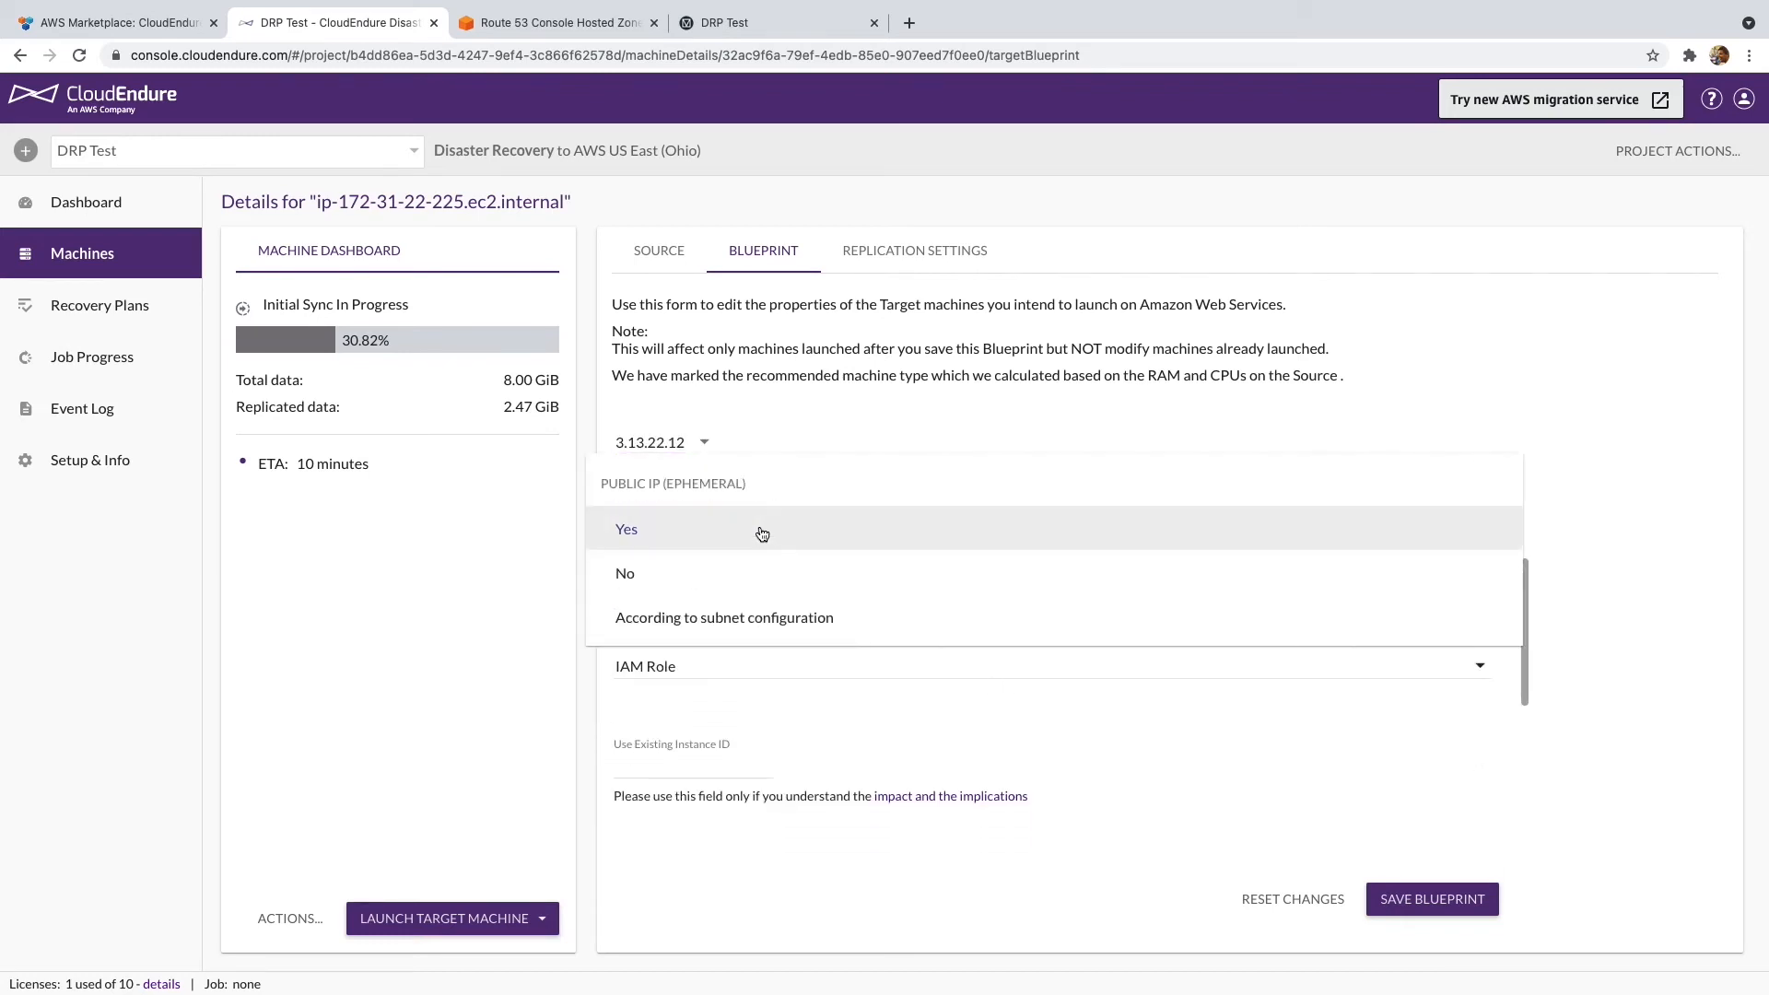
click(737, 576)
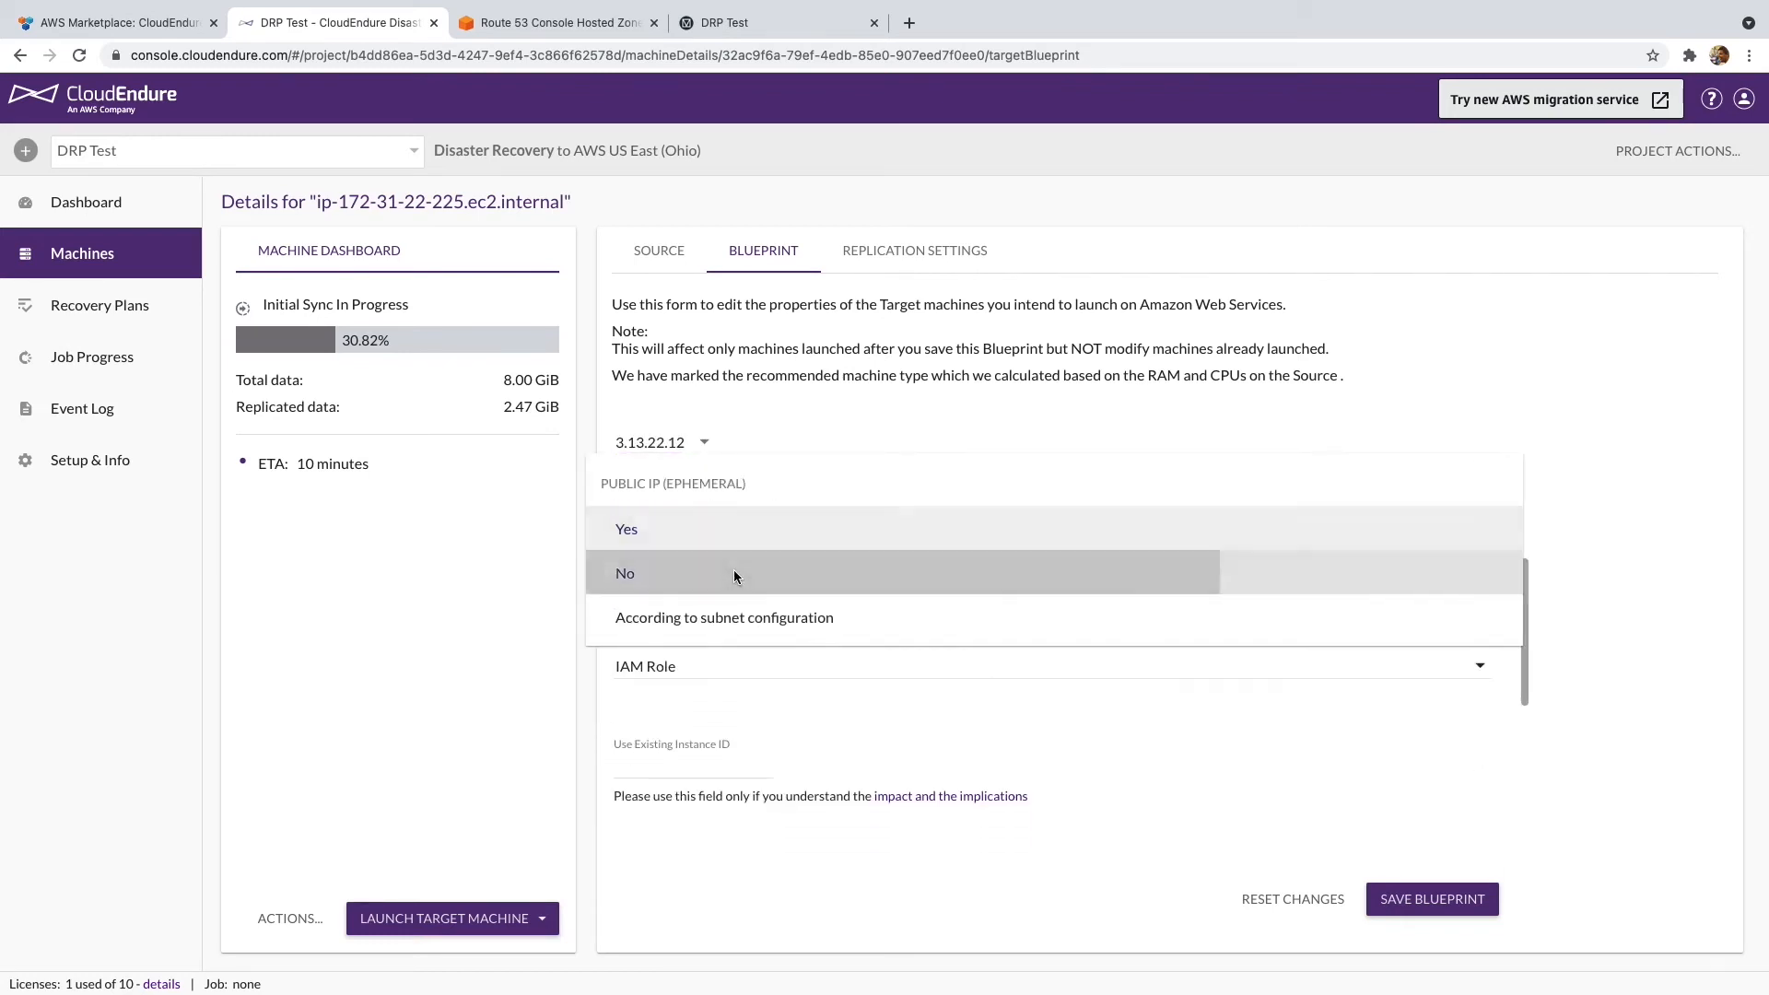
scroll(881, 576, down, 3)
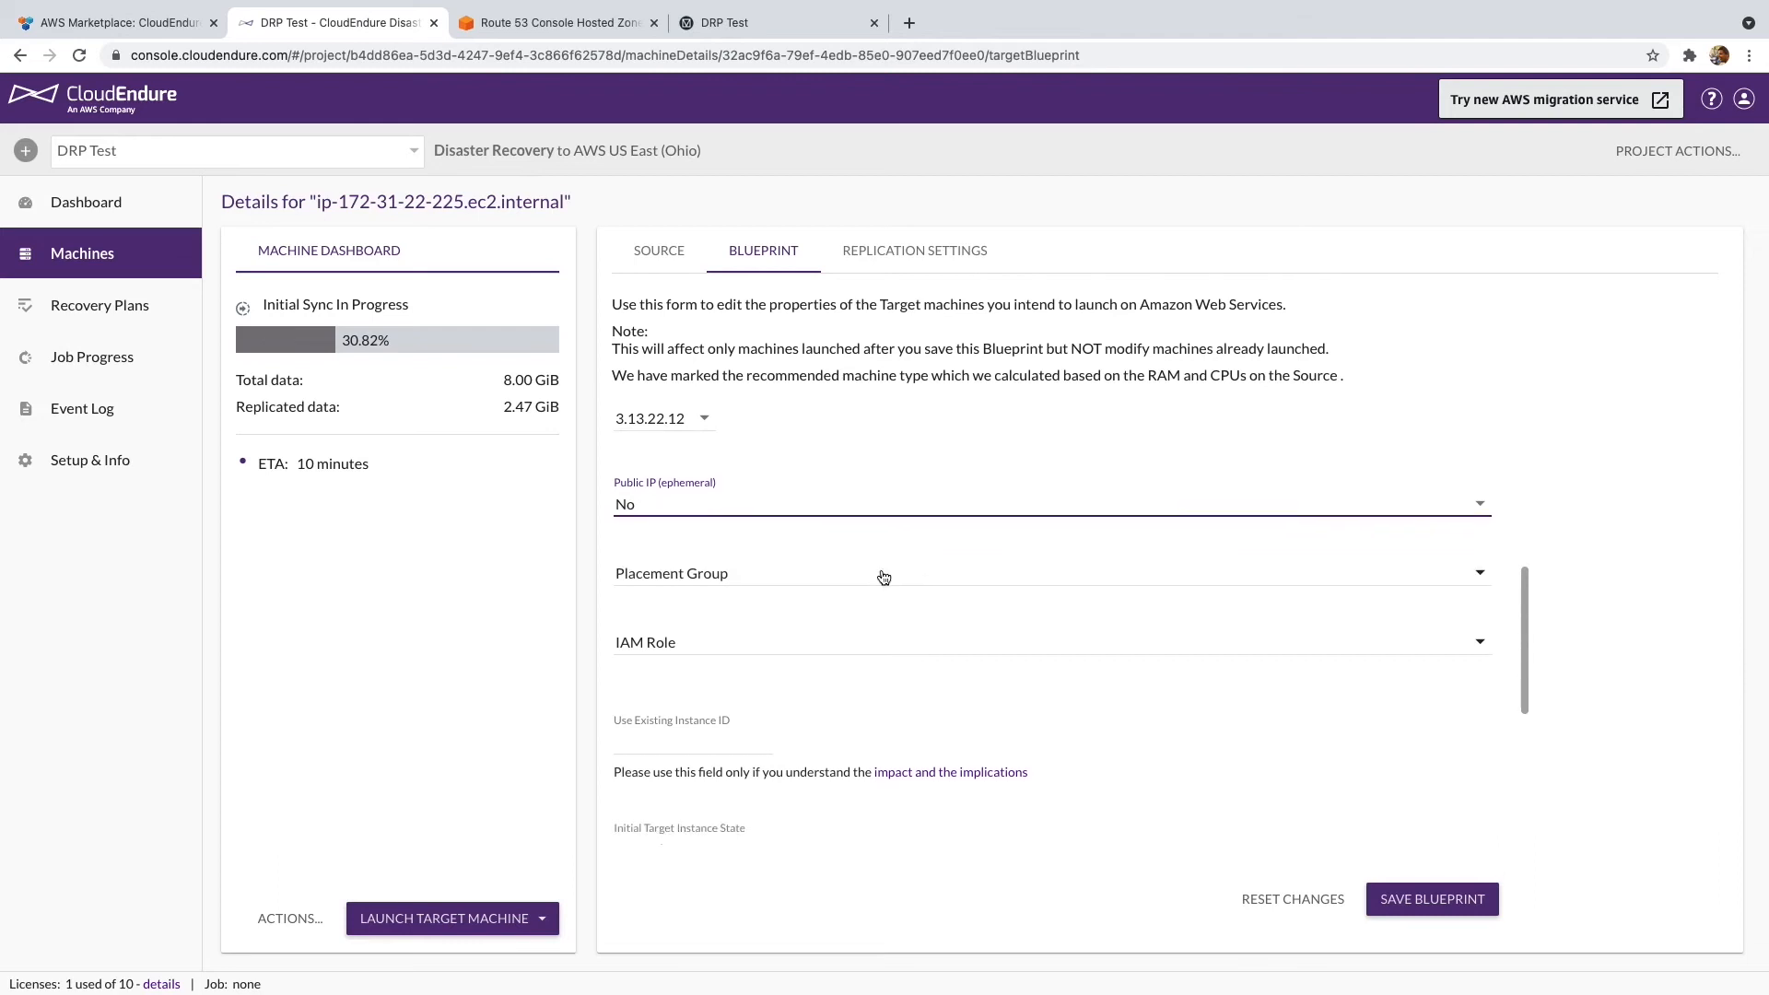
scroll(904, 575, down, 2)
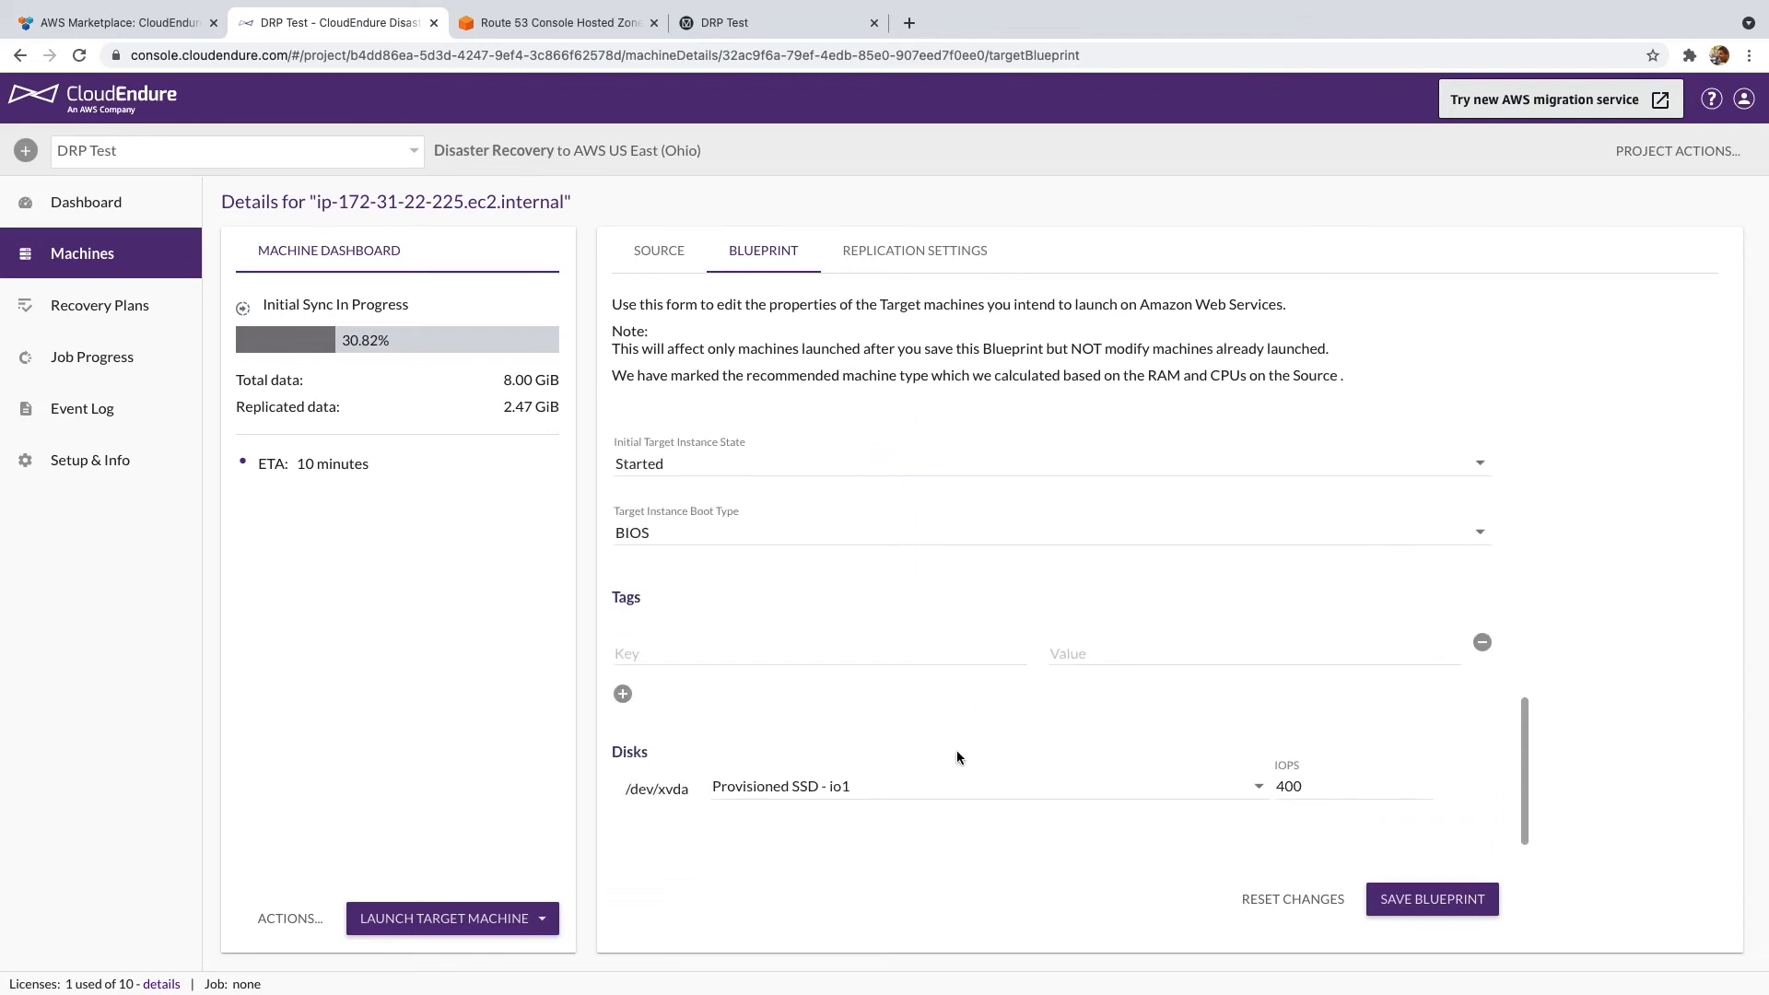
- Switch disk /dev/xvda to SSD - gp3 and save the blueprint
click(953, 784)
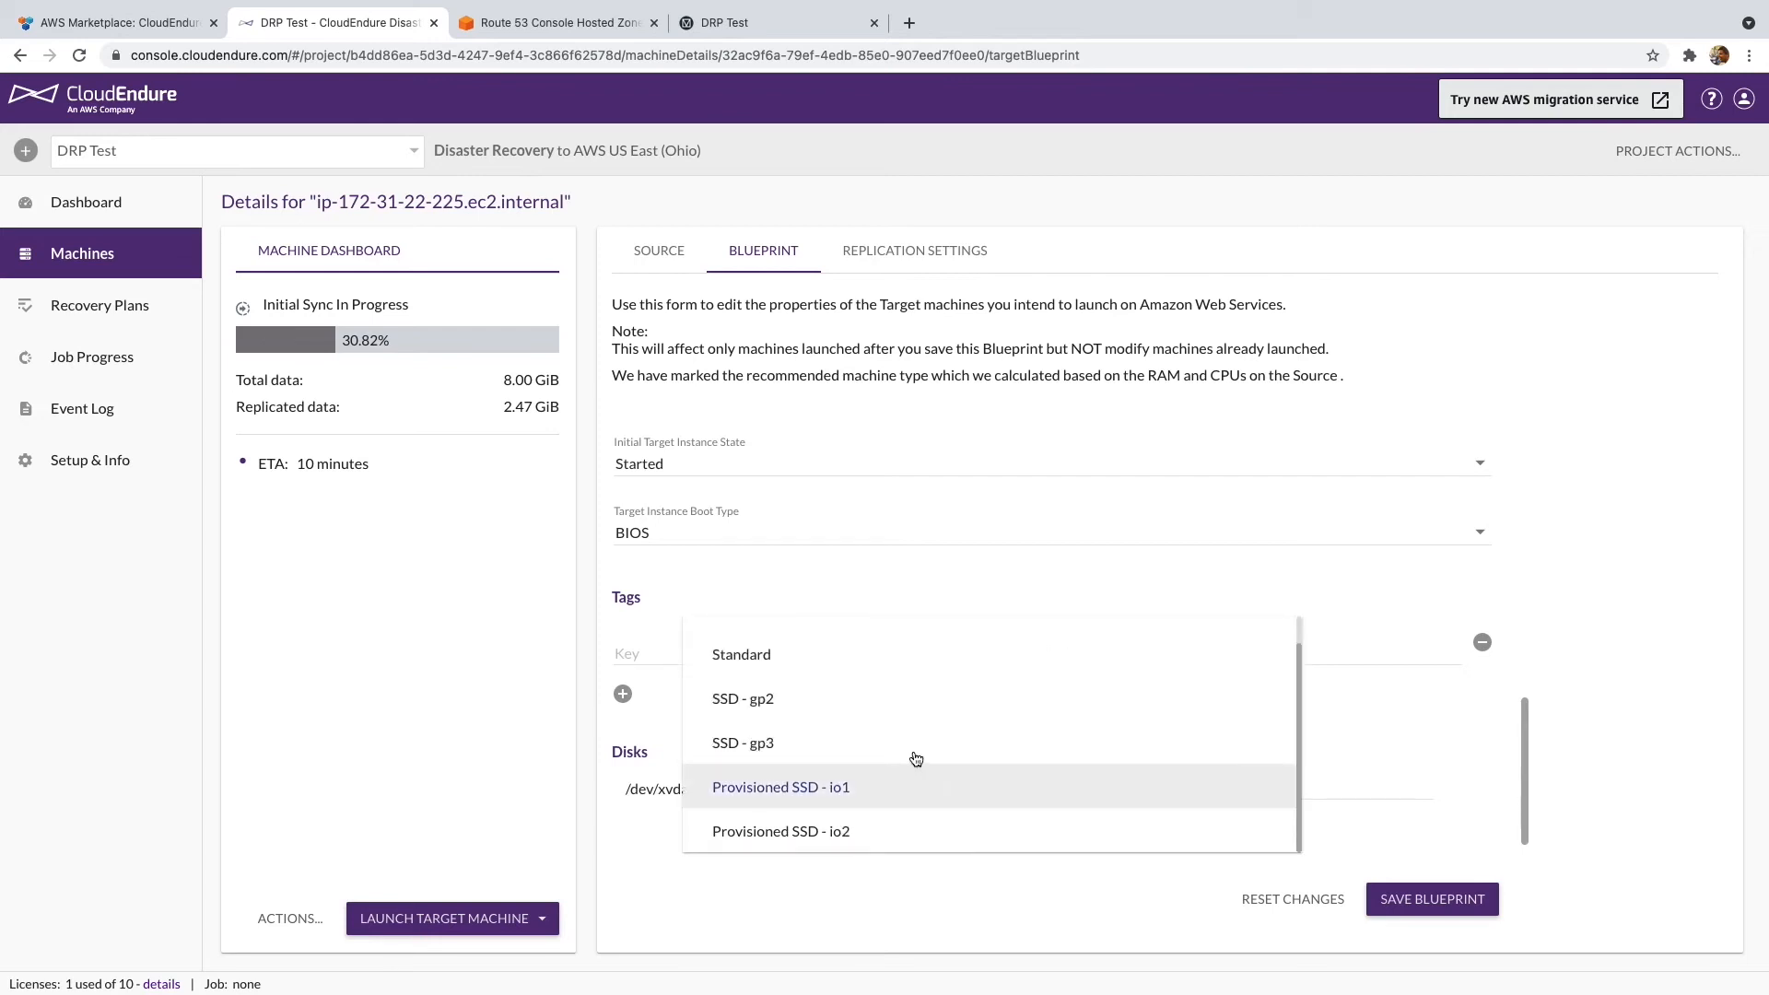
click(767, 744)
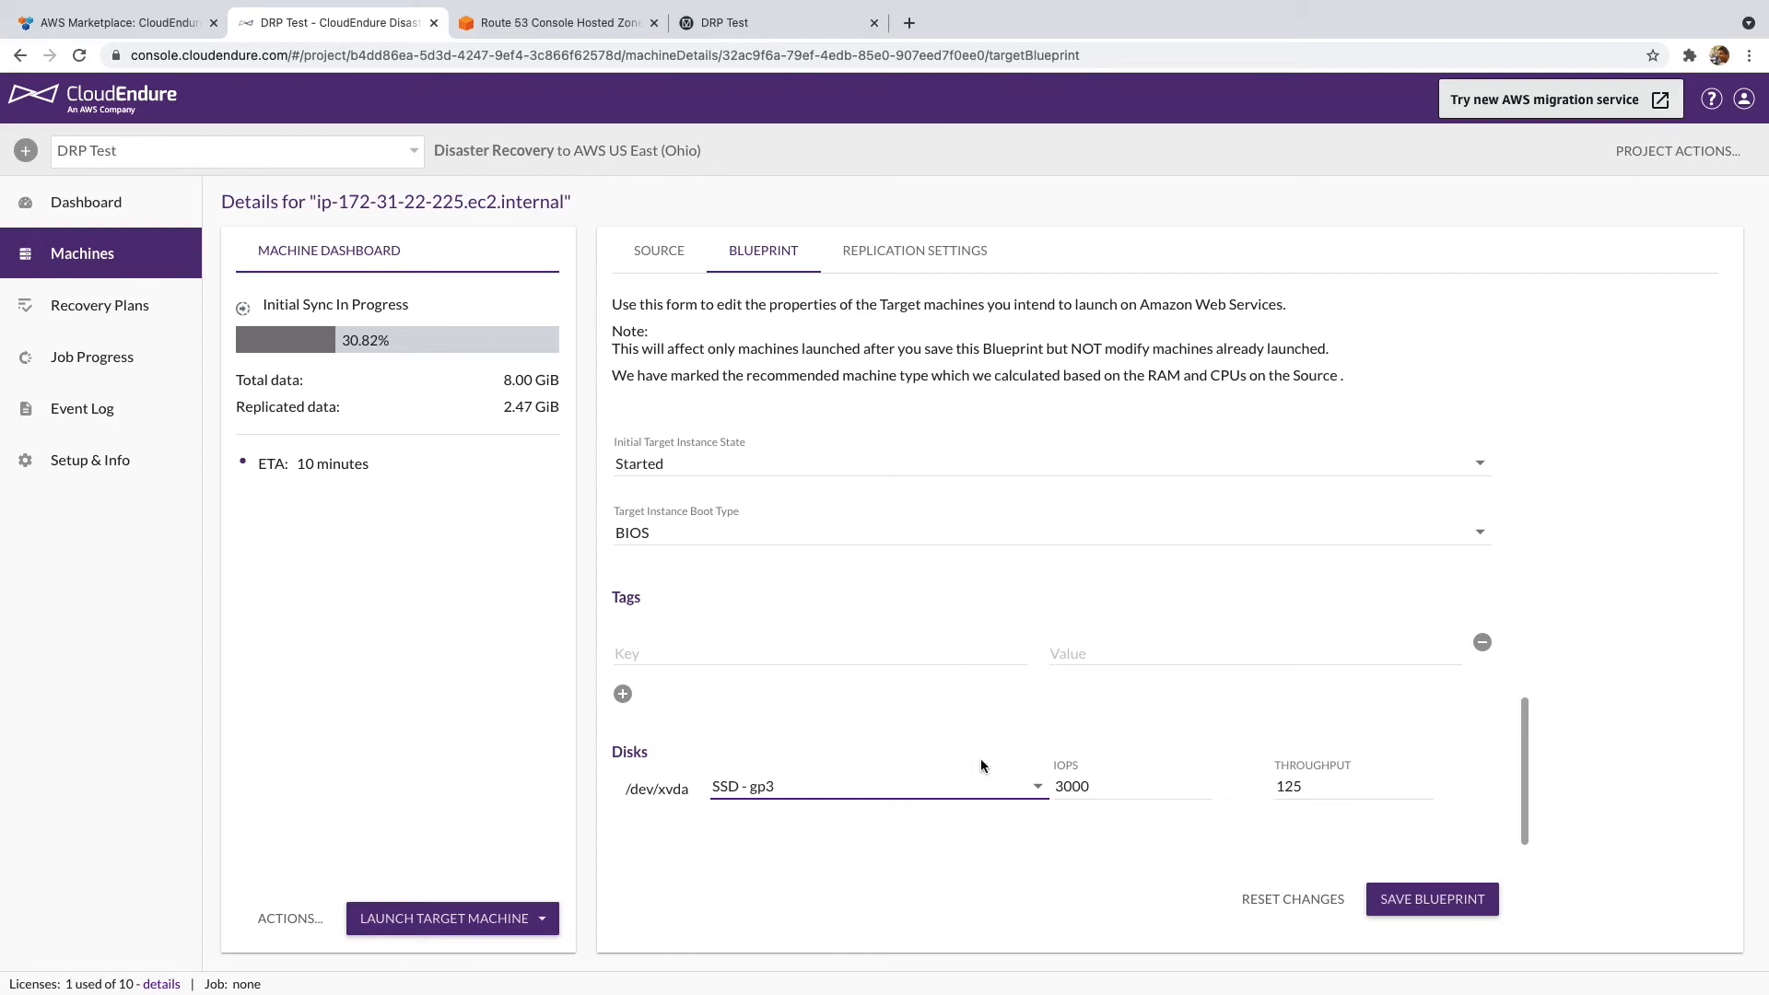
click(1431, 897)
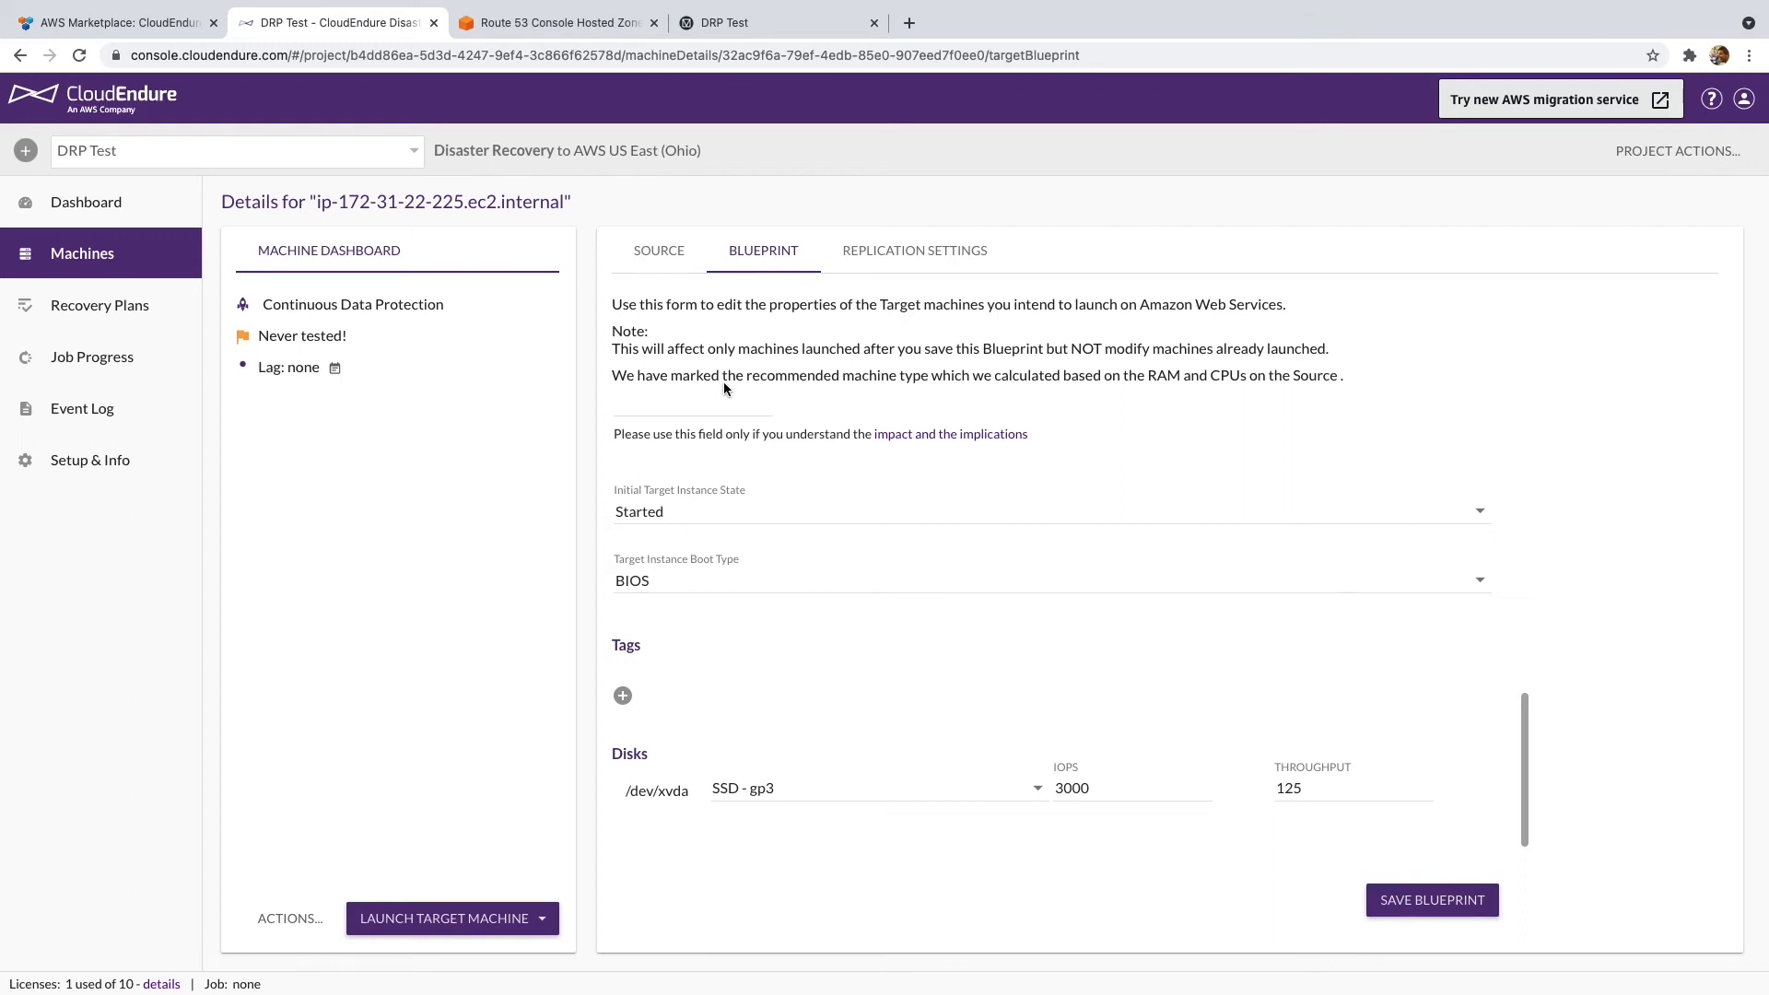
- Launch a Test Mode target machine from the latest recovery point and check the job progress
click(528, 918)
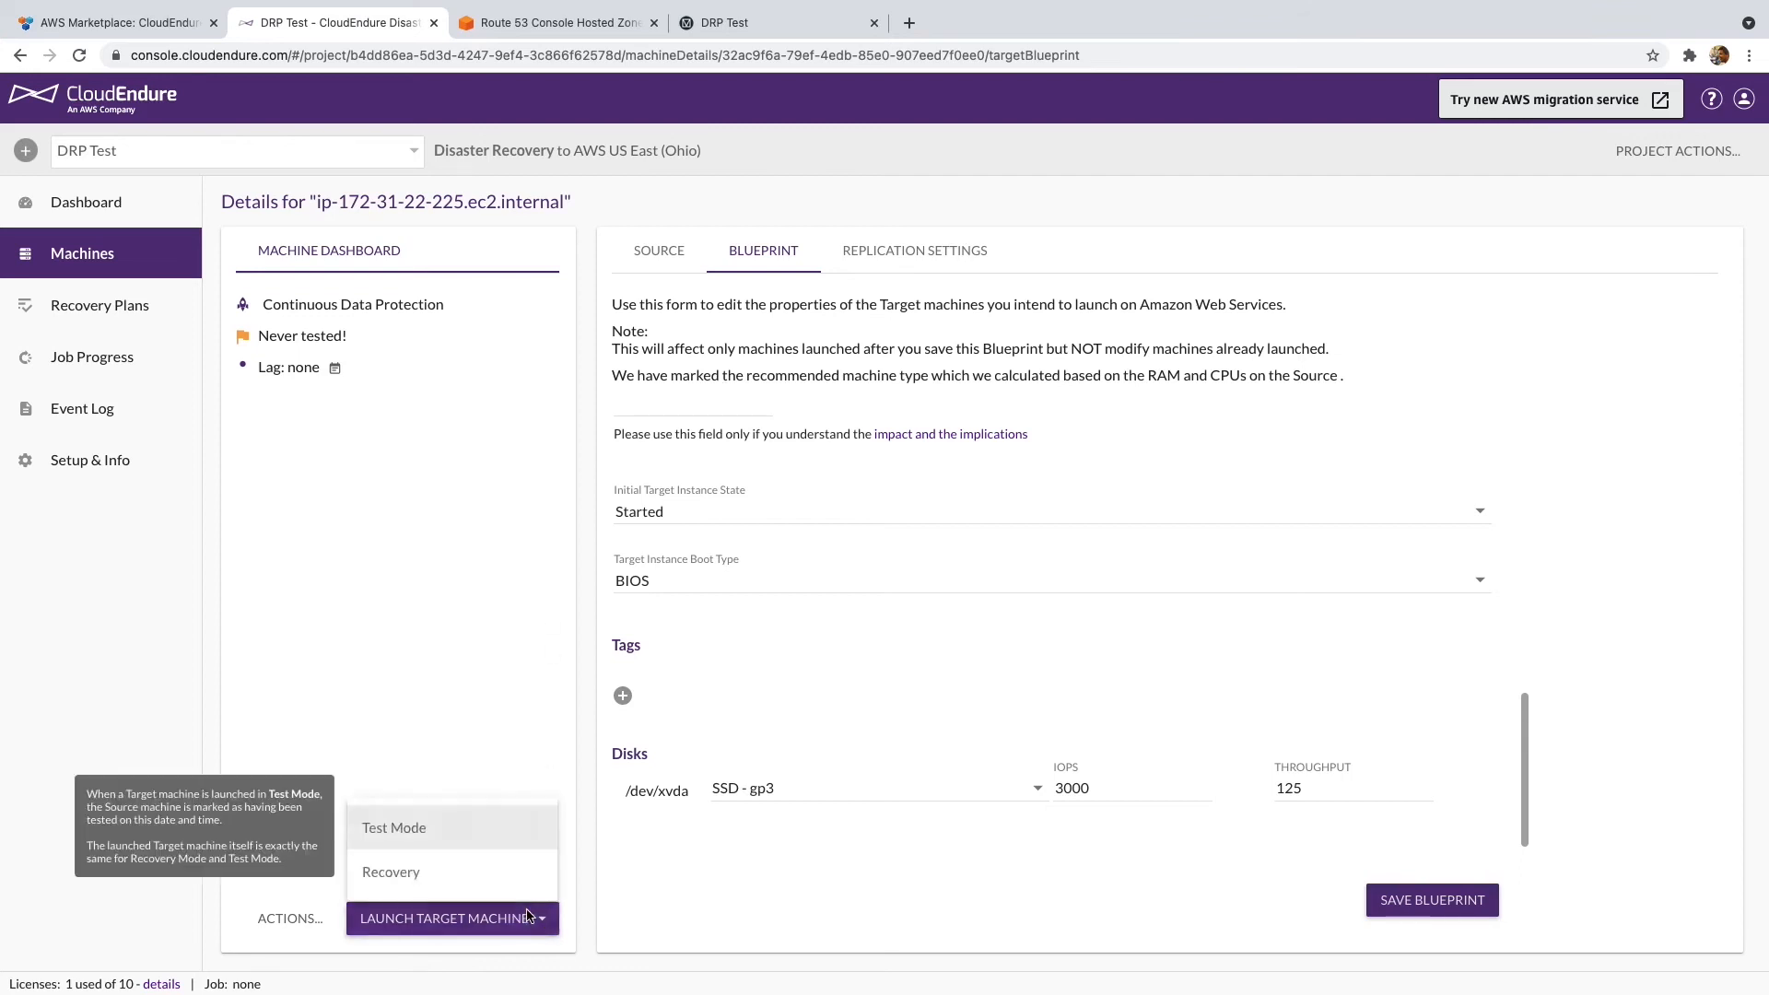
click(438, 830)
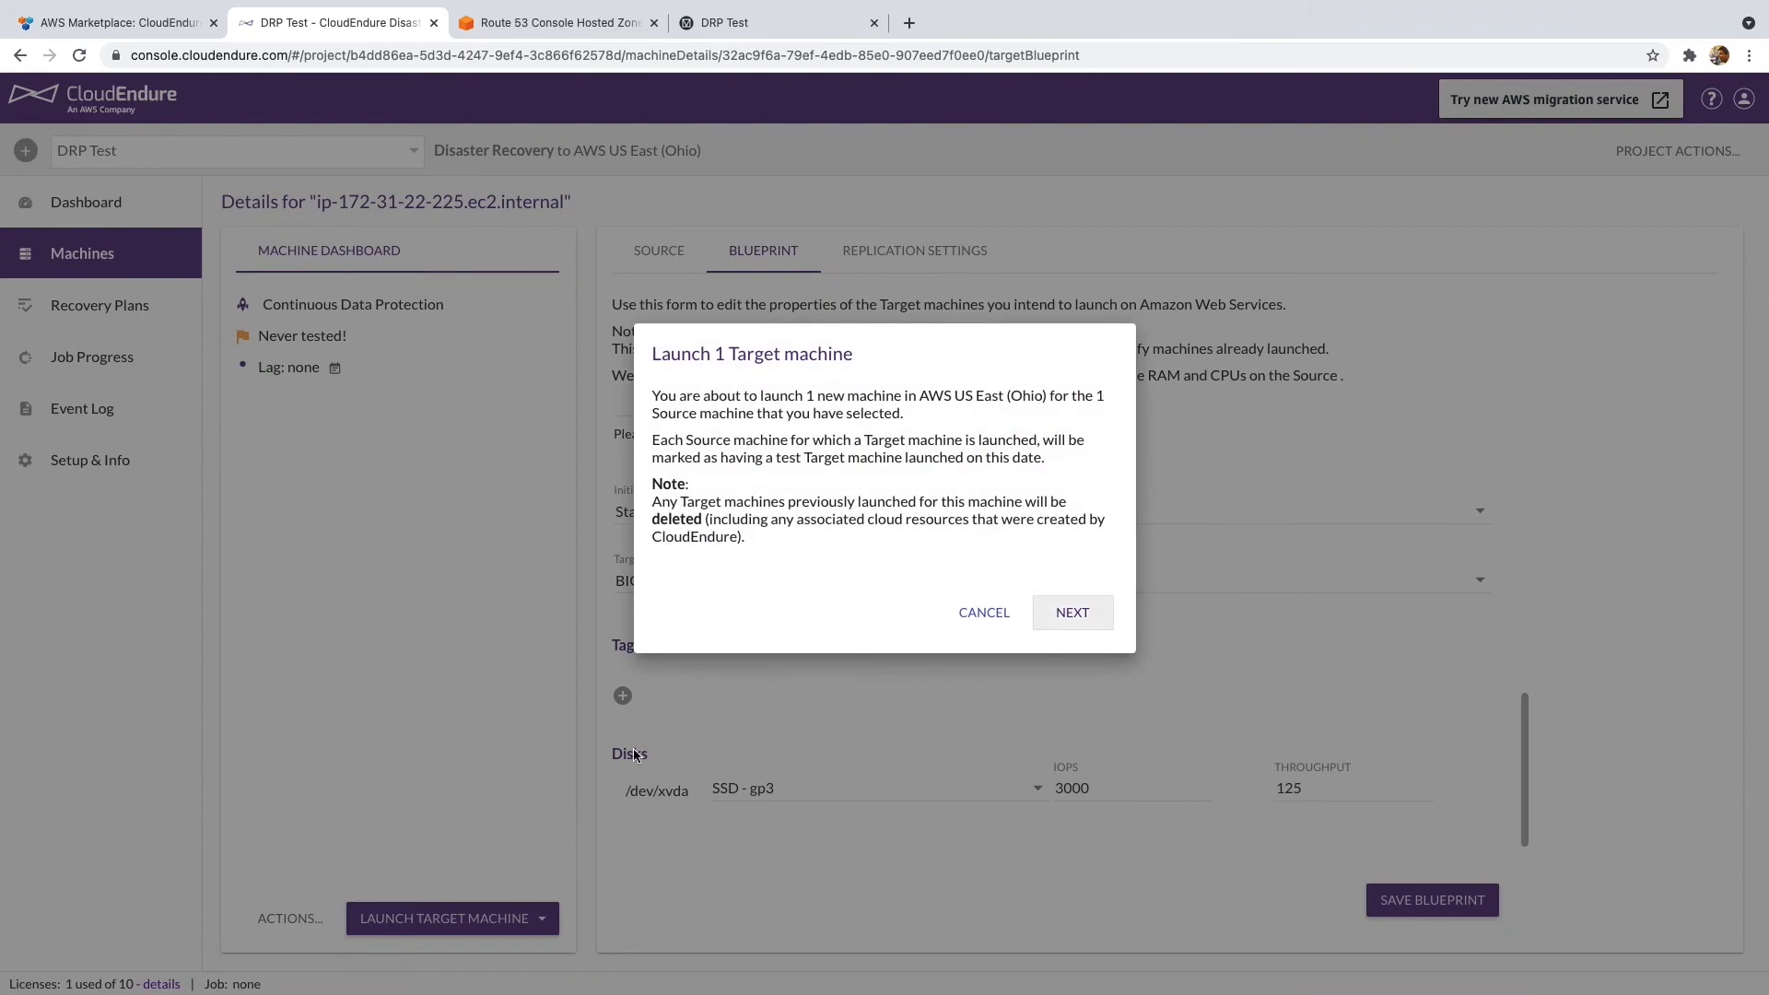
click(1086, 623)
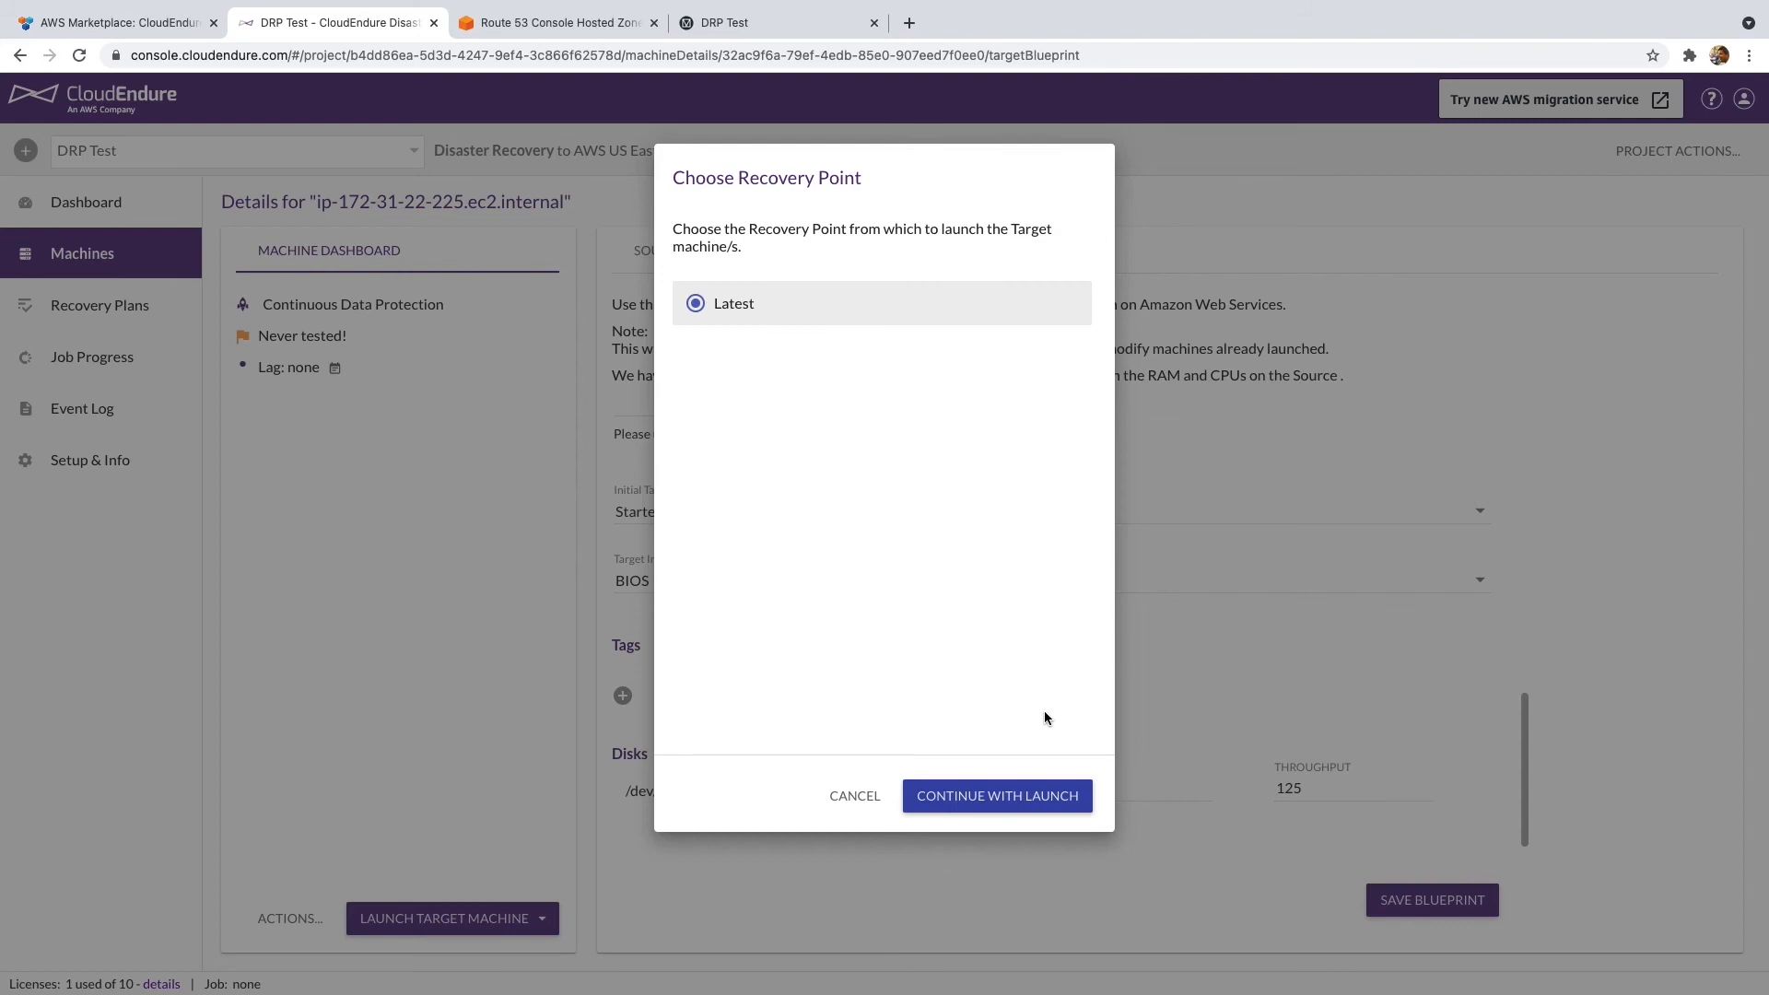
click(1038, 795)
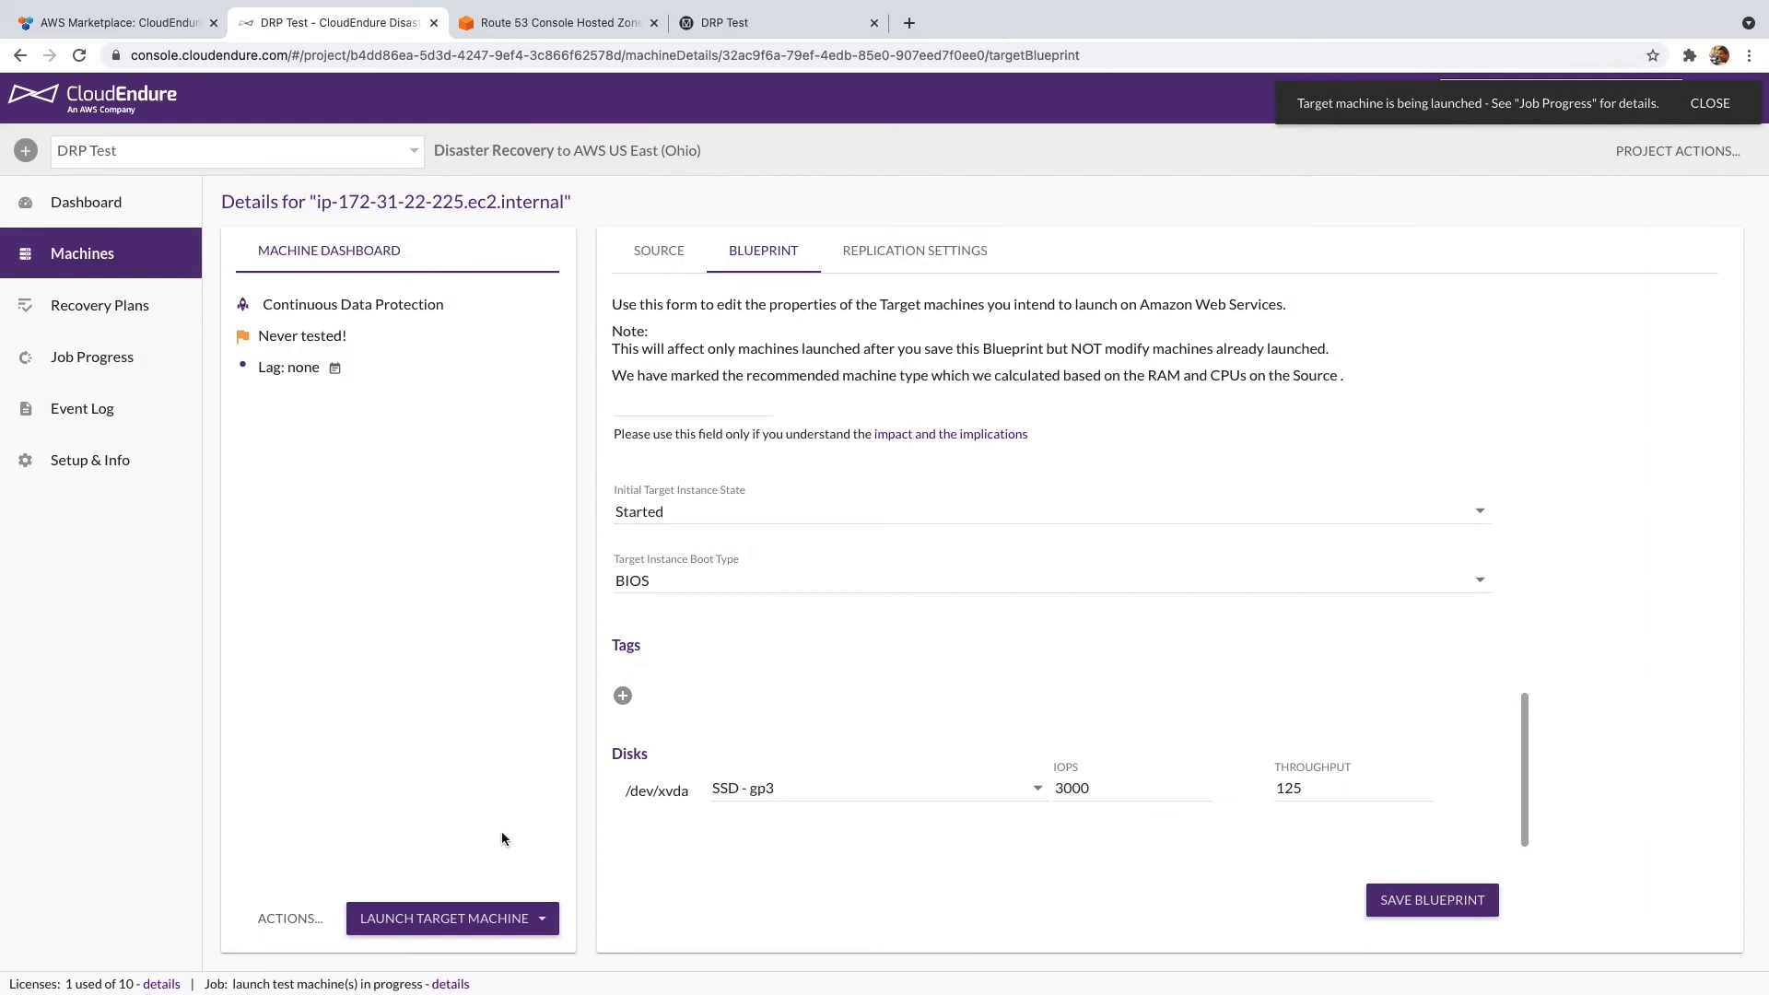
click(465, 984)
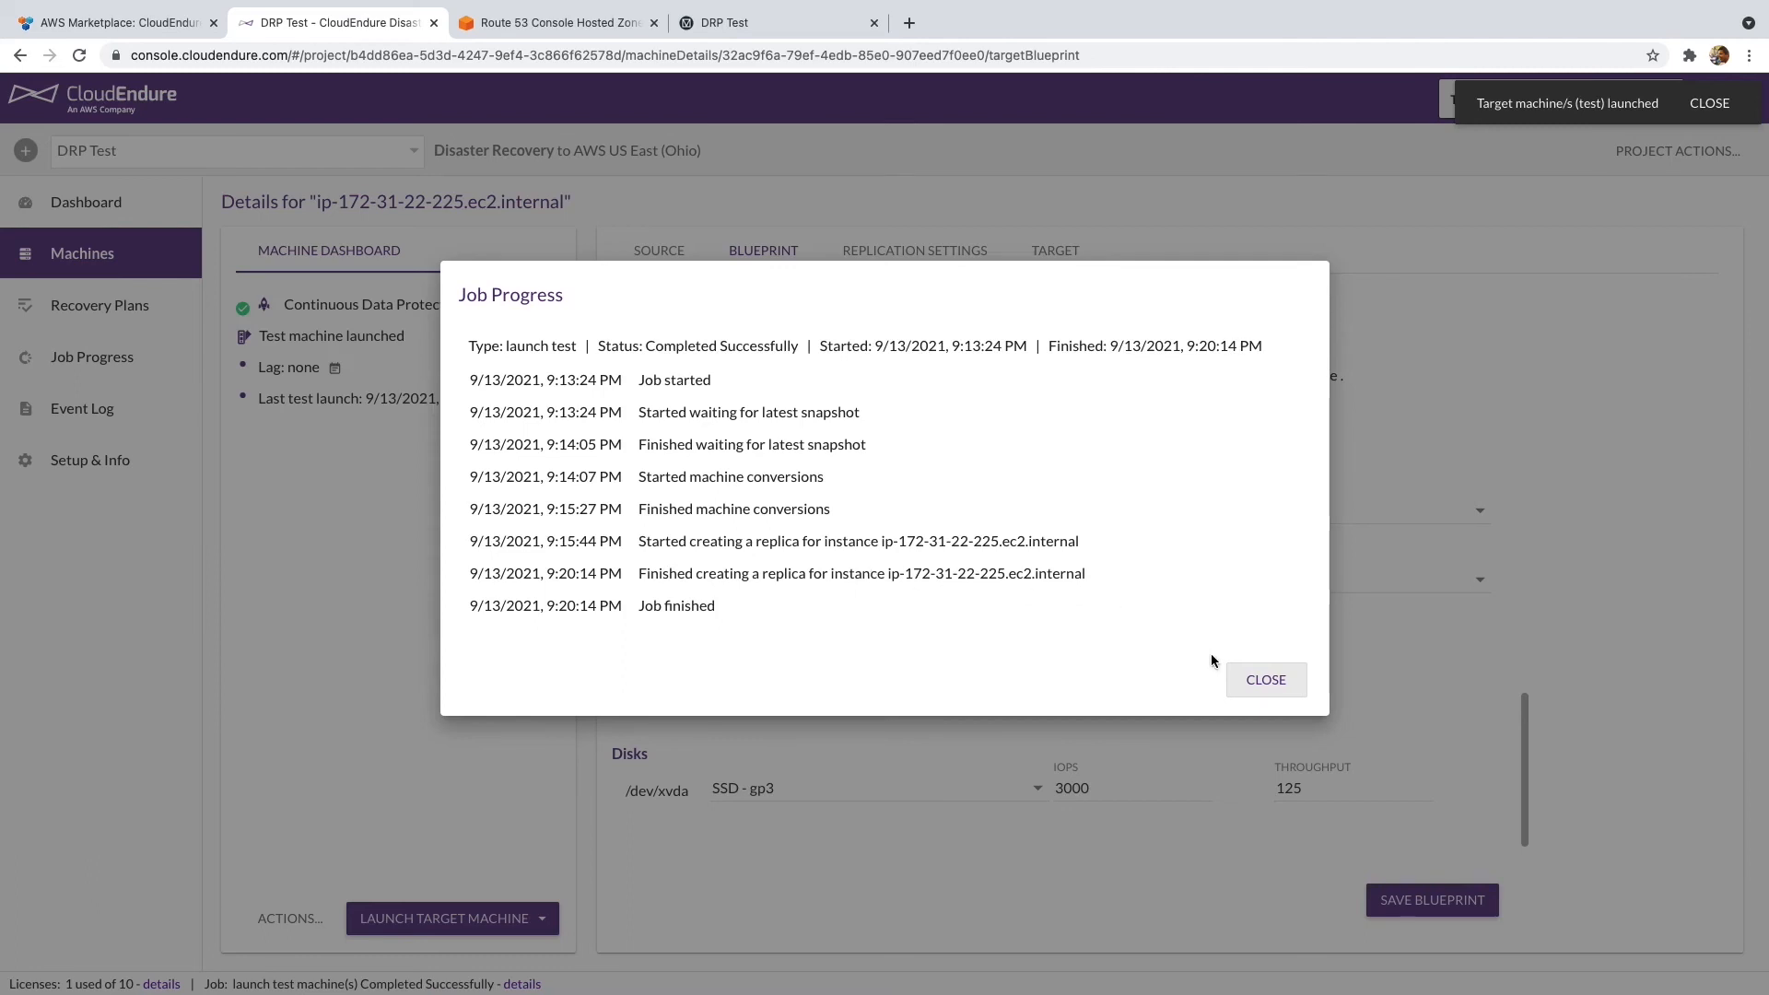
click(1249, 683)
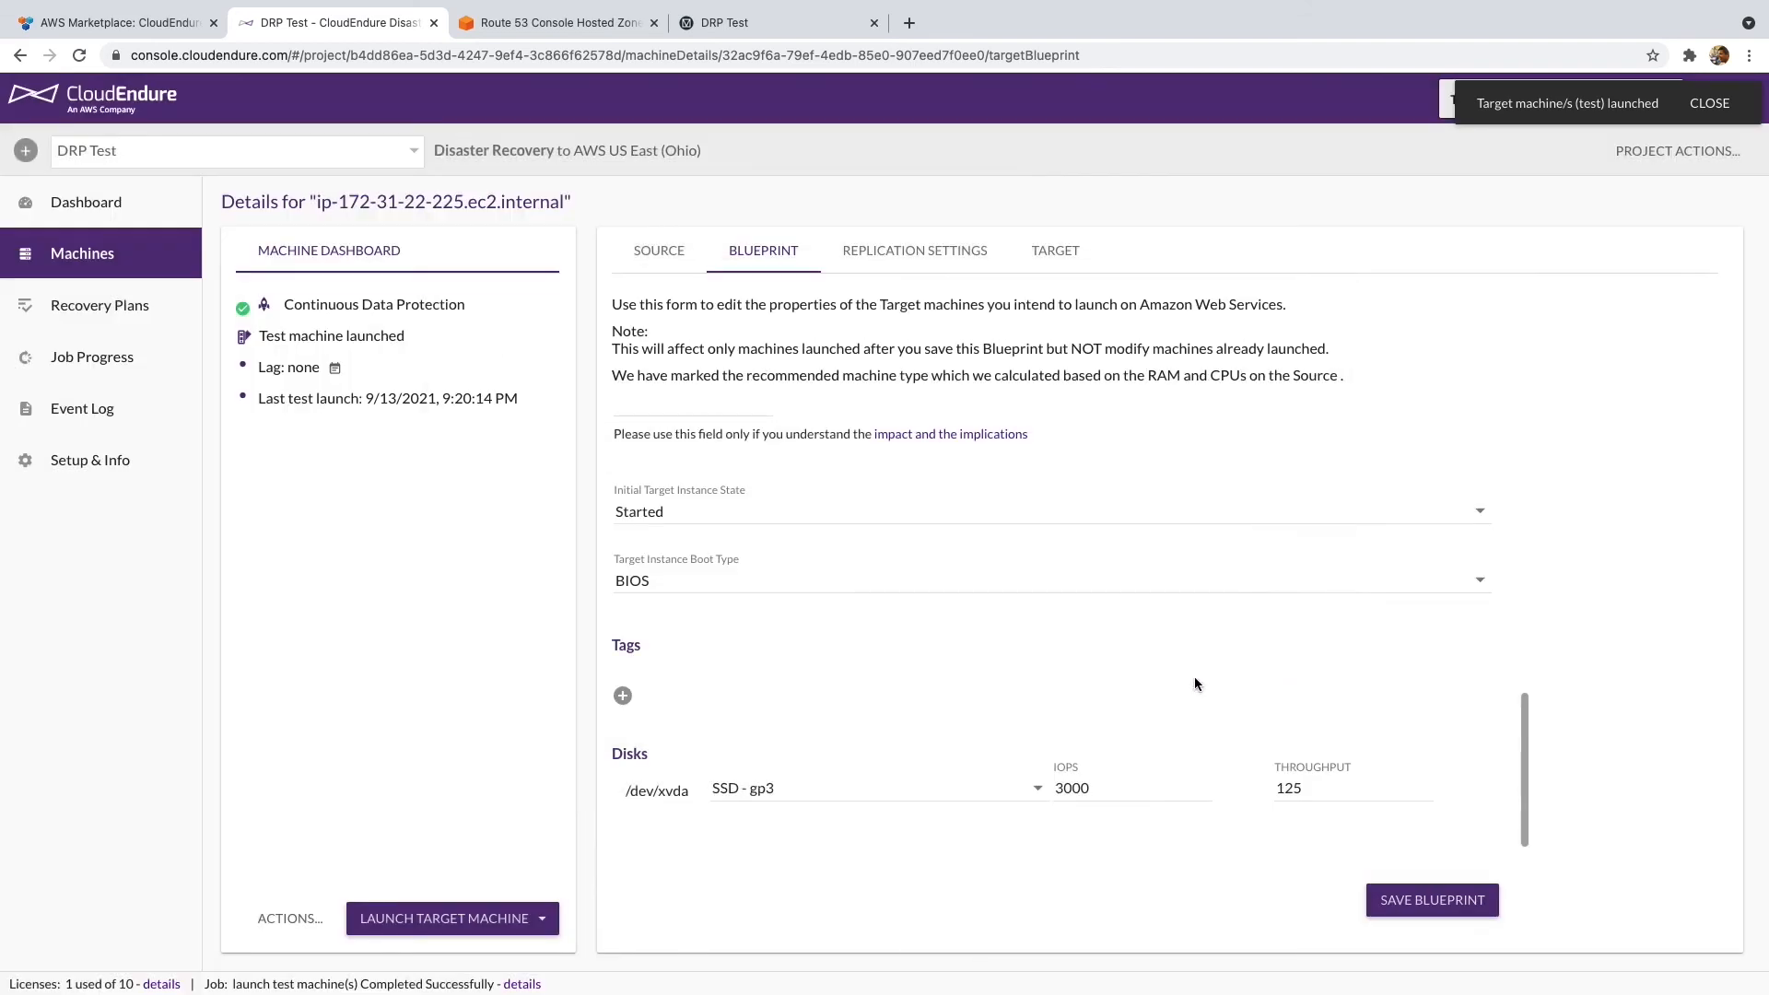
- Return to the Route 53 console and search the services for '3c2'
click(558, 23)
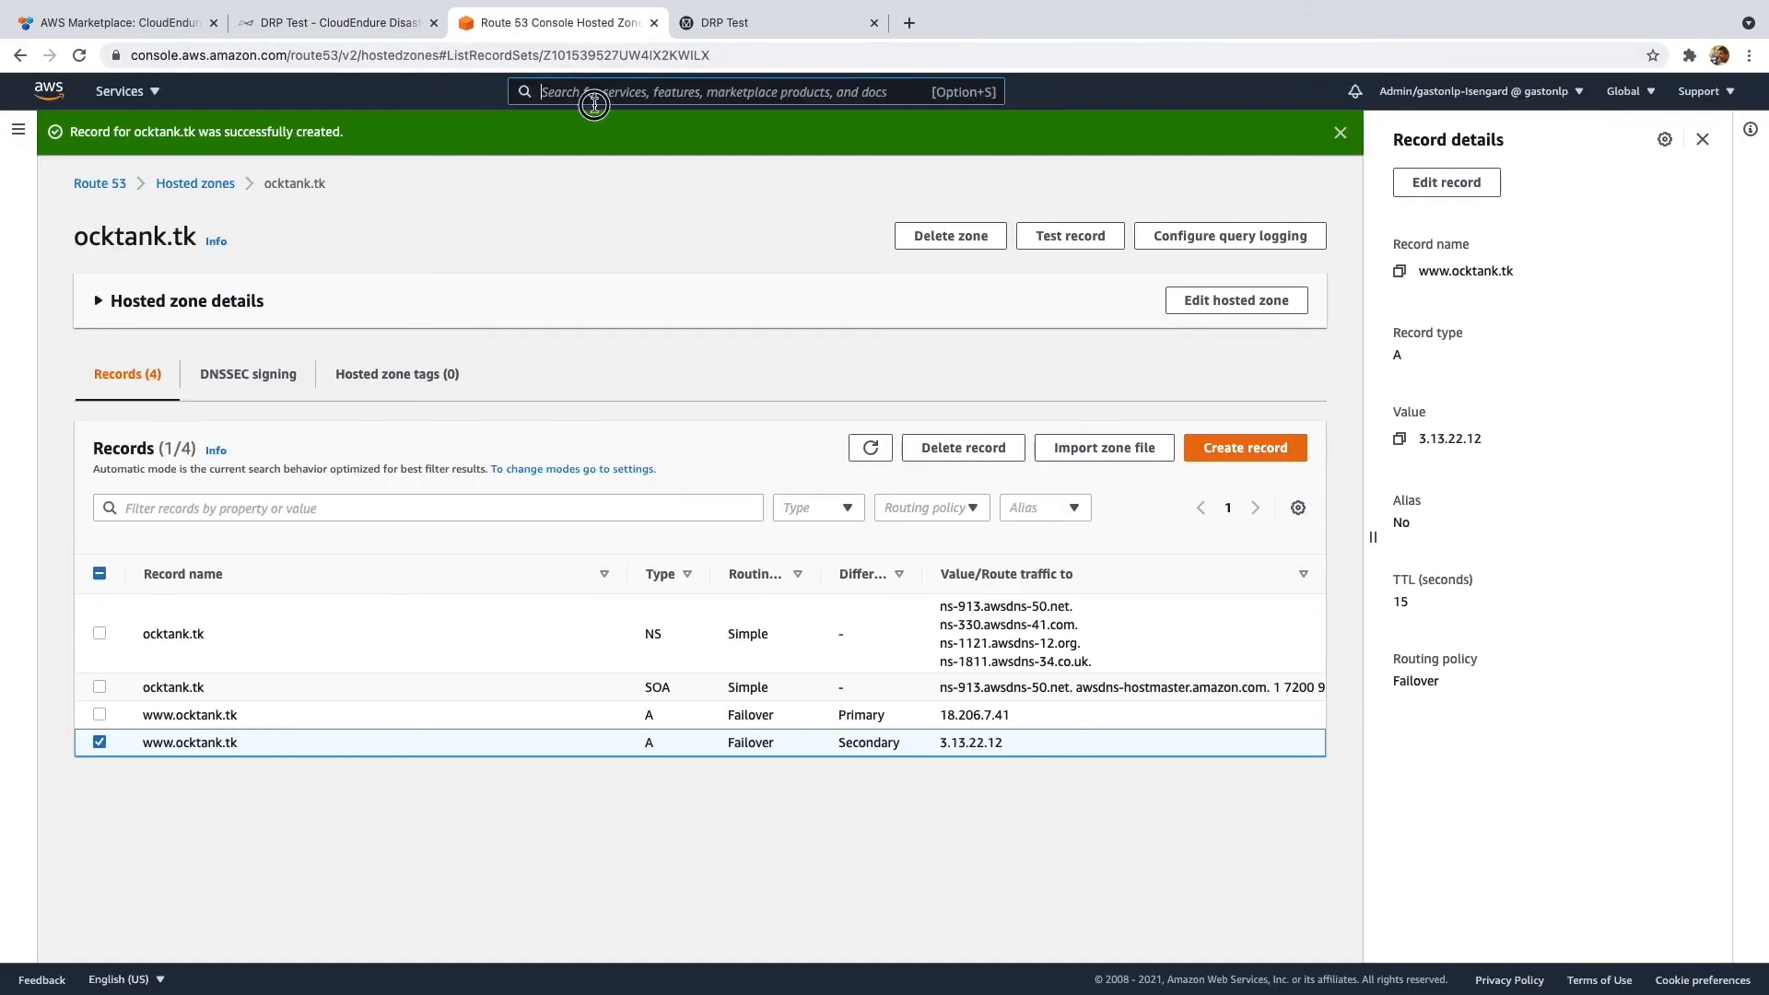
click(593, 95)
text(3)
text(c2)
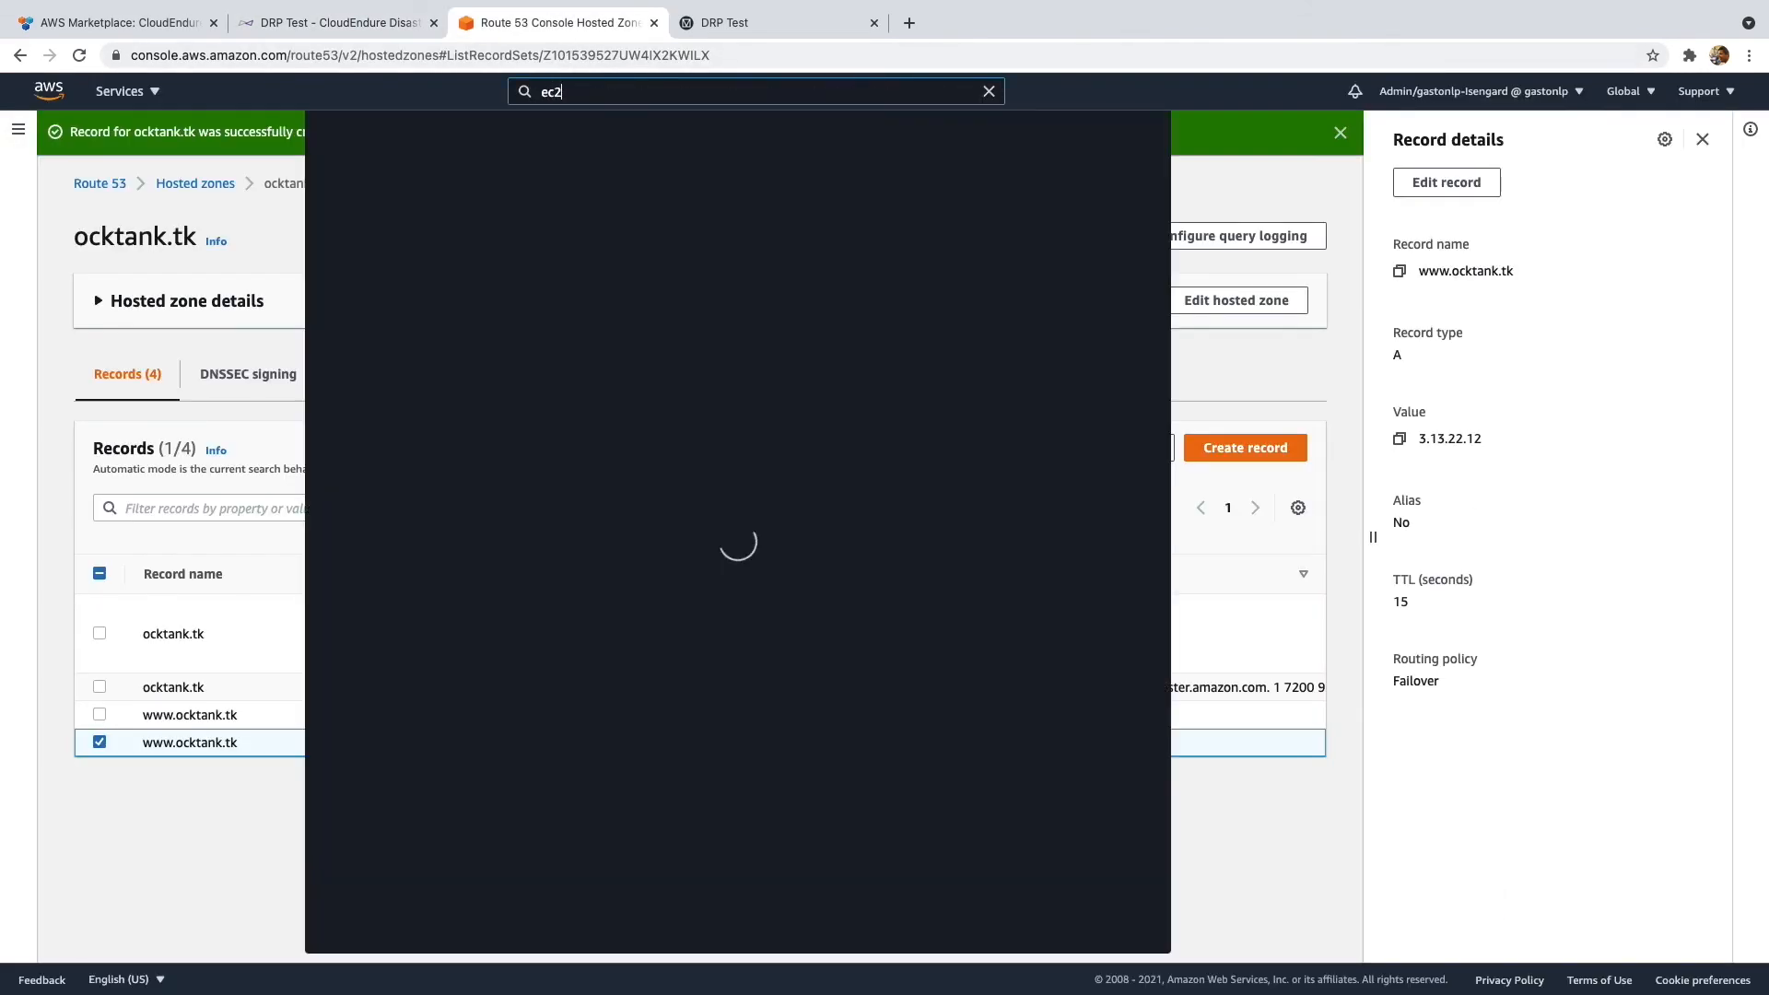
- Open the EC2 console and list the running instances
click(604, 232)
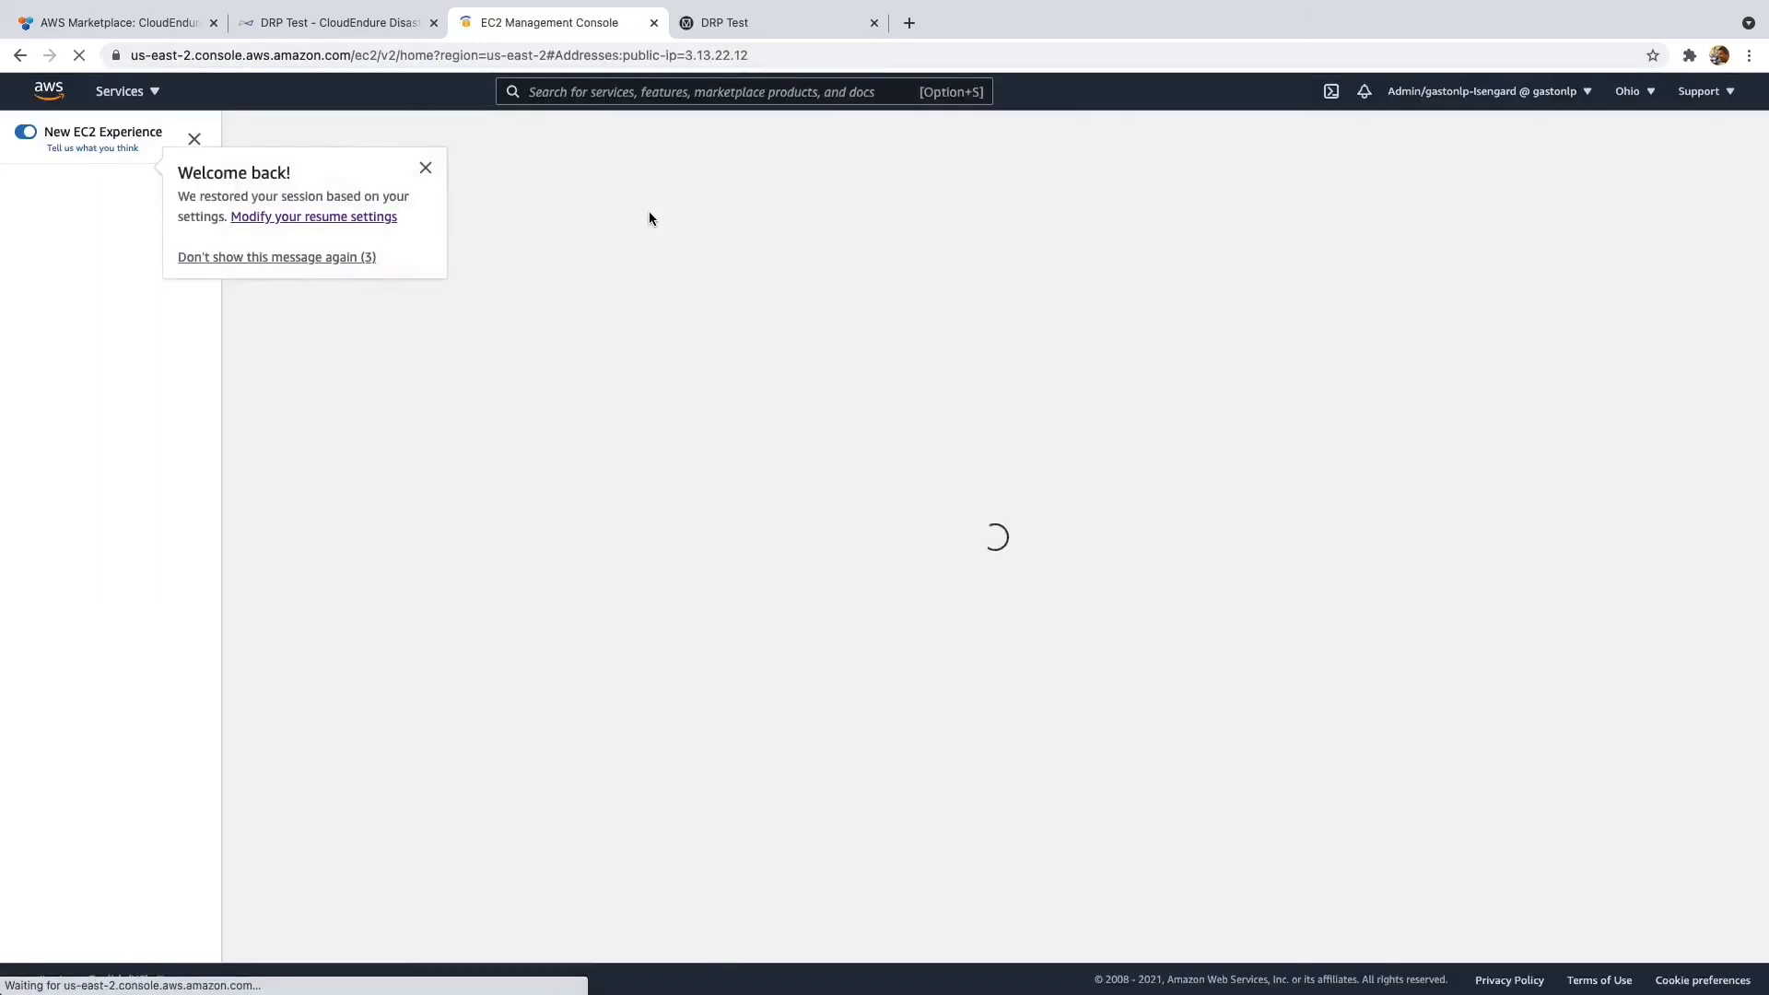
click(425, 168)
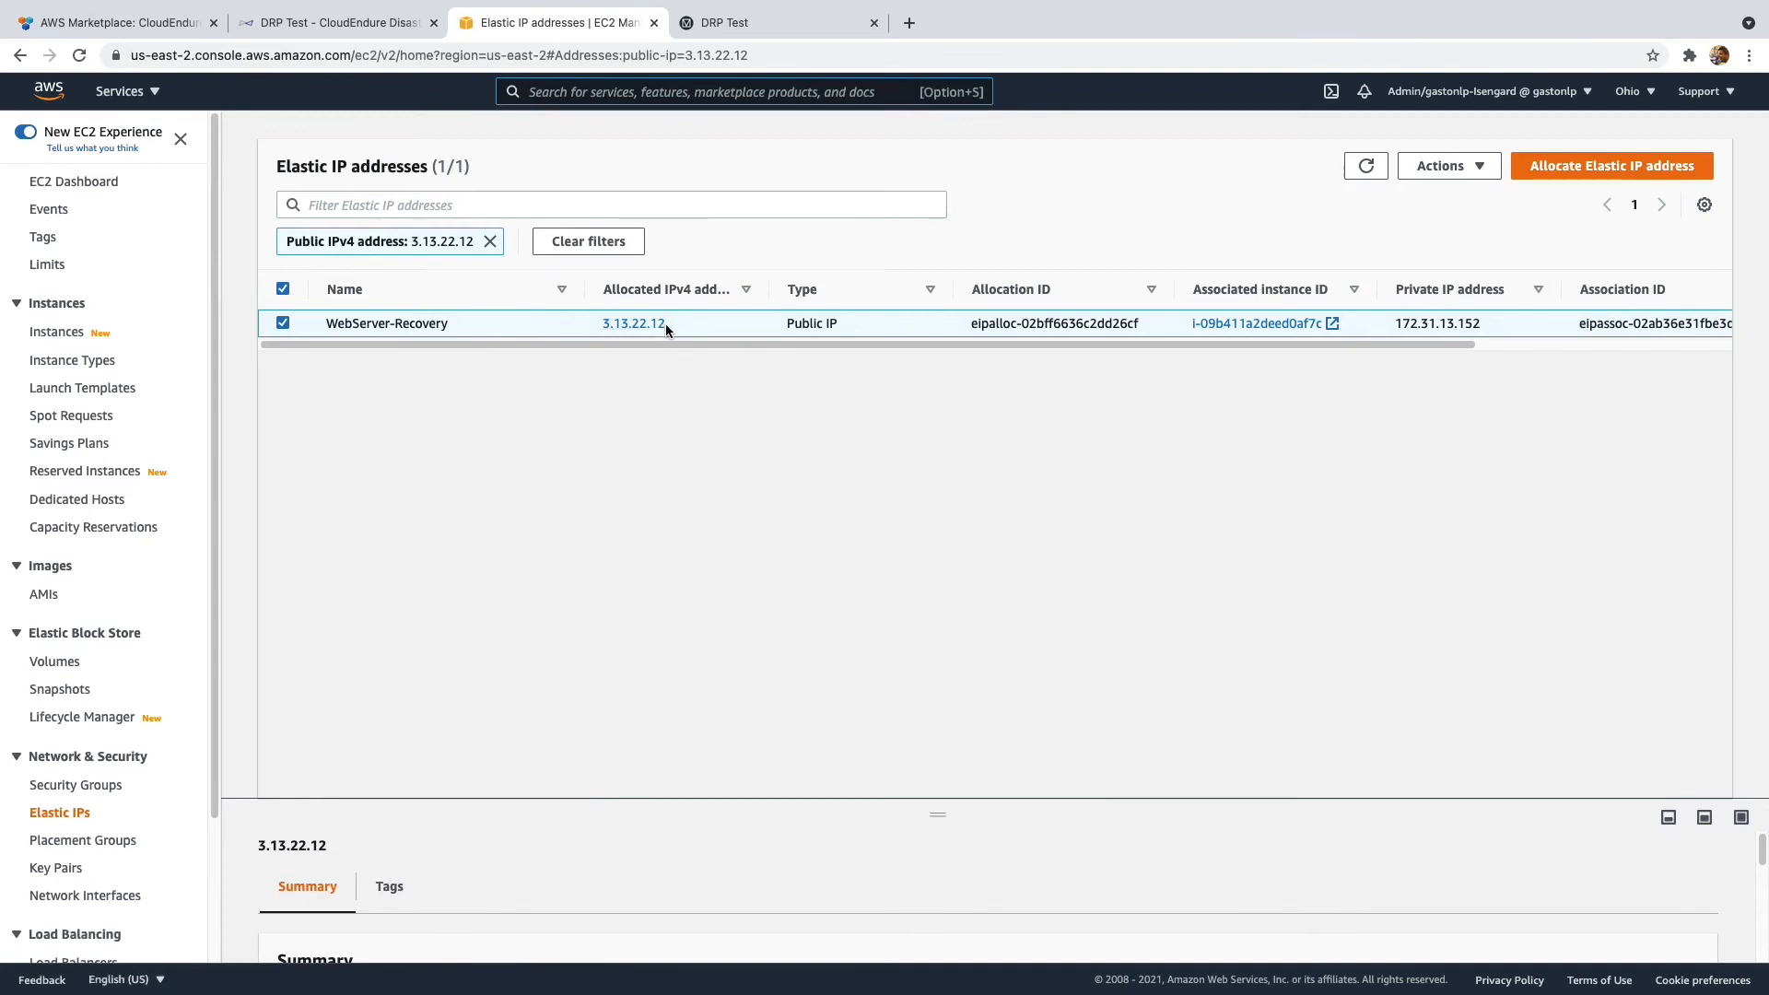
click(83, 184)
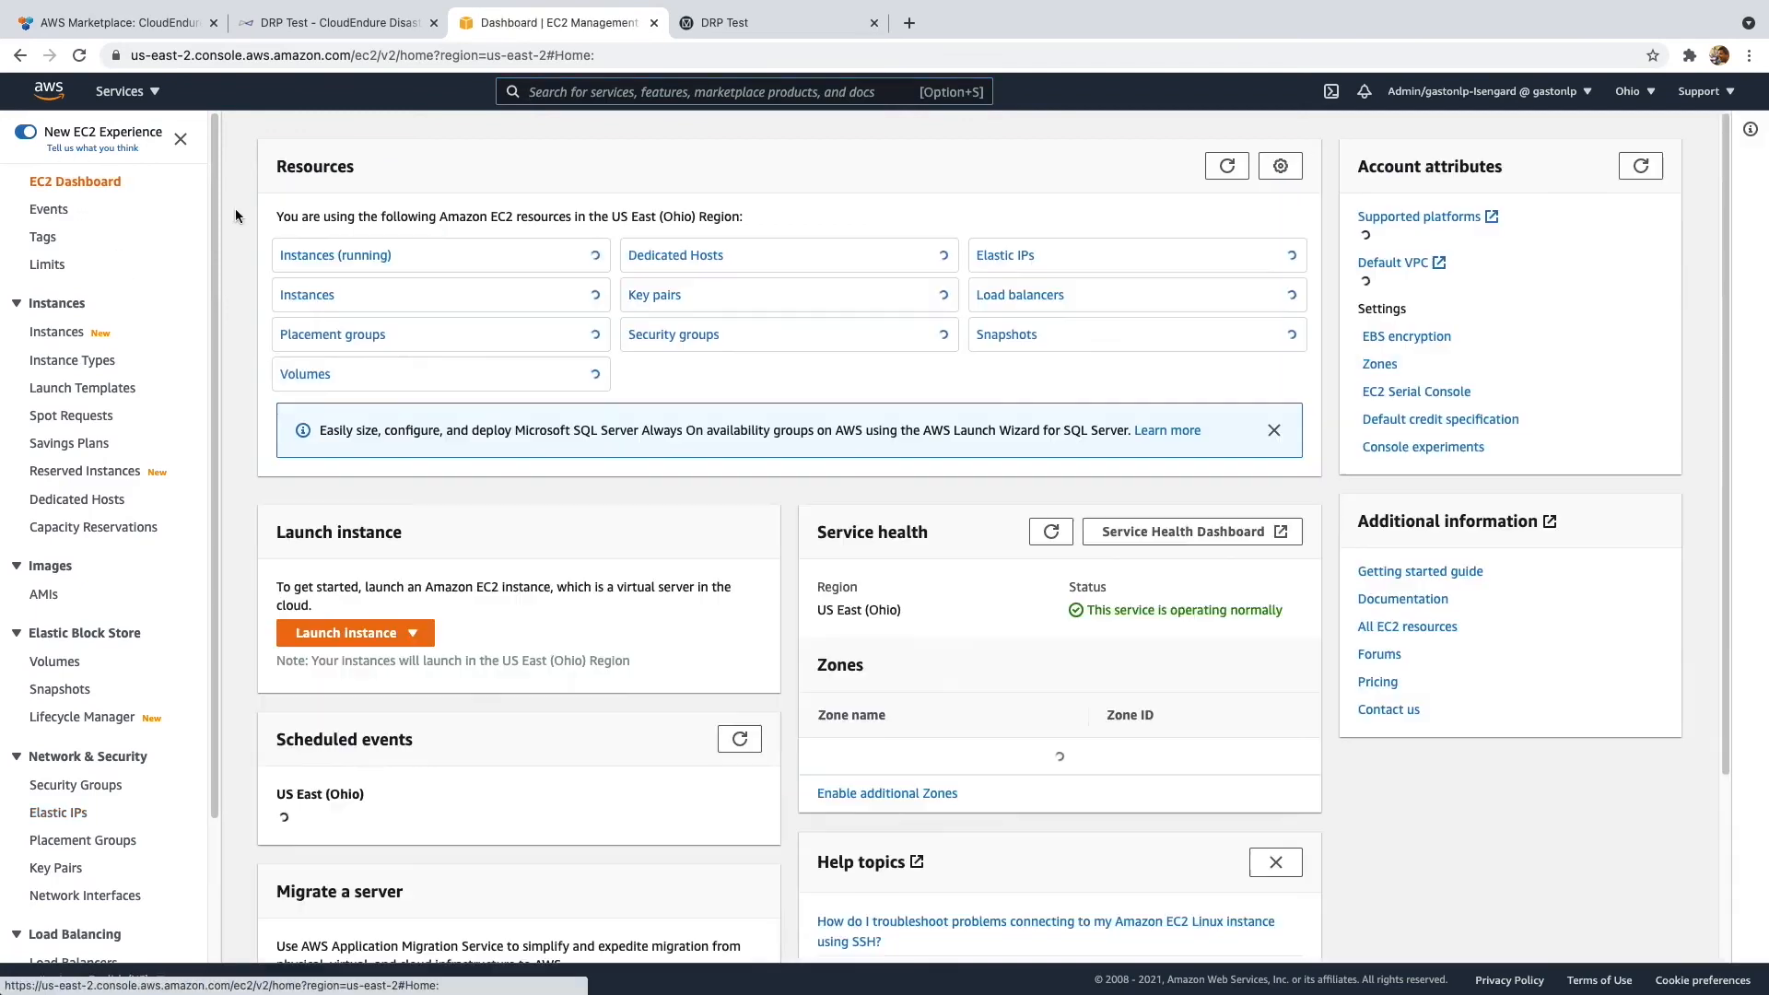
click(364, 255)
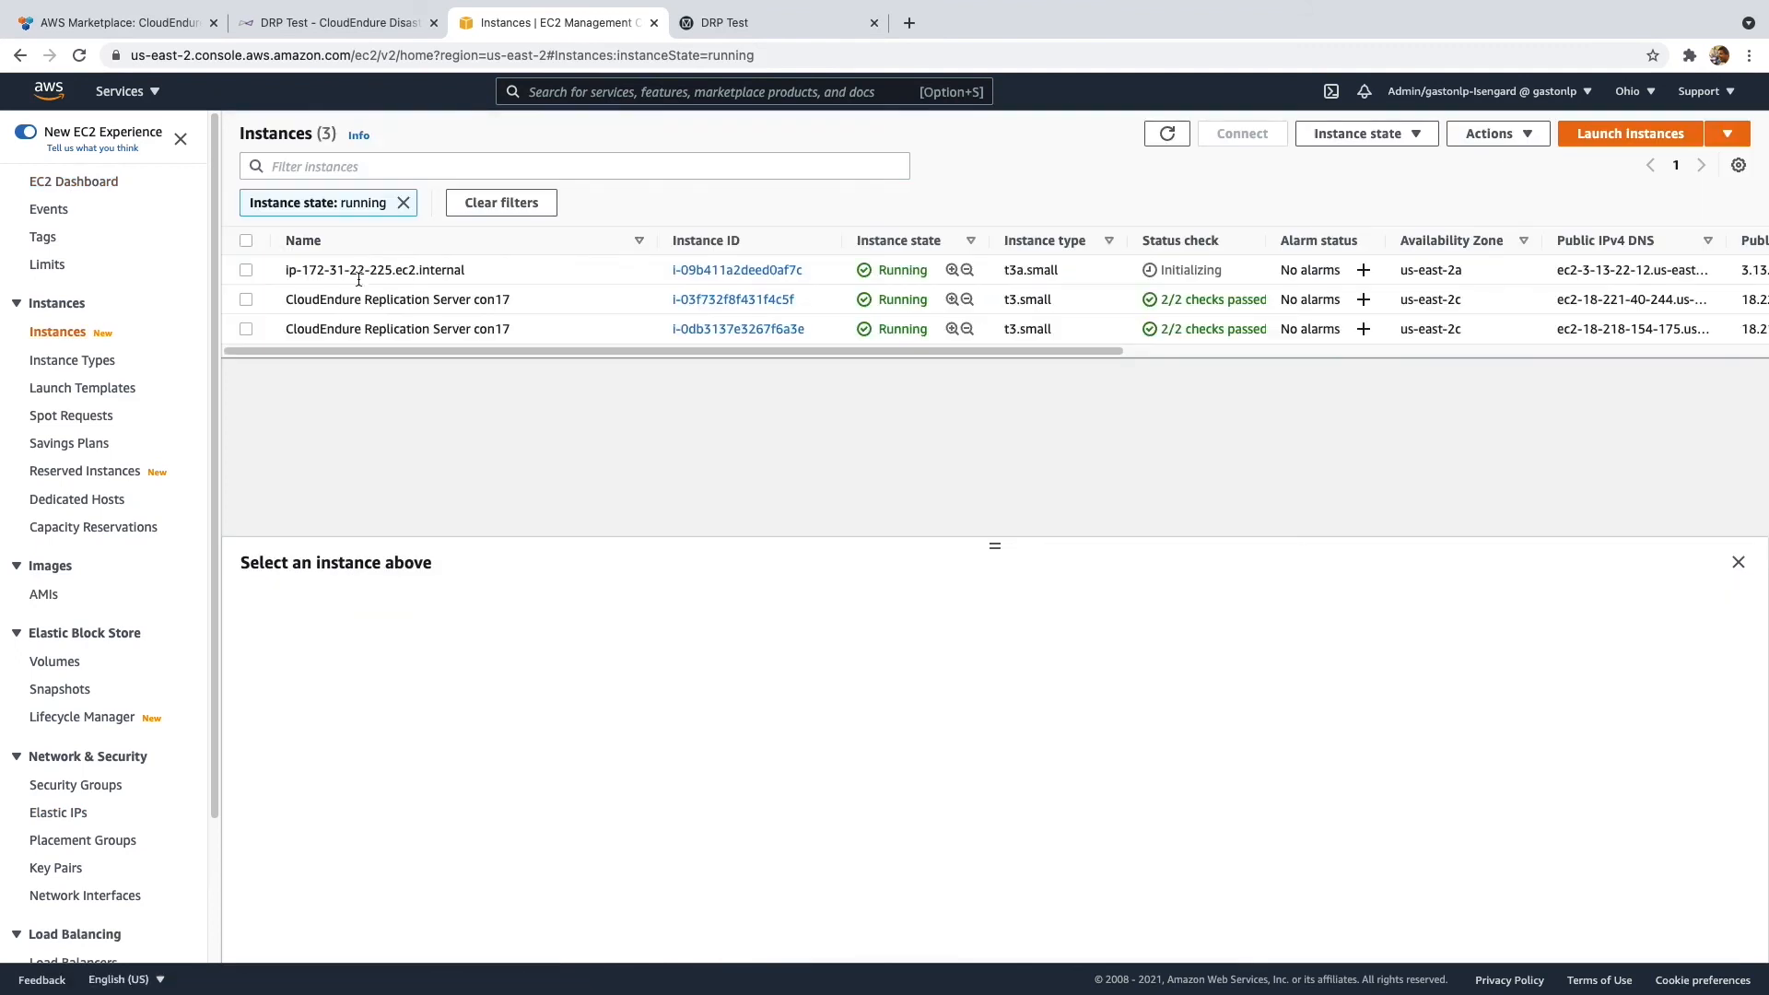
click(246, 270)
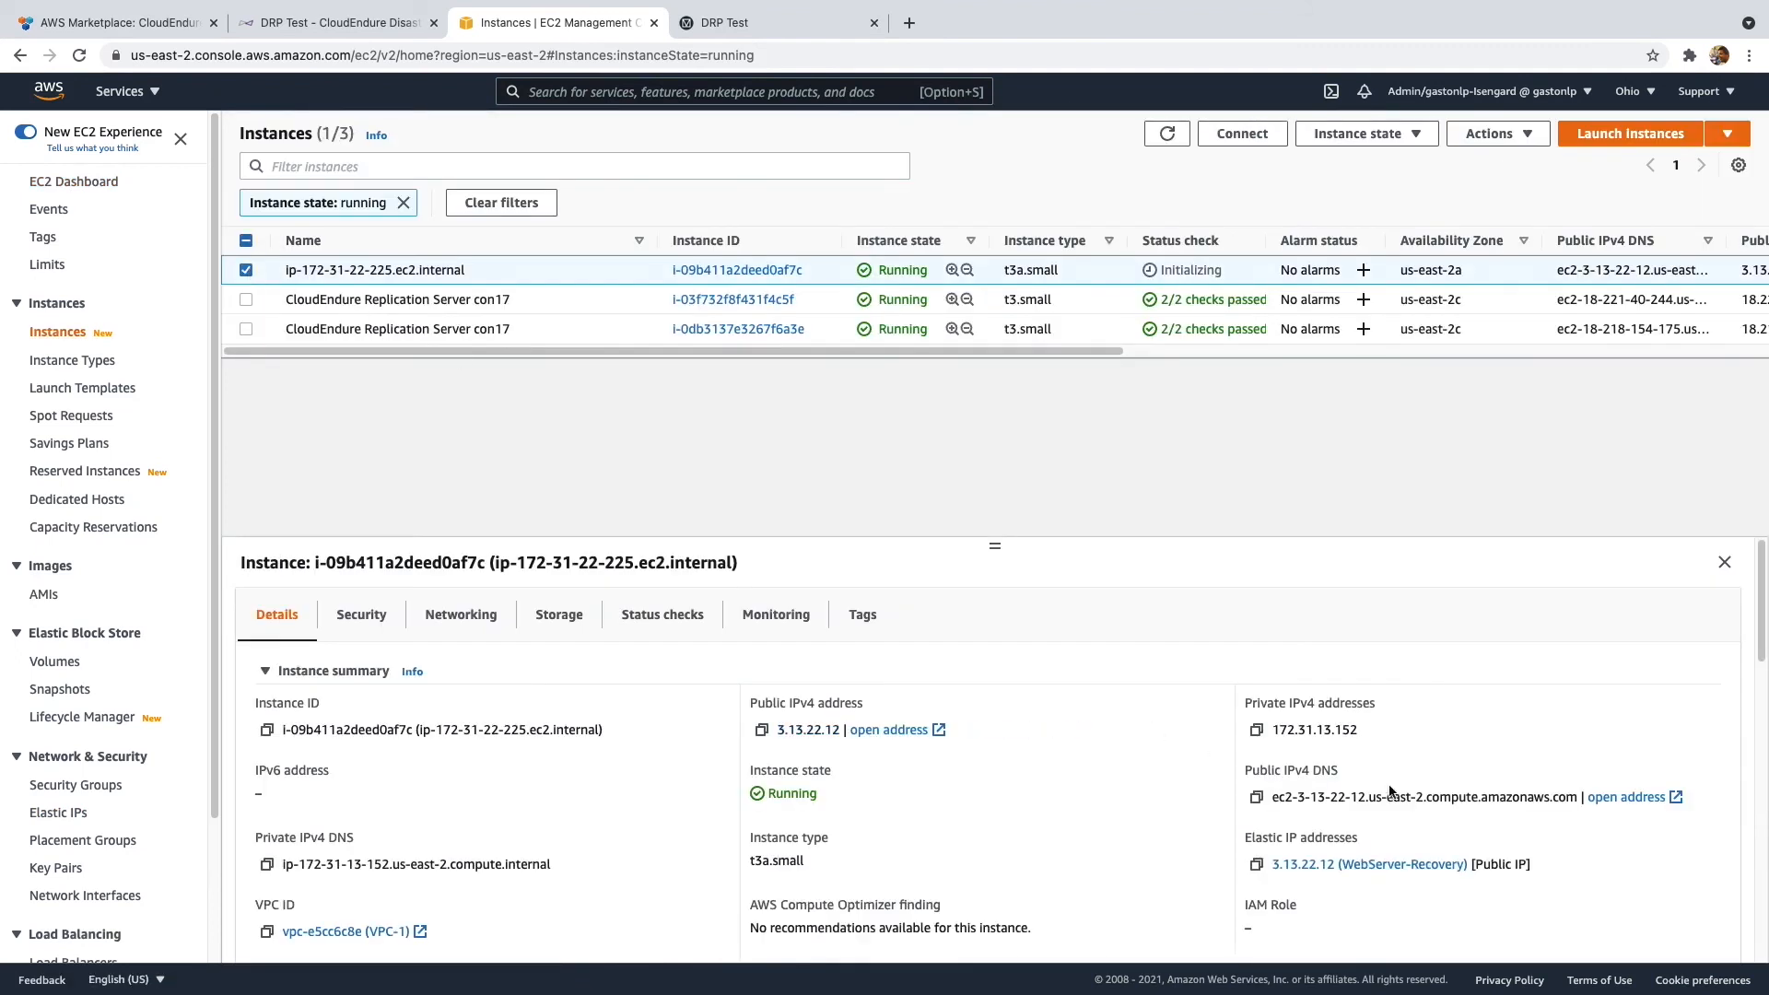
scroll(1536, 779, down, 1)
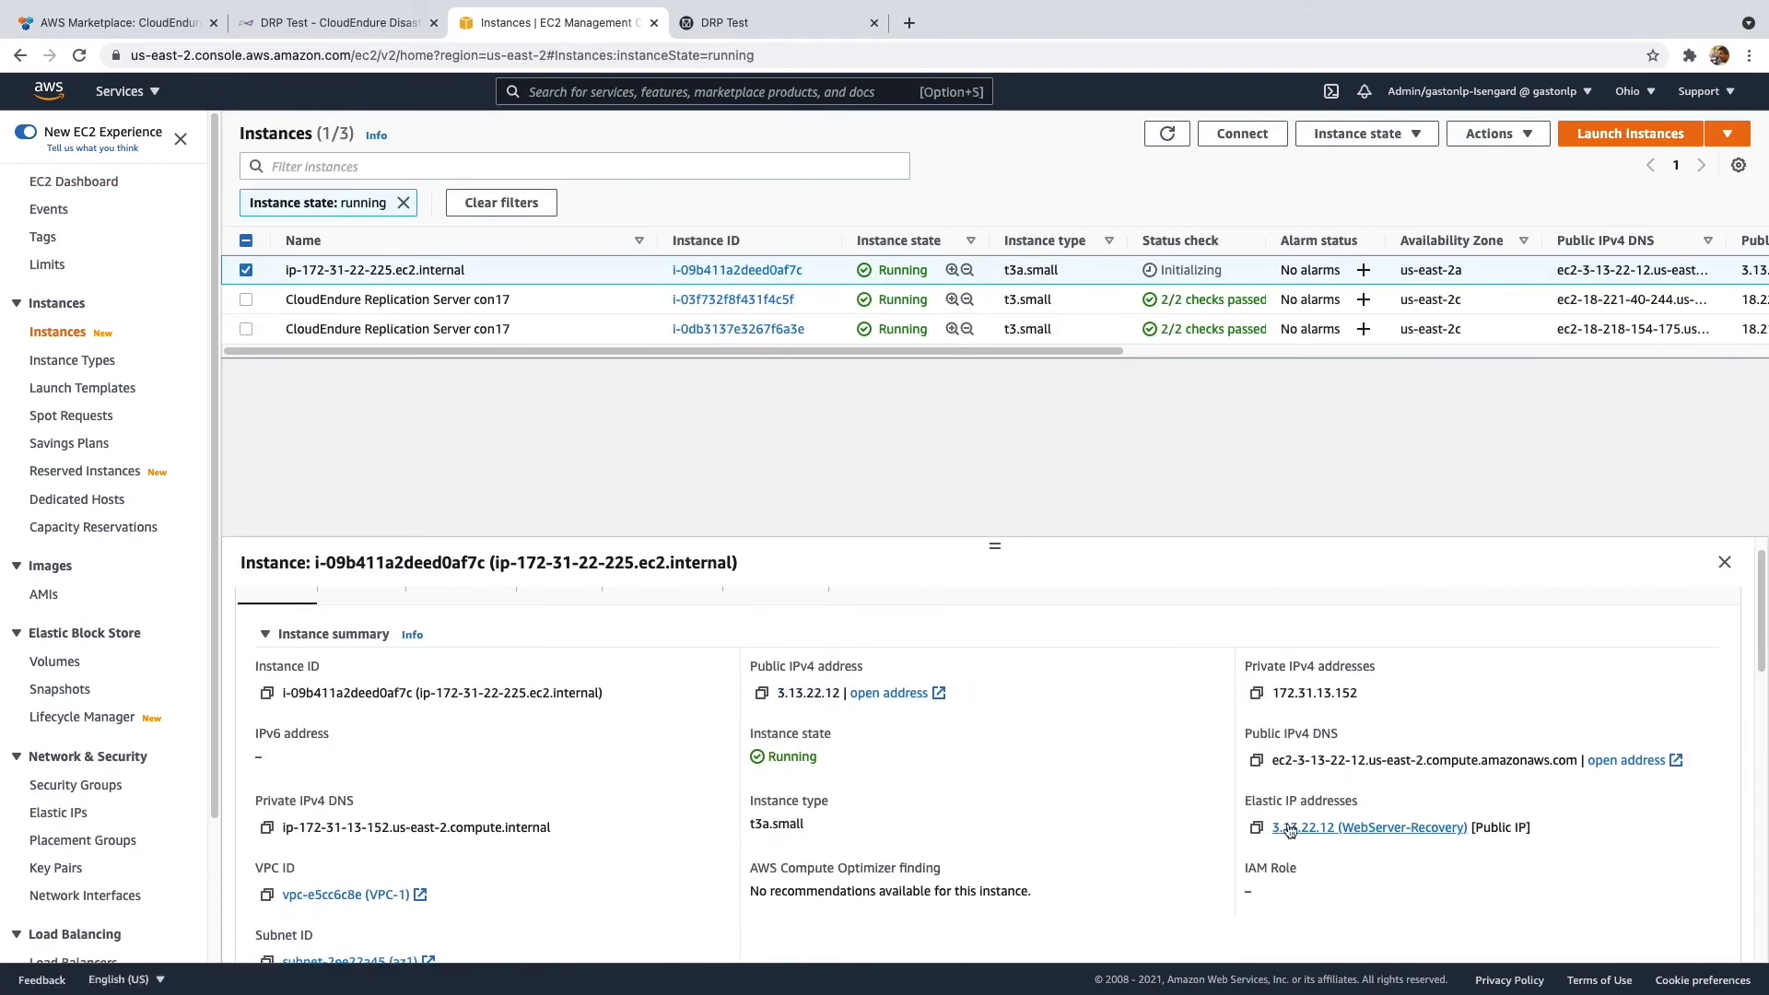
click(1258, 827)
key(super+t)
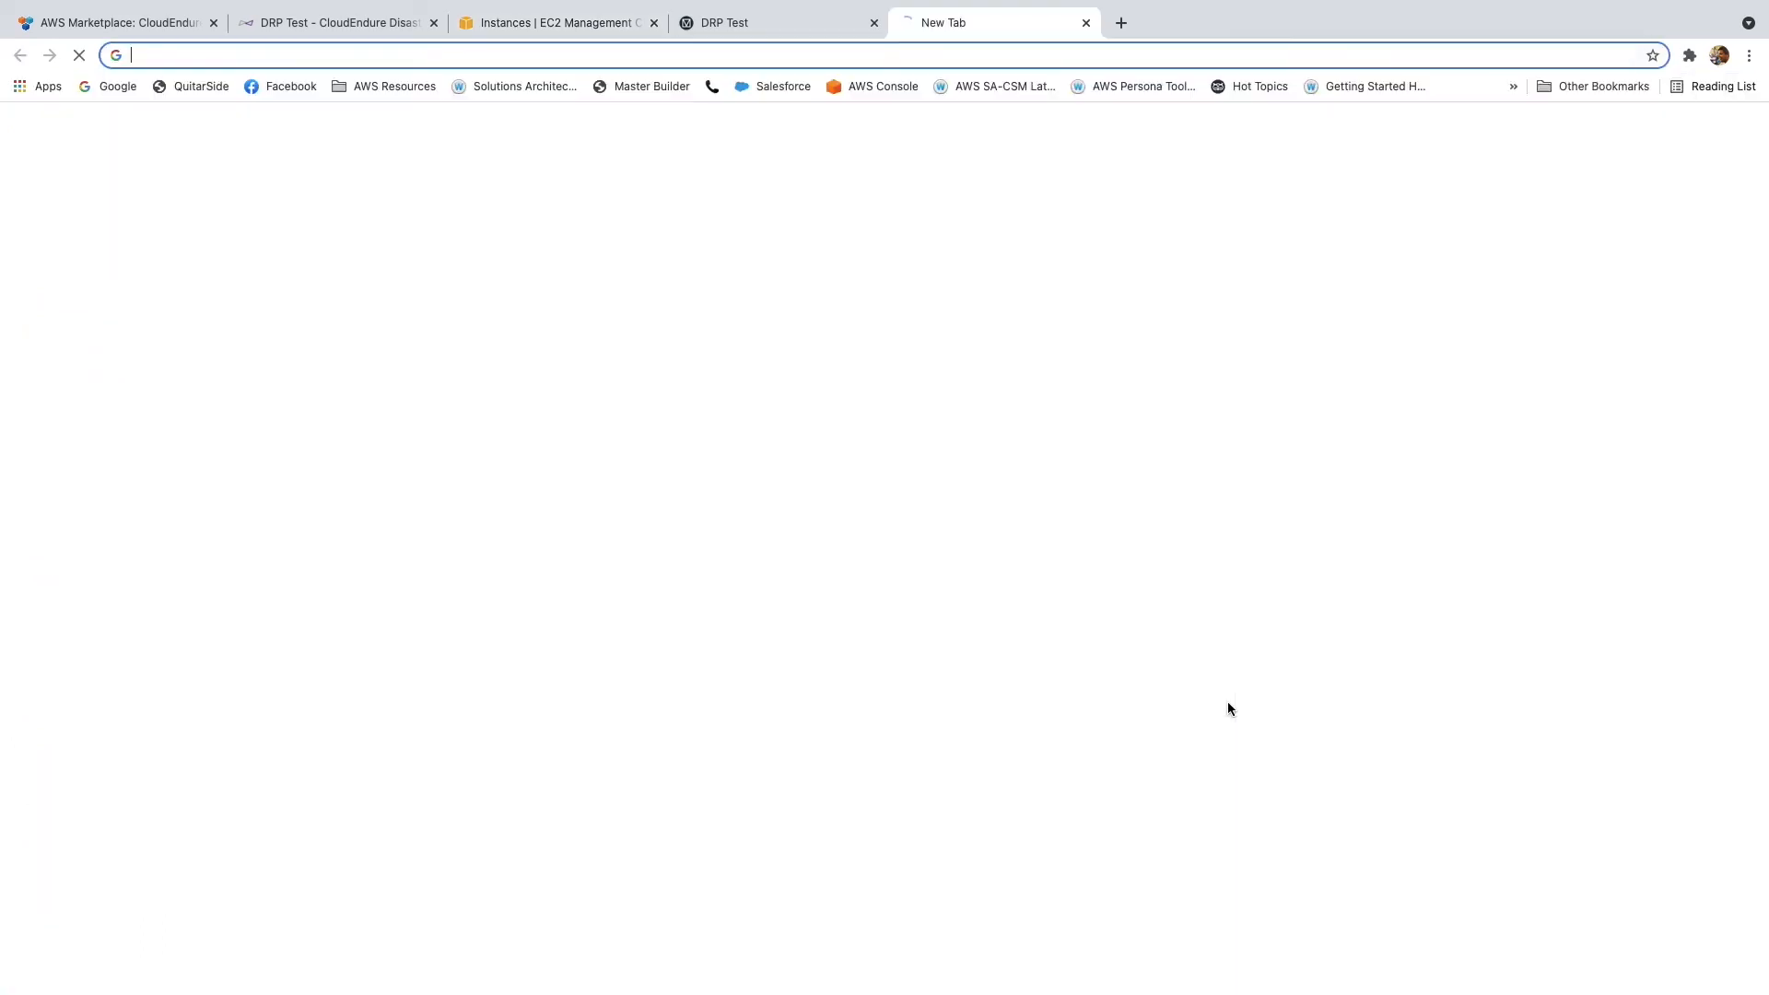
key(super+v)
- Load 3.13.22.12 to see the Testing CloudEndure DRP page, then return to the CloudEndure machine actions
key(Return)
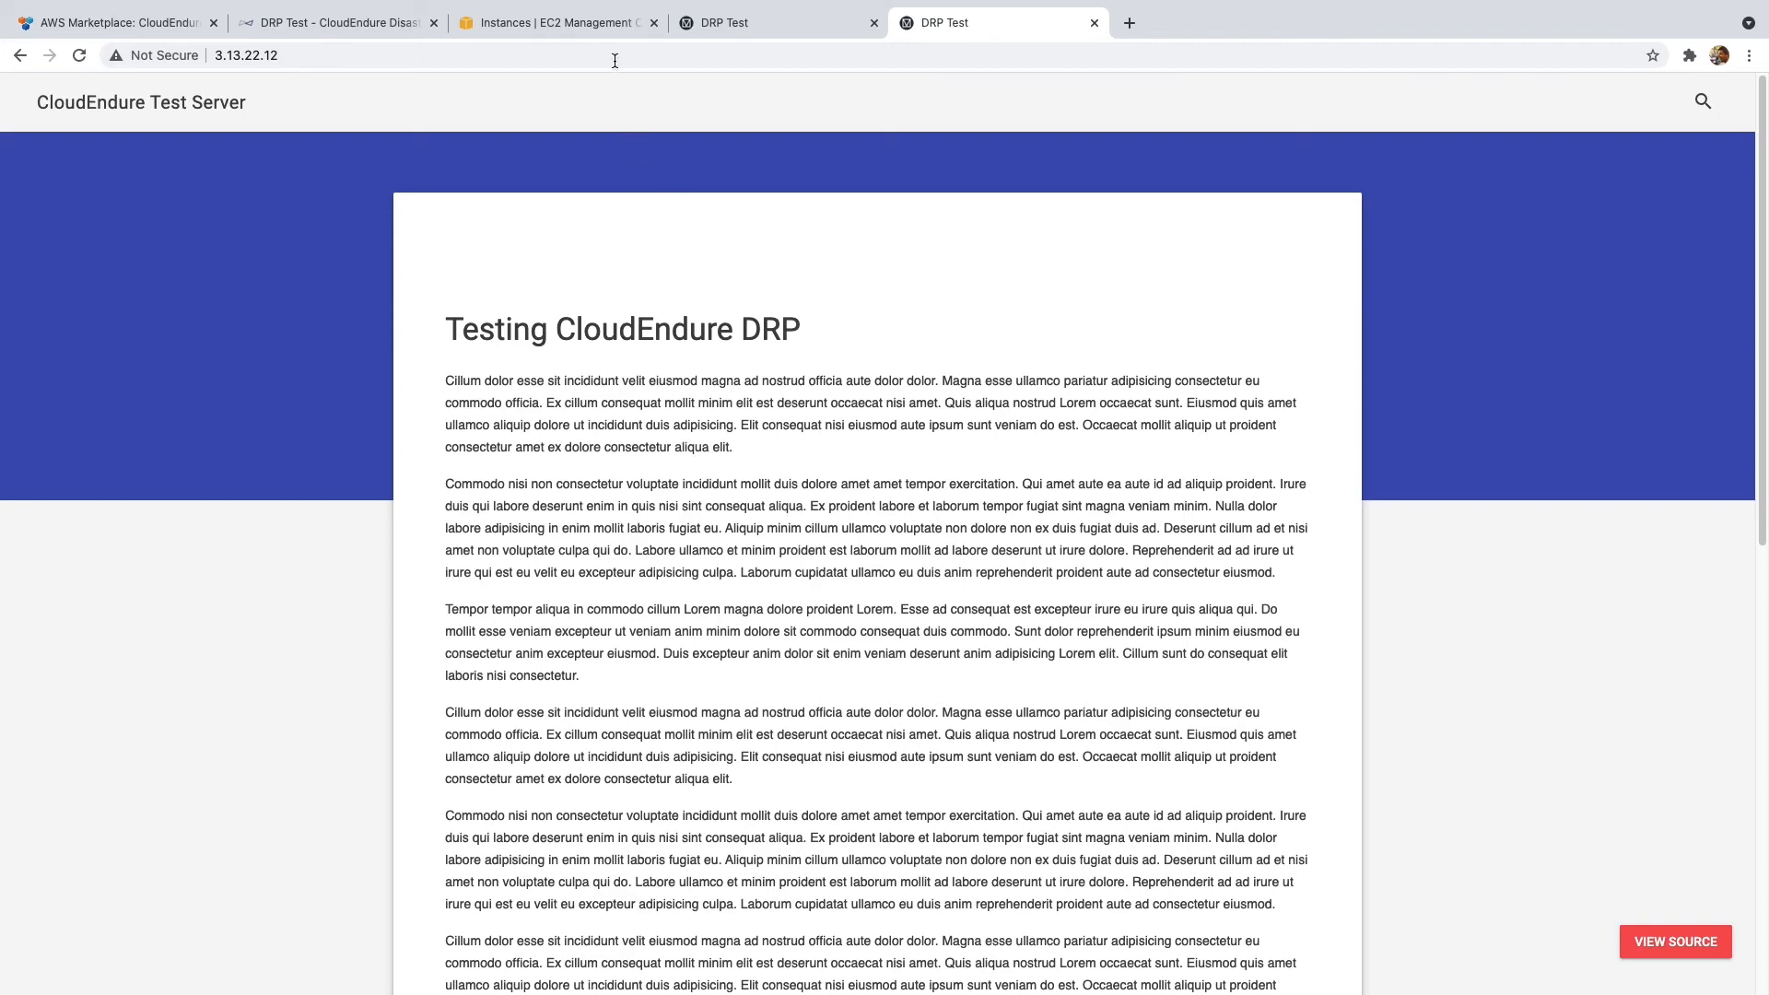
click(368, 21)
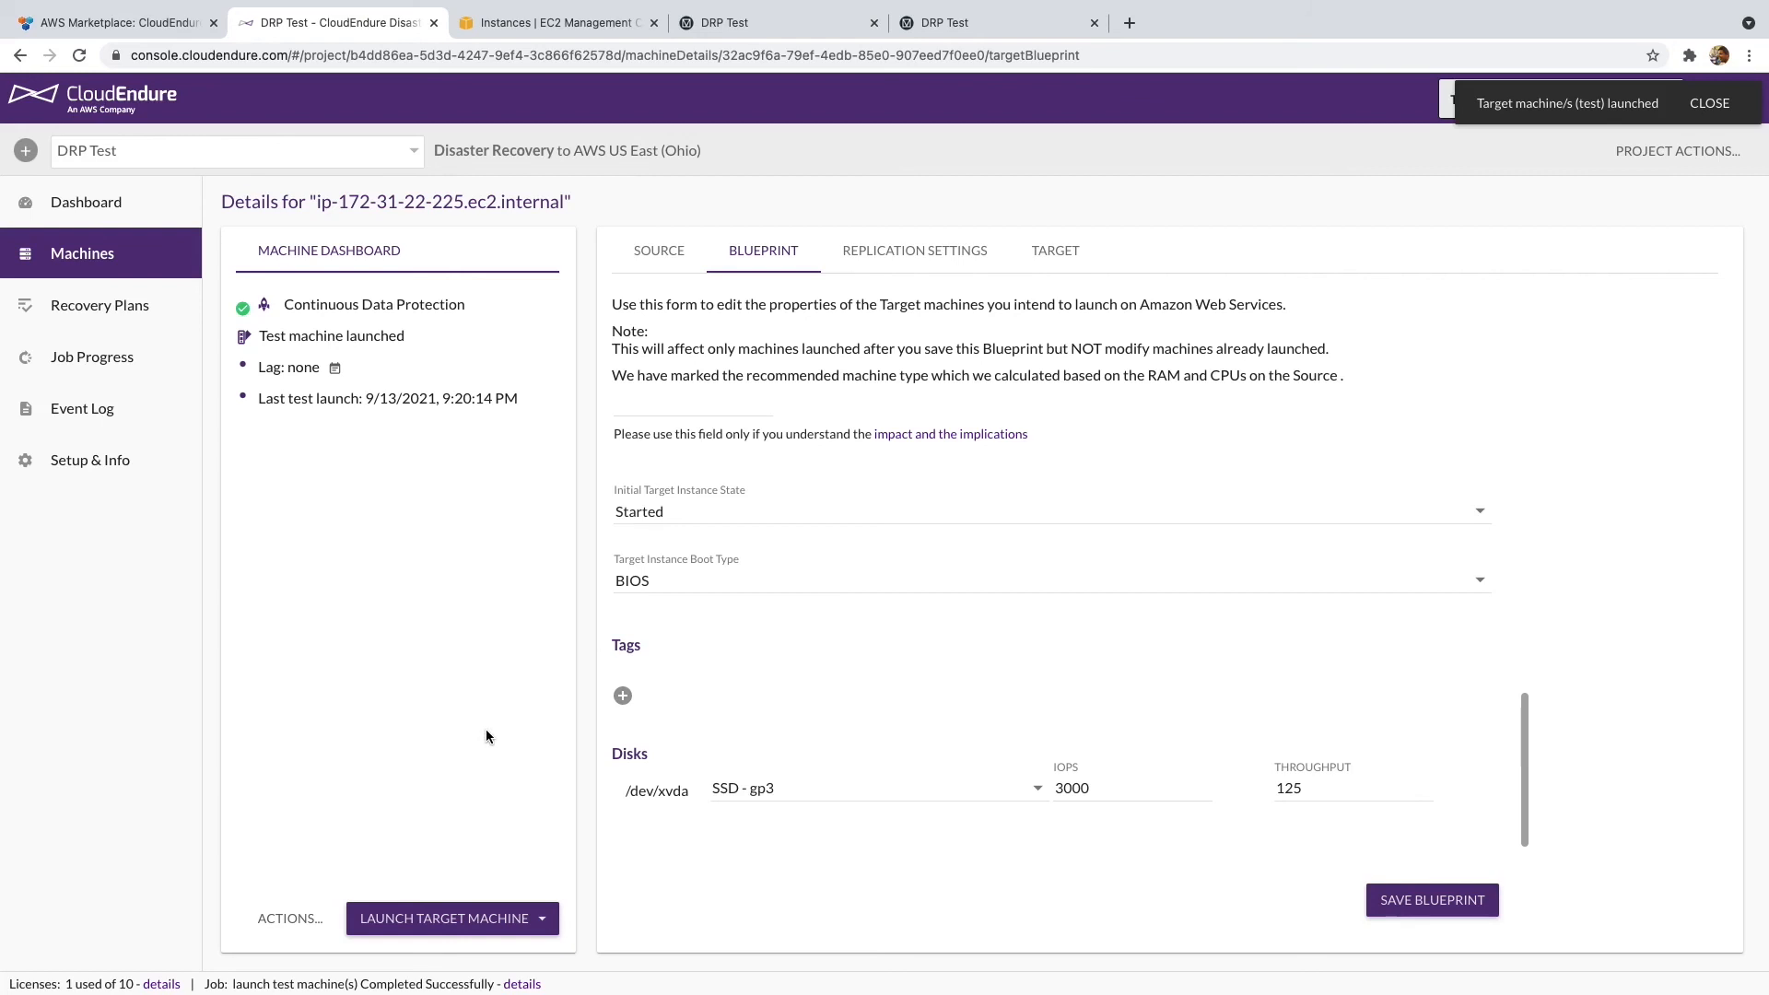
click(296, 922)
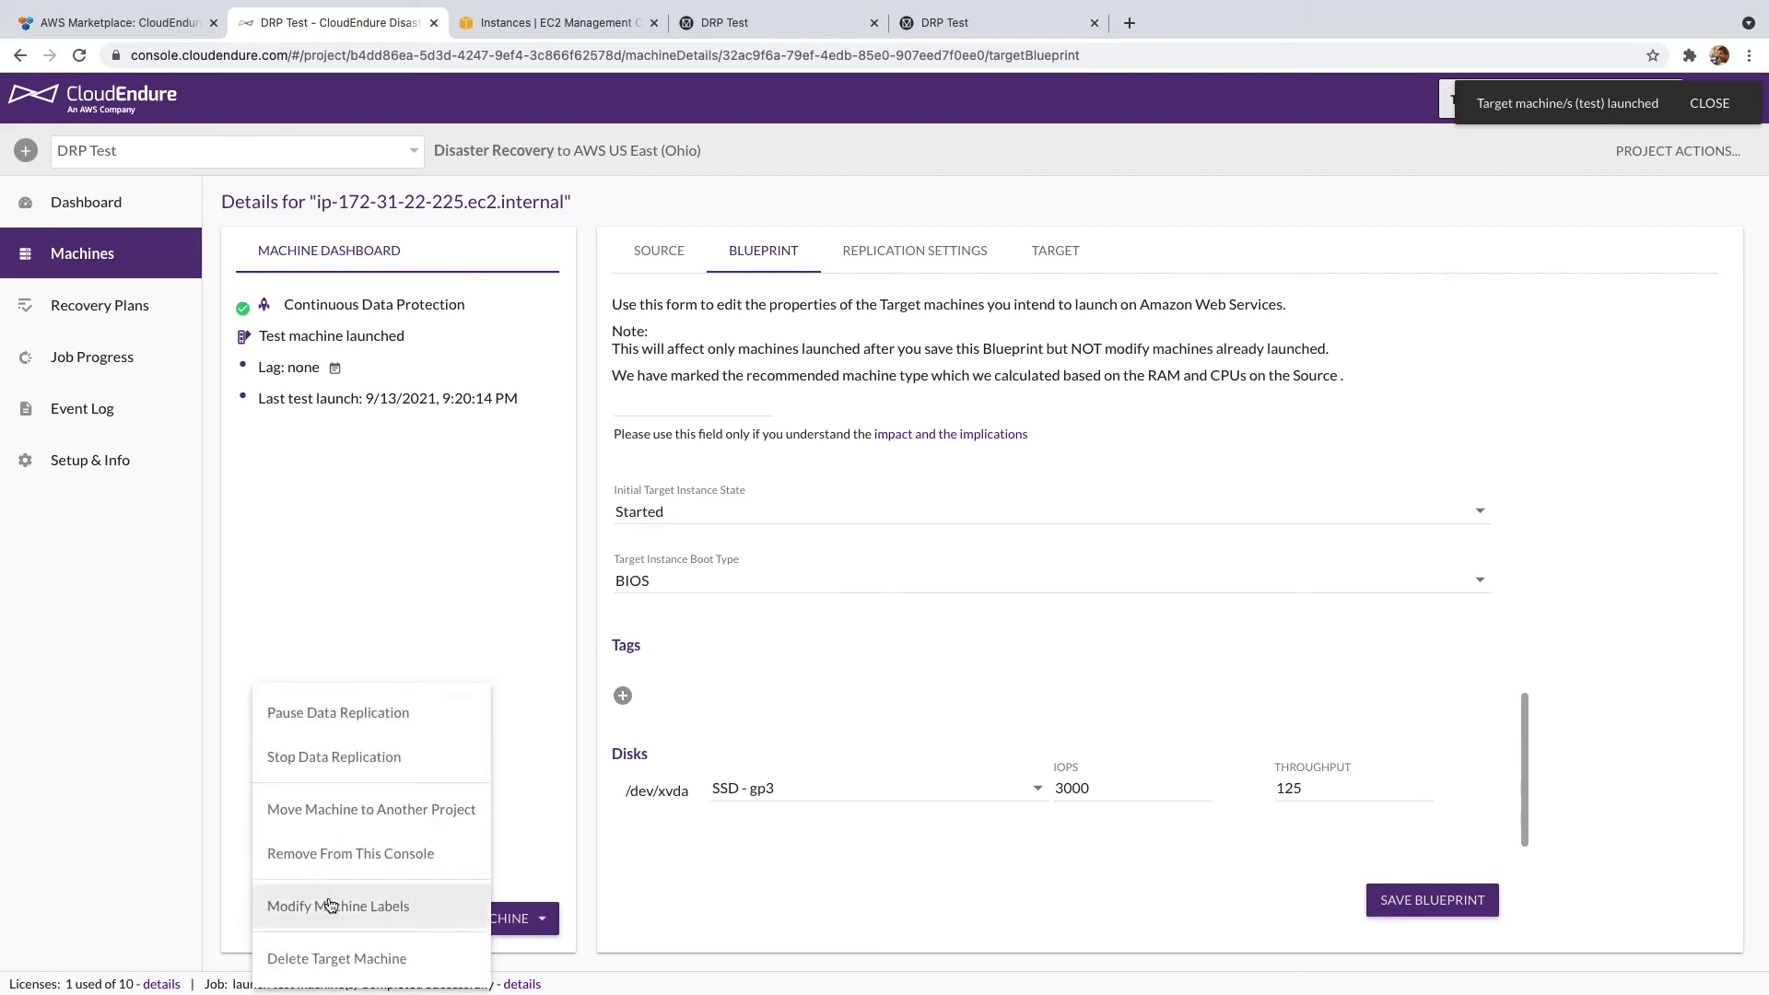
- Delete the test target machine, check that its delete job completed, and return to EC2 Instances
click(385, 968)
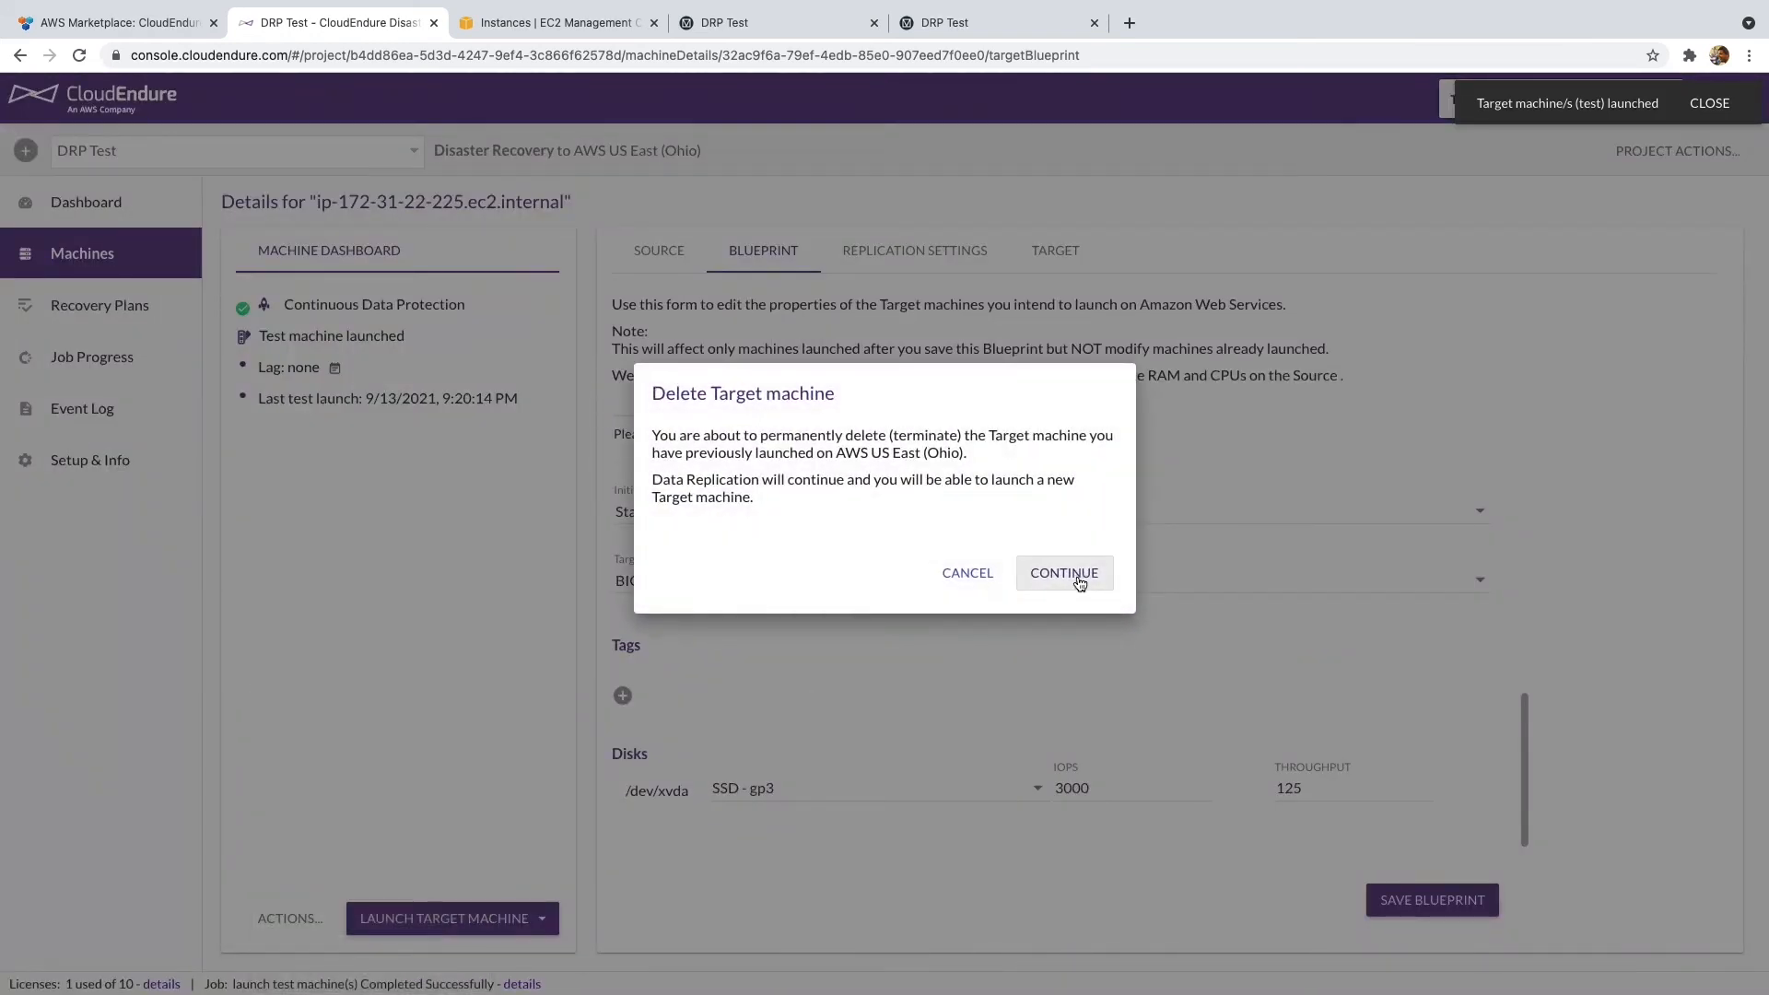
click(1064, 574)
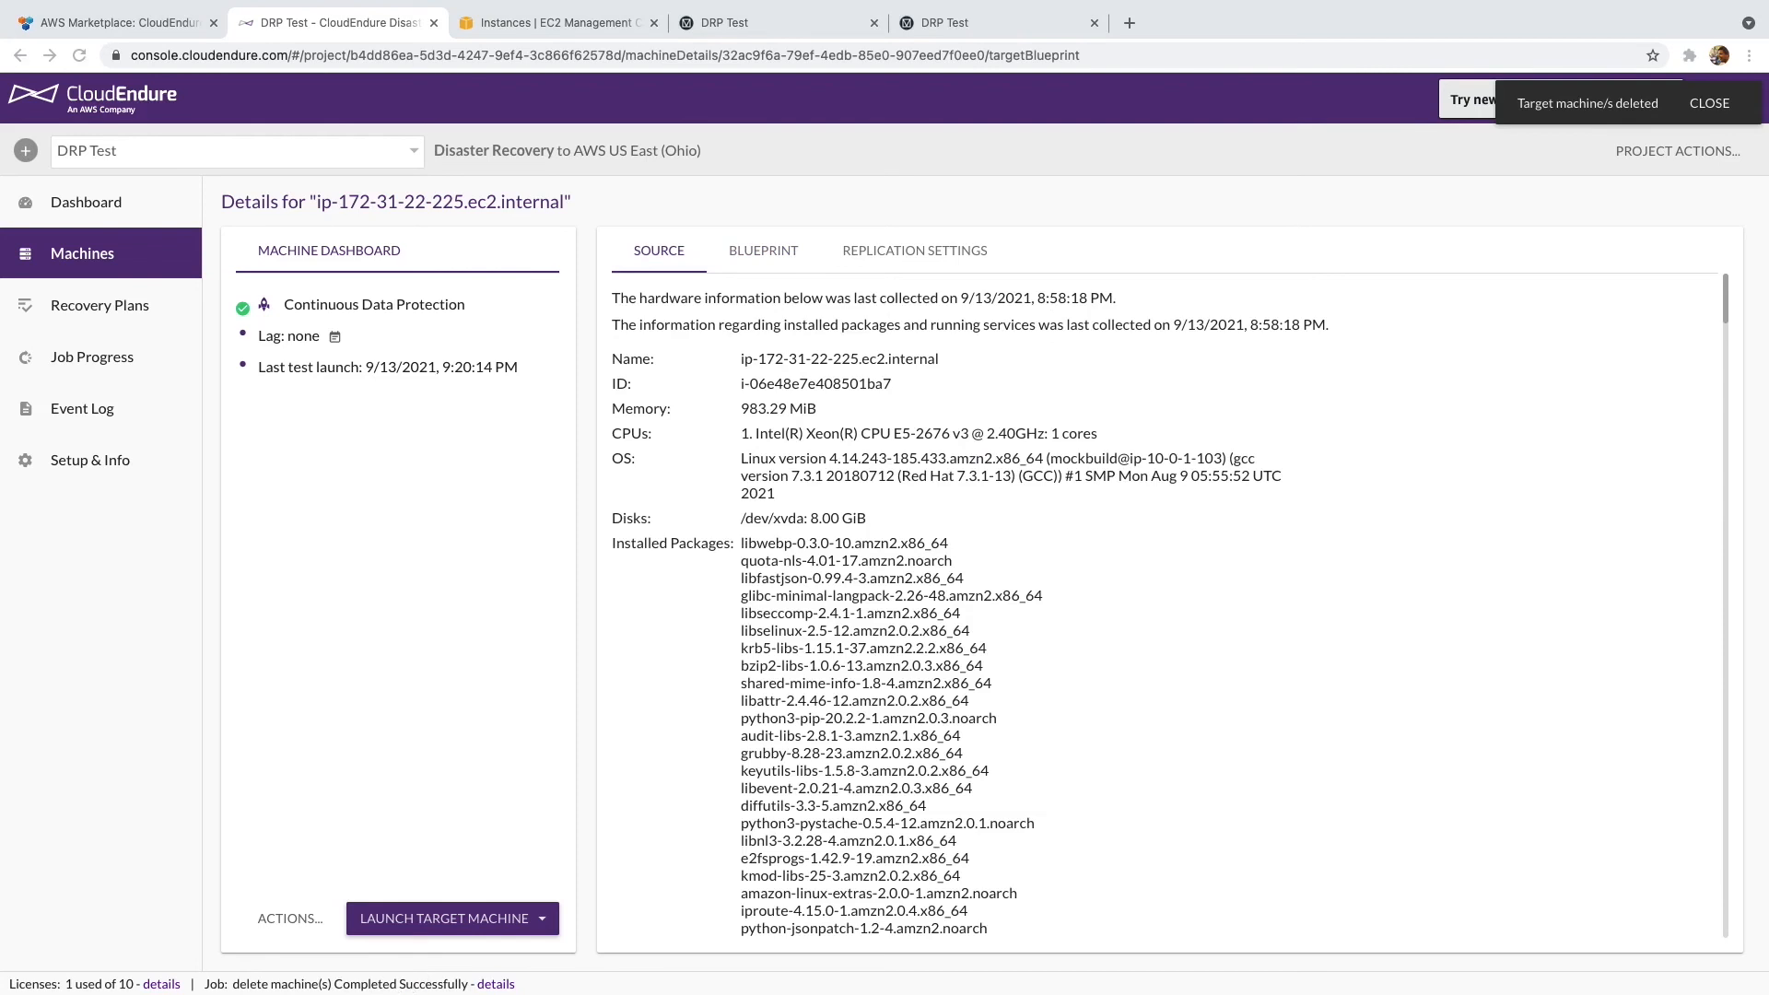
click(488, 984)
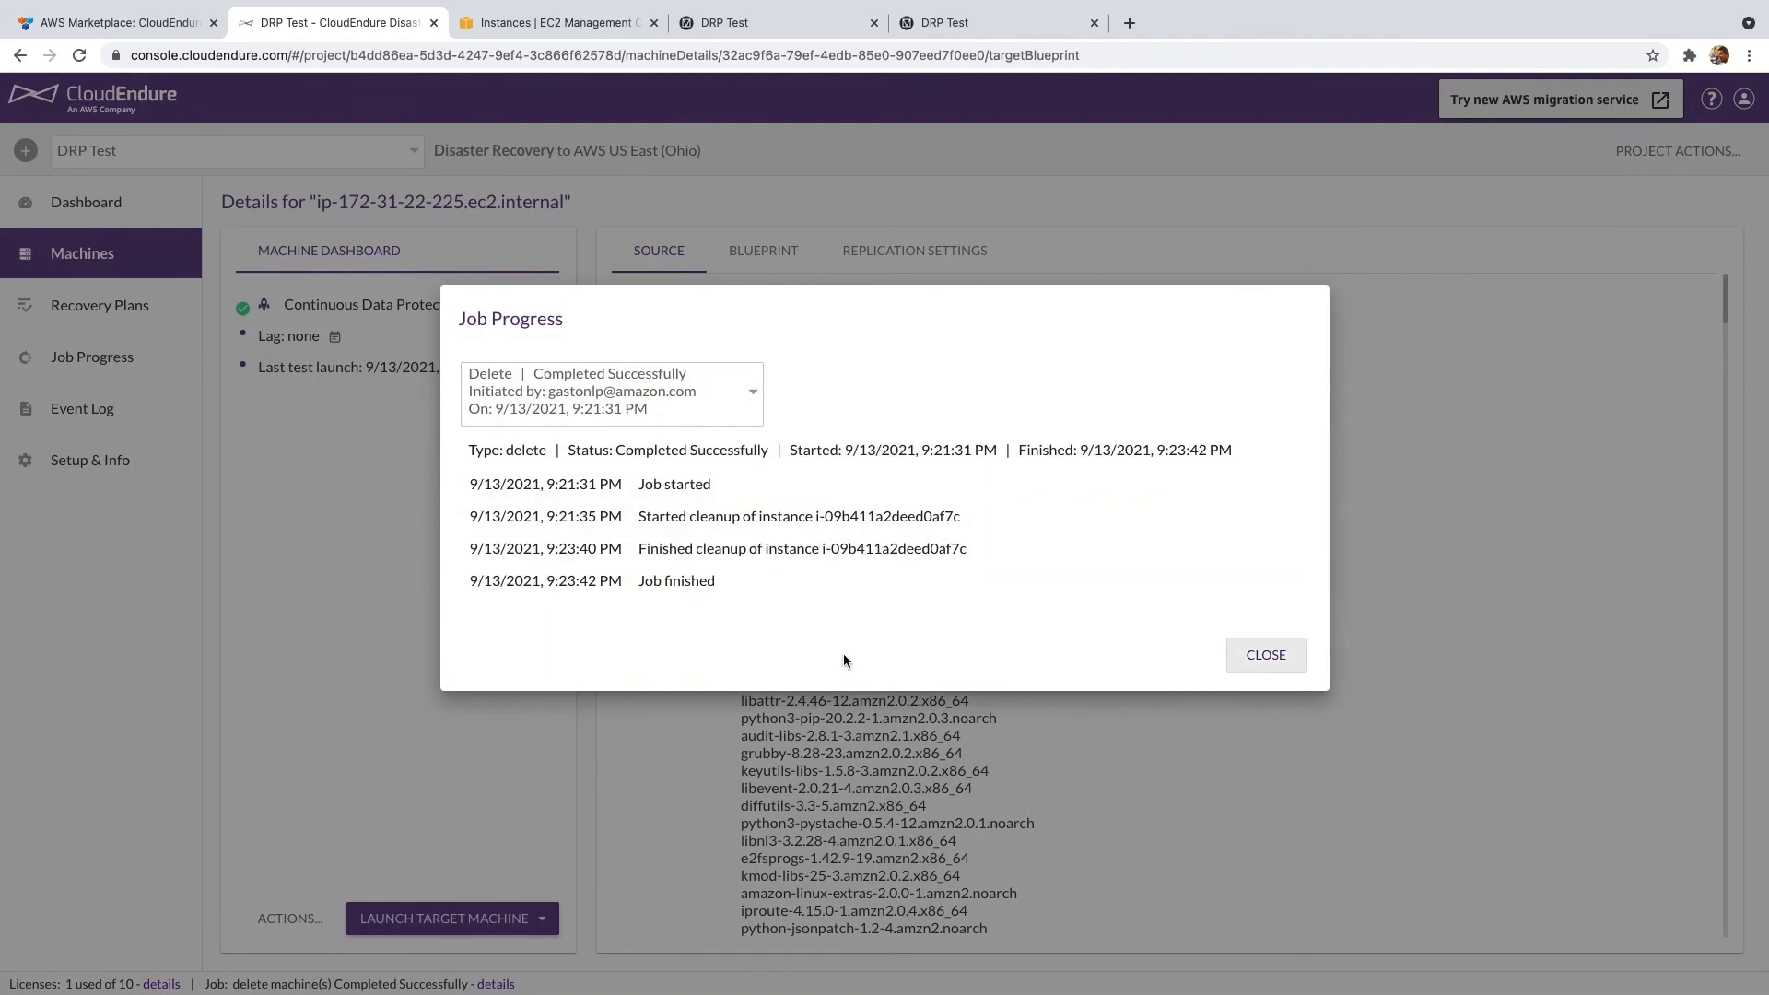
click(1266, 656)
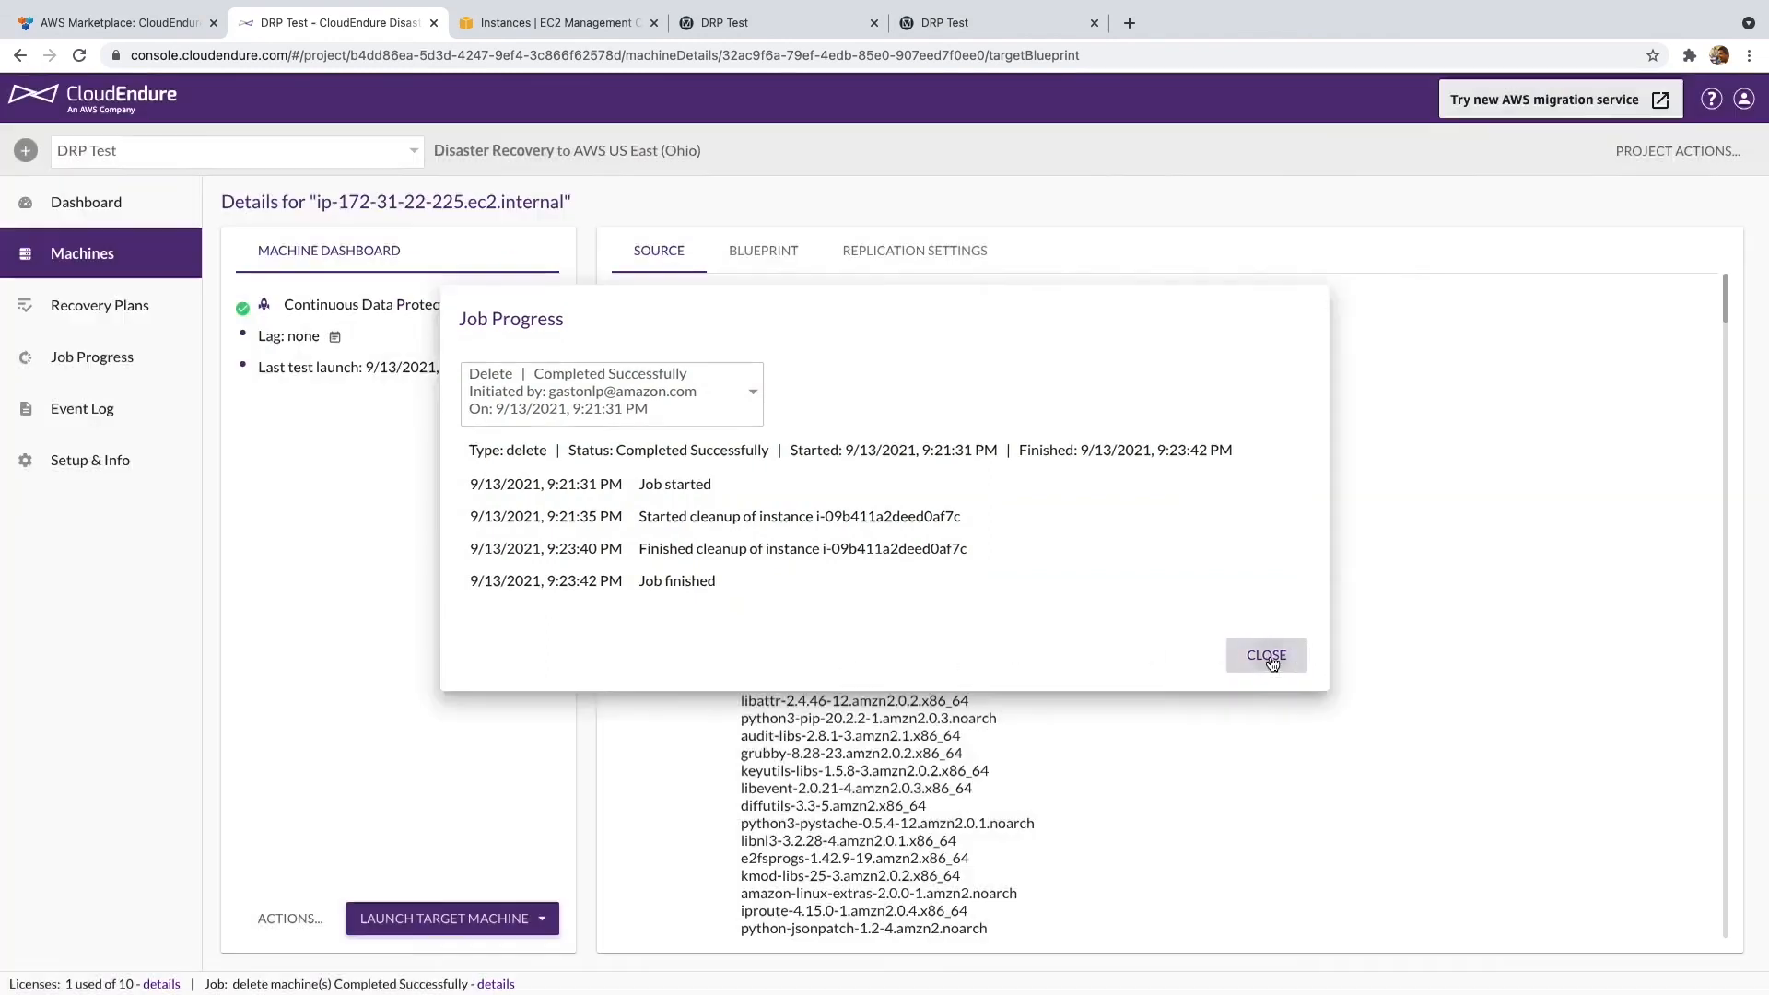
click(505, 28)
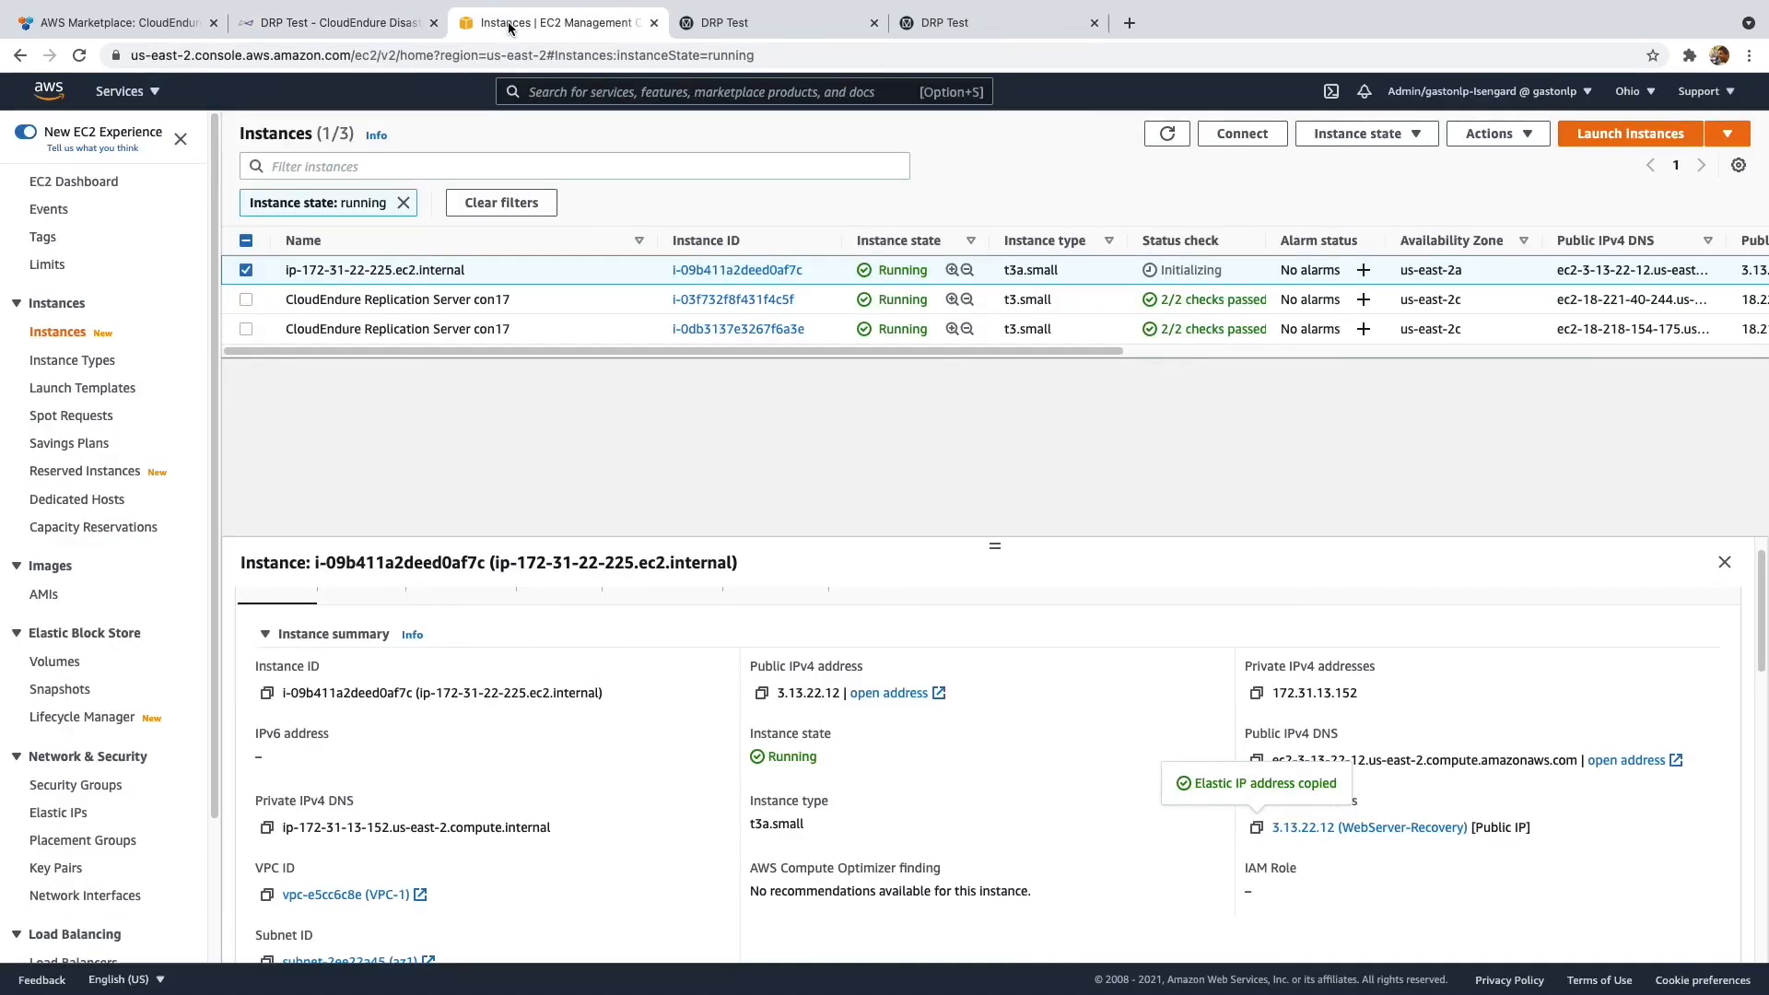
- Refresh the running instances and inspect both remaining CloudEndure Replication Servers
click(1162, 133)
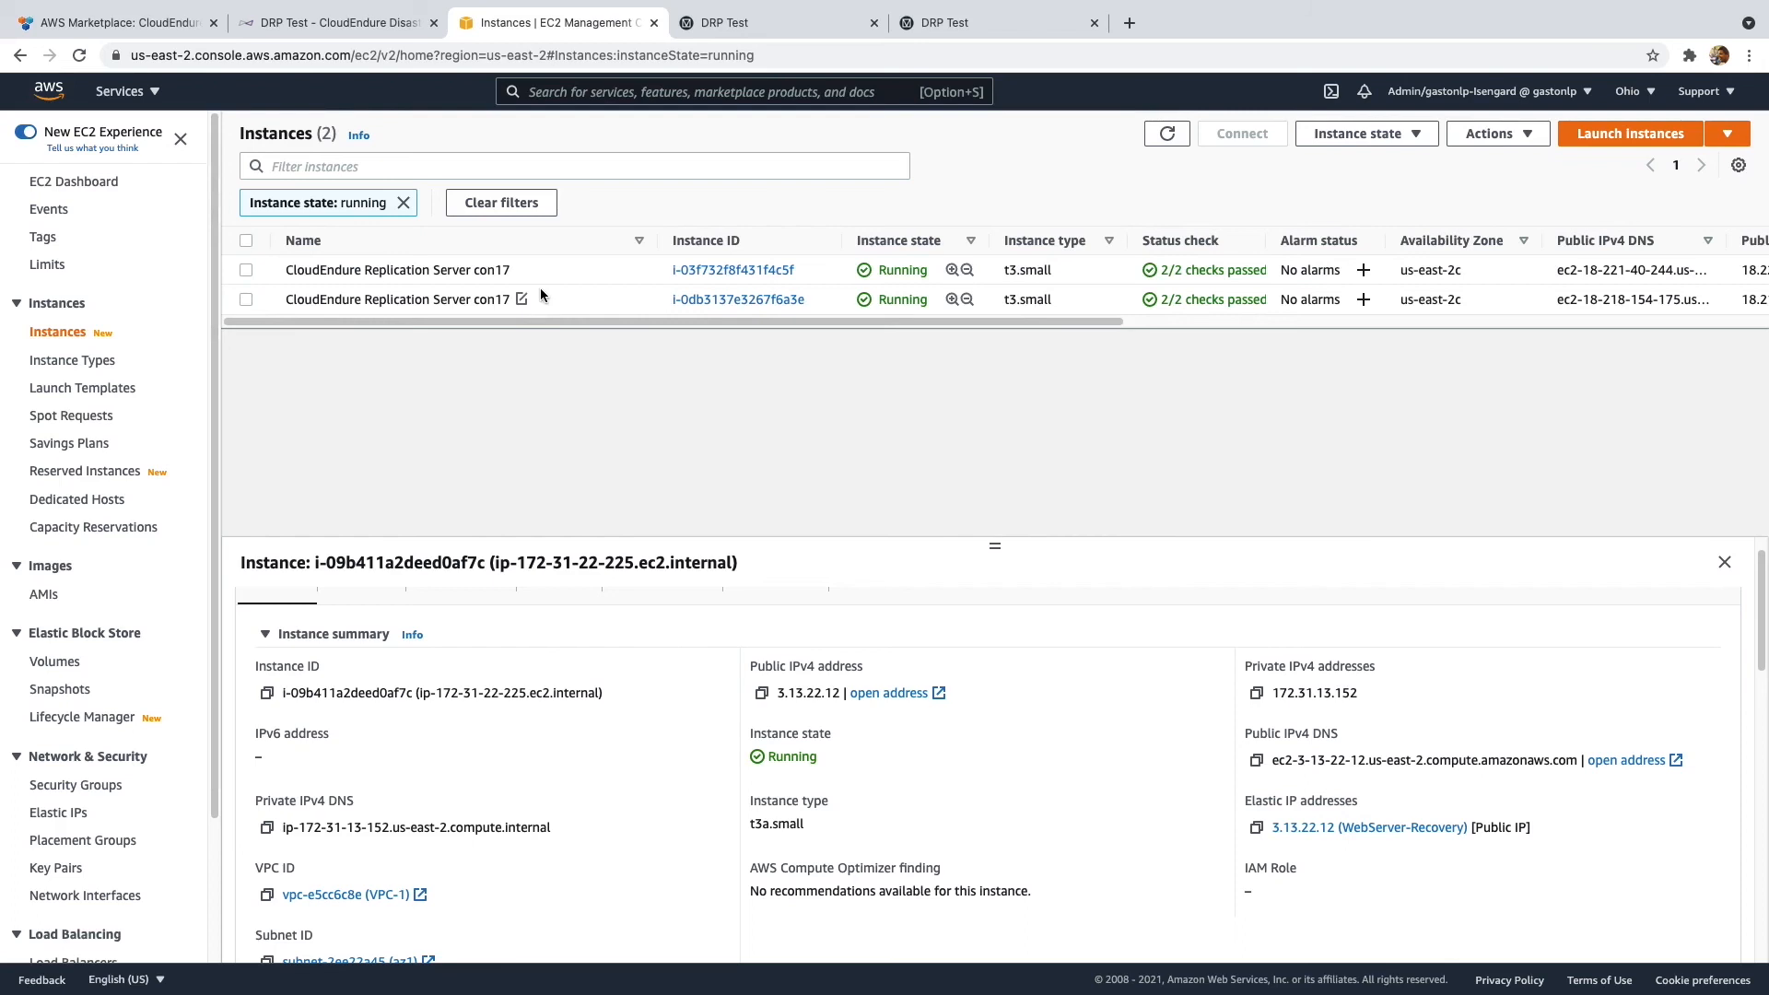
click(379, 274)
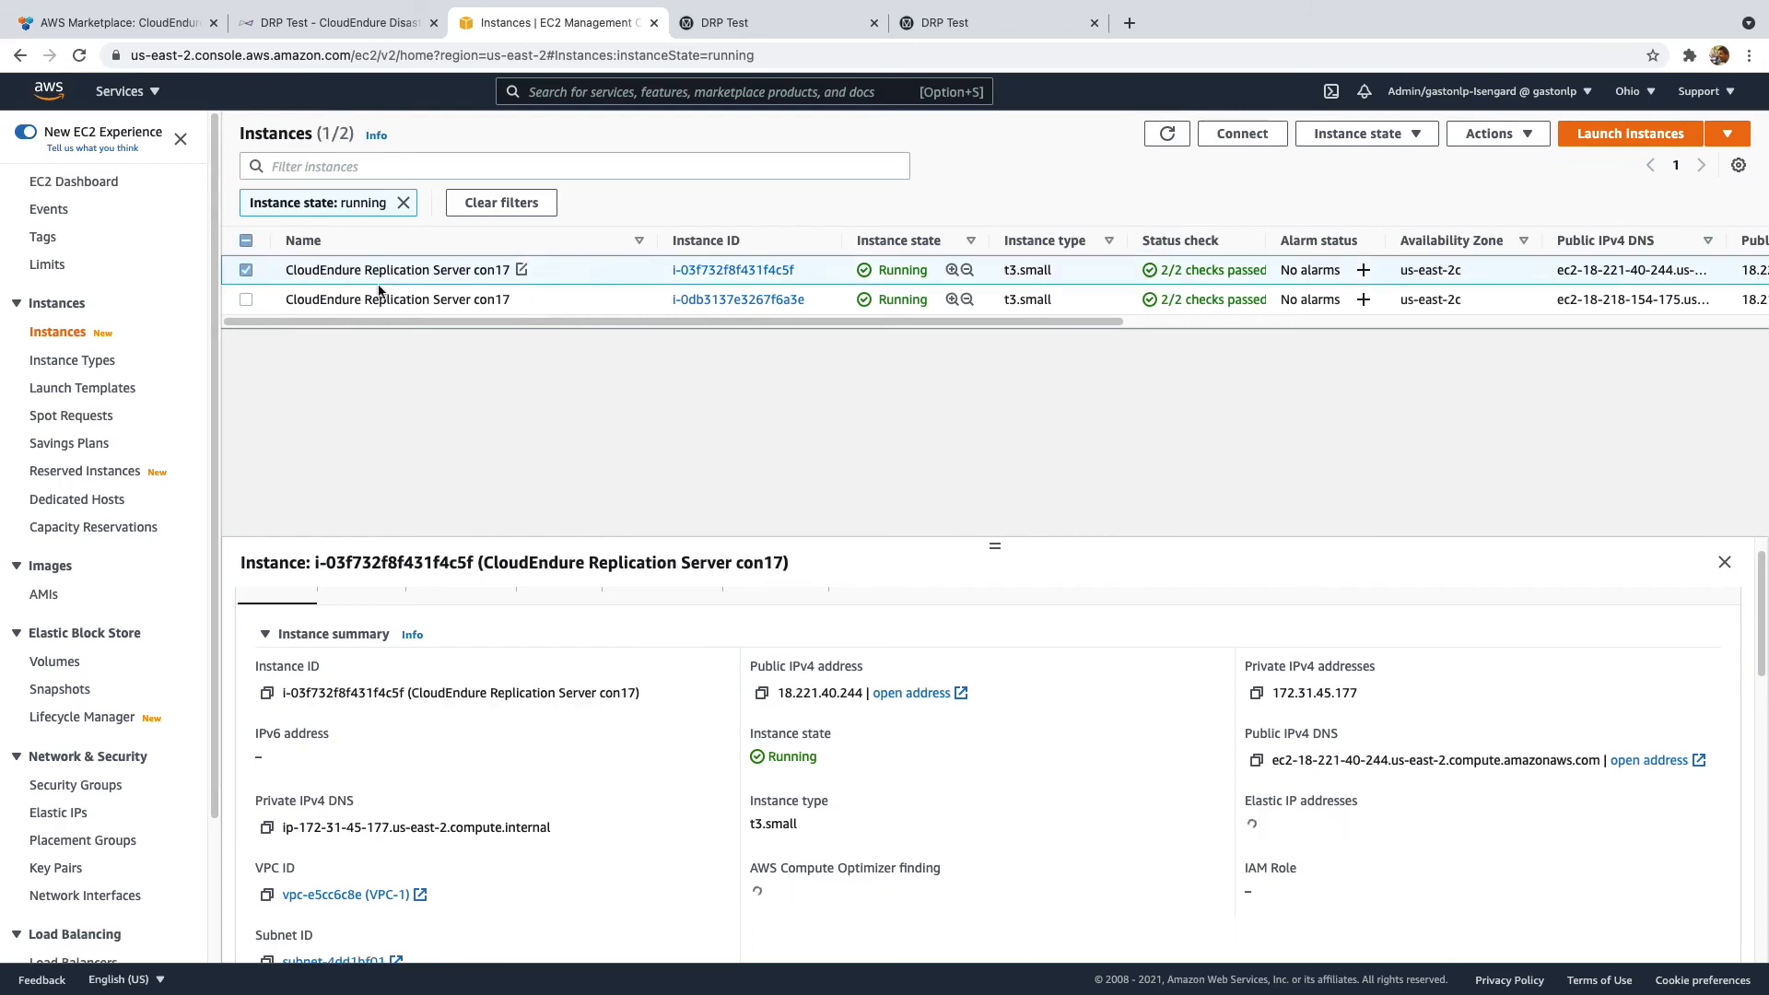
click(373, 299)
click(368, 281)
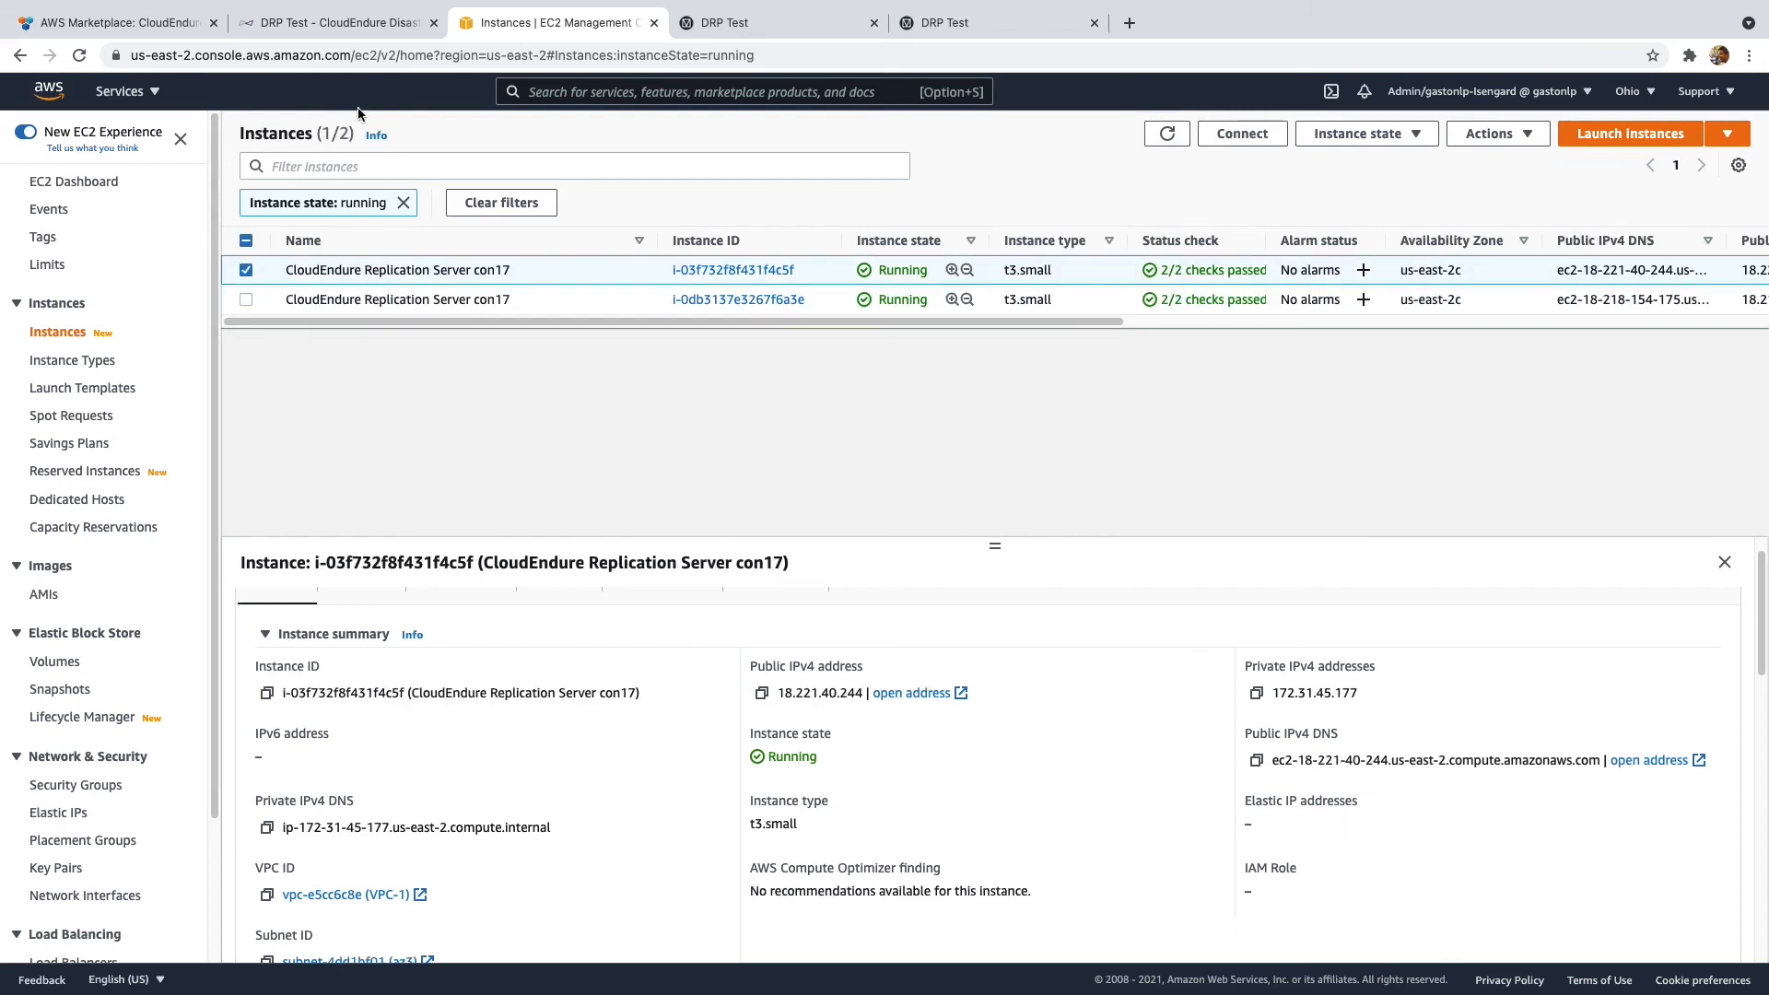
click(397, 24)
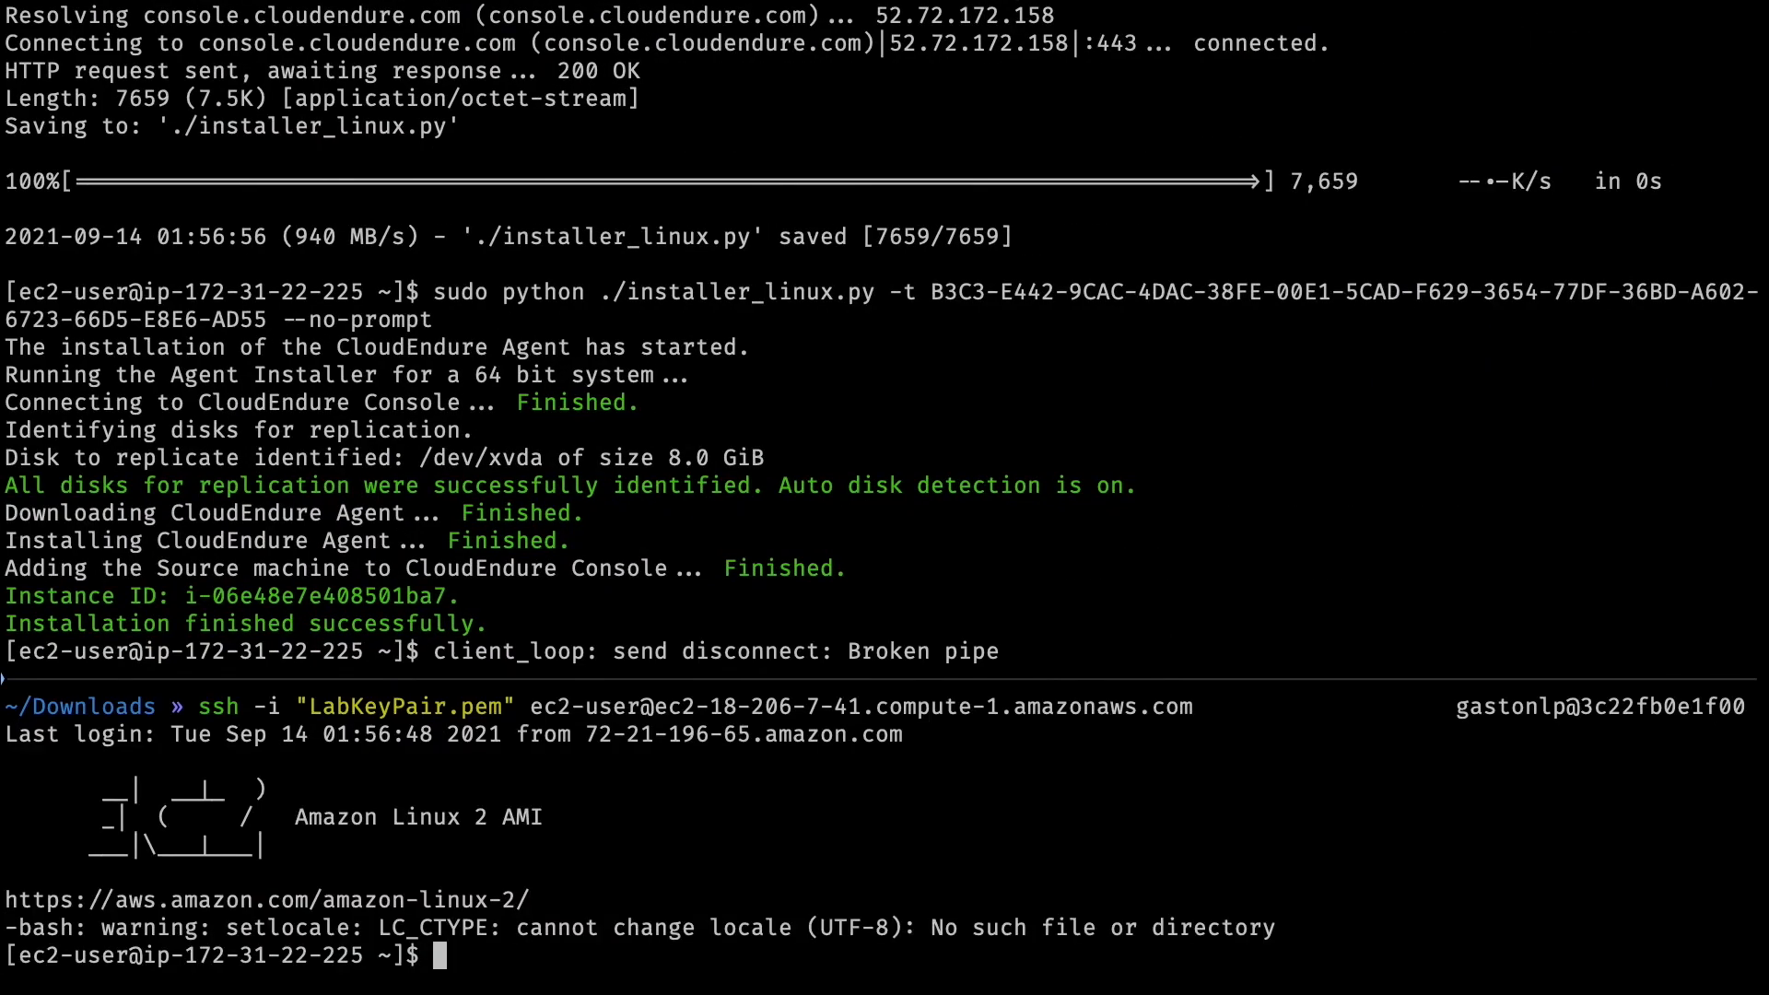
- Run sudo shutdown on the source web server through the SSH session
text(shuto)
key(BackSpace)
key(BackSpace)
key(BackSpace)
key(BackSpace)
text(udh)
key(BackSpace)
text(o shutodw)
key(BackSpace)
key(BackSpace)
key(BackSpace)
text(down)
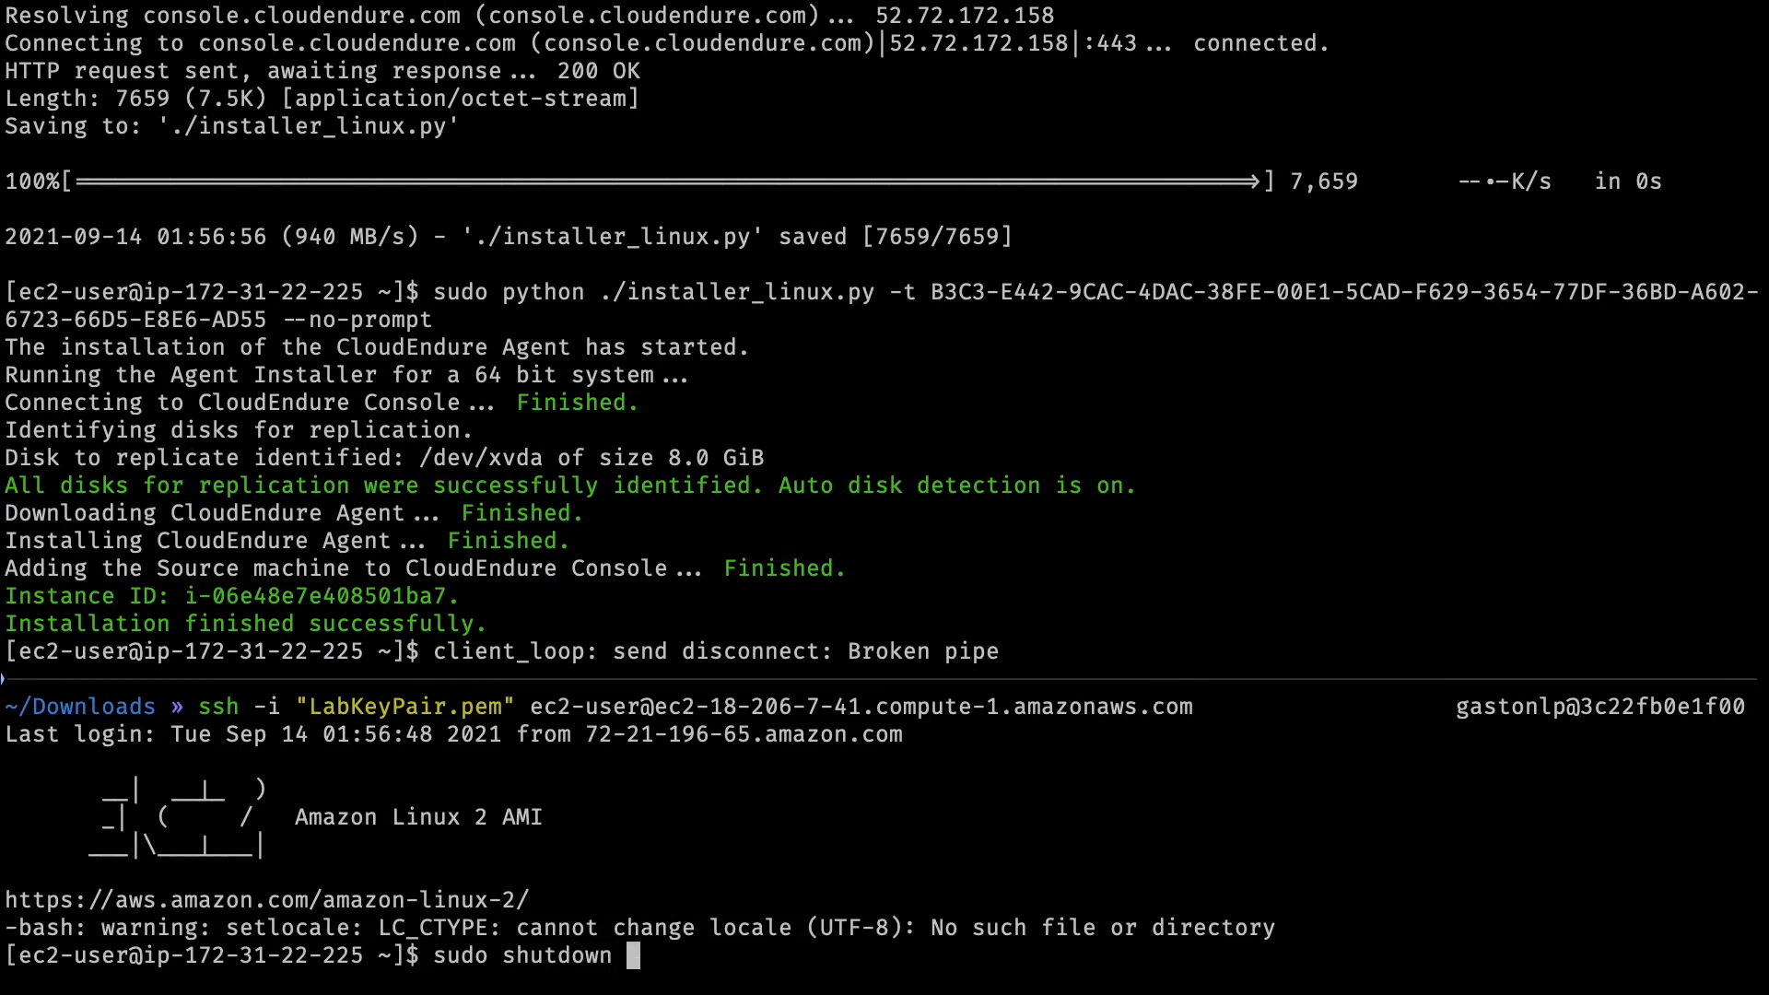
key(Return)
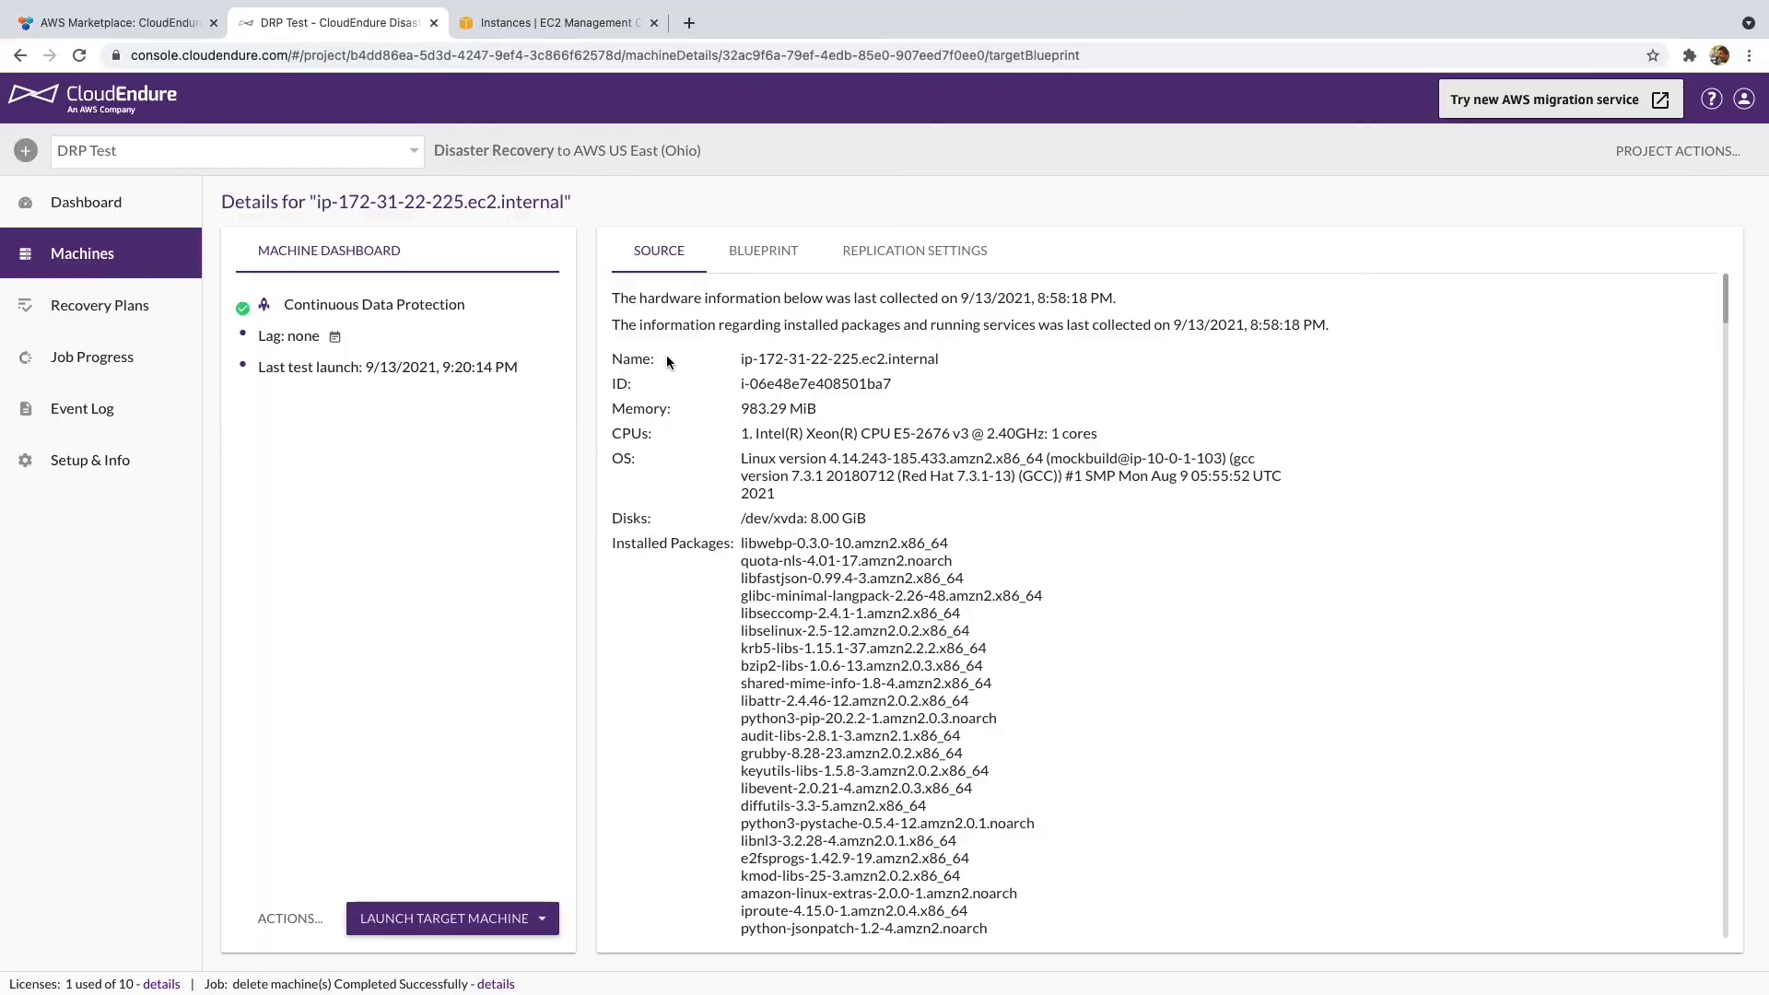
key(ctrl+shift+n)
- Check the primary server at 18.206.7.41, then launch a recovery-mode target machine from the Latest point
key(ctrl+v)
key(Return)
click(403, 924)
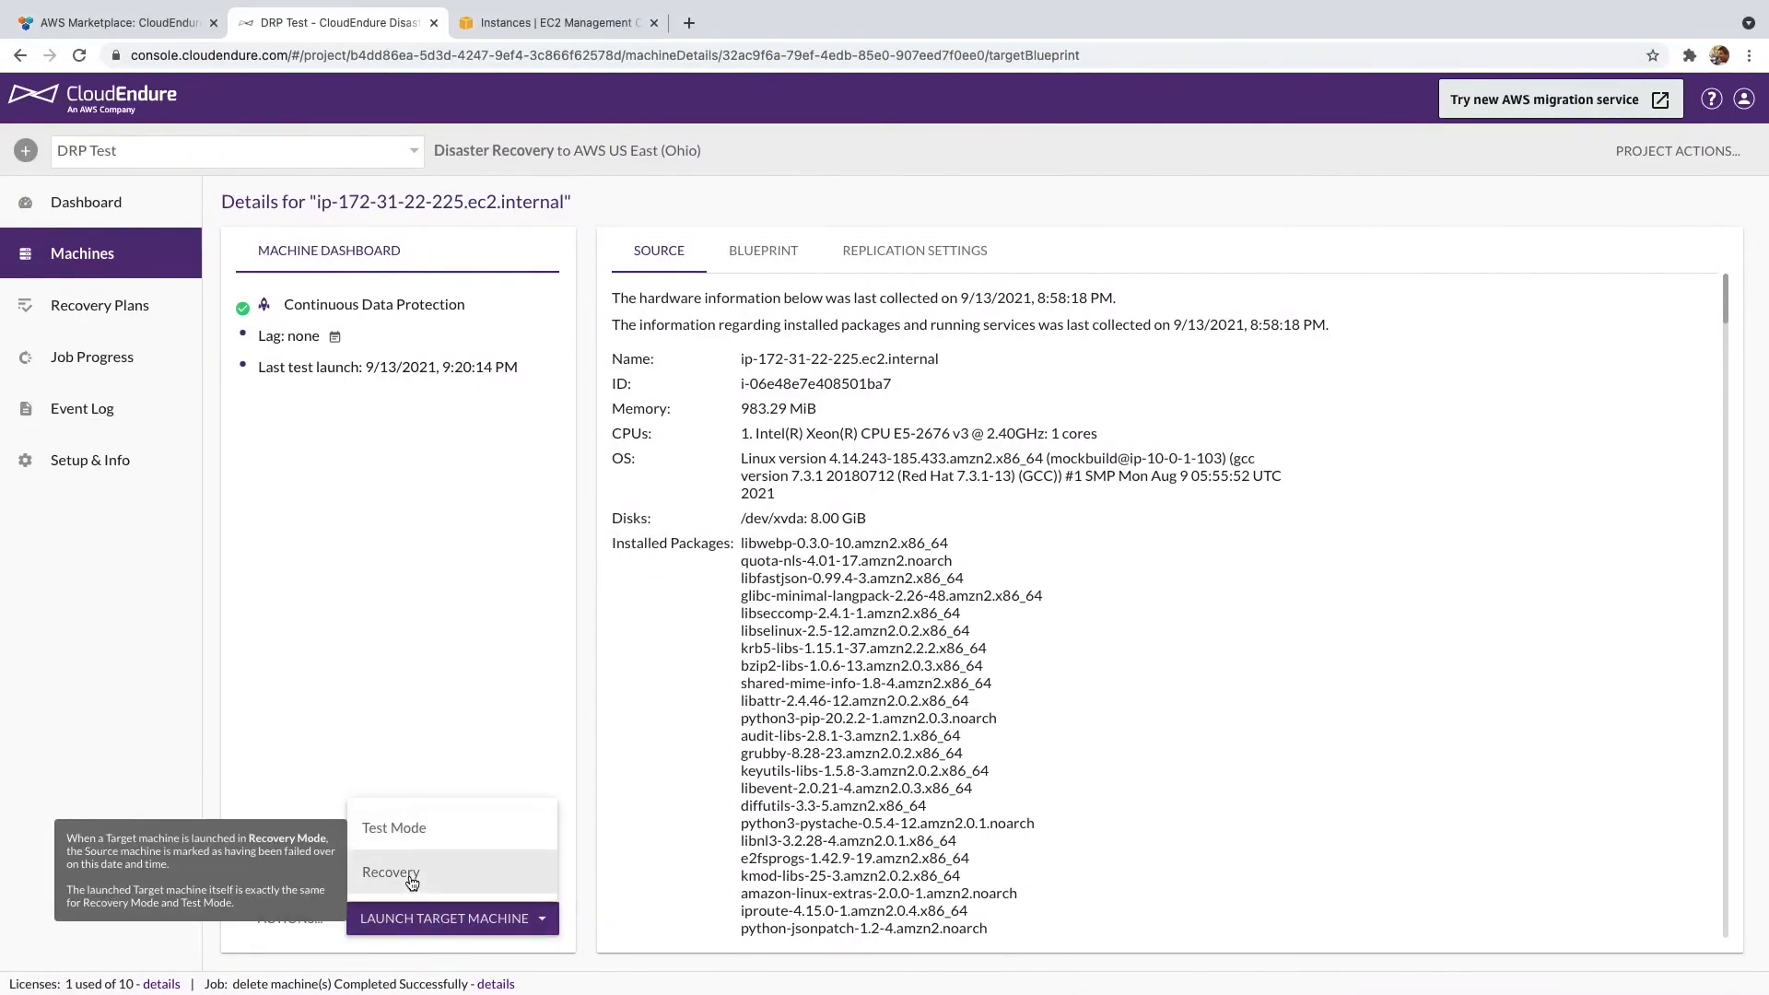
click(411, 877)
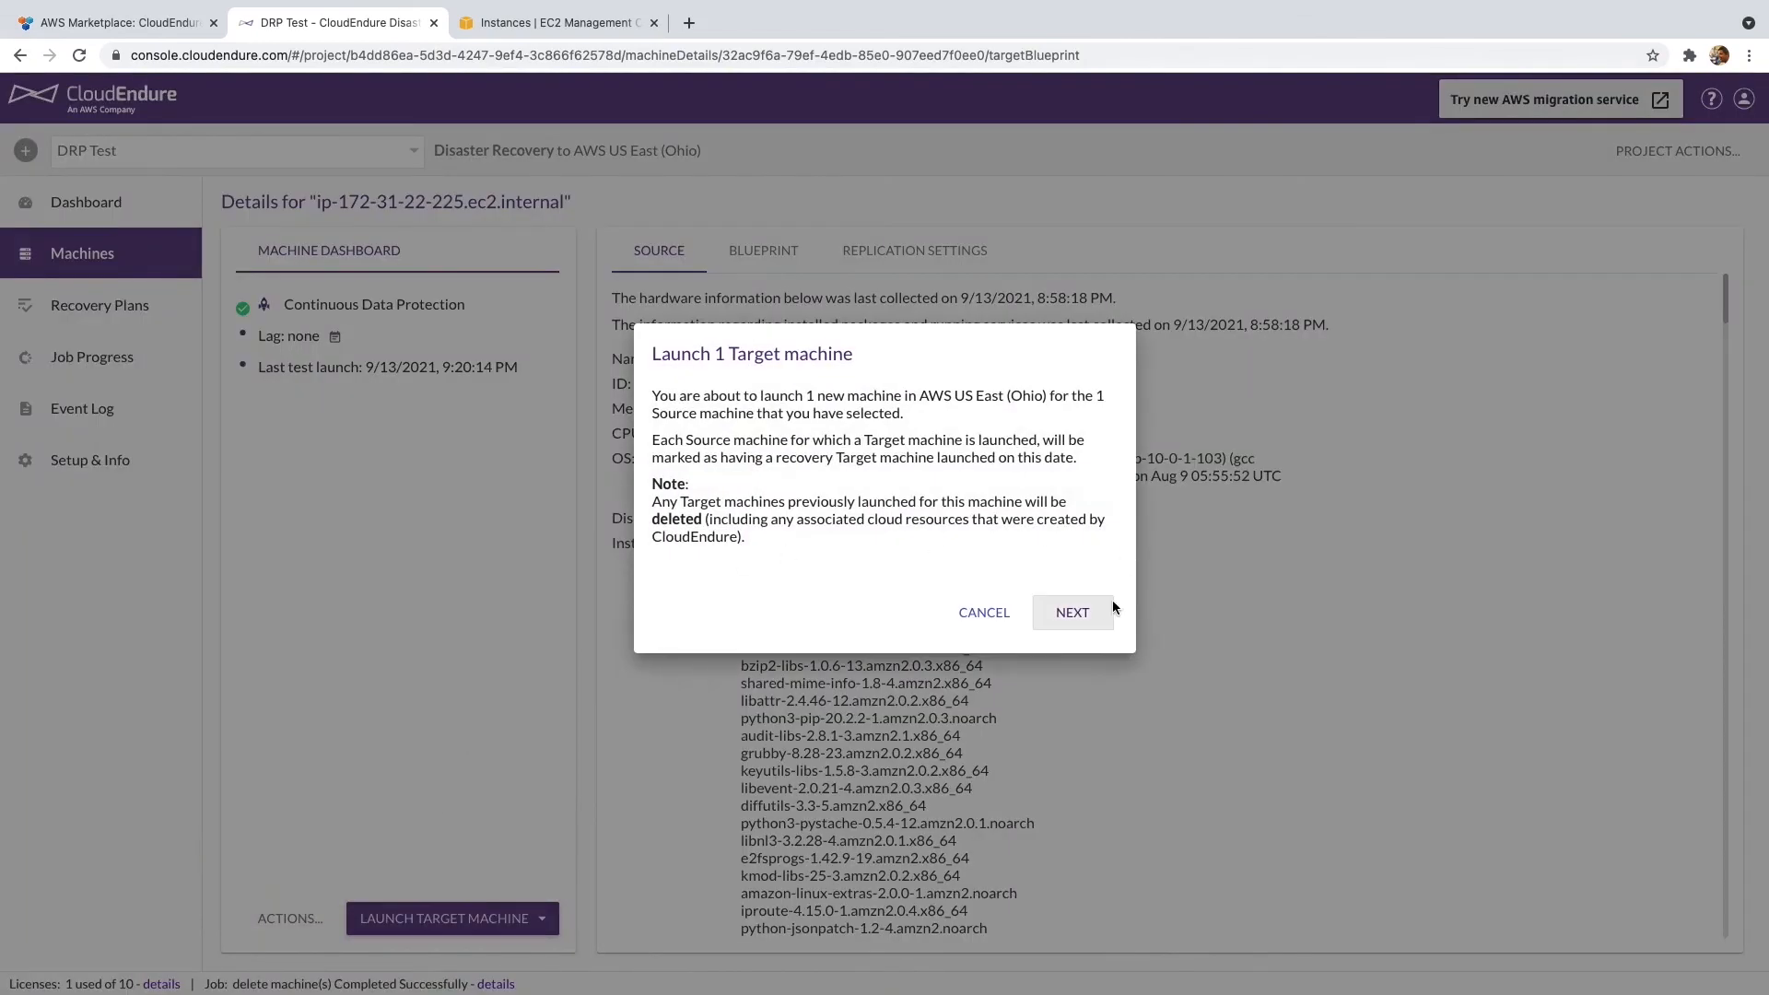
click(1072, 613)
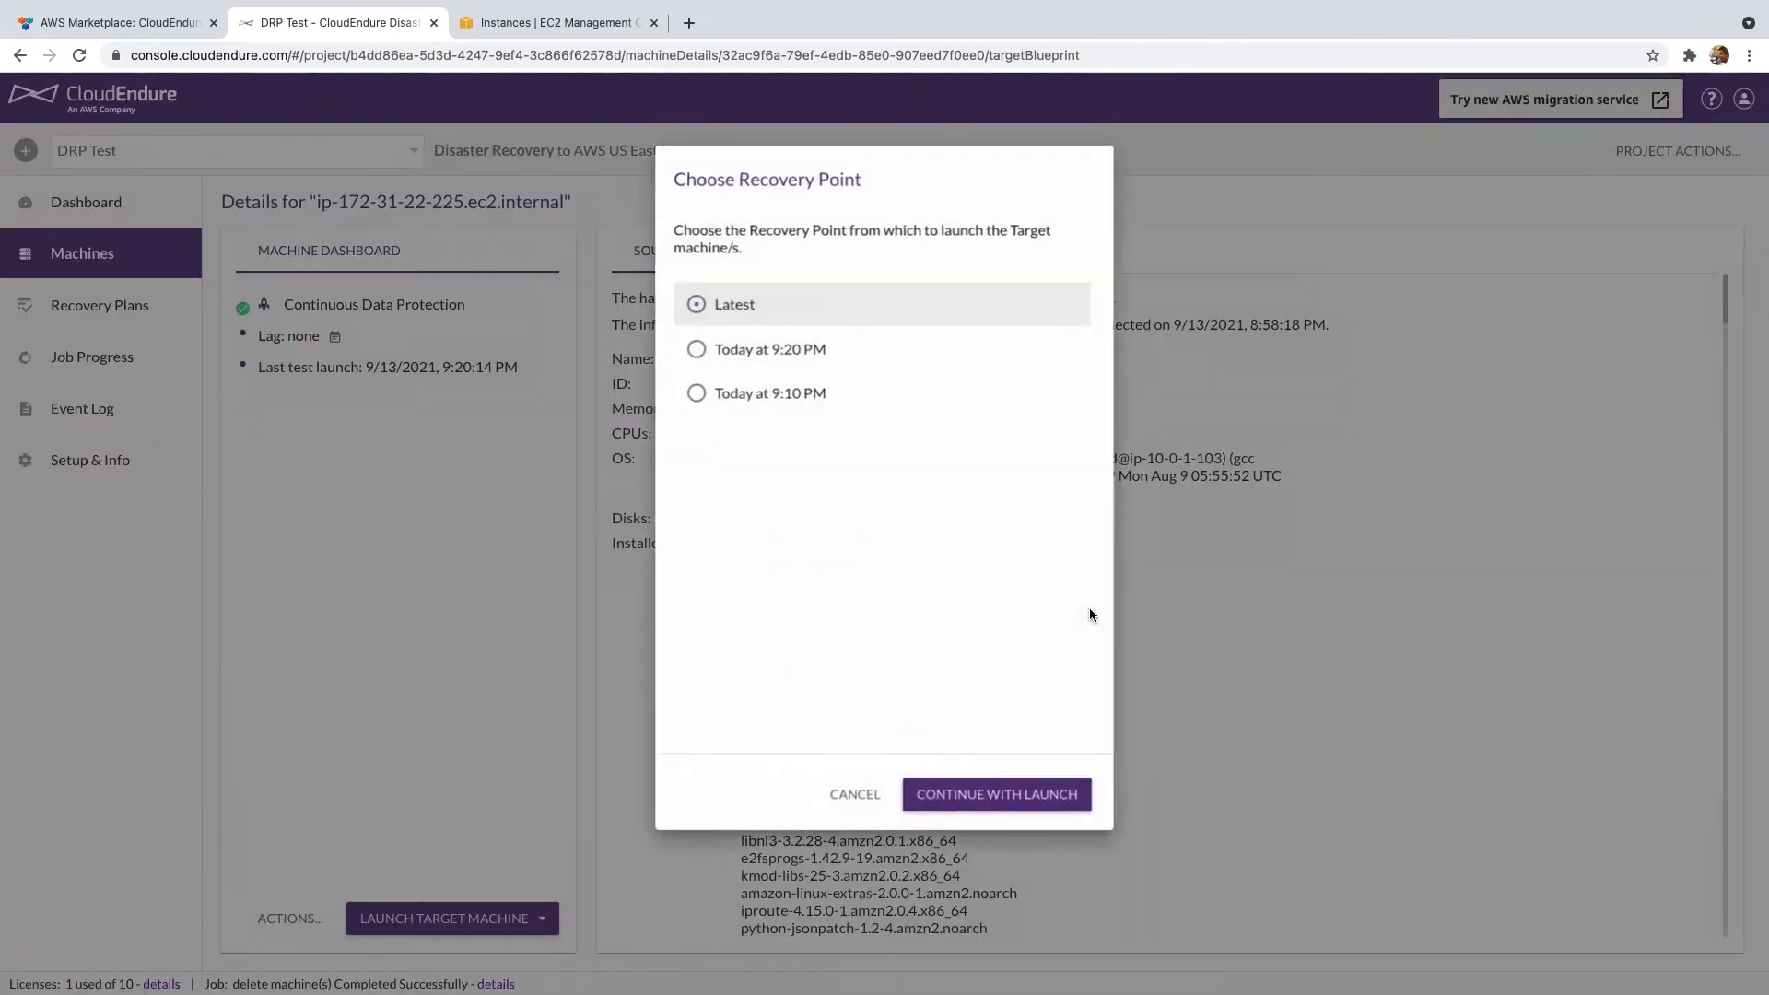
click(1018, 804)
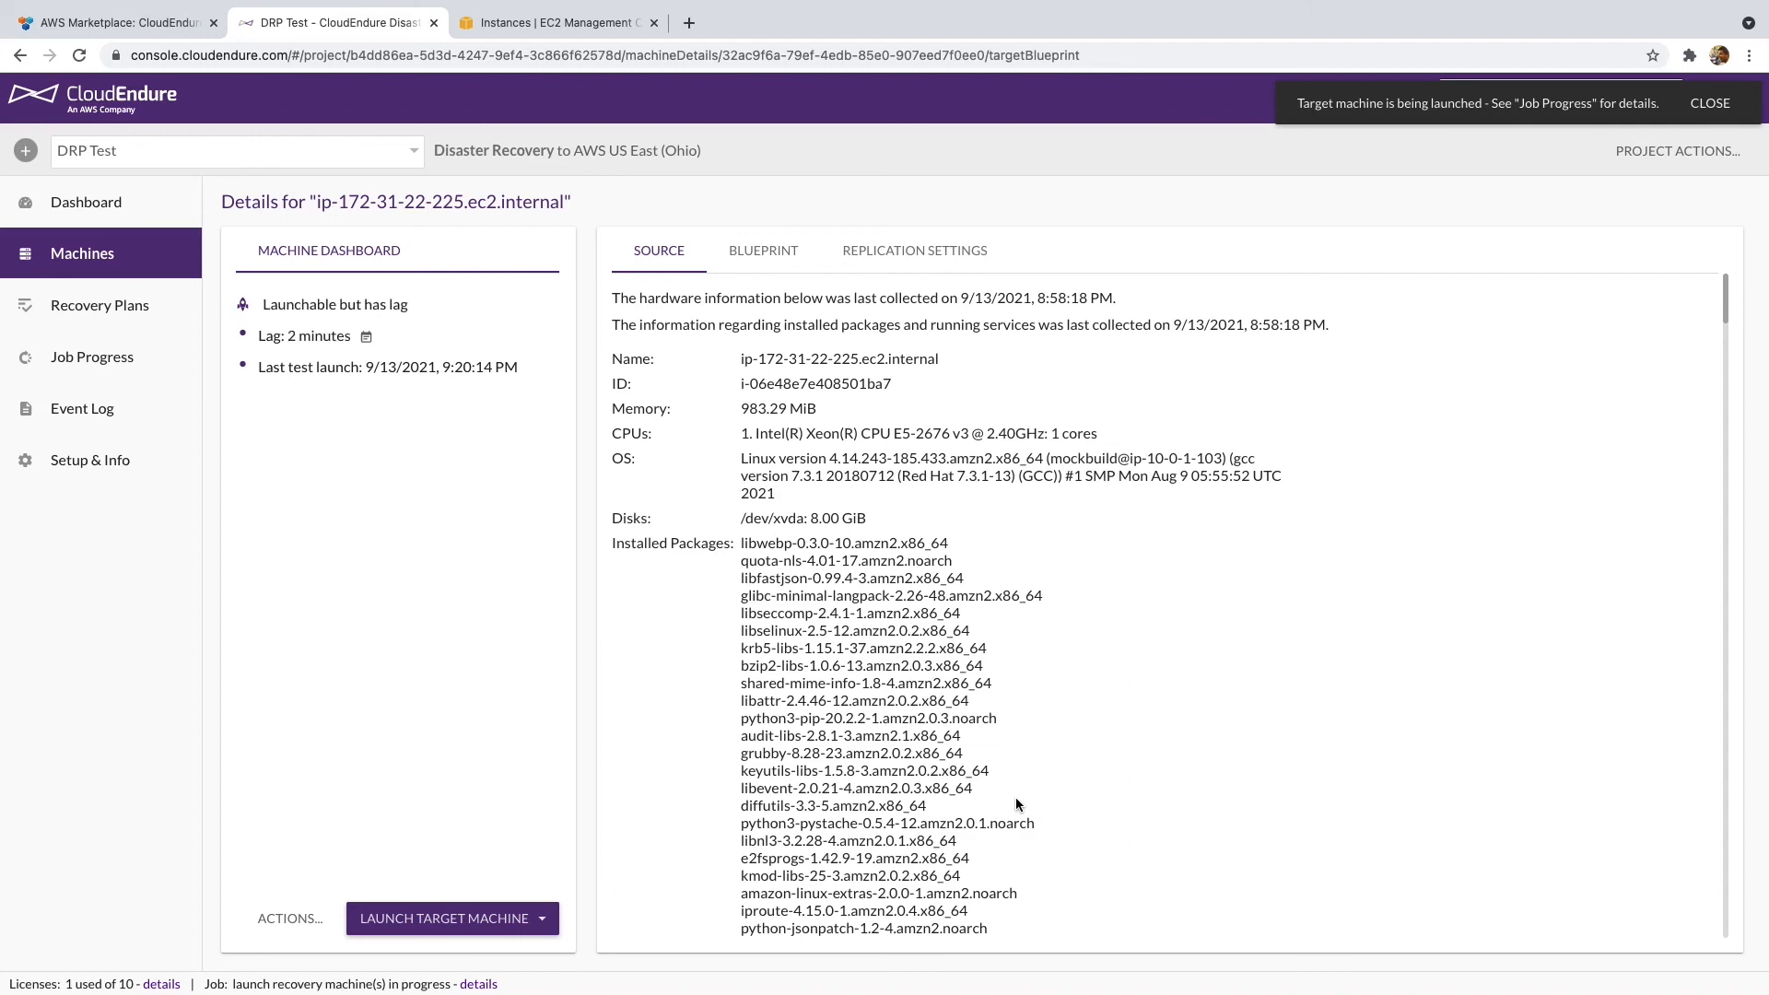
key(ctrl+Right)
text(nslook)
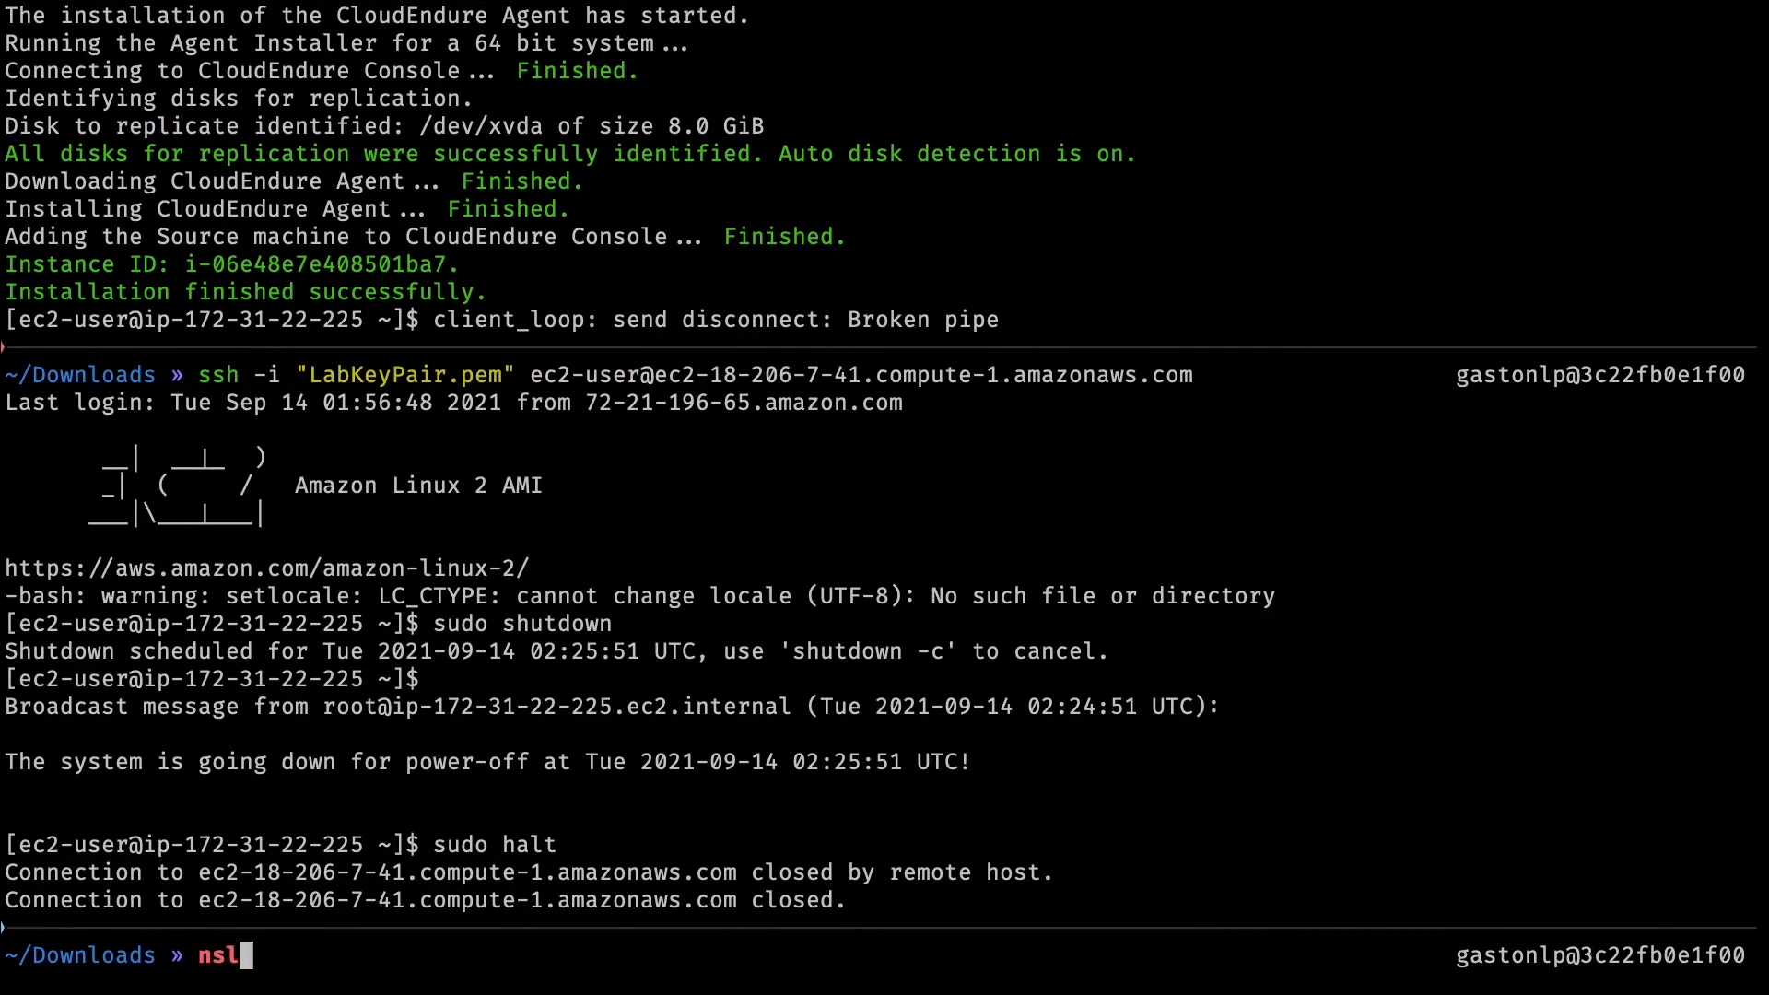
key(BackSpace)
text(kup)
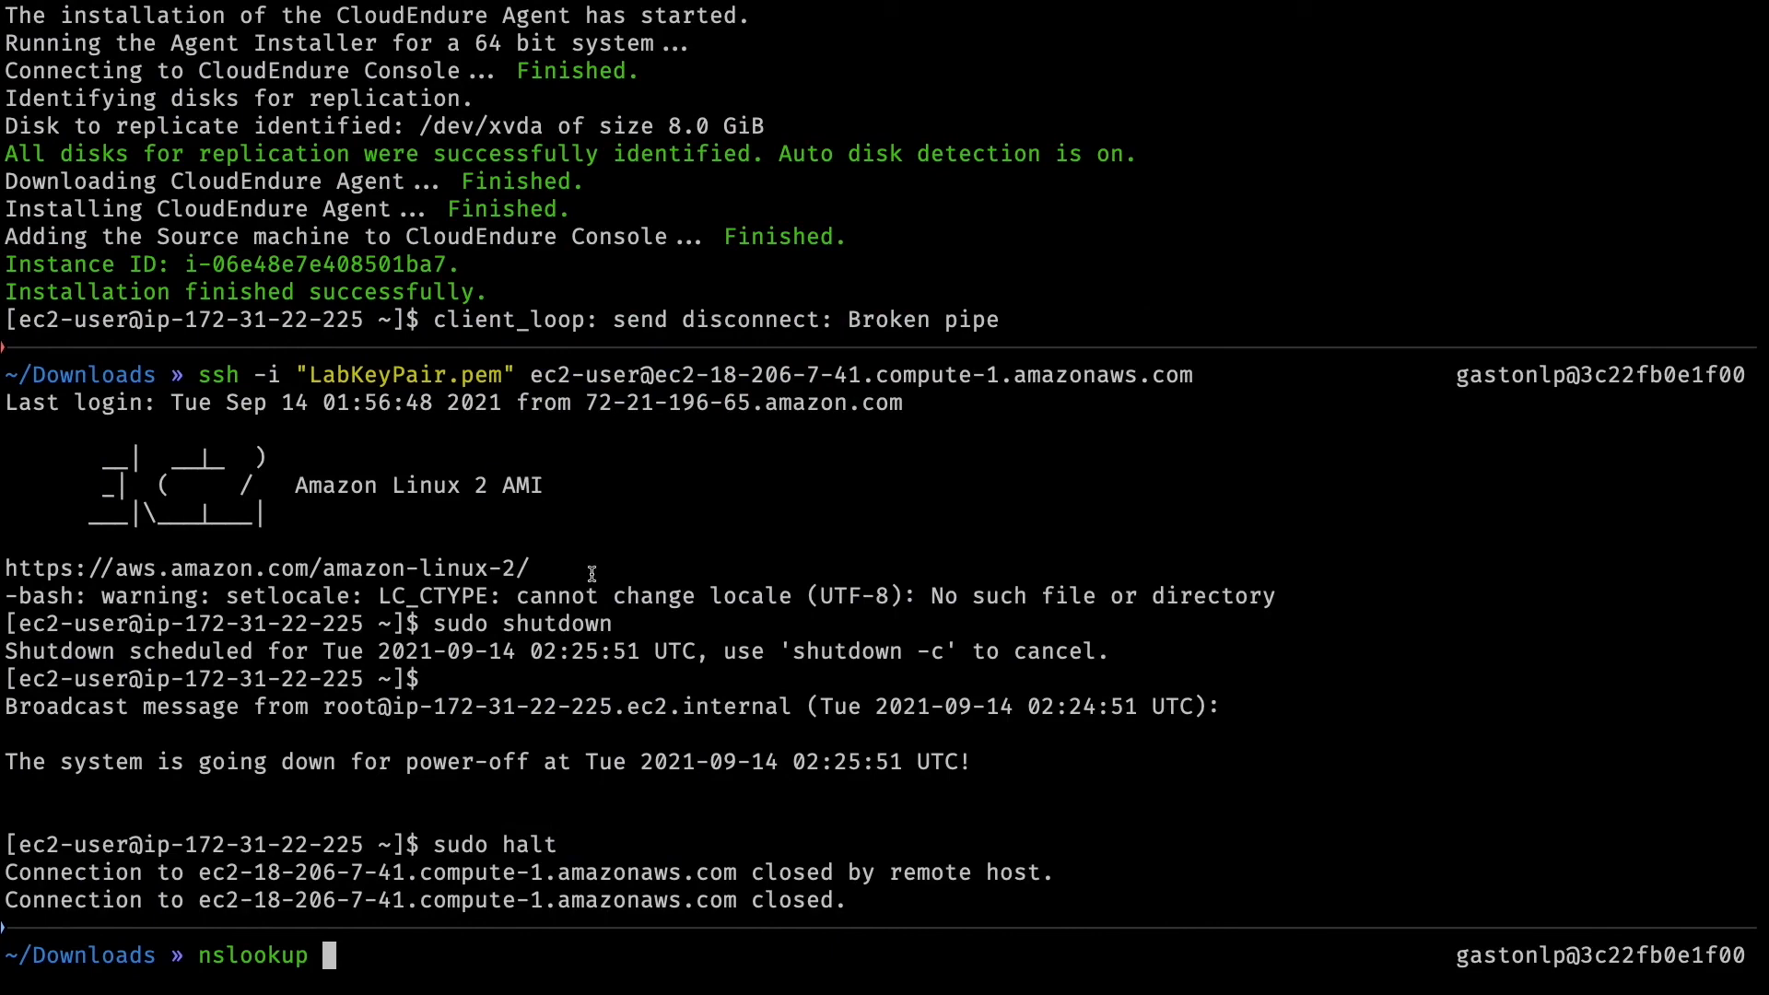
text(www.ocktank.tk)
key(Return)
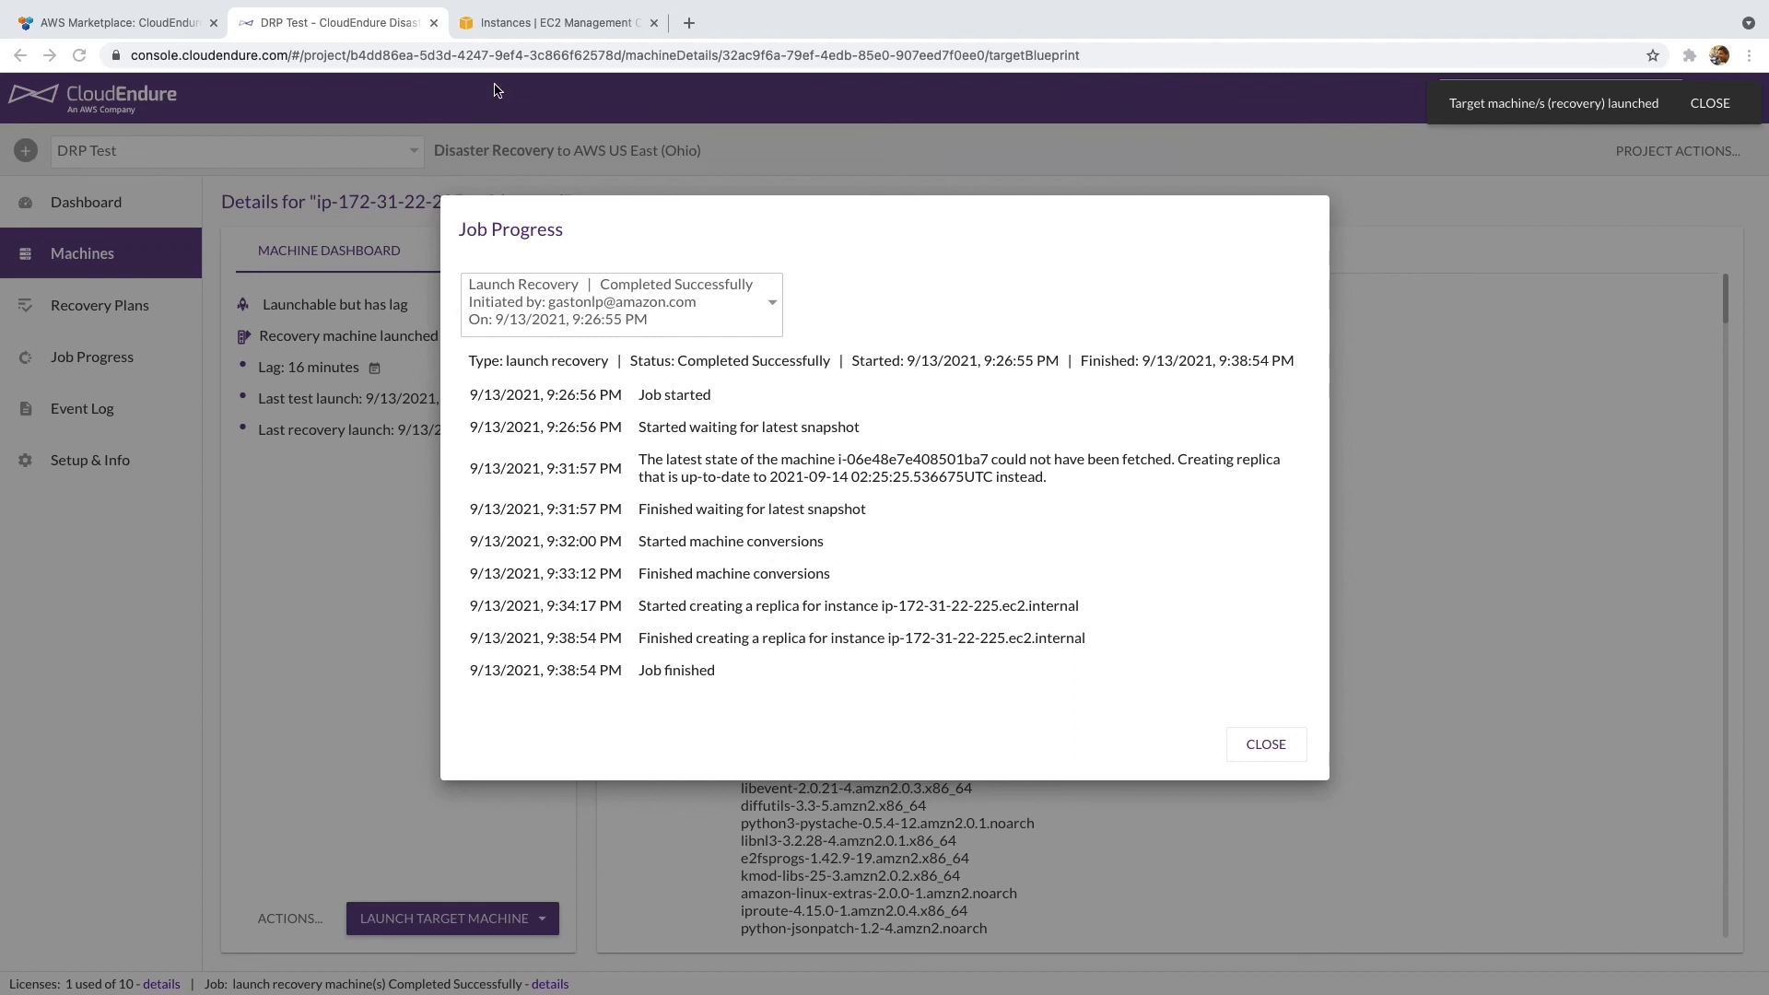
- Refresh EC2 Instances and select ip-172-31-22-225.ec2.internal, running with Elastic IP 3.13.22.12
click(488, 23)
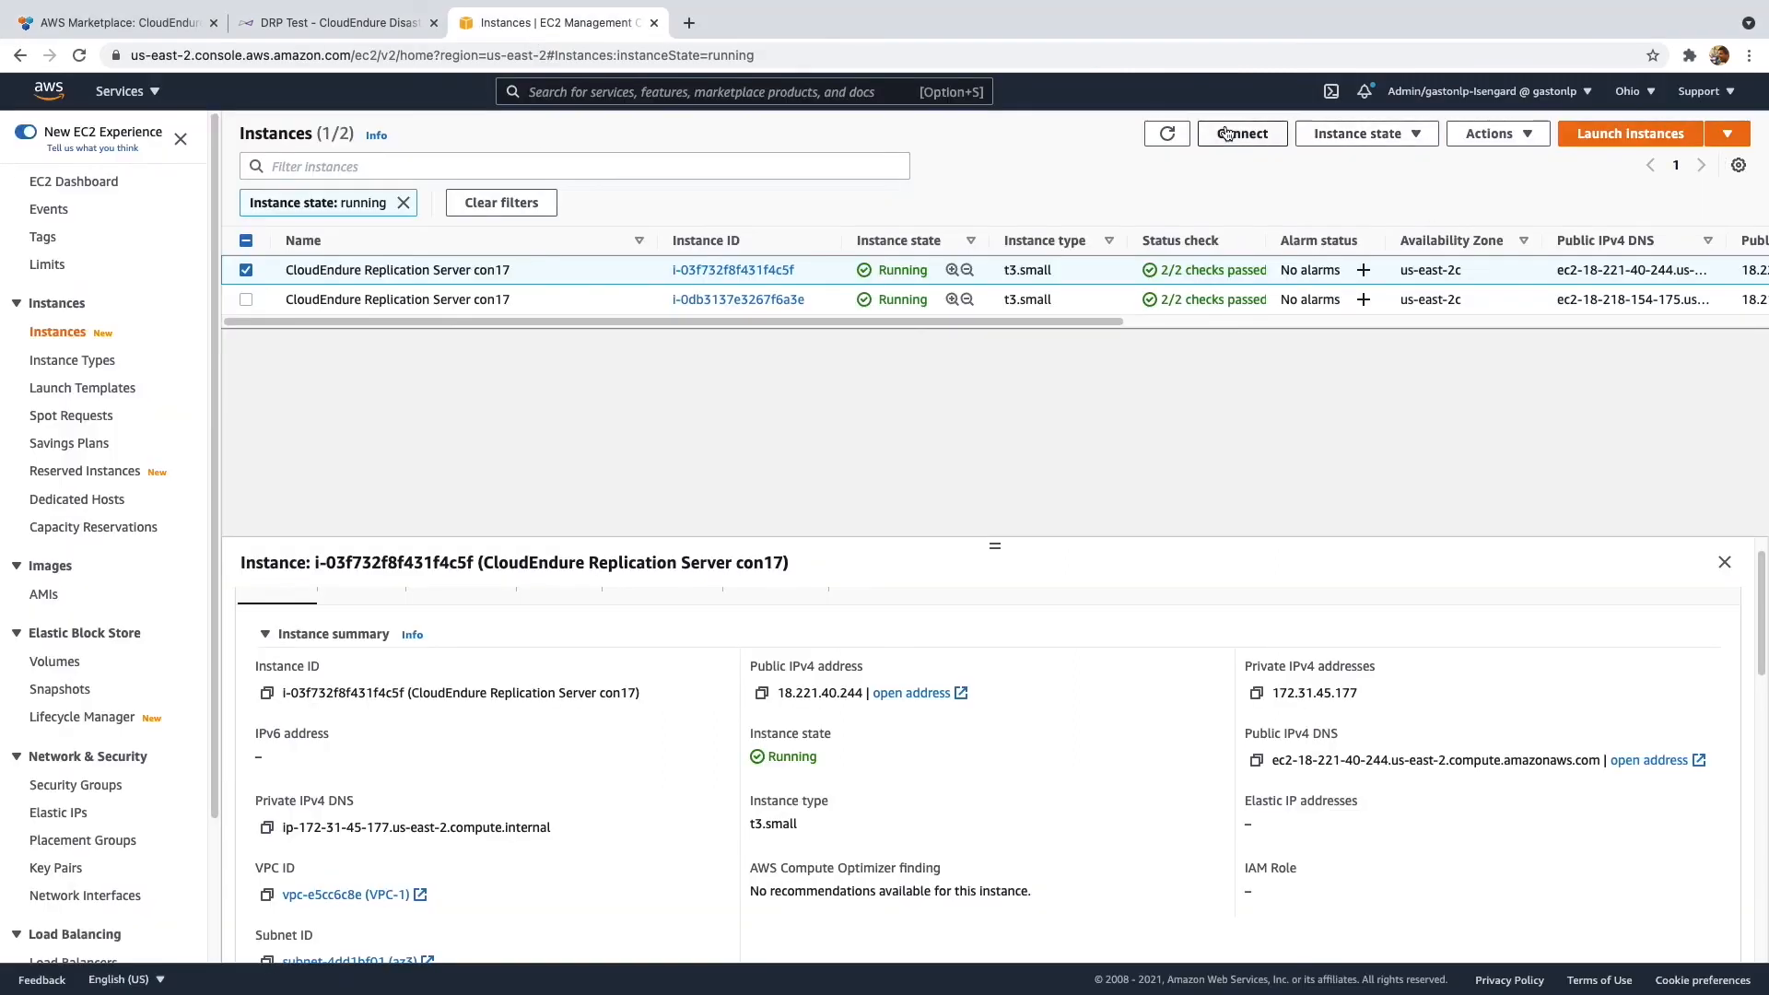
click(1167, 134)
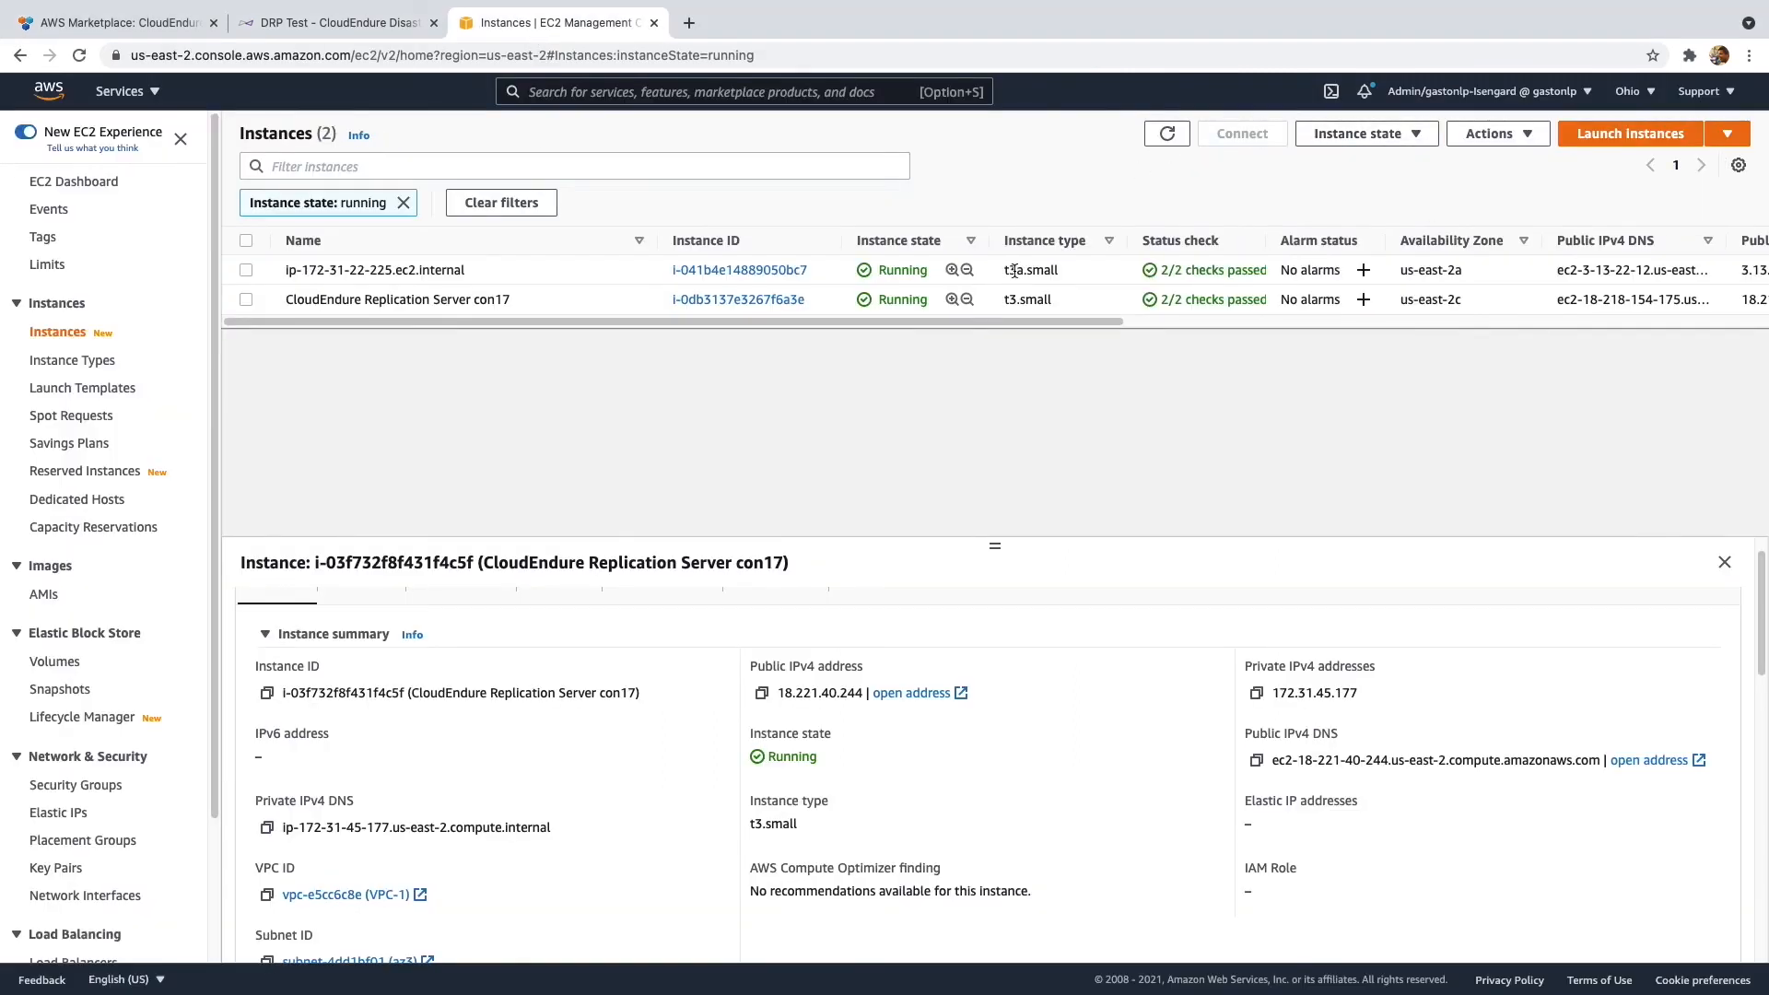
click(1015, 270)
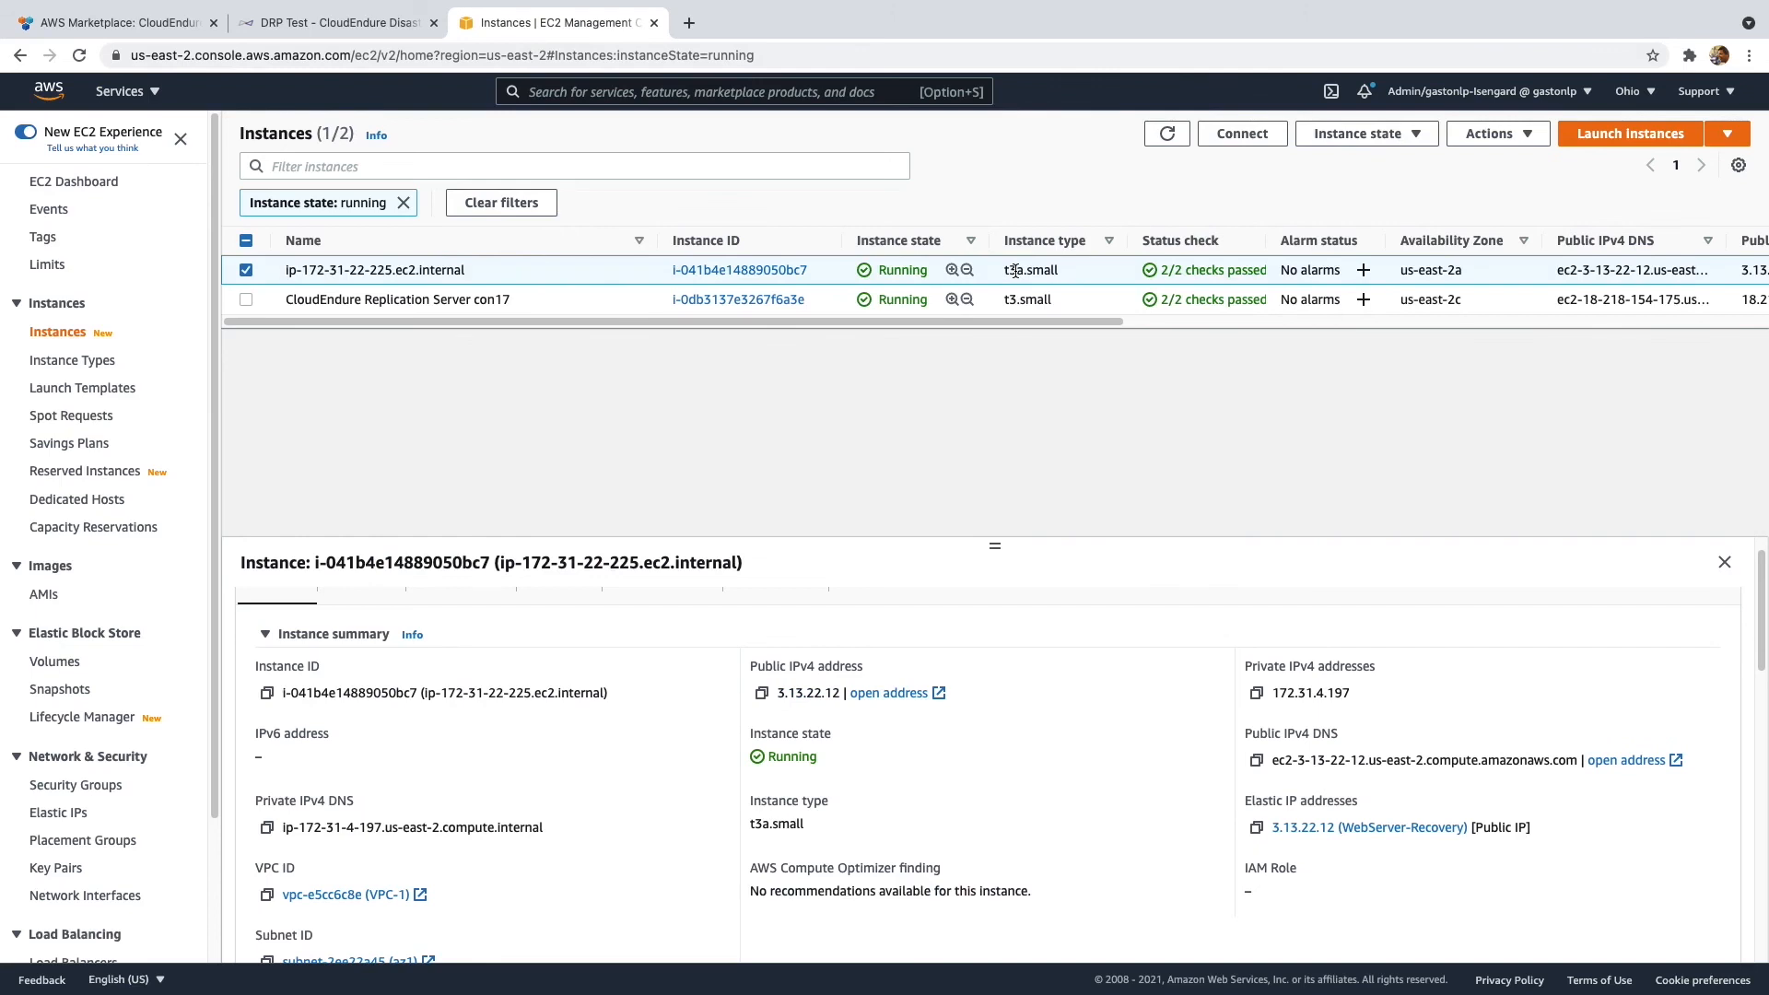
key(ctrl+Right)
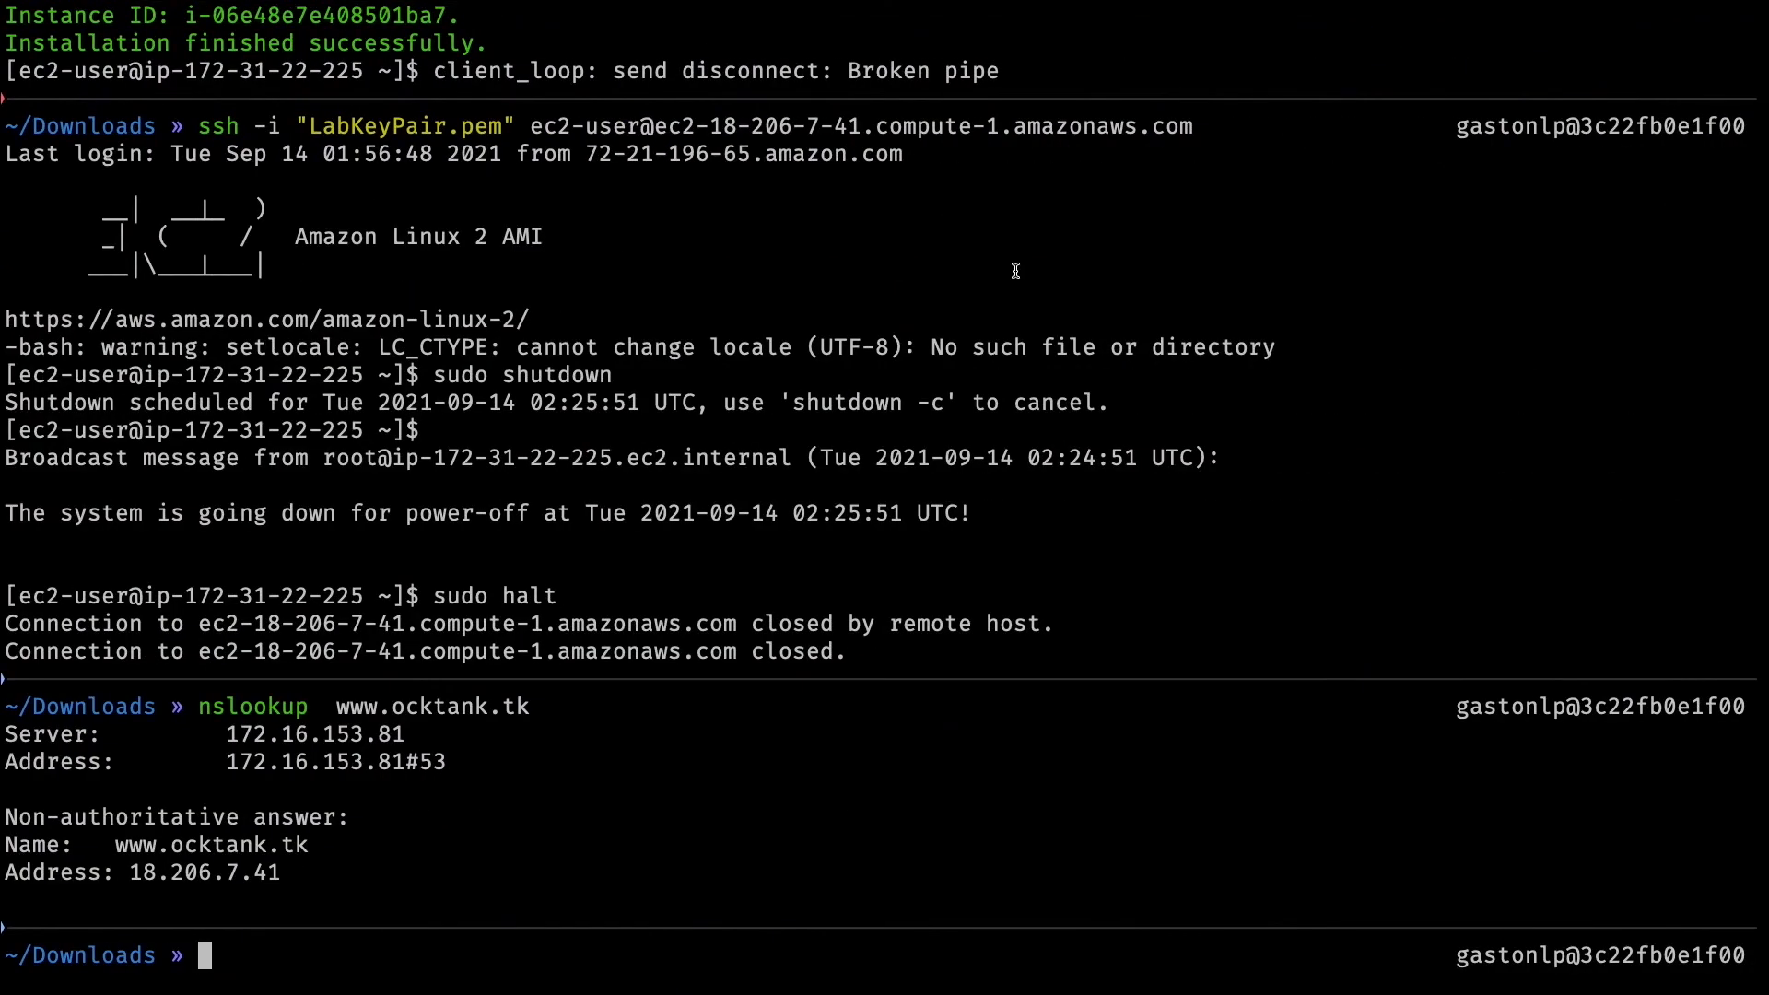
key(Up)
key(Return)
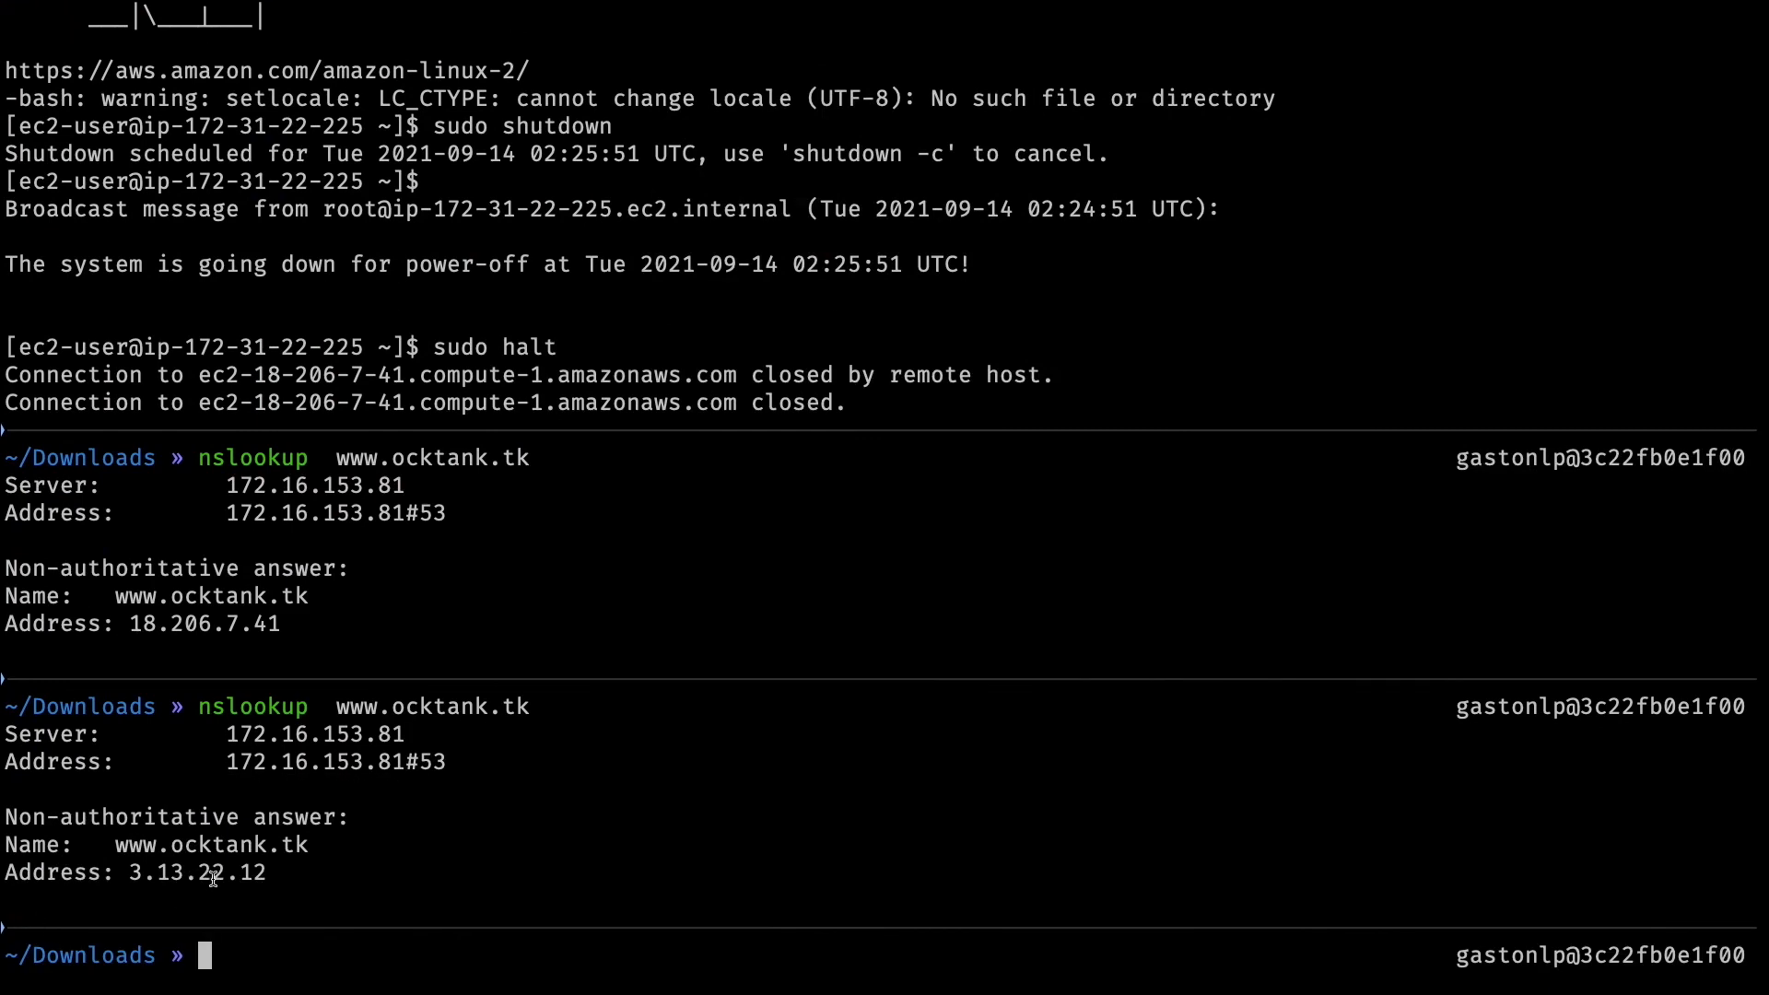
drag(324, 707, 535, 718)
key(super+c)
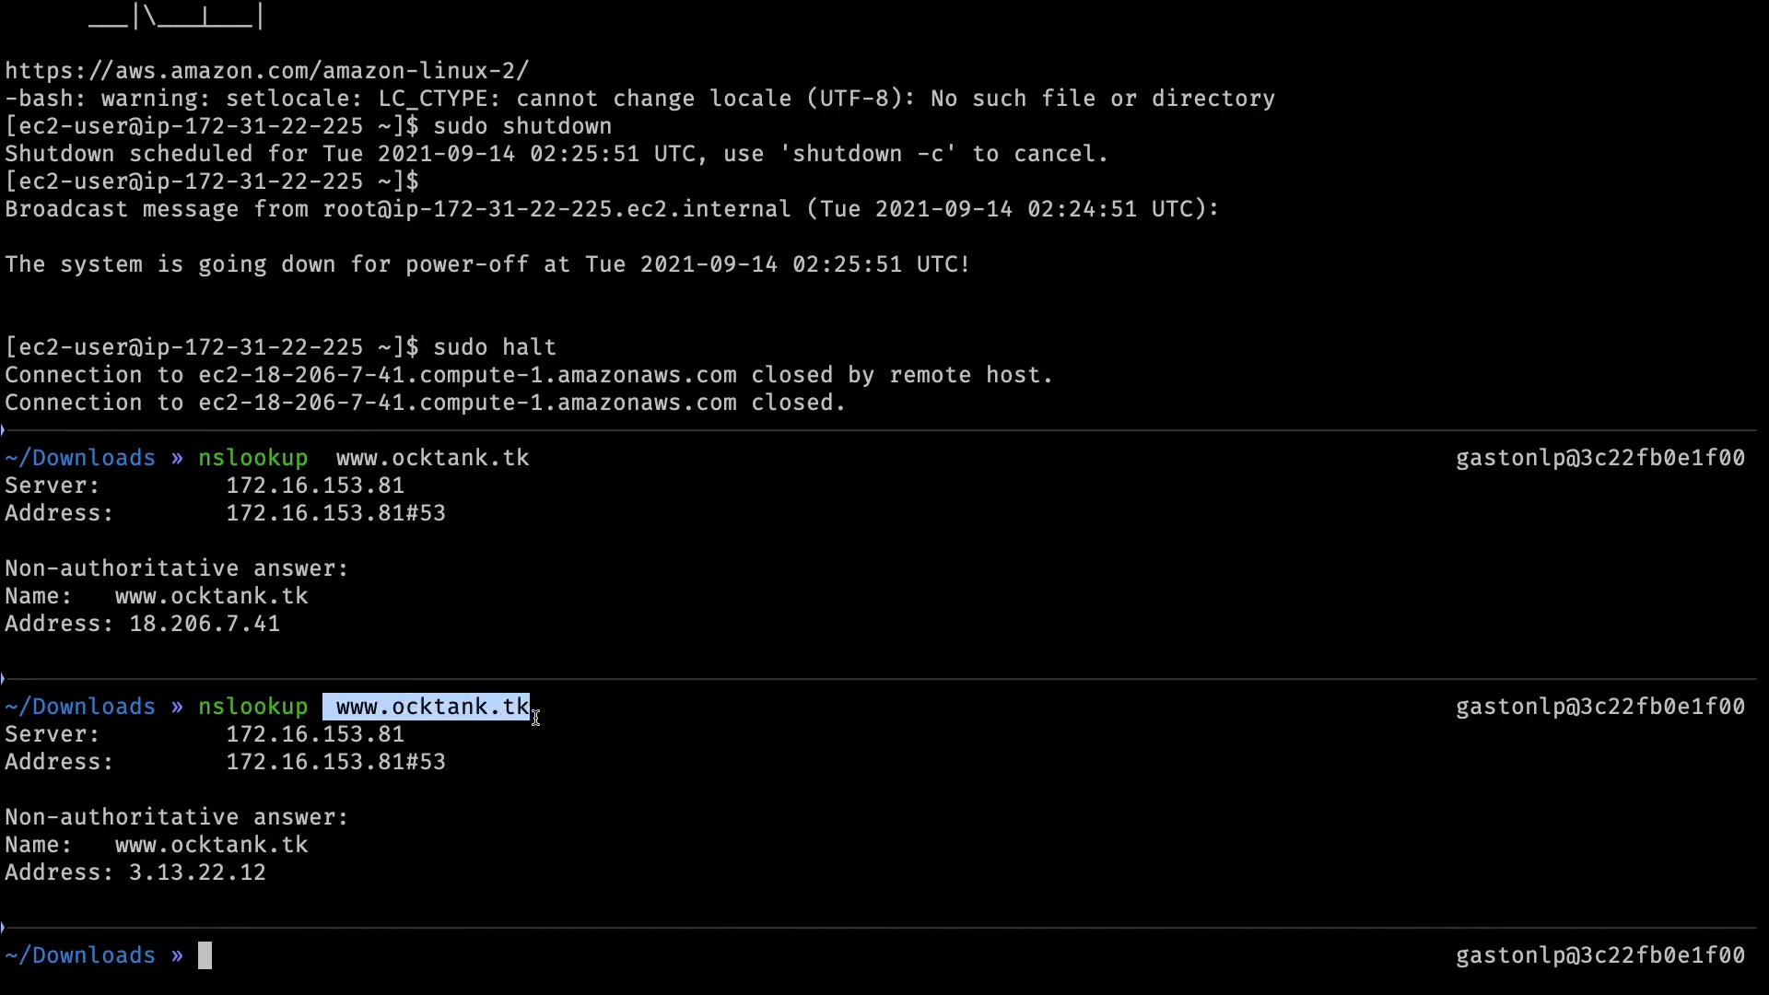
key(ctrl+Left)
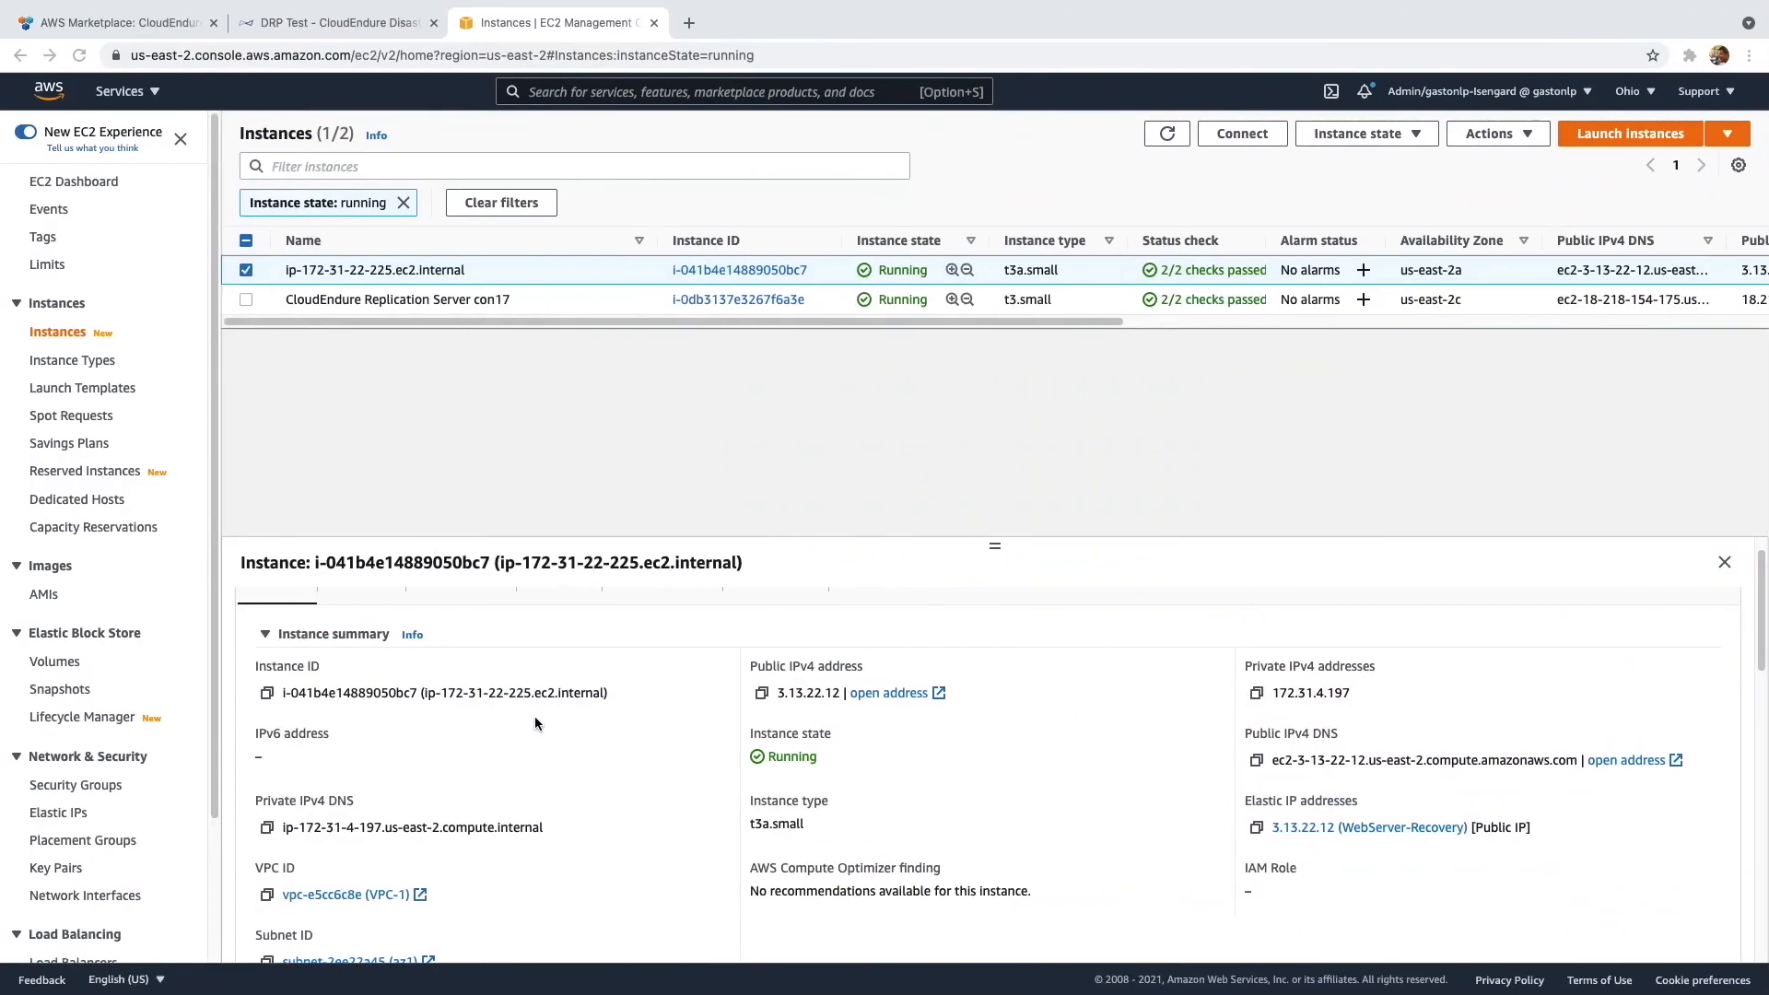
key(ctrl+t)
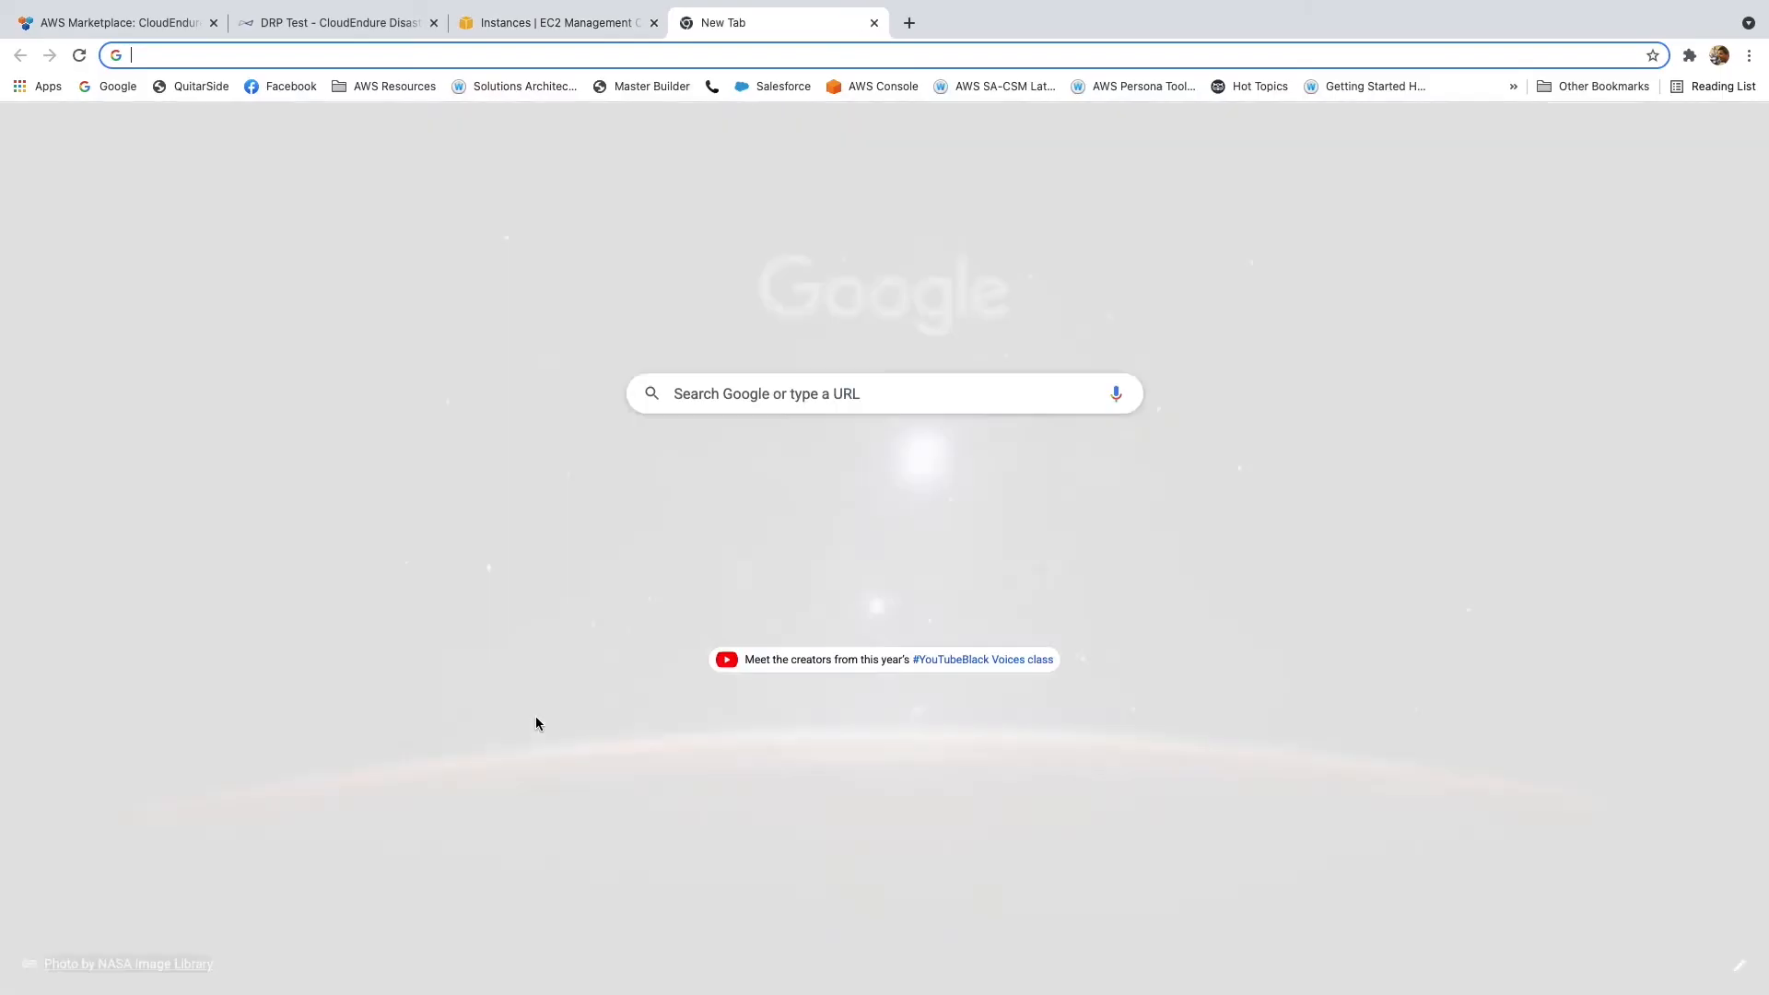
text(https://www.ocktank.tk)
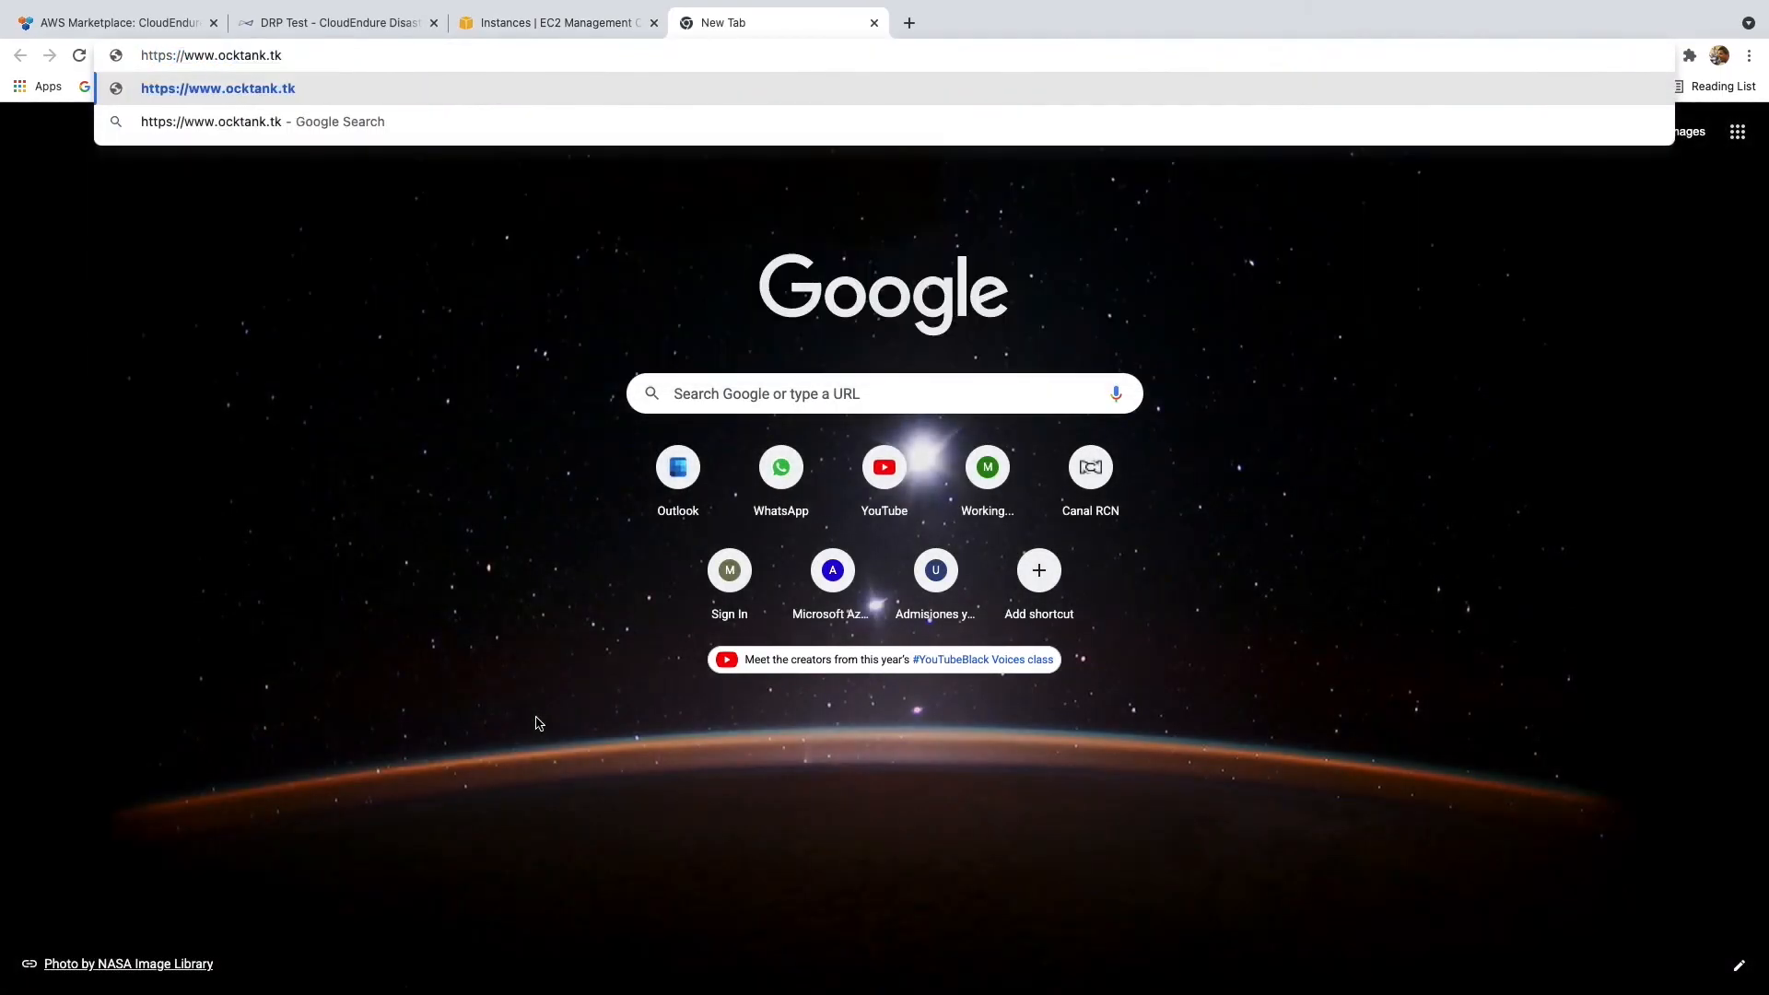
key(Return)
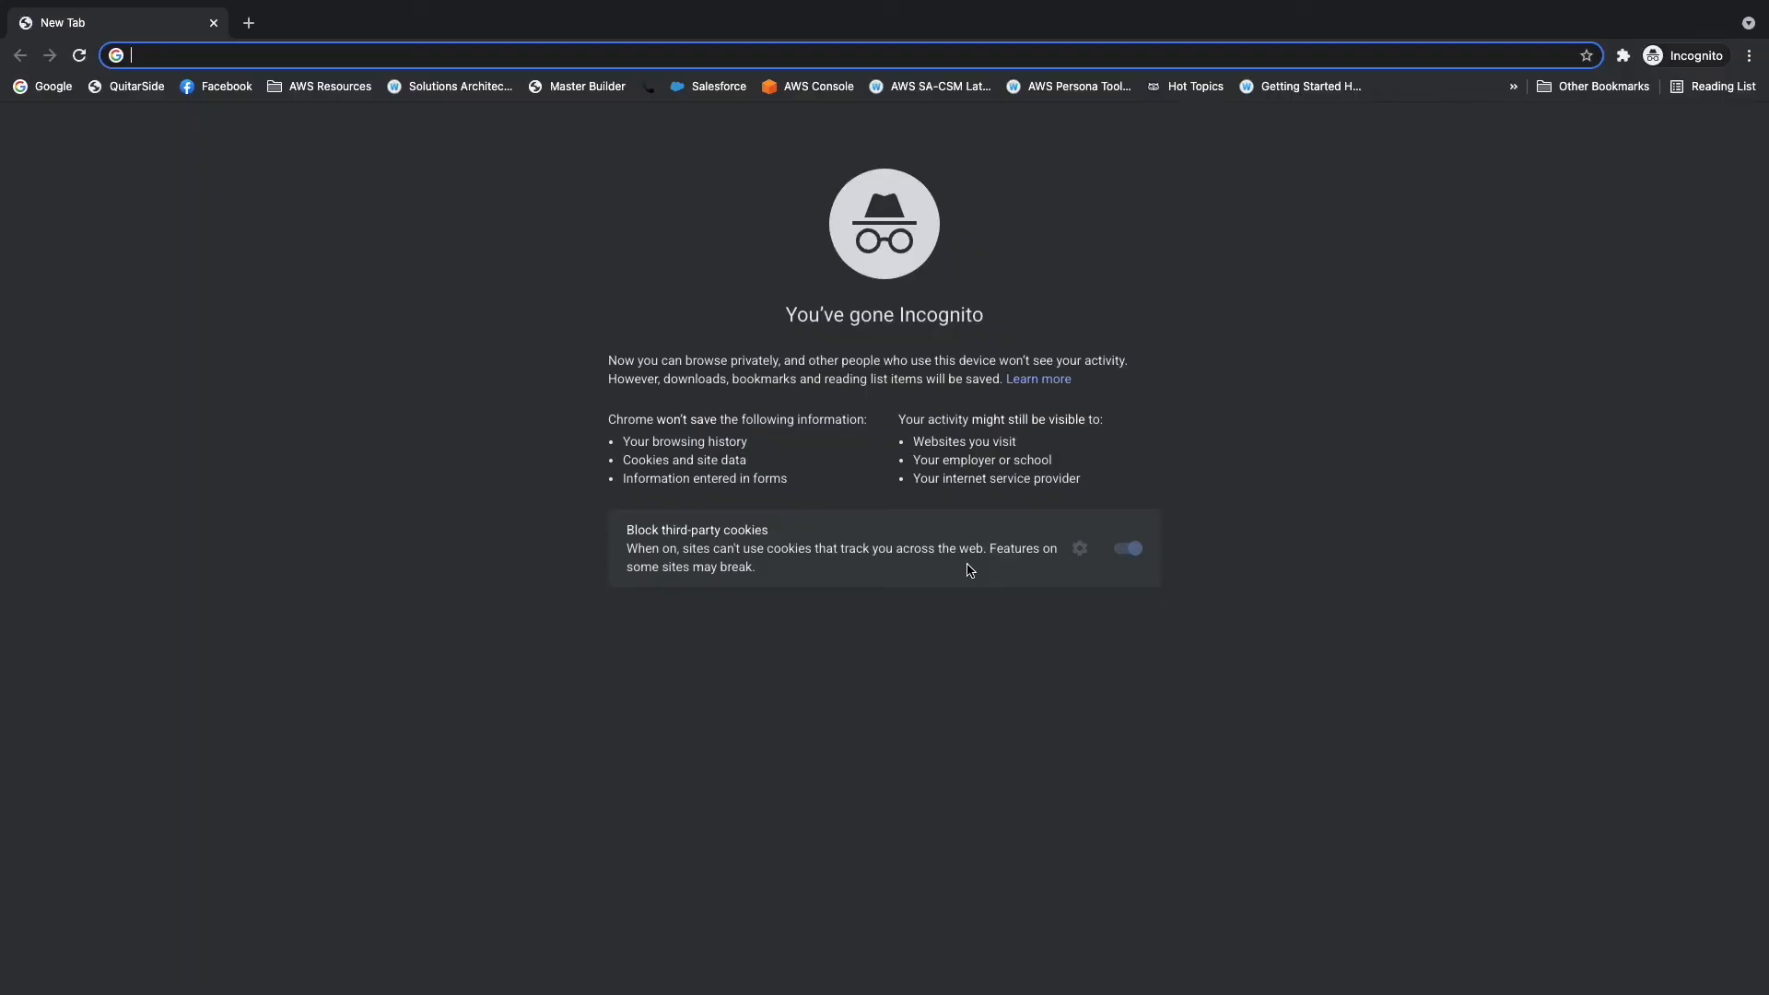
key(super+v)
key(Return)
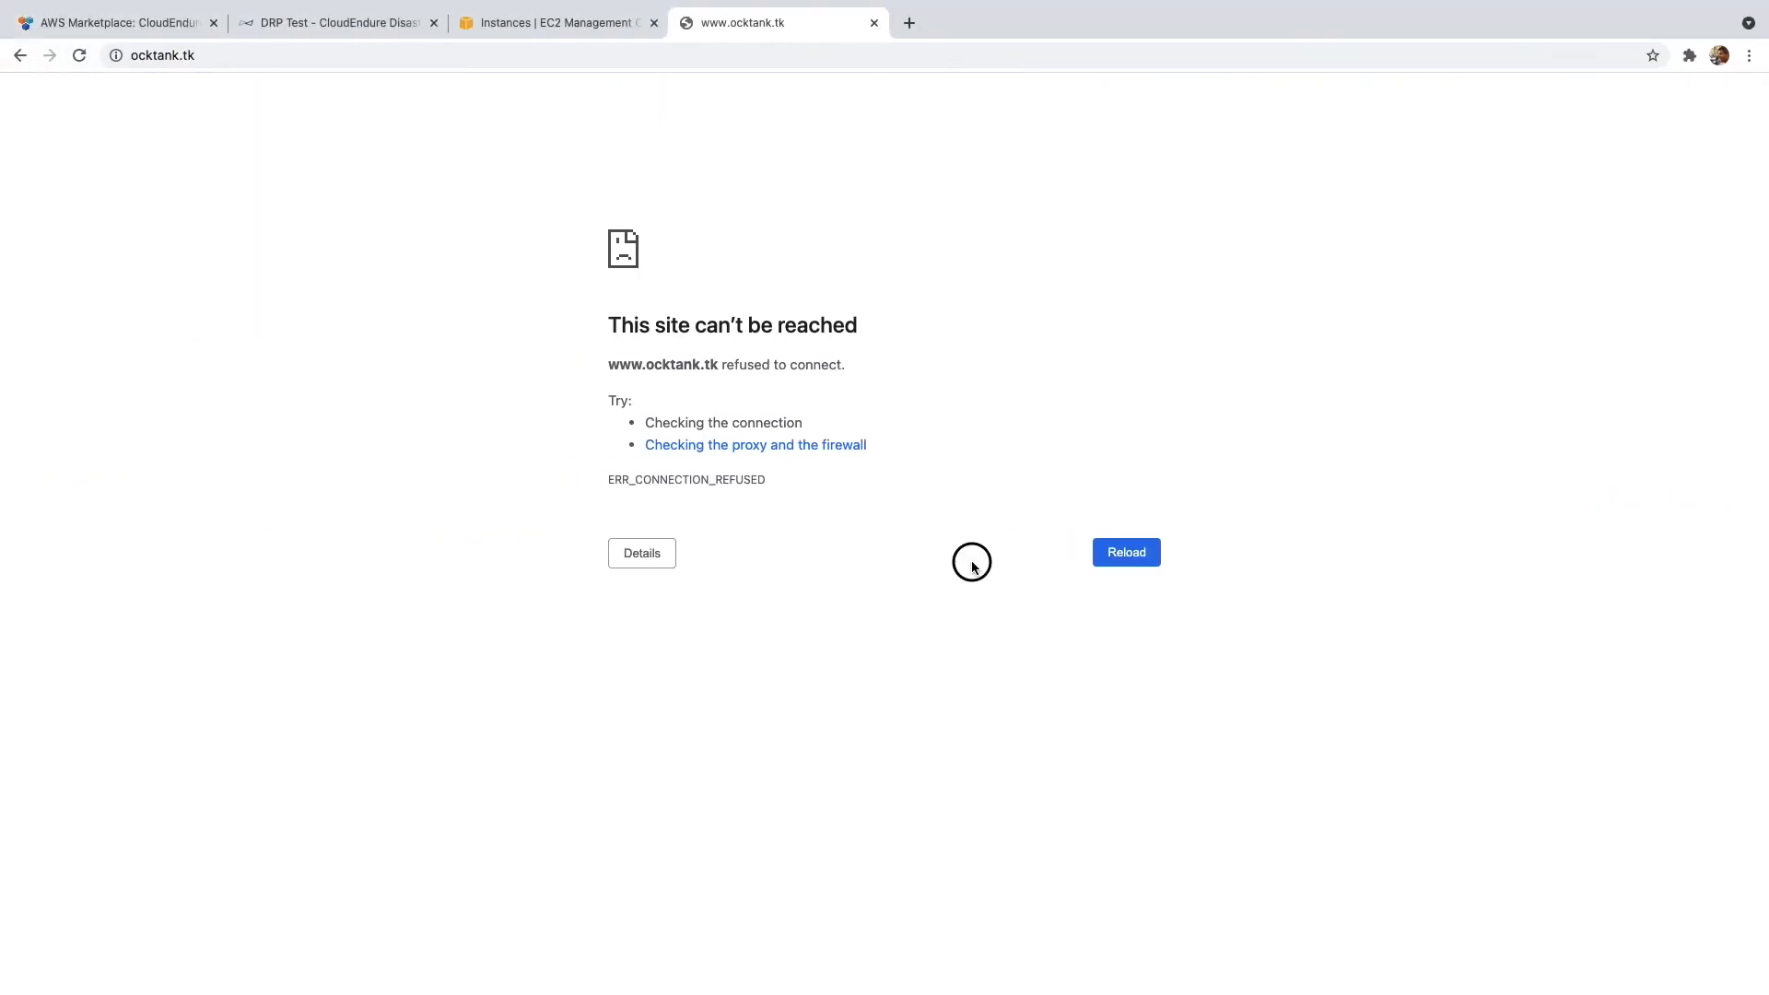
key(super+w)
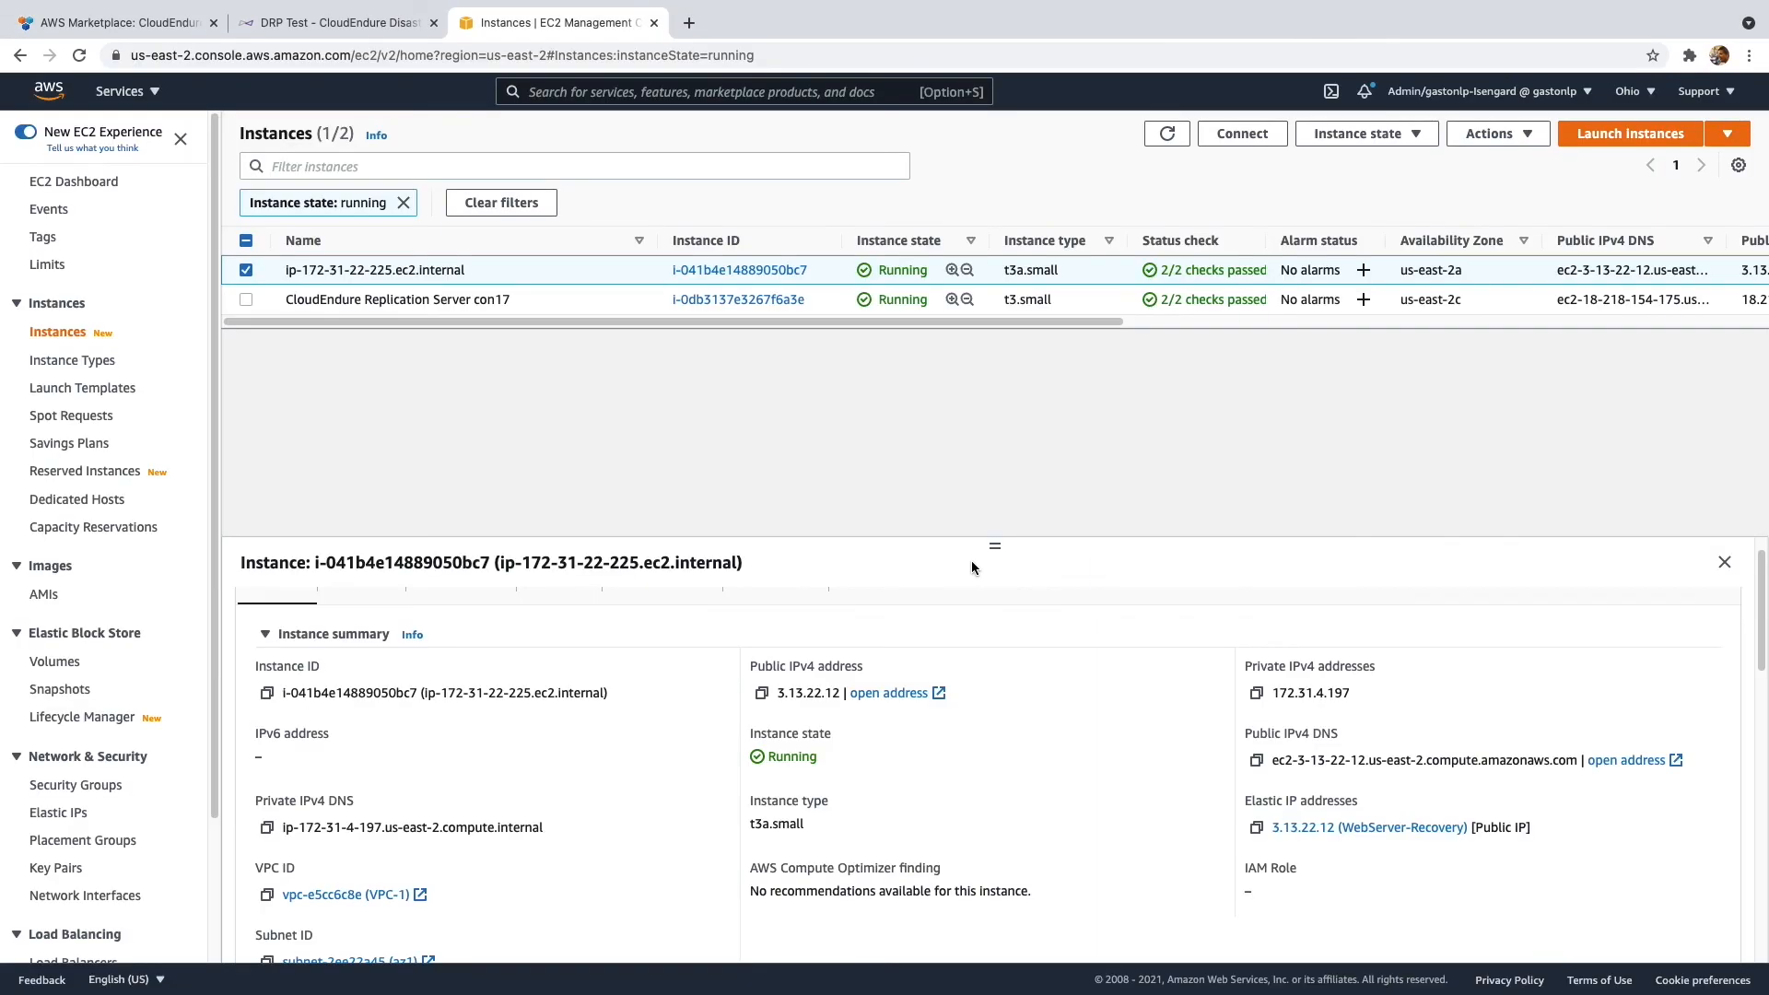
click(368, 28)
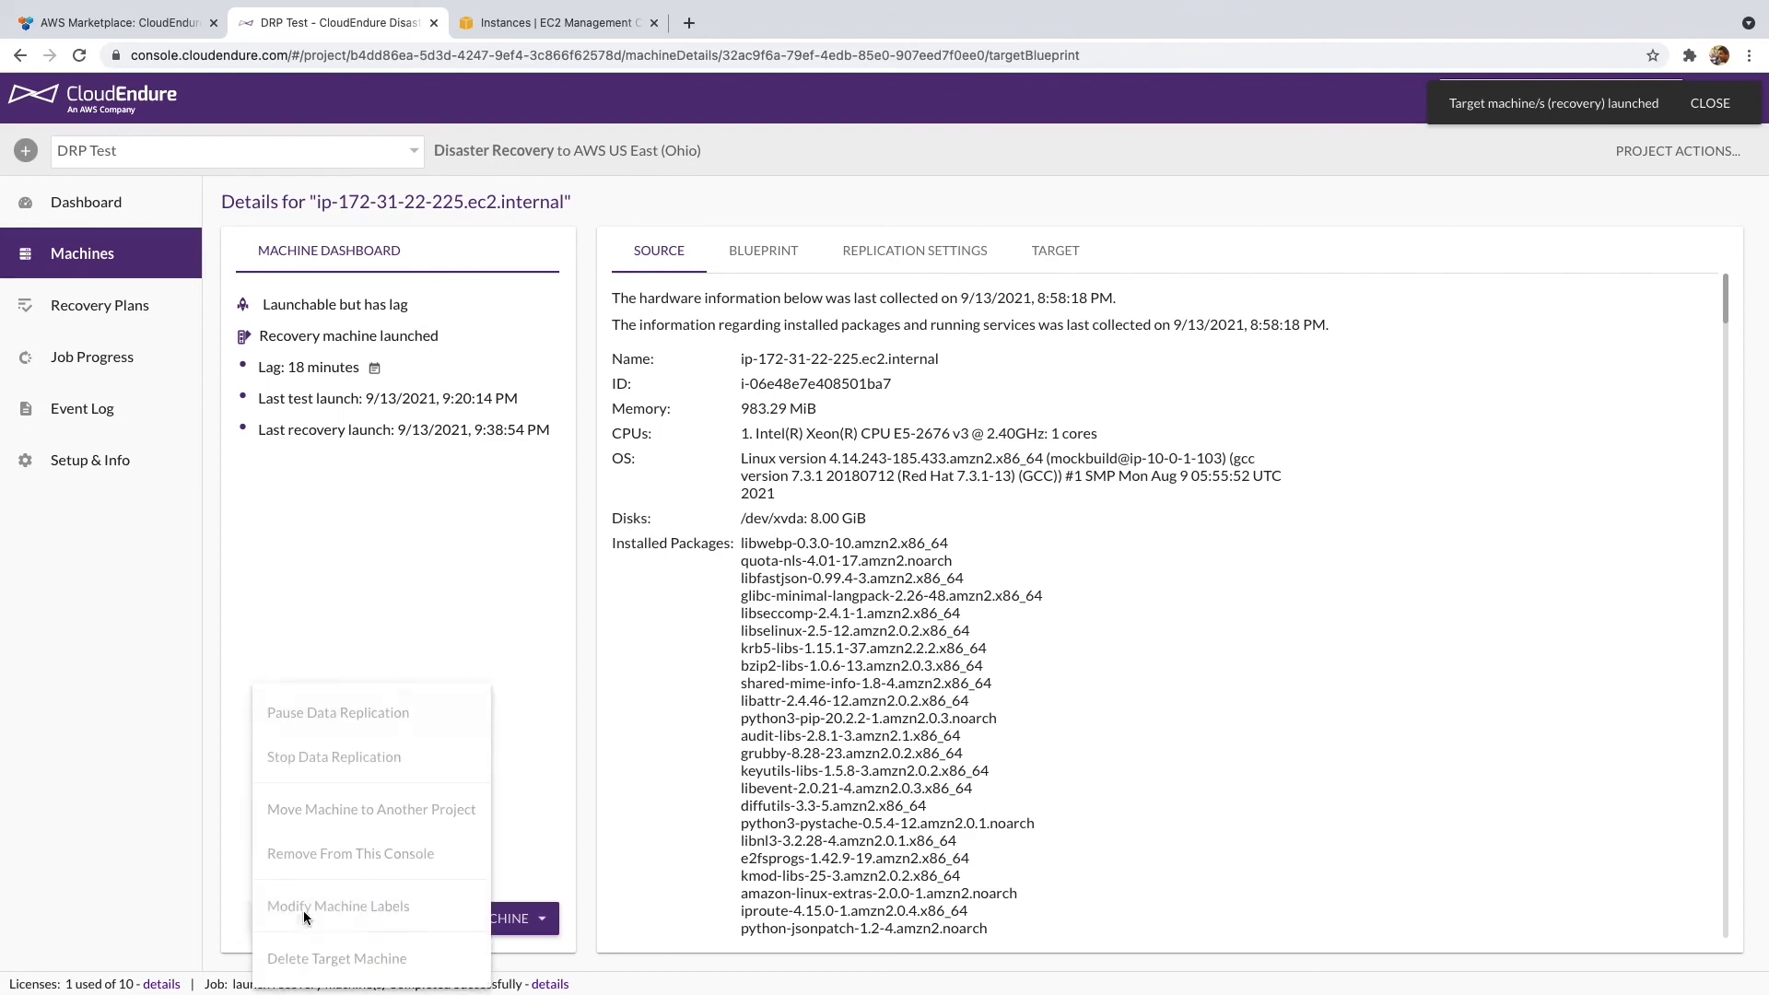
- Delete the launched target machine via Actions, confirm, and view the empty Recovery Plans list
click(295, 918)
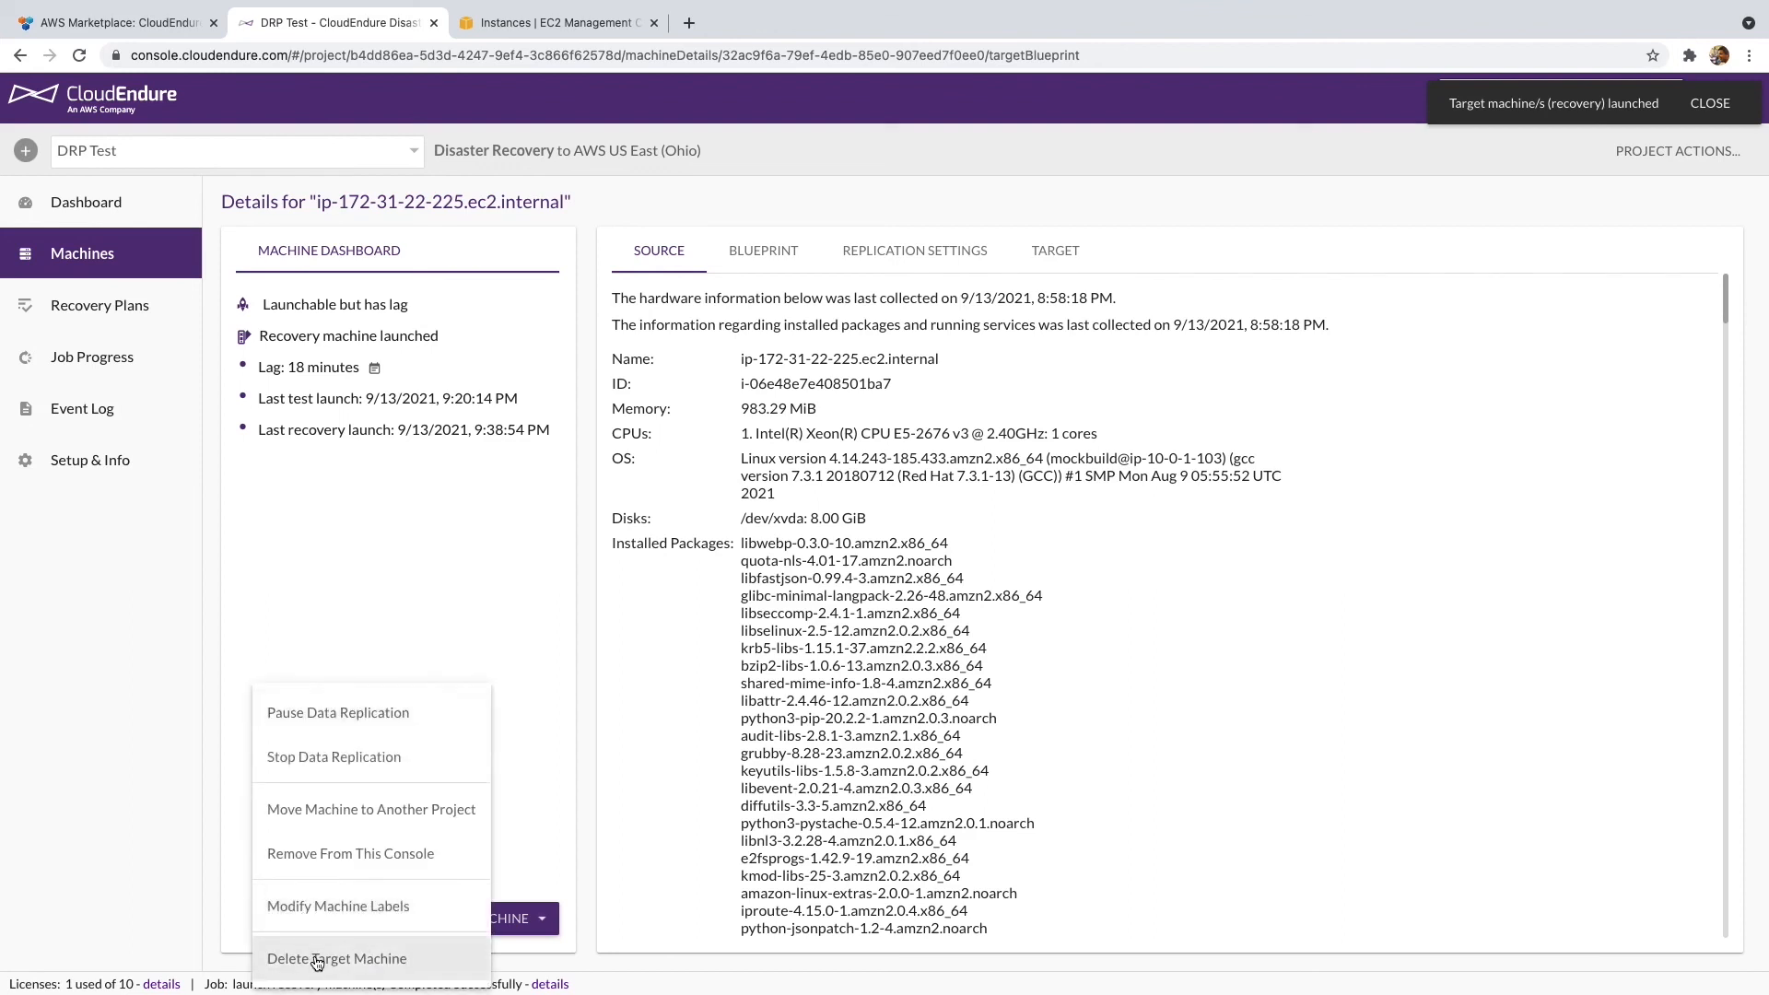
click(316, 959)
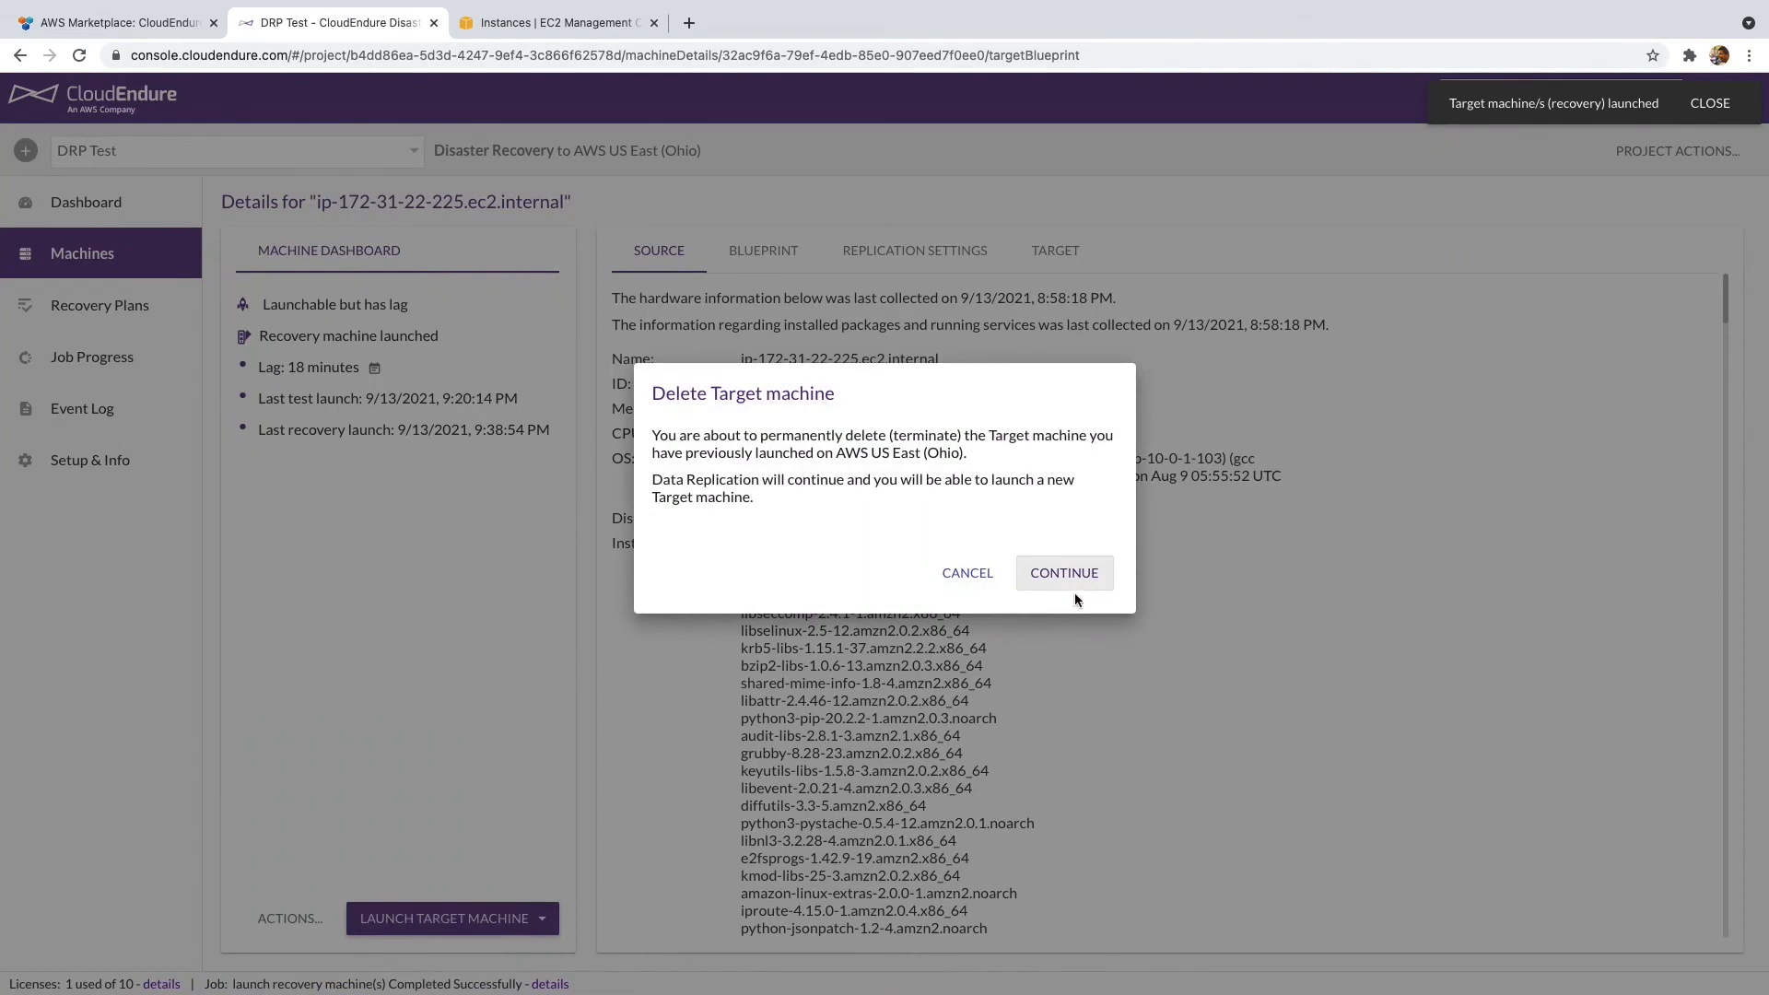
click(1078, 576)
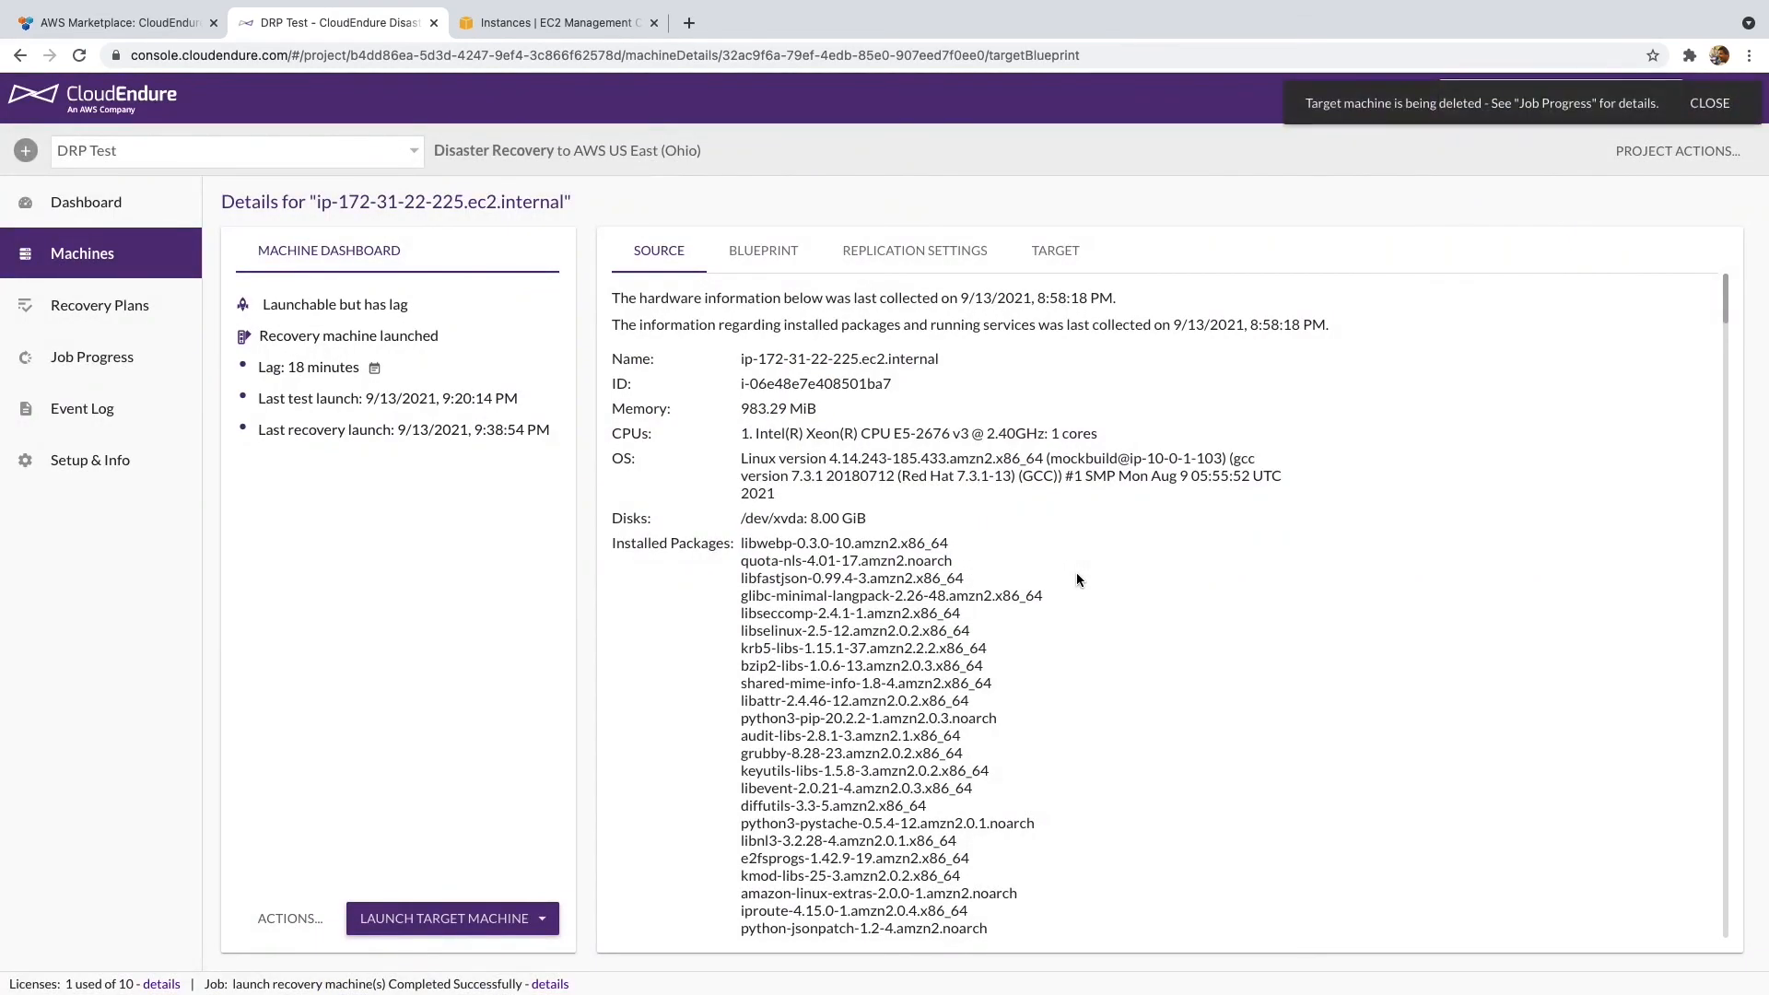
click(155, 304)
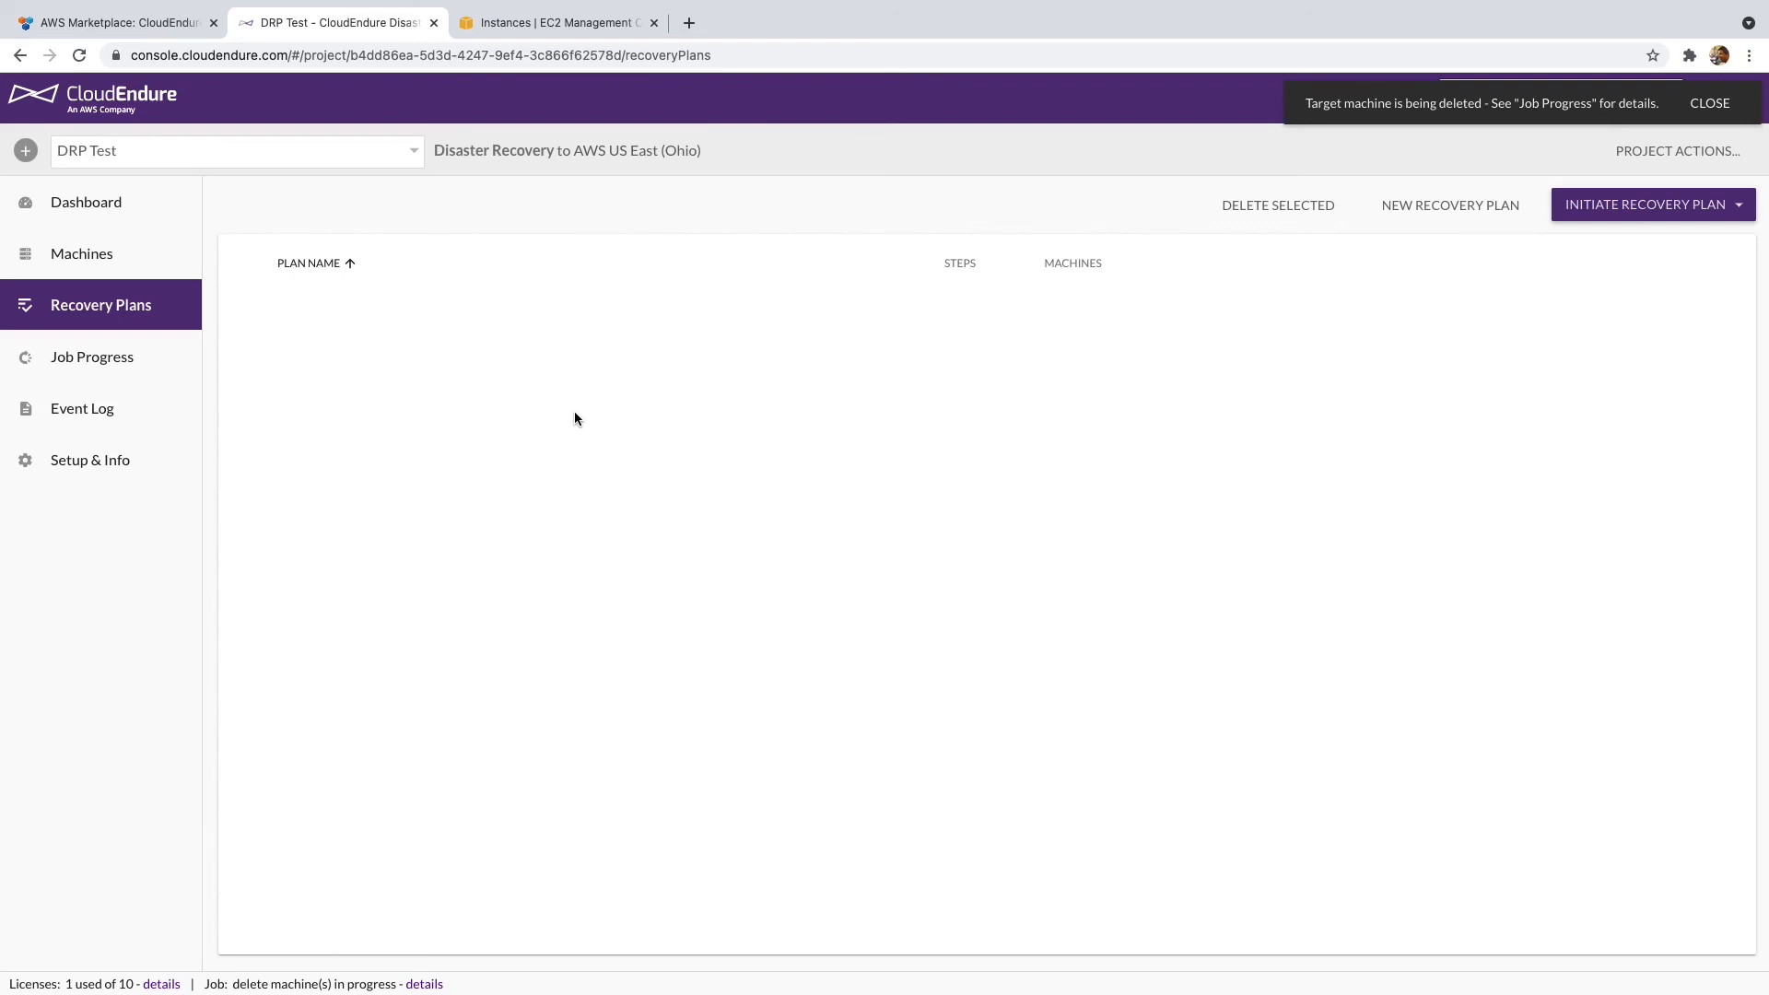
click(1607, 204)
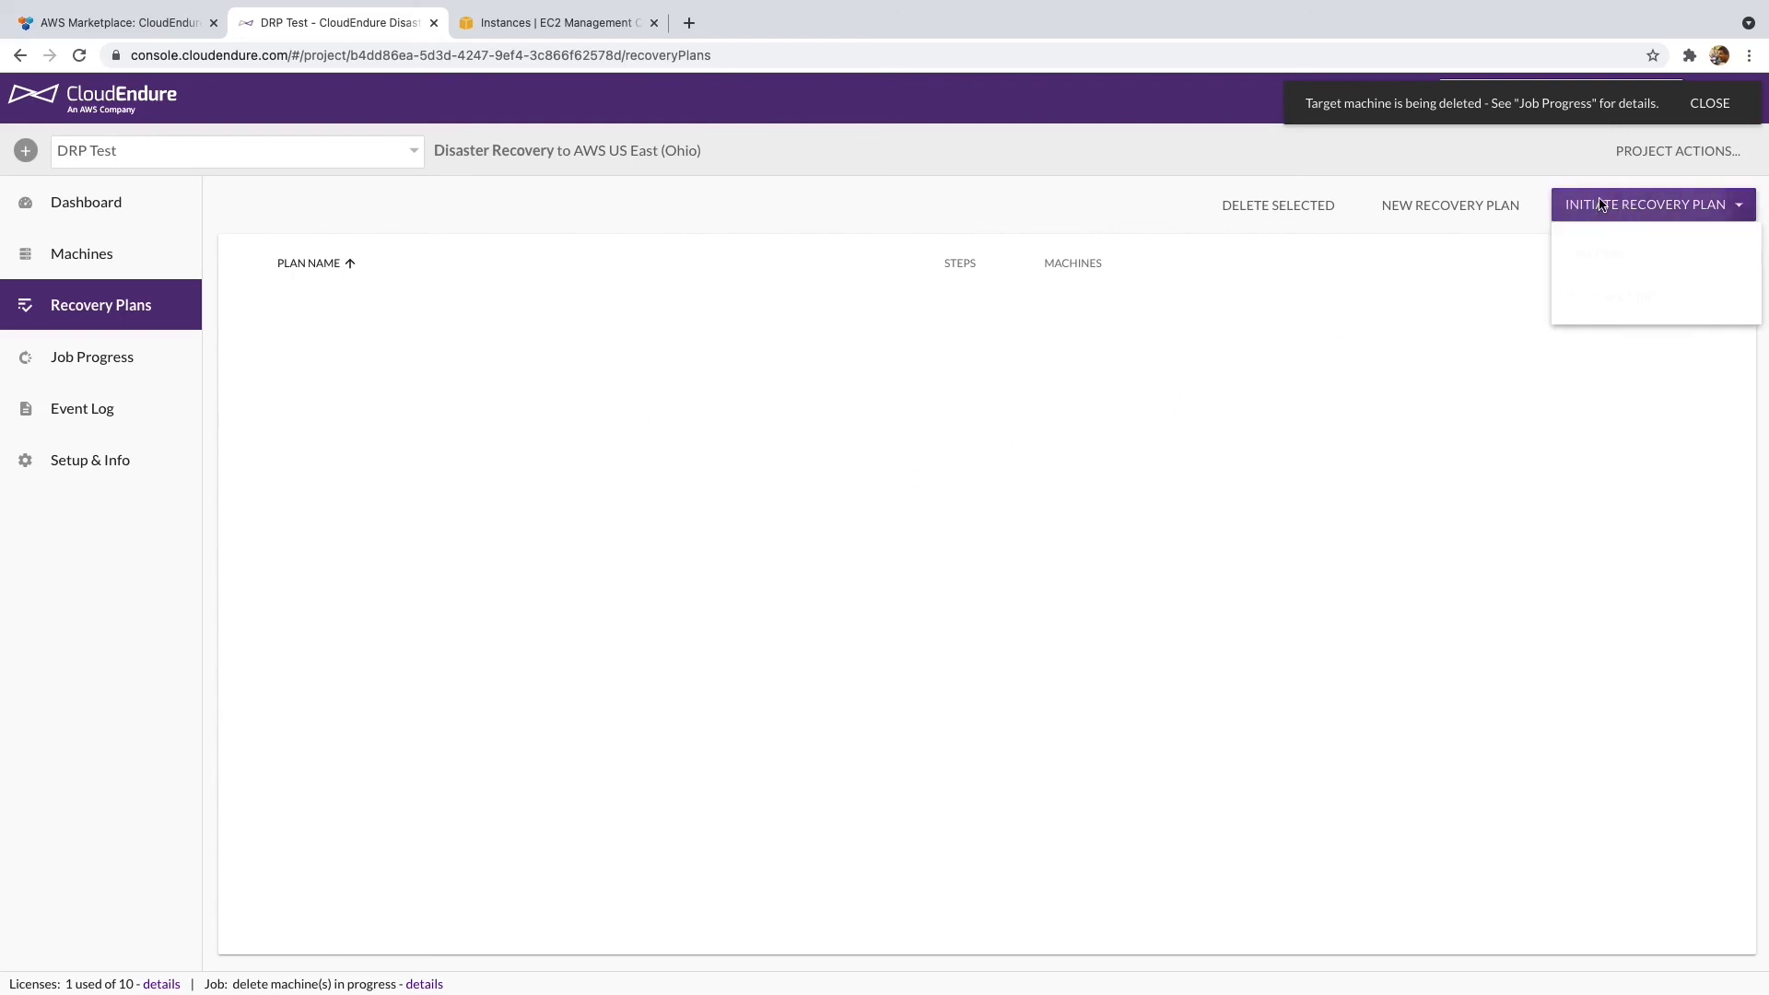
click(1417, 204)
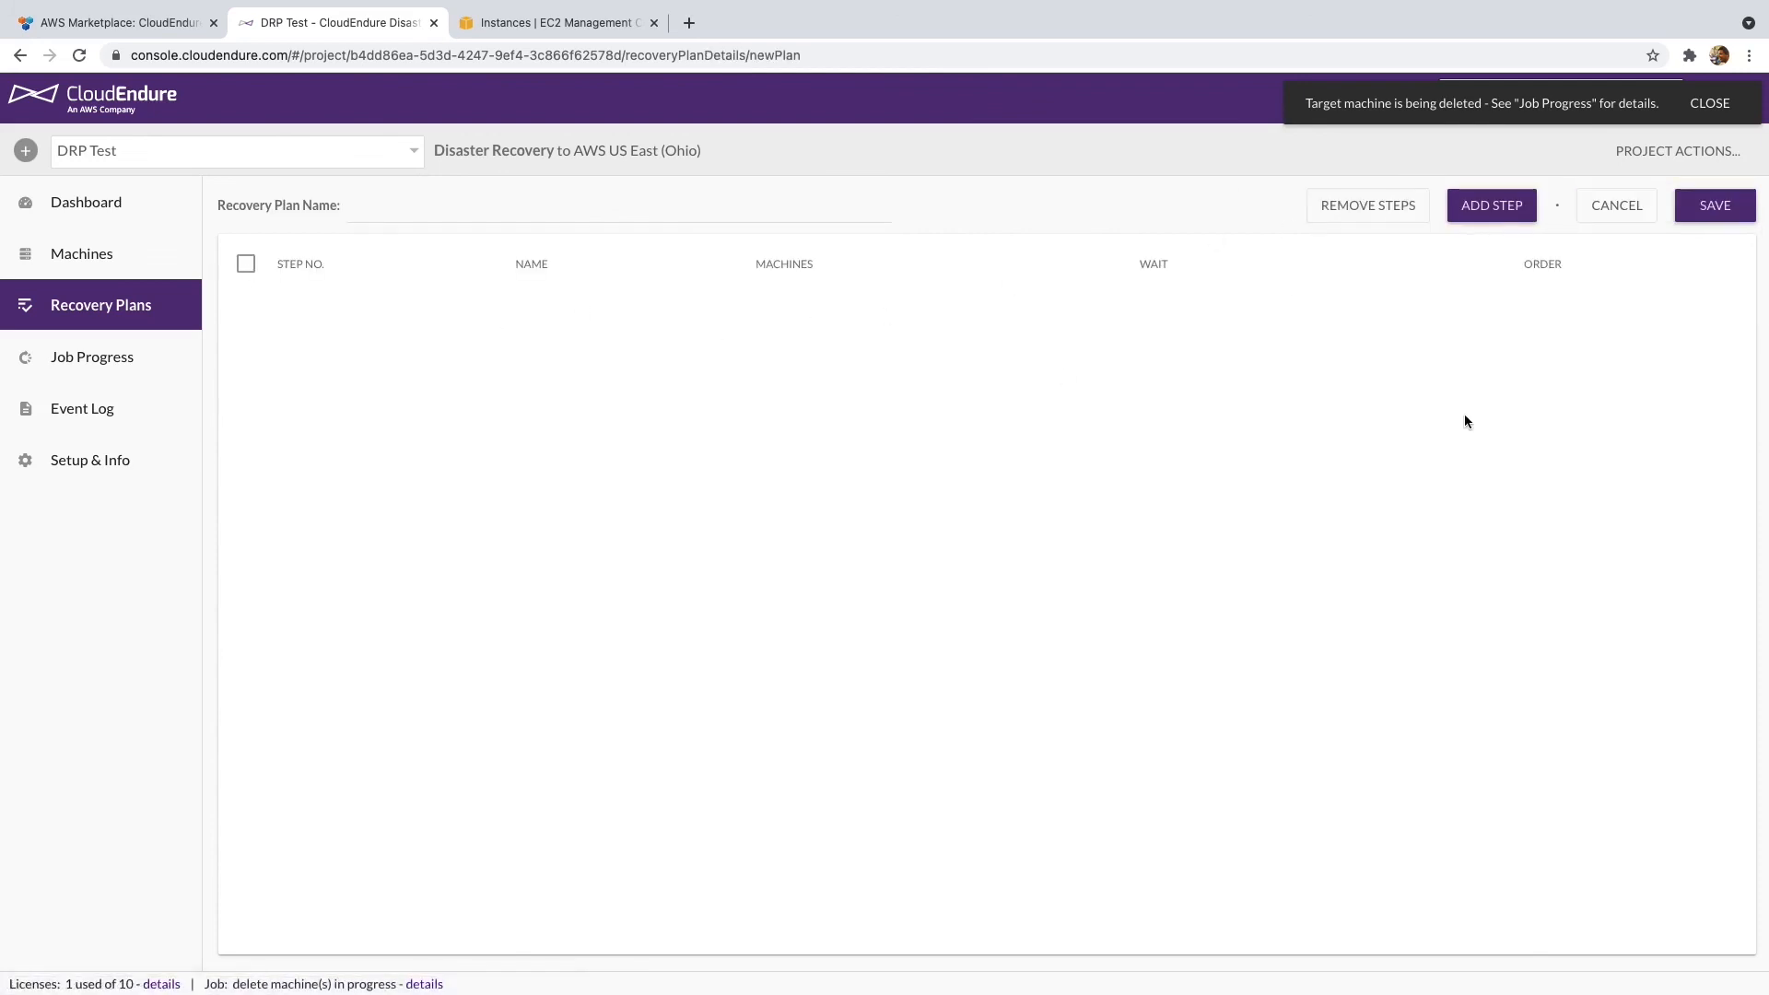
click(1521, 213)
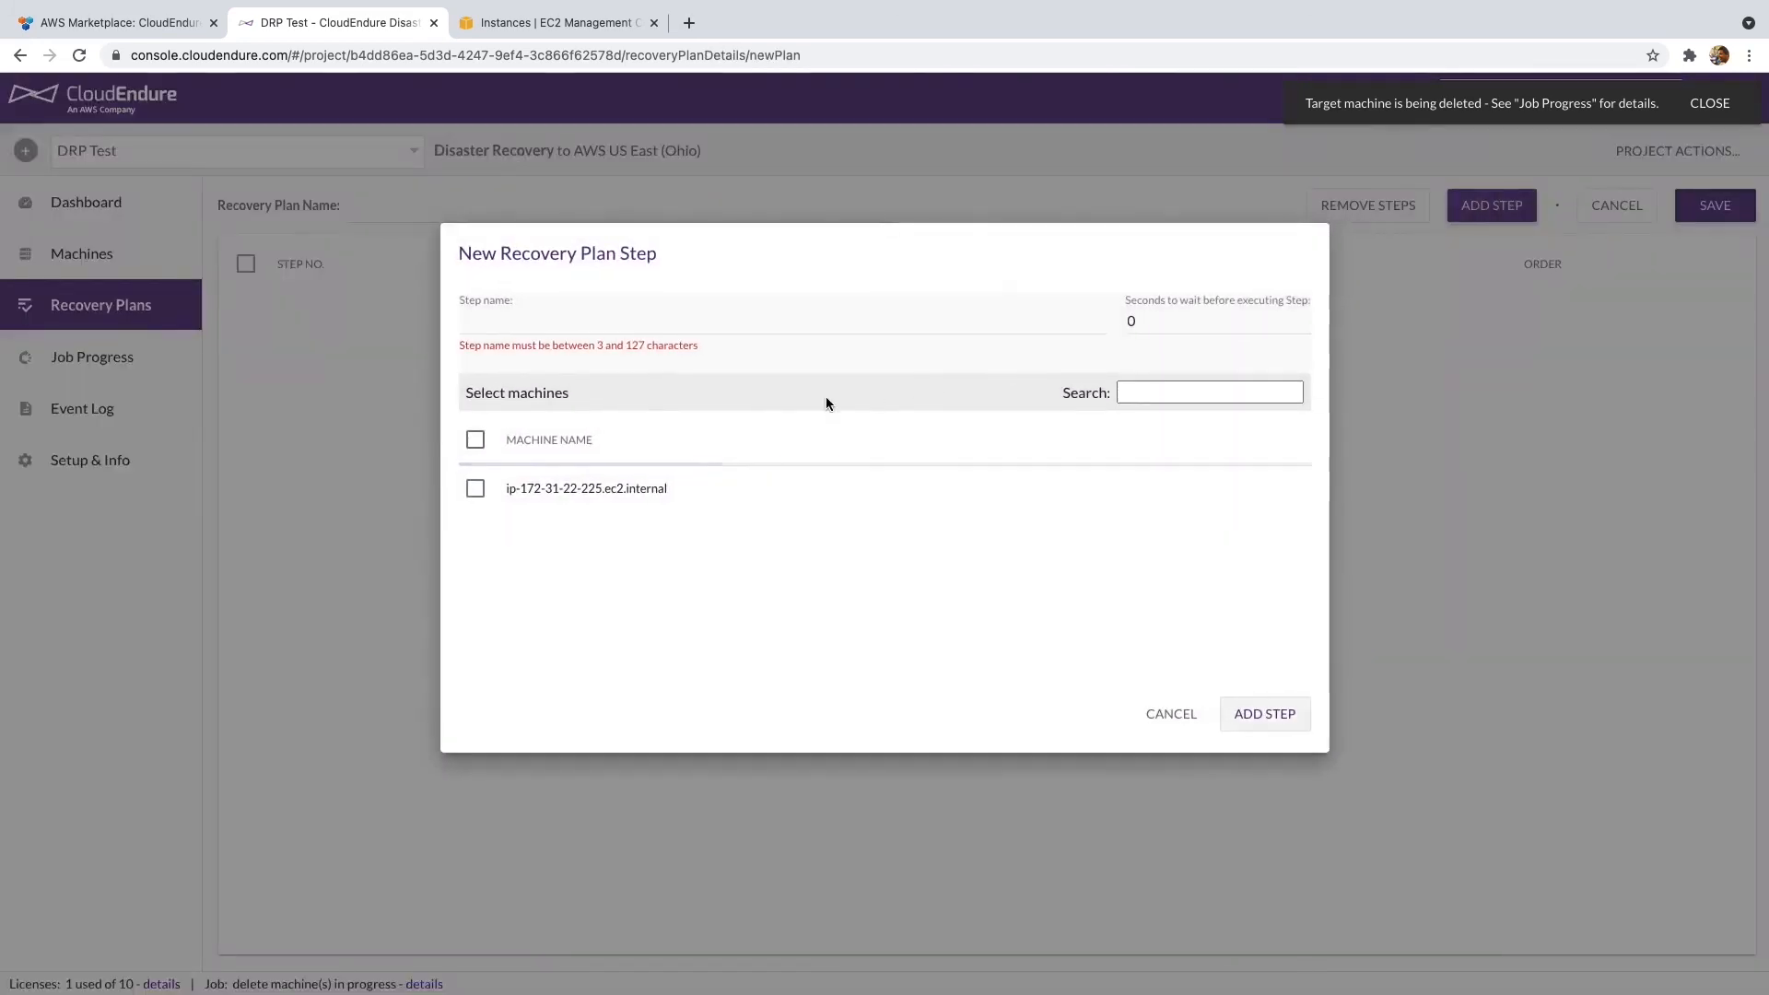
click(476, 489)
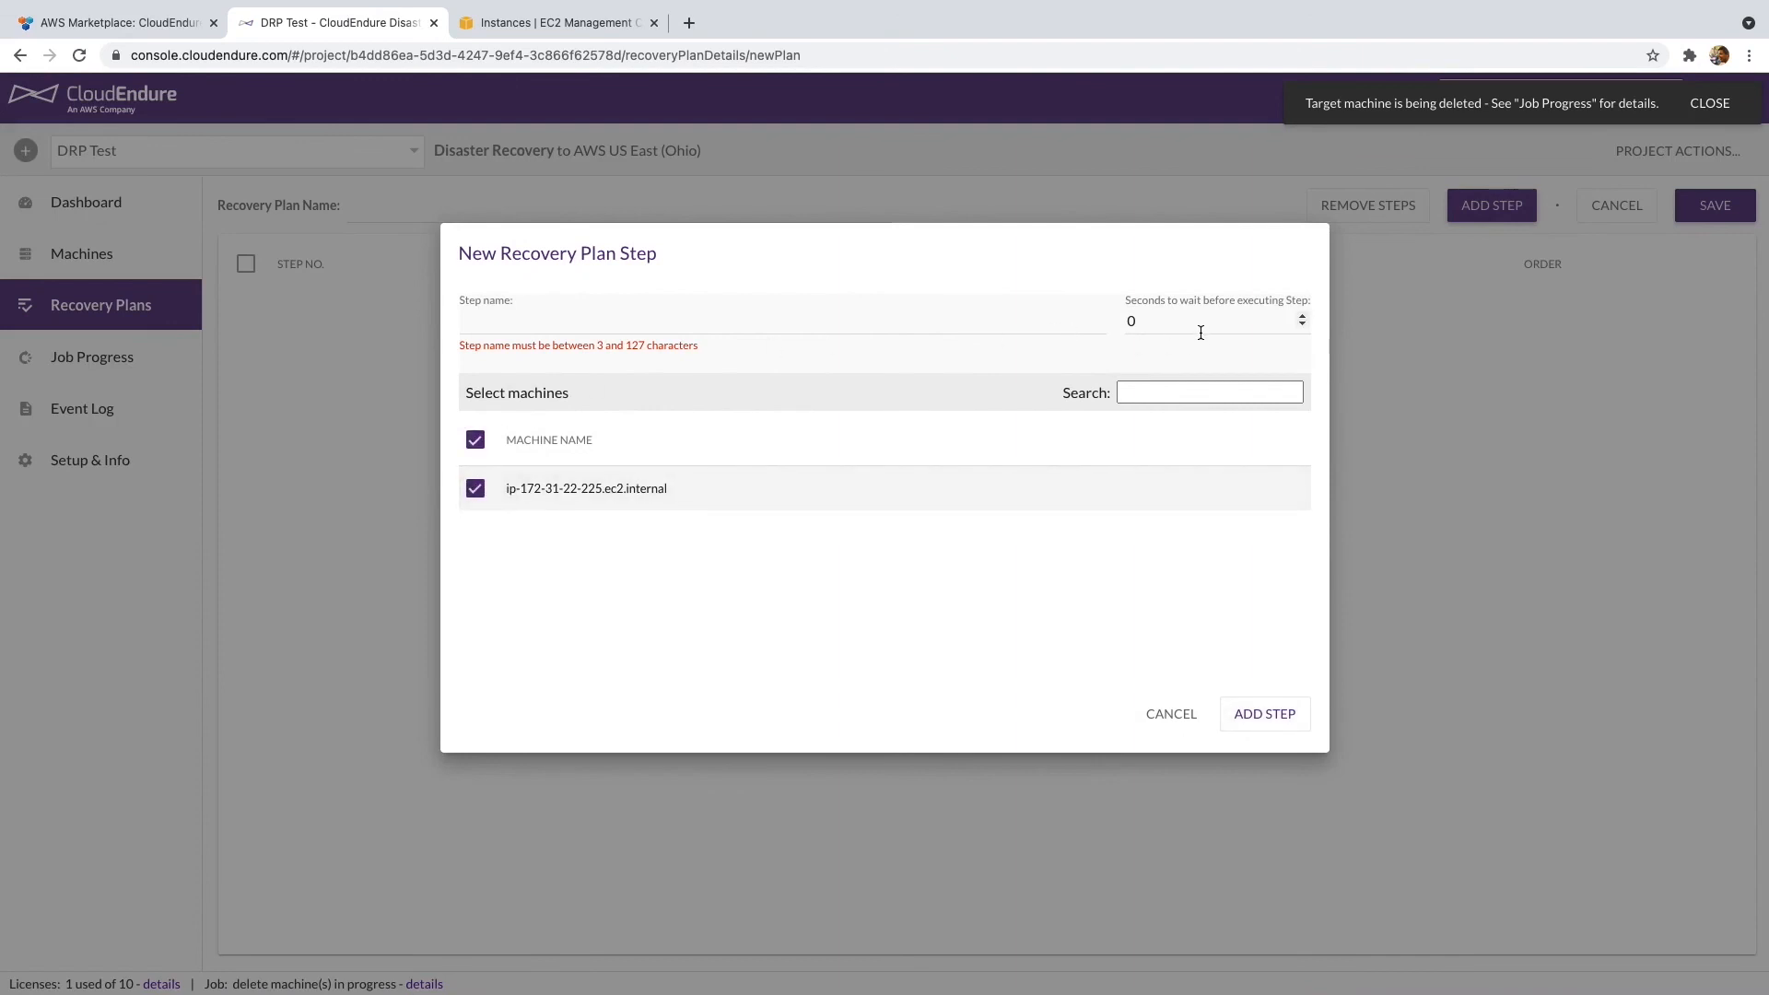
click(1170, 714)
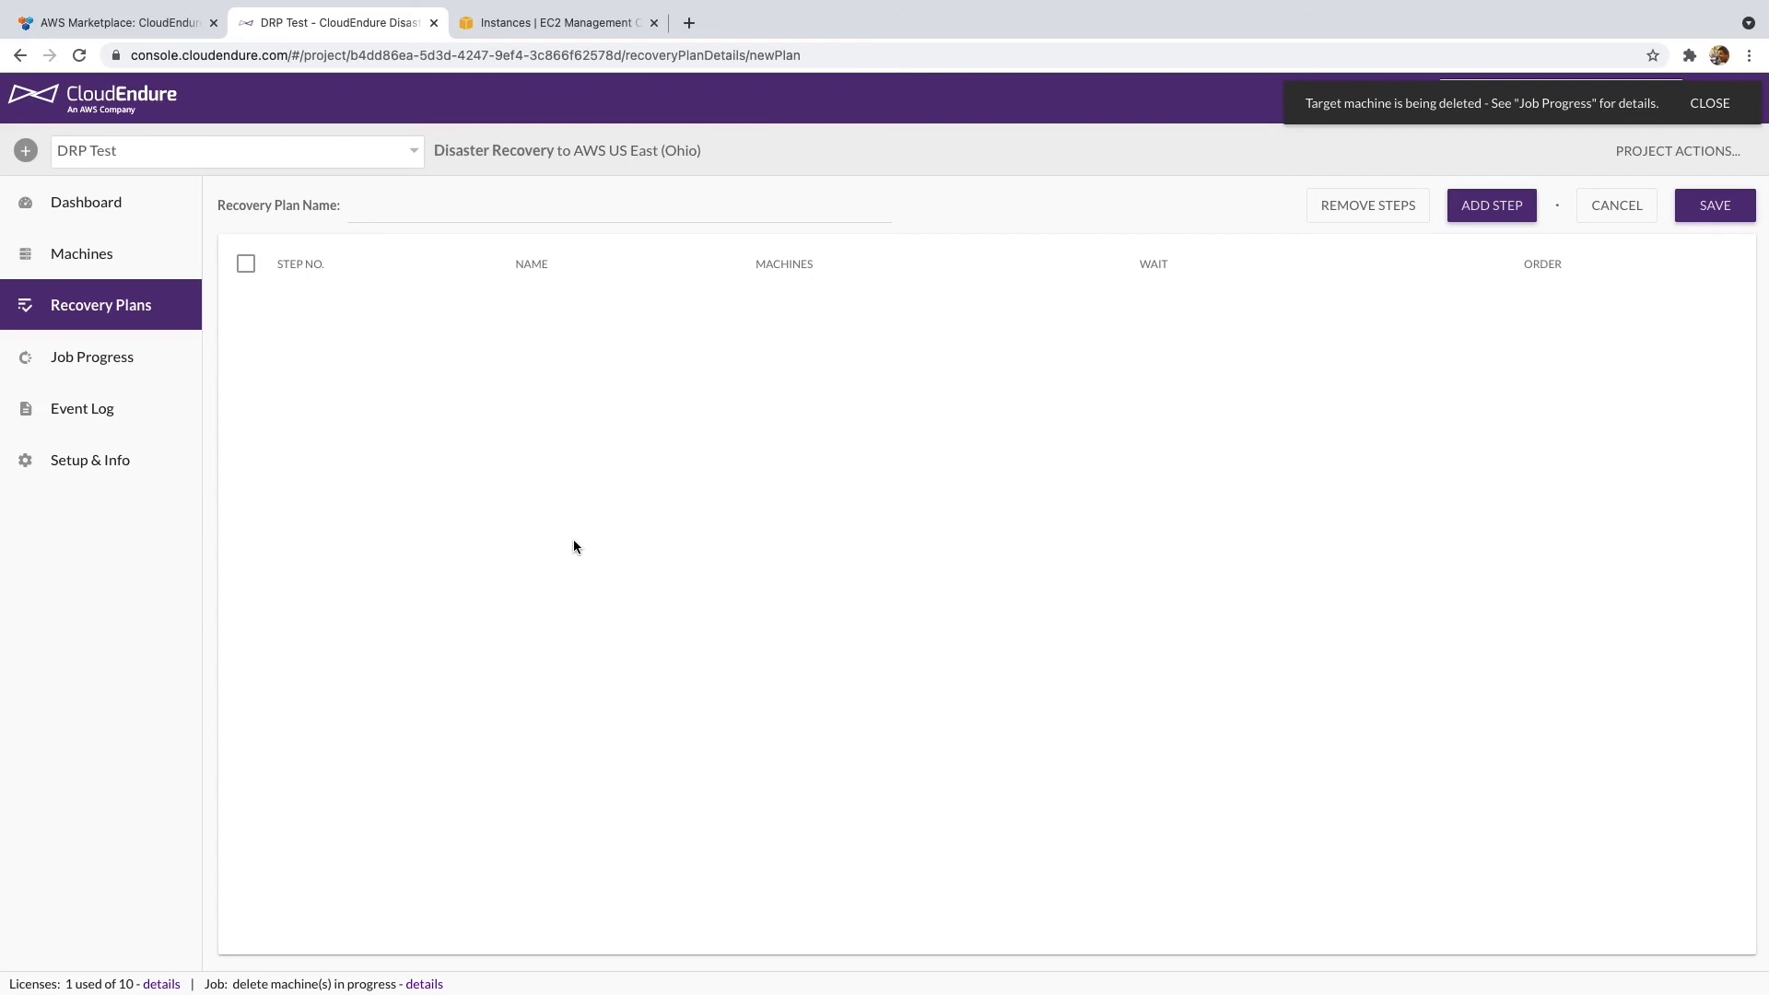
click(129, 253)
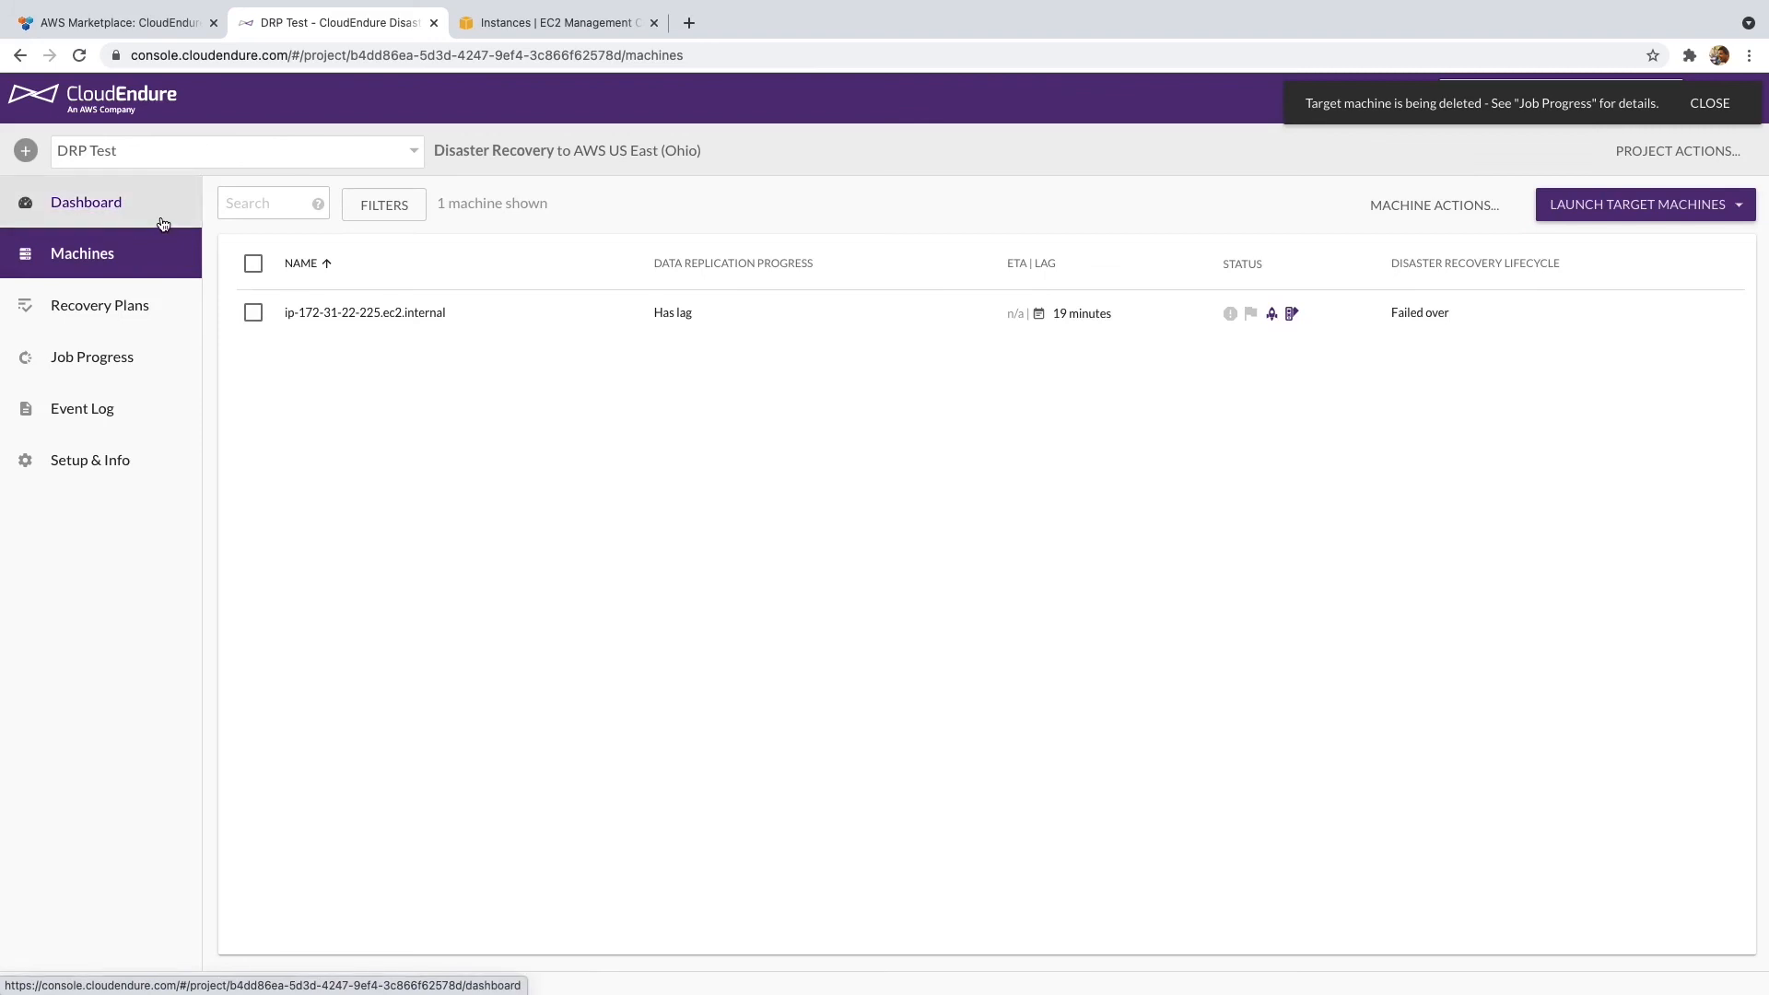
- Open ip-172-31-22-225.ec2.internal's details and highlight its 'Launchable but has lag' status
click(283, 313)
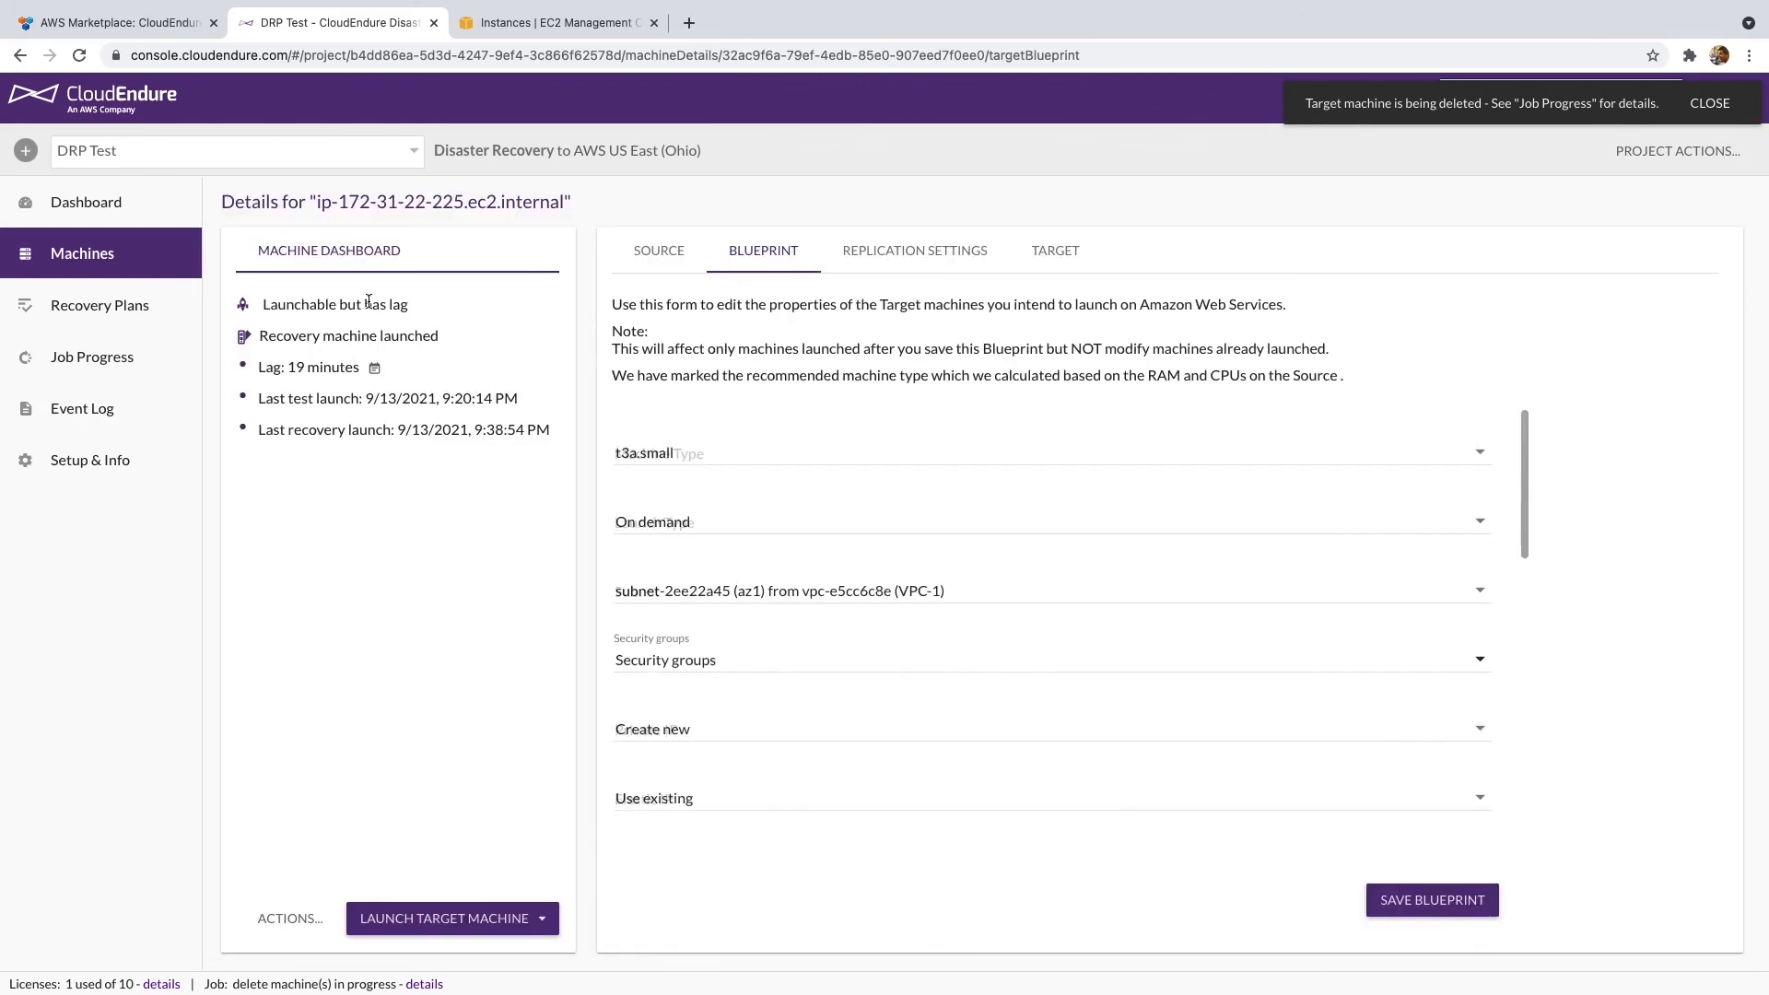
drag(423, 298, 326, 305)
triple_click(326, 307)
click(332, 328)
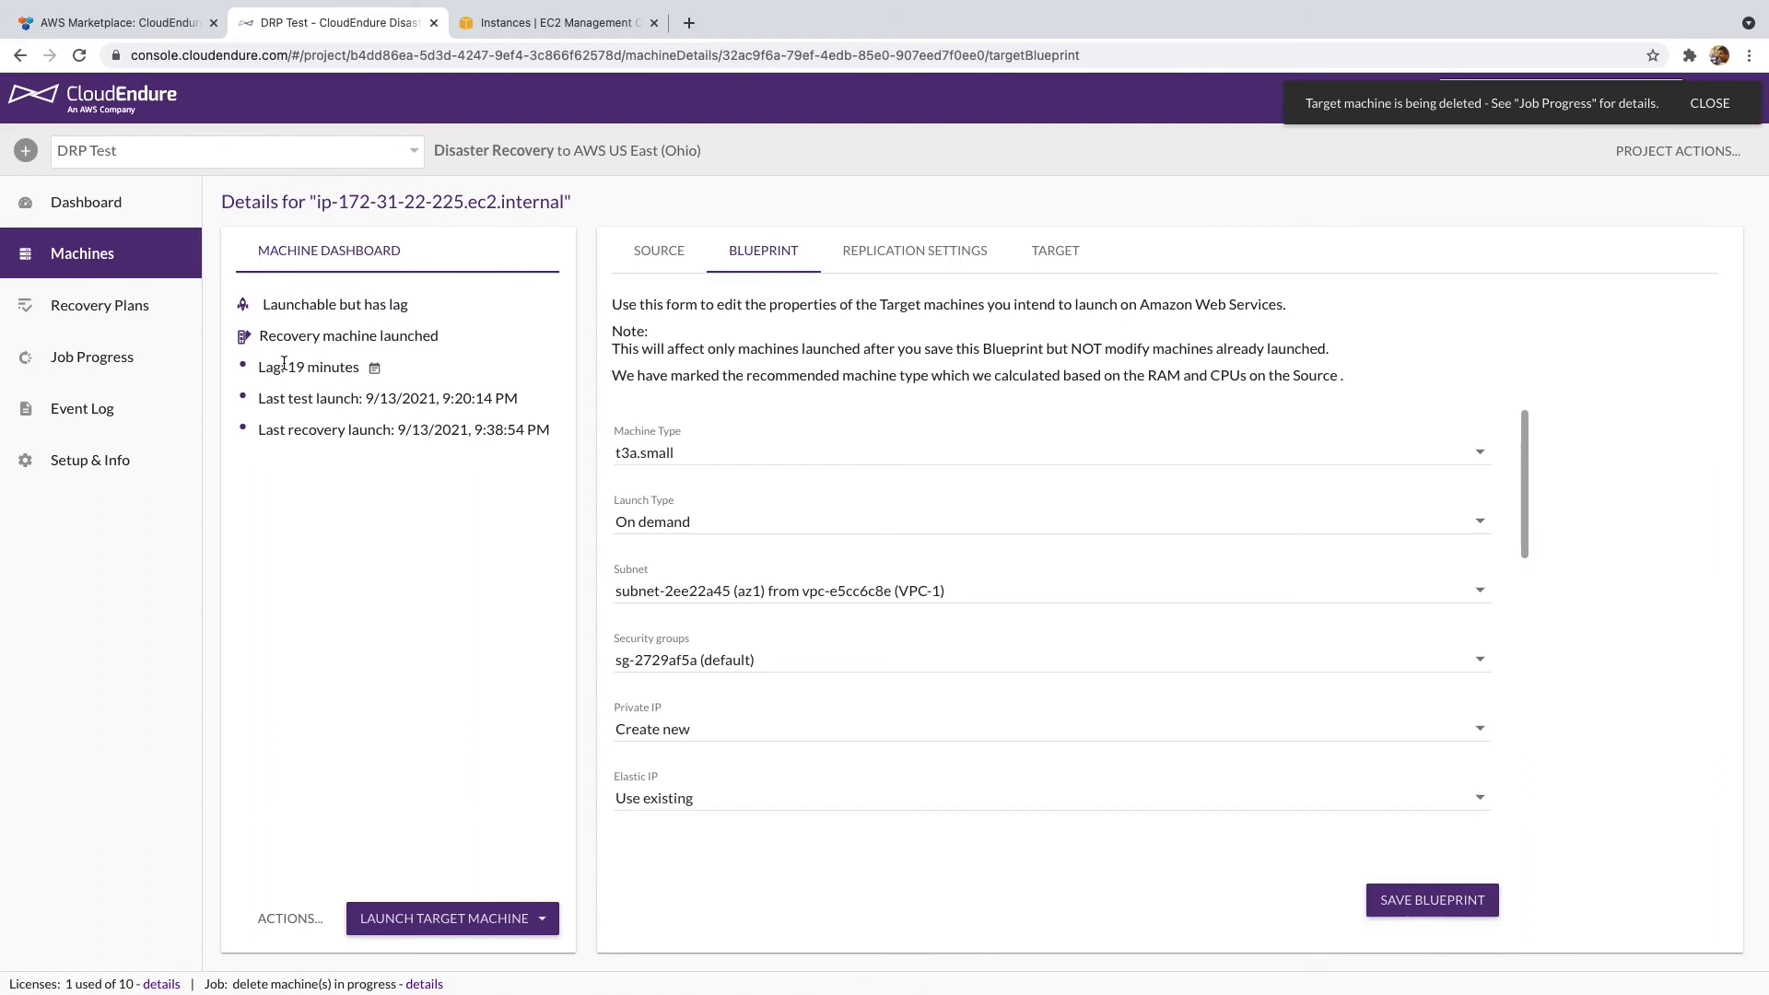
- Highlight the 'Lag: 19 minutes' line on the machine's dashboard
double_click(324, 365)
triple_click(324, 364)
click(437, 350)
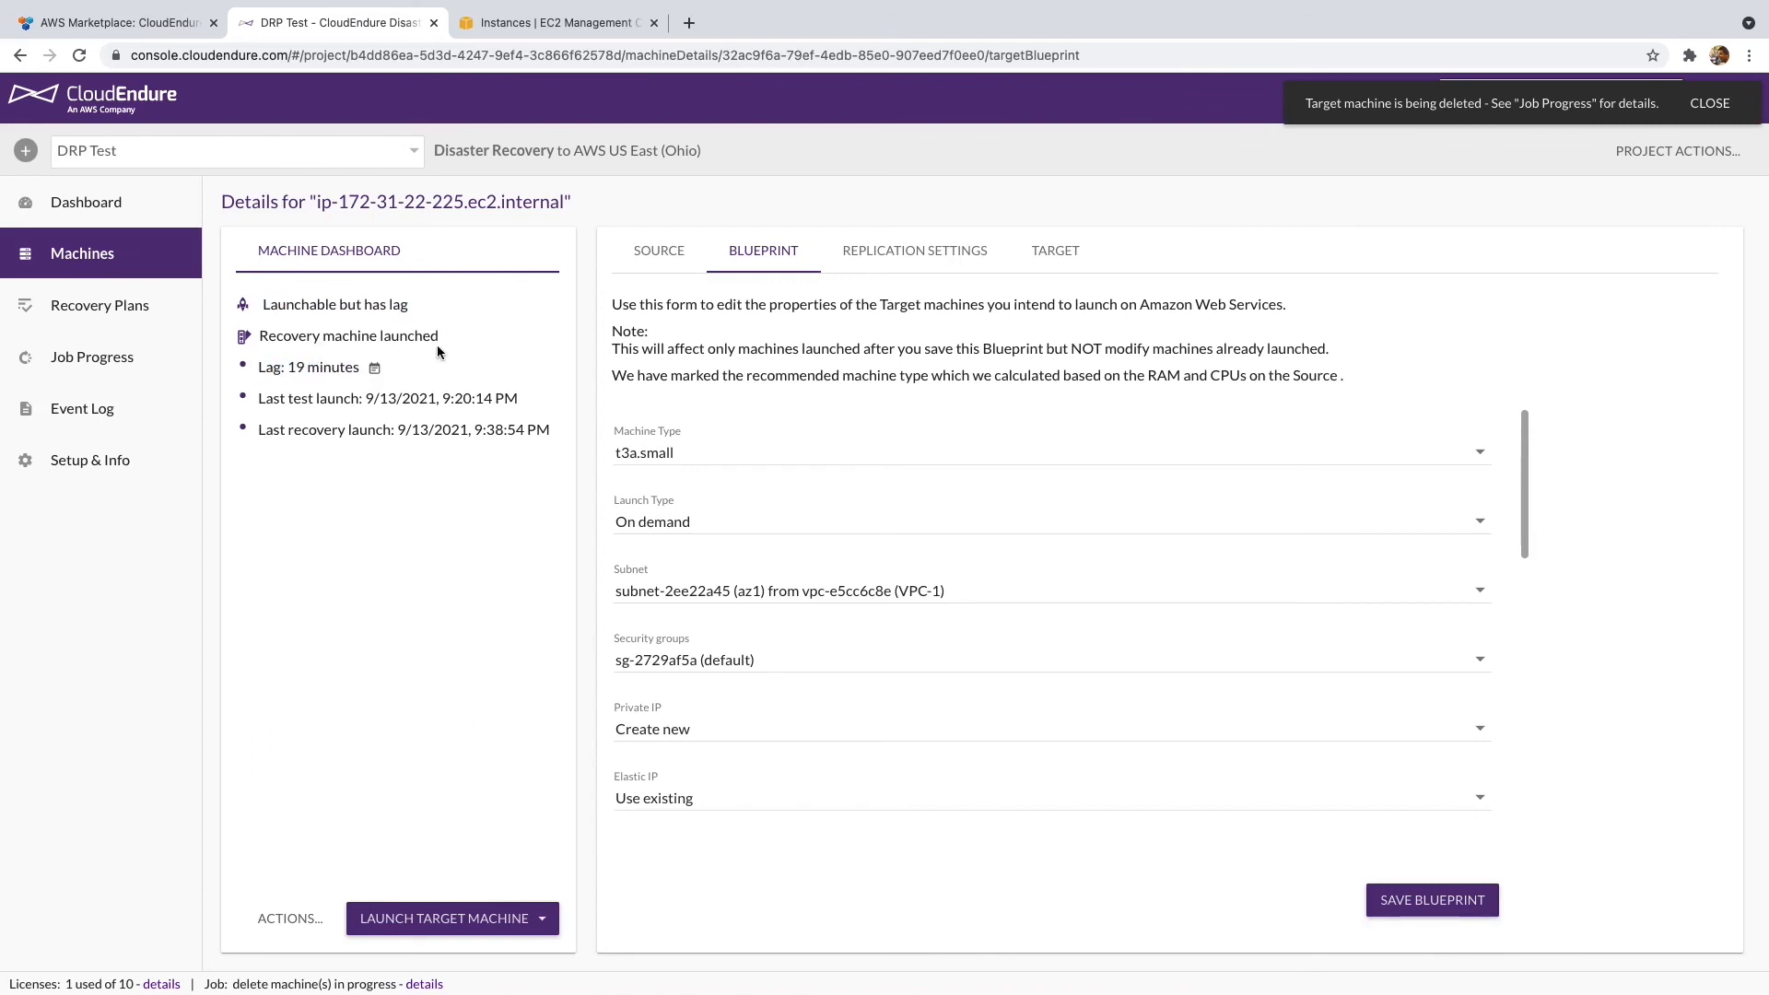